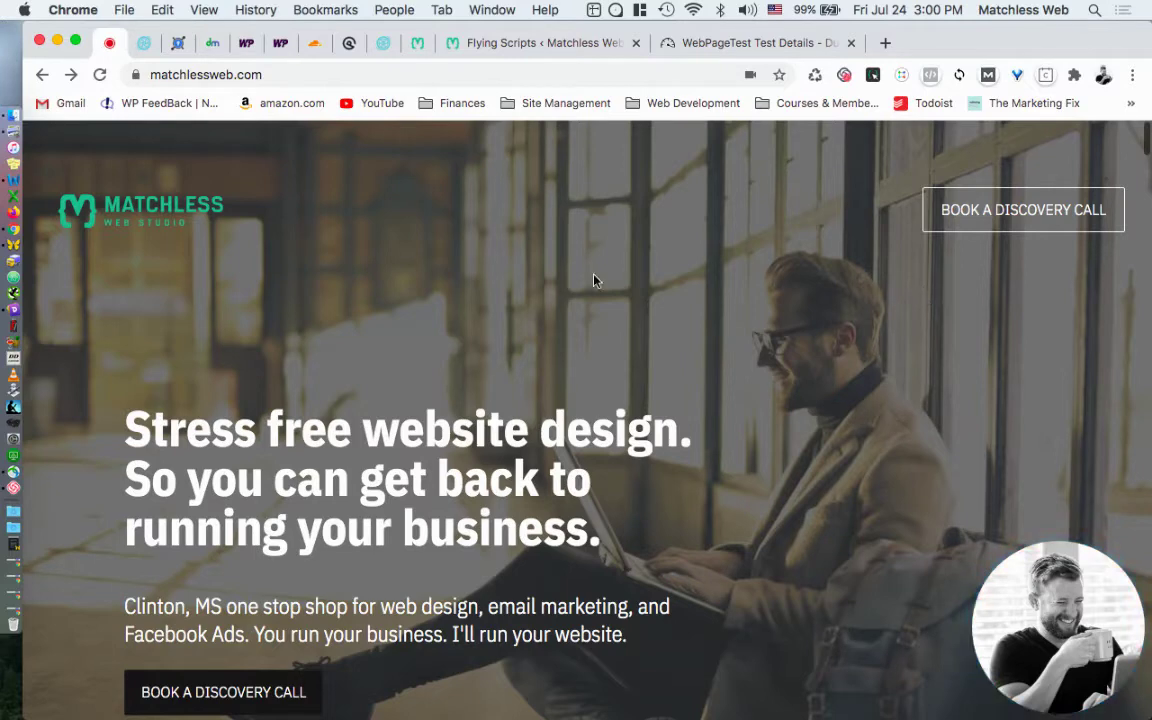
- View the Flywheel overview of the Matchless Web site, and review the KeyCDN performance test results for matchlessweb.com by location
left_click(143, 44)
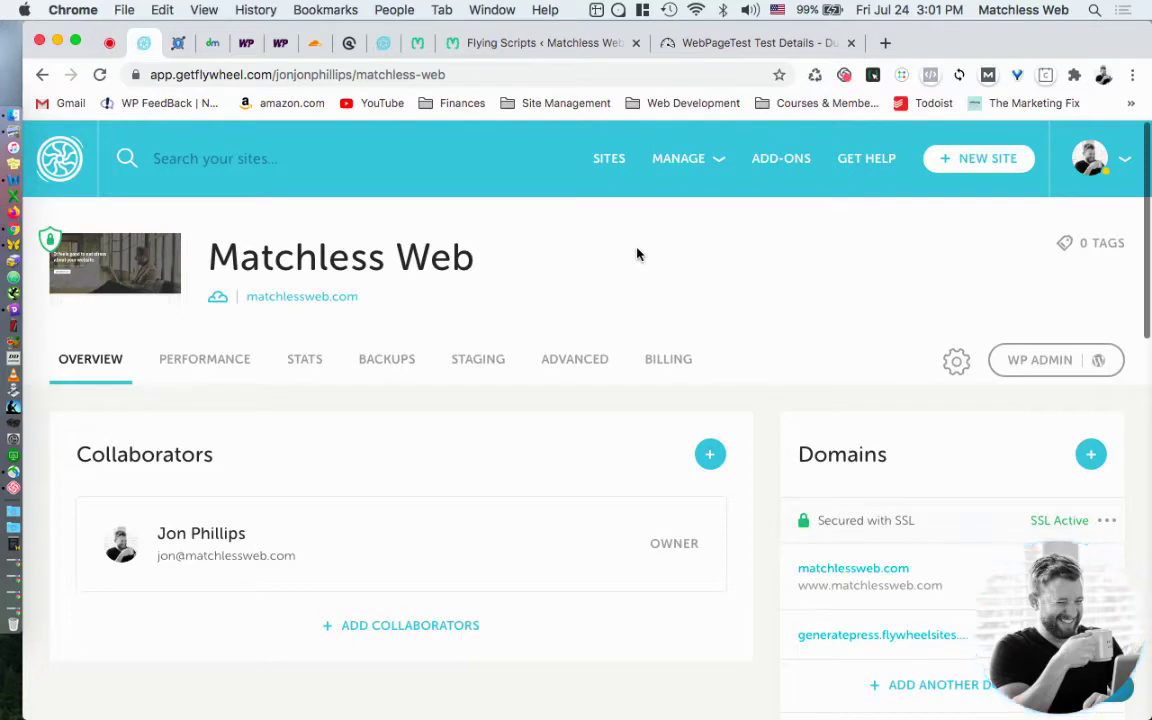
left_click(177, 44)
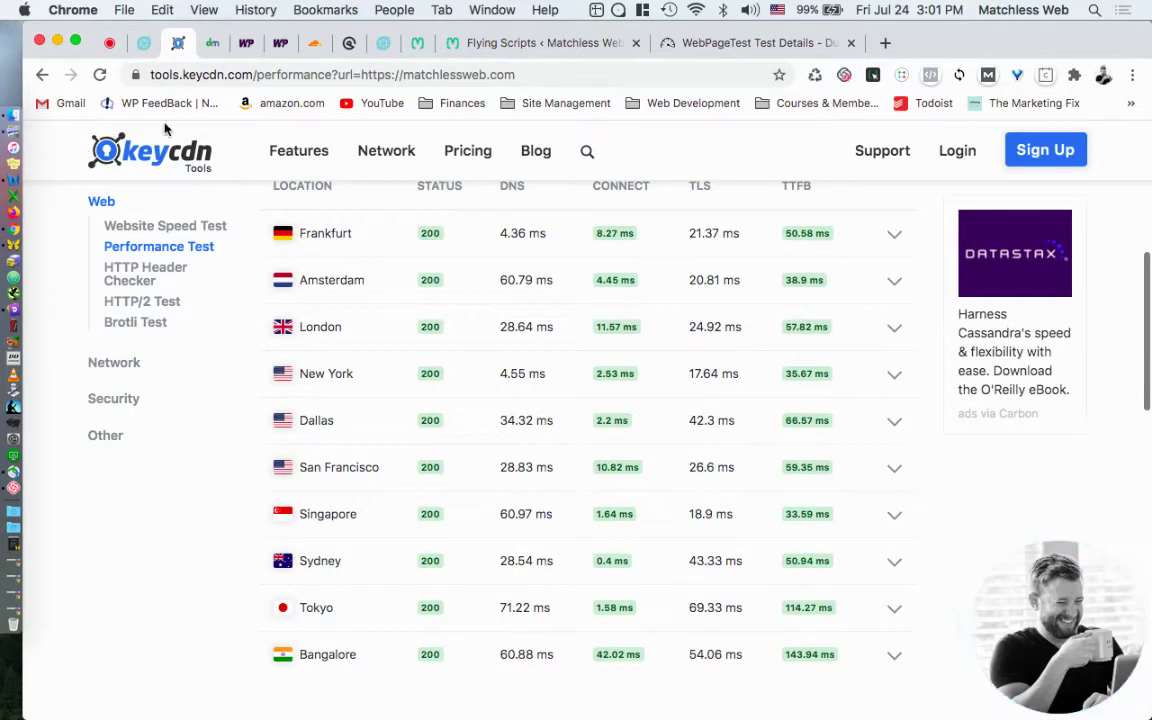
scroll(727, 249, "up", 3)
scroll(727, 249, "up", 4)
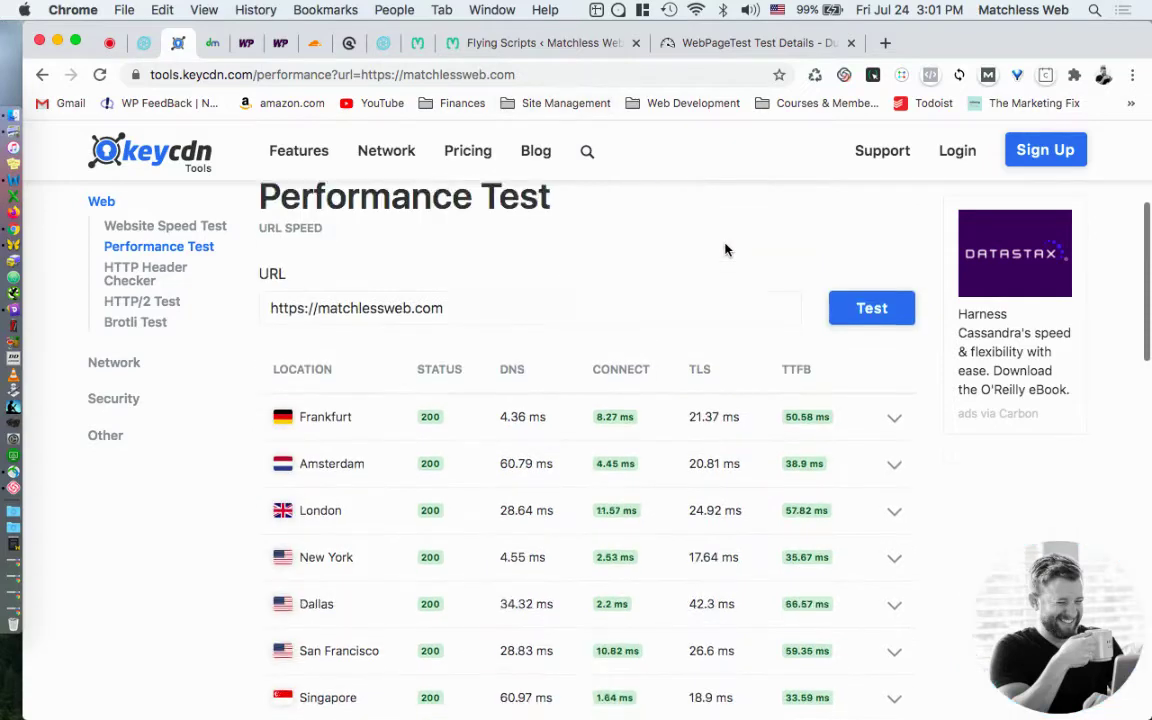
scroll(727, 249, "down", 6)
scroll(727, 249, "down", 2)
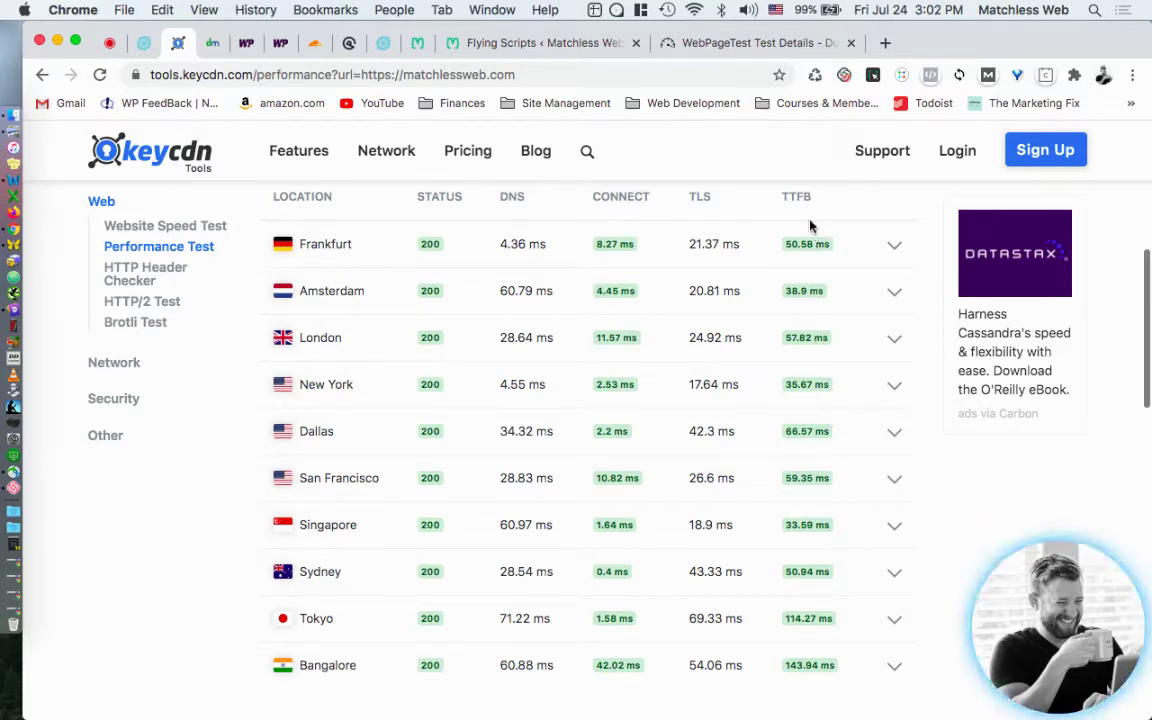
- Compare the Dotcom-Tools speed test's first-visit results for Frankfurt, Brisbane and Amsterdam, and the repeat-visit results for Amsterdam and Frankfurt
left_click(214, 44)
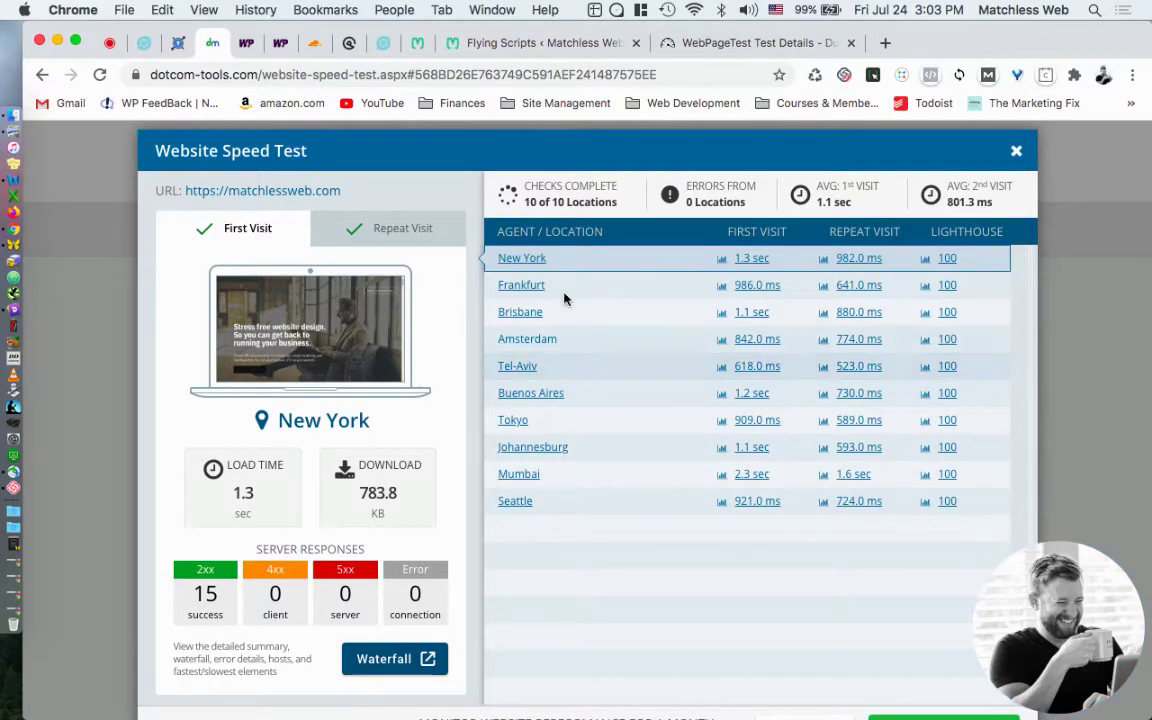
left_click(605, 285)
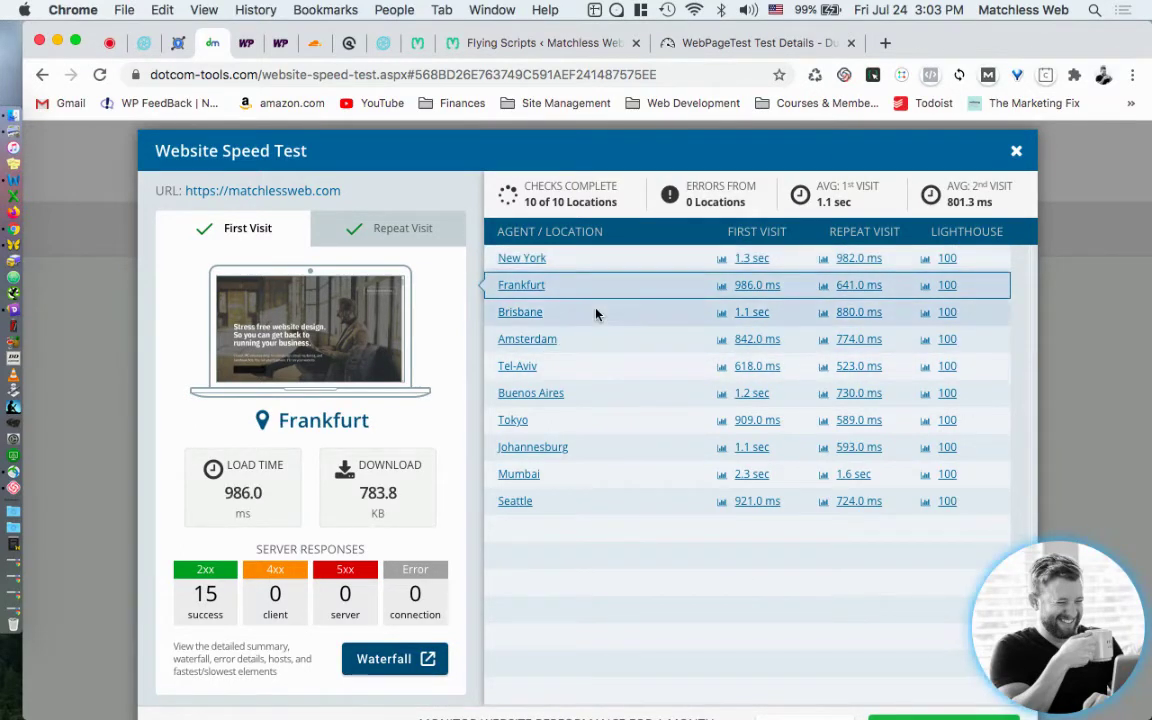
left_click(596, 313)
left_click(587, 339)
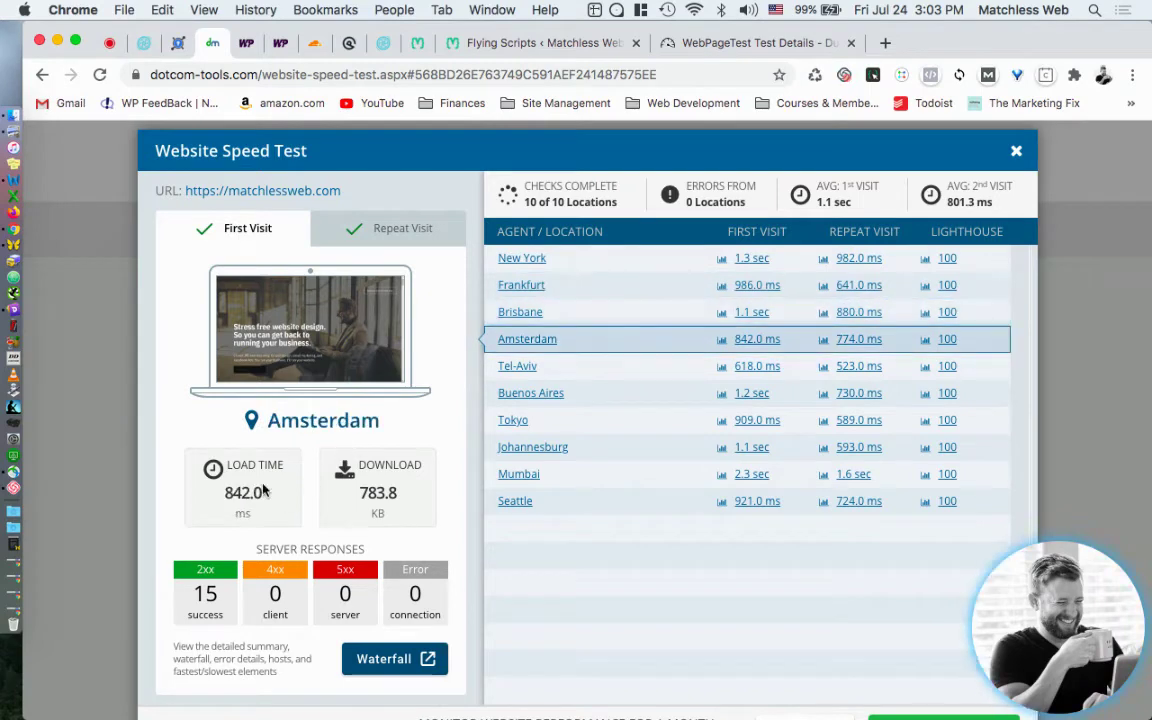
left_click(352, 226)
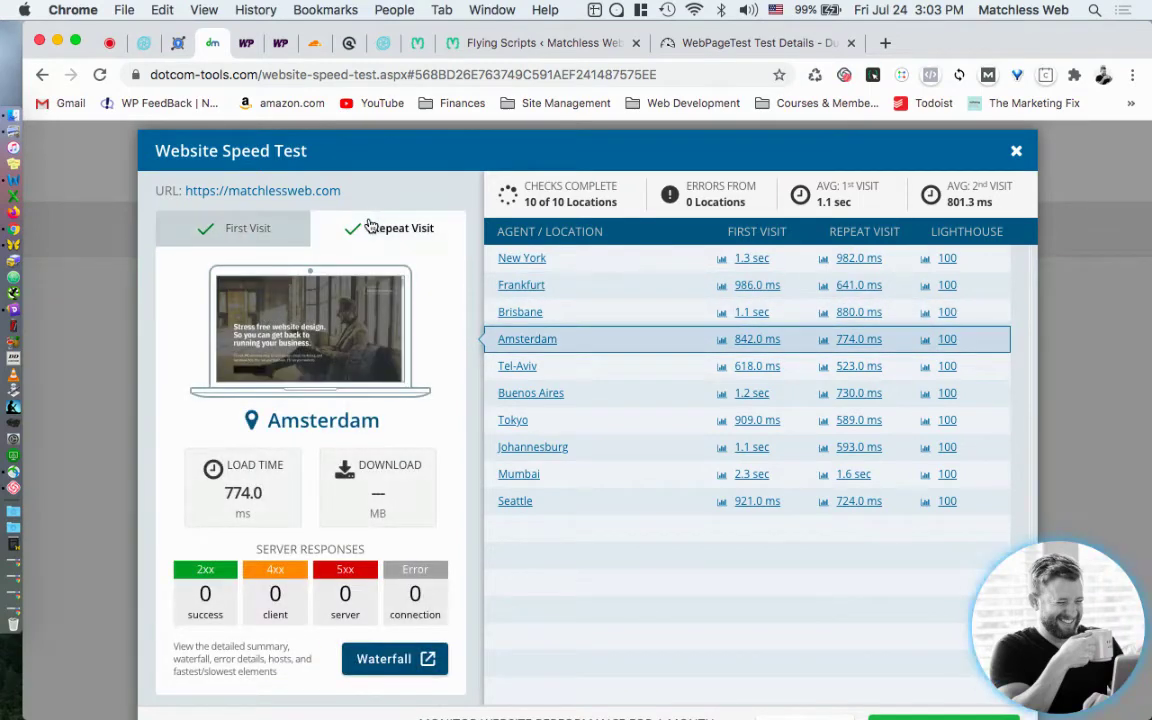
left_click(632, 292)
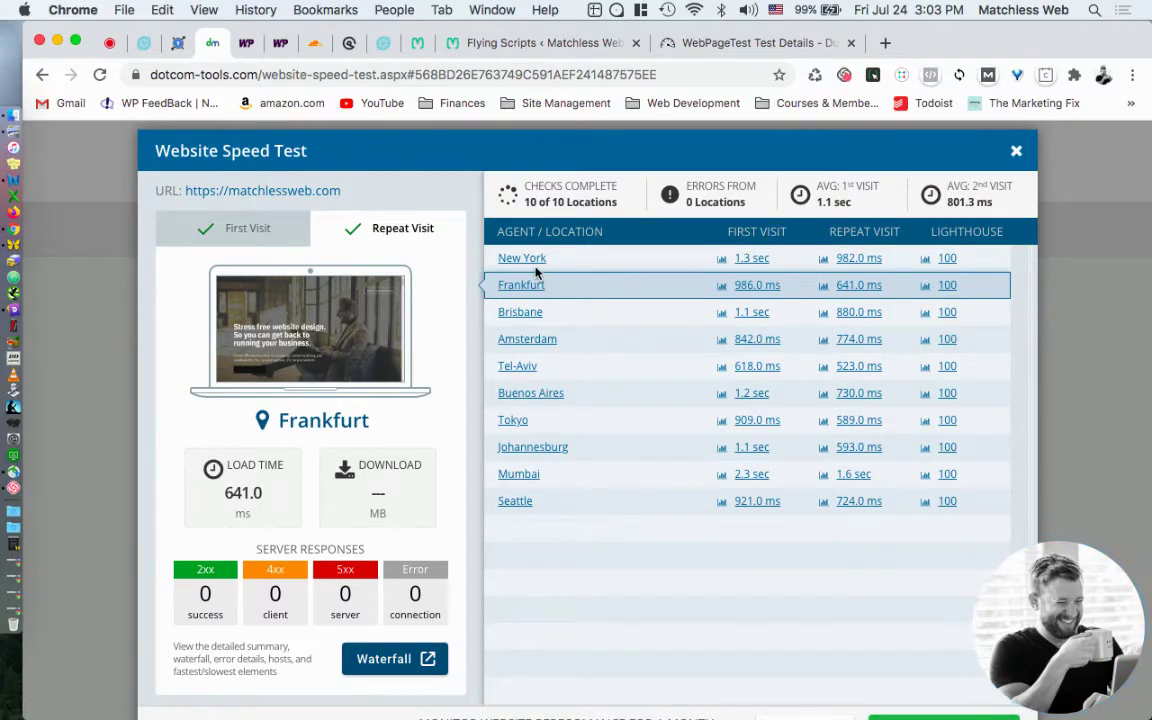
- View the WP Speed Matters site and its article "Caching WordPress Pages using Cloudflare Page Rules"
left_click(246, 43)
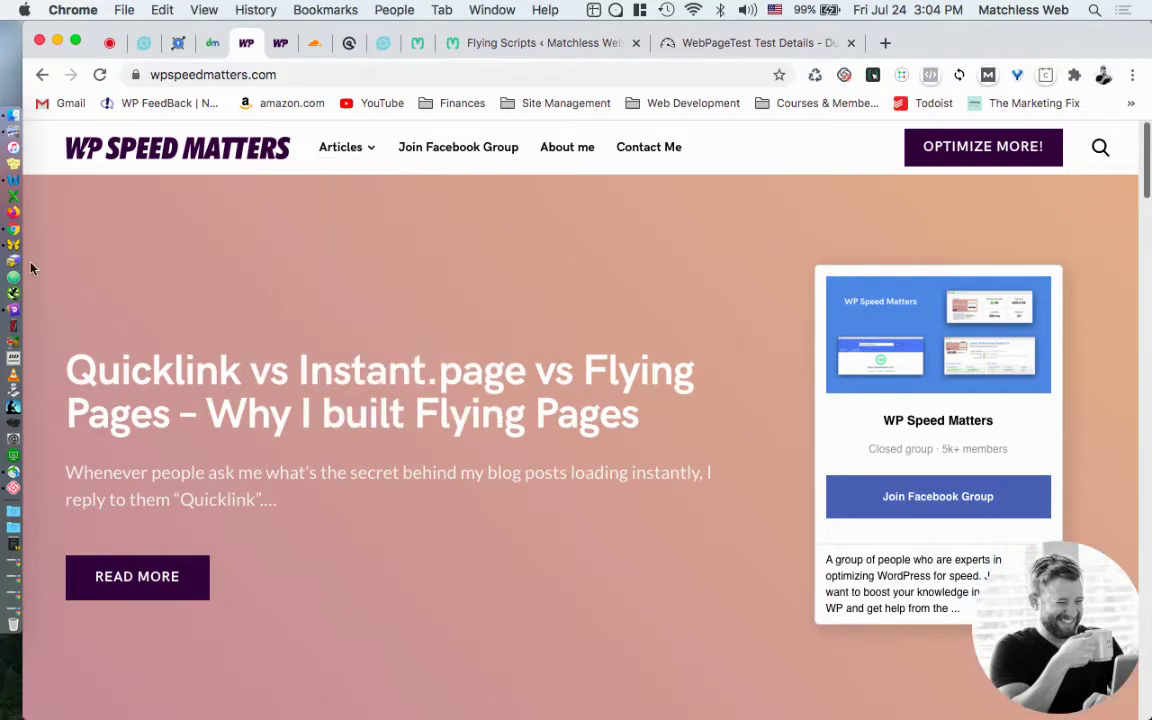
left_click(283, 46)
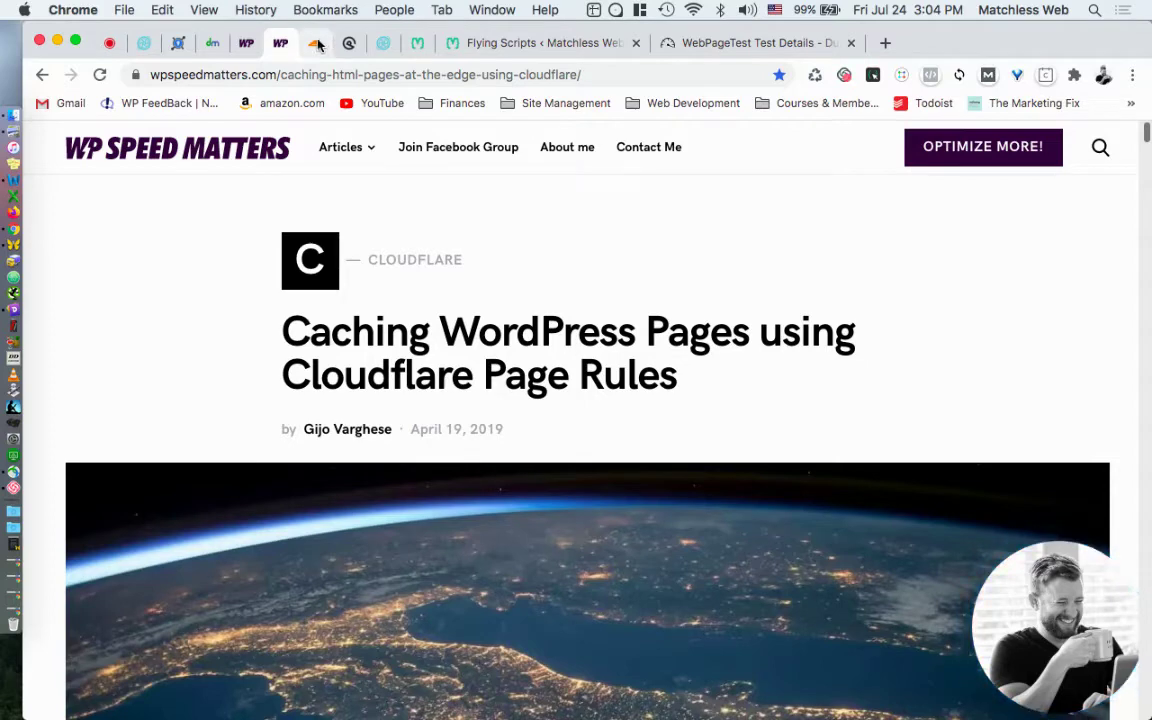
left_click(316, 43)
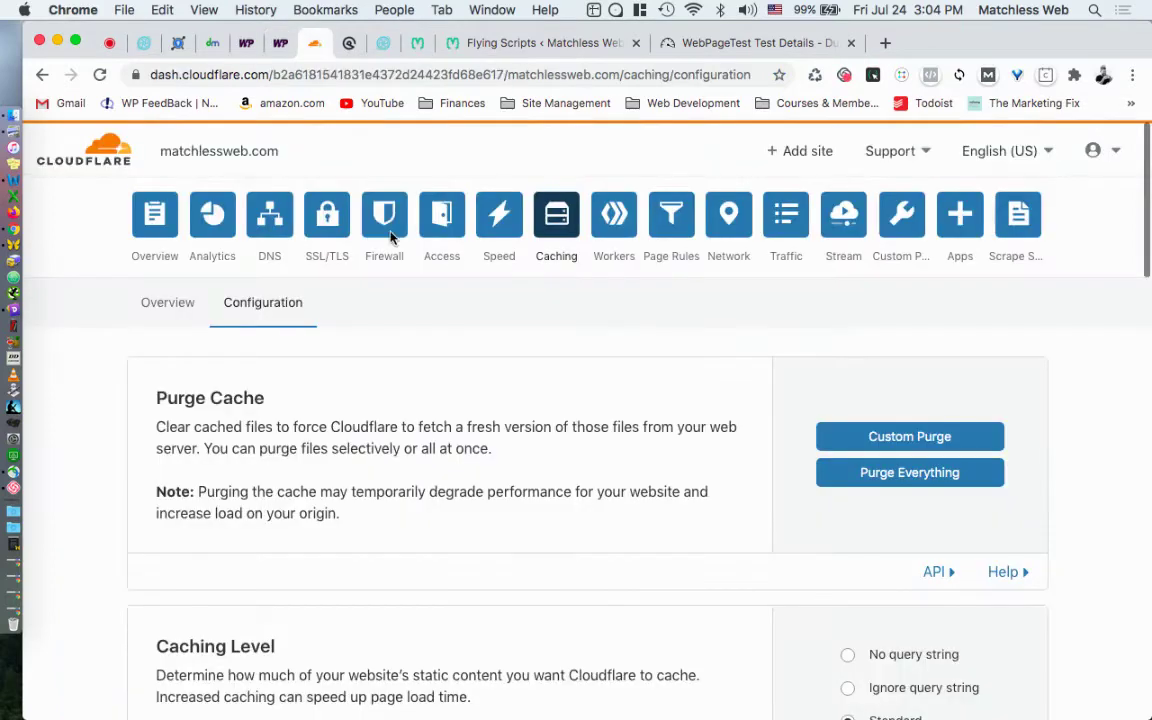
left_click(280, 43)
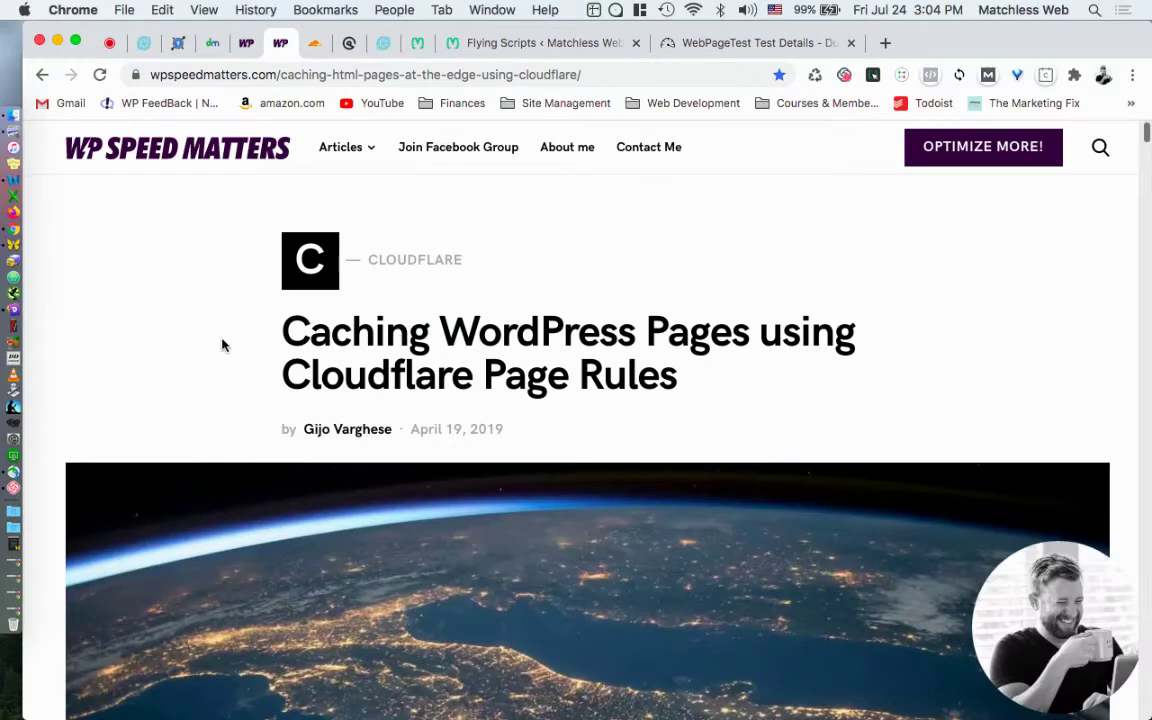
scroll(222, 345, "down", 6)
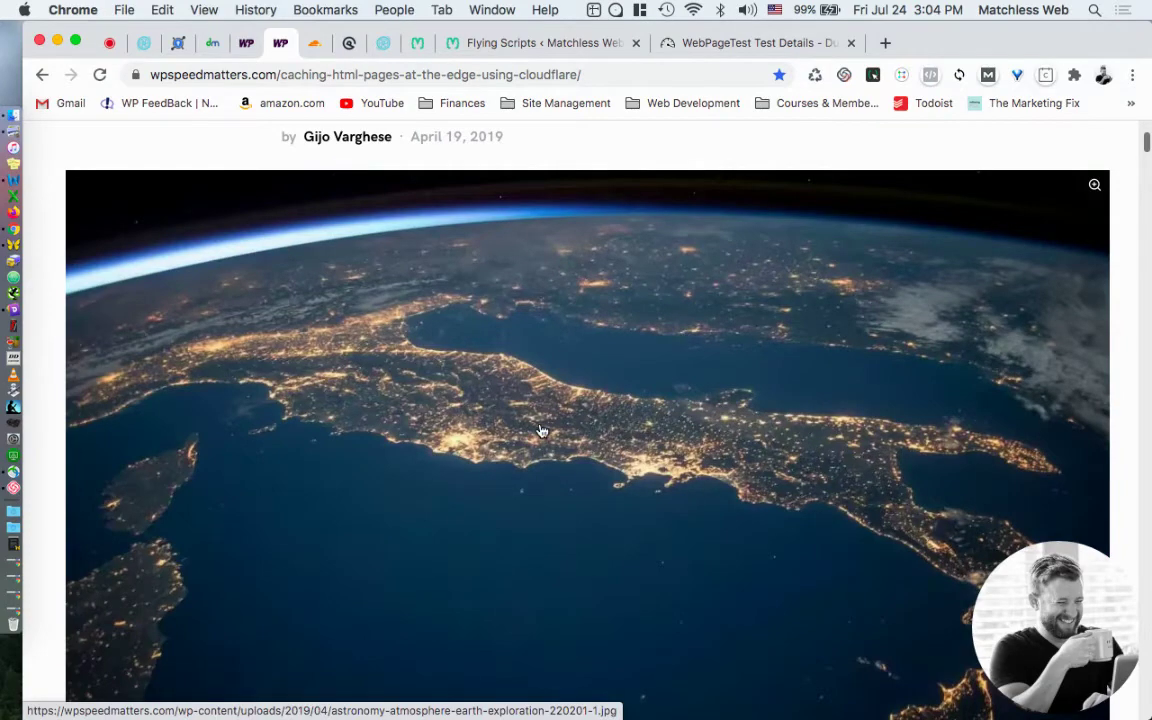
scroll(540, 431, "up", 3)
scroll(540, 431, "up", 4)
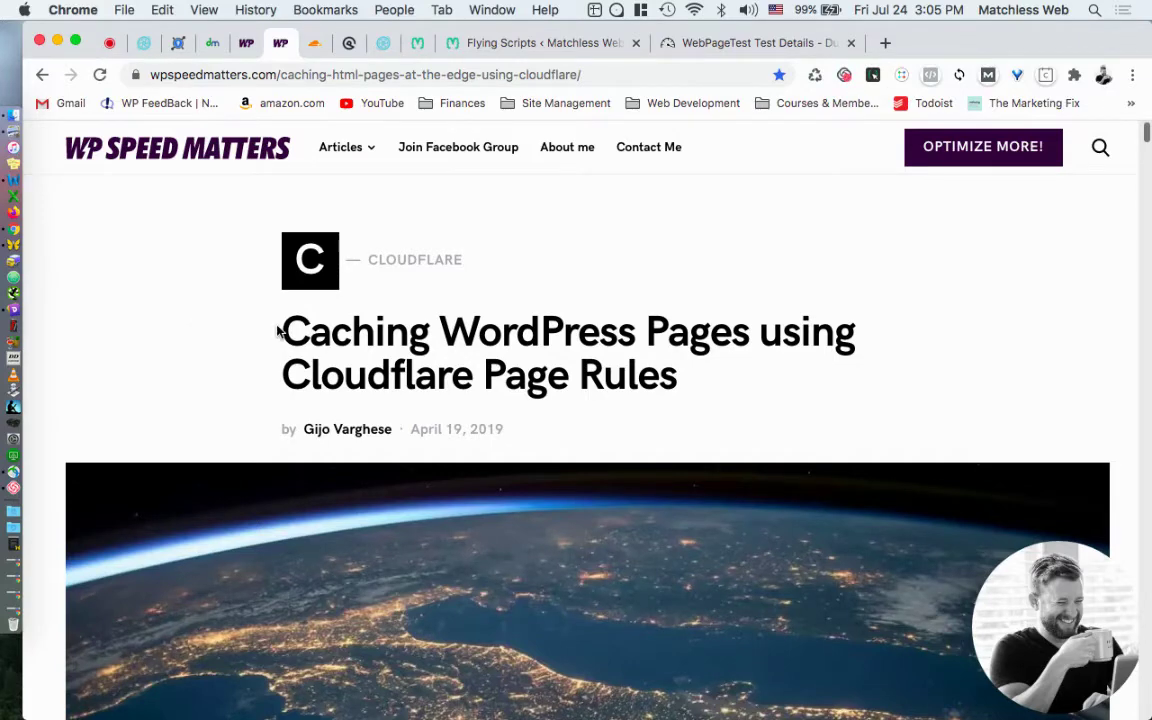
scroll(252, 463, "down", 3)
scroll(252, 463, "up", 3)
- Switch to Cloudflare and review the matchlessweb.com caching configuration, including Purge Cache, Caching Level, Browser Cache TTL and the CSAM Scanning Tool
left_click(318, 44)
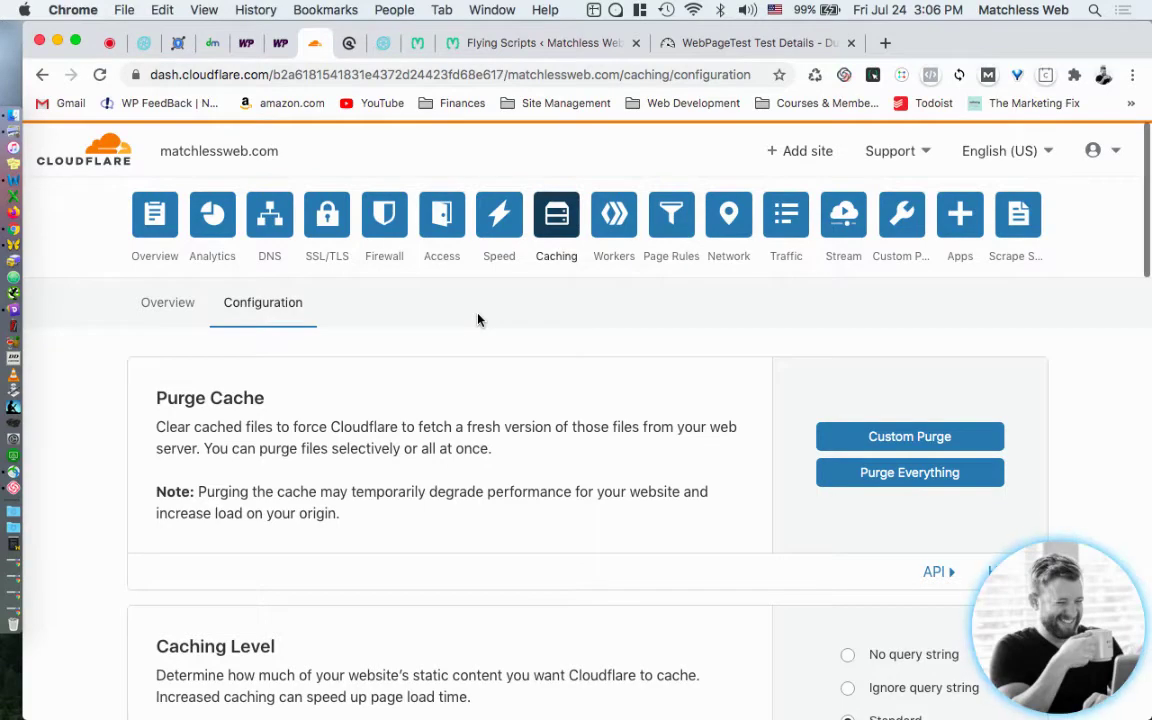
scroll(480, 427, "down", 2)
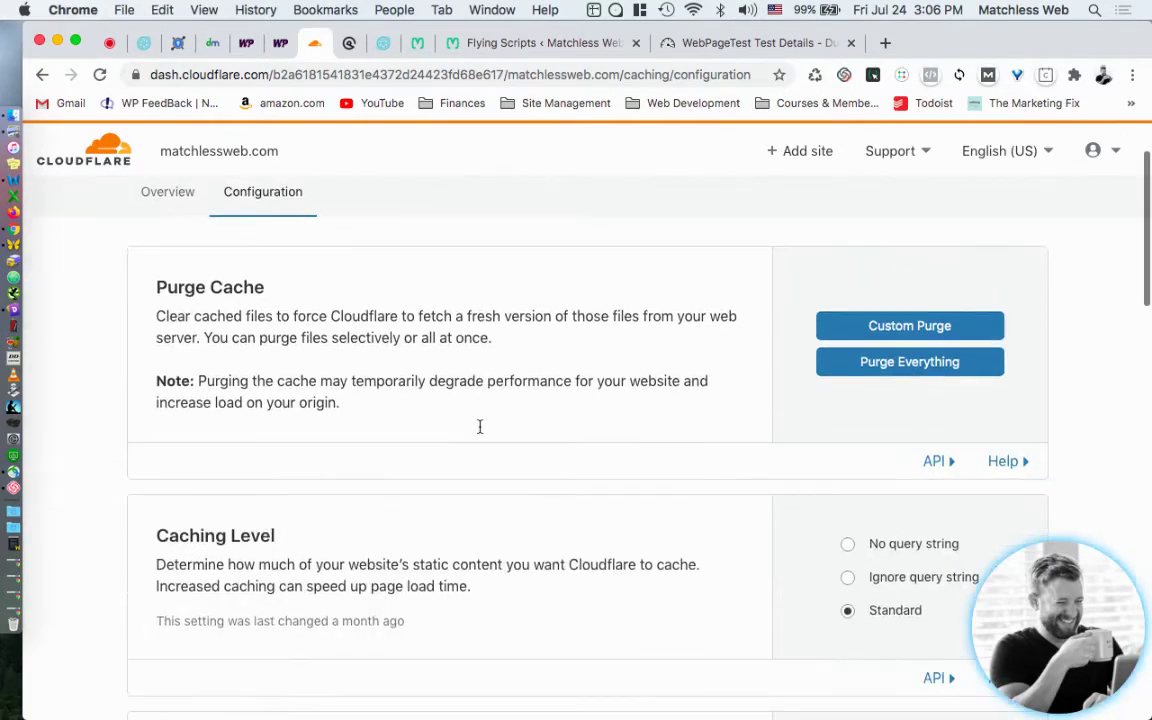
scroll(480, 432, "down", 3)
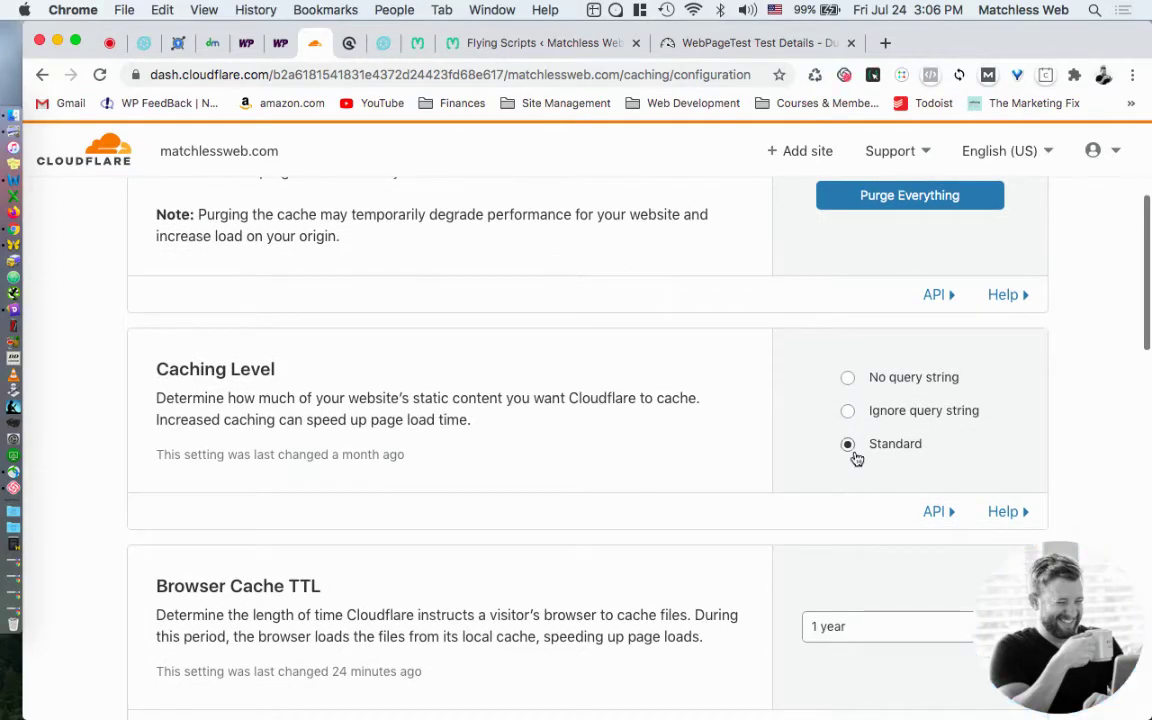
scroll(775, 461, "down", 4)
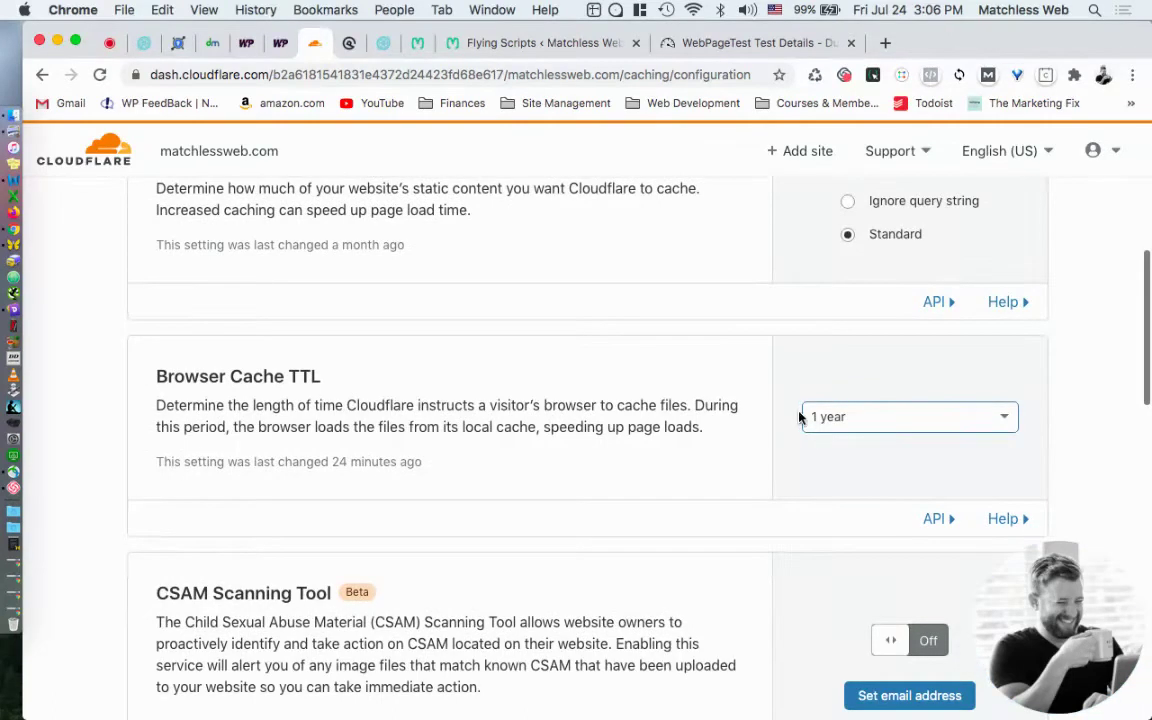
scroll(766, 496, "down", 2)
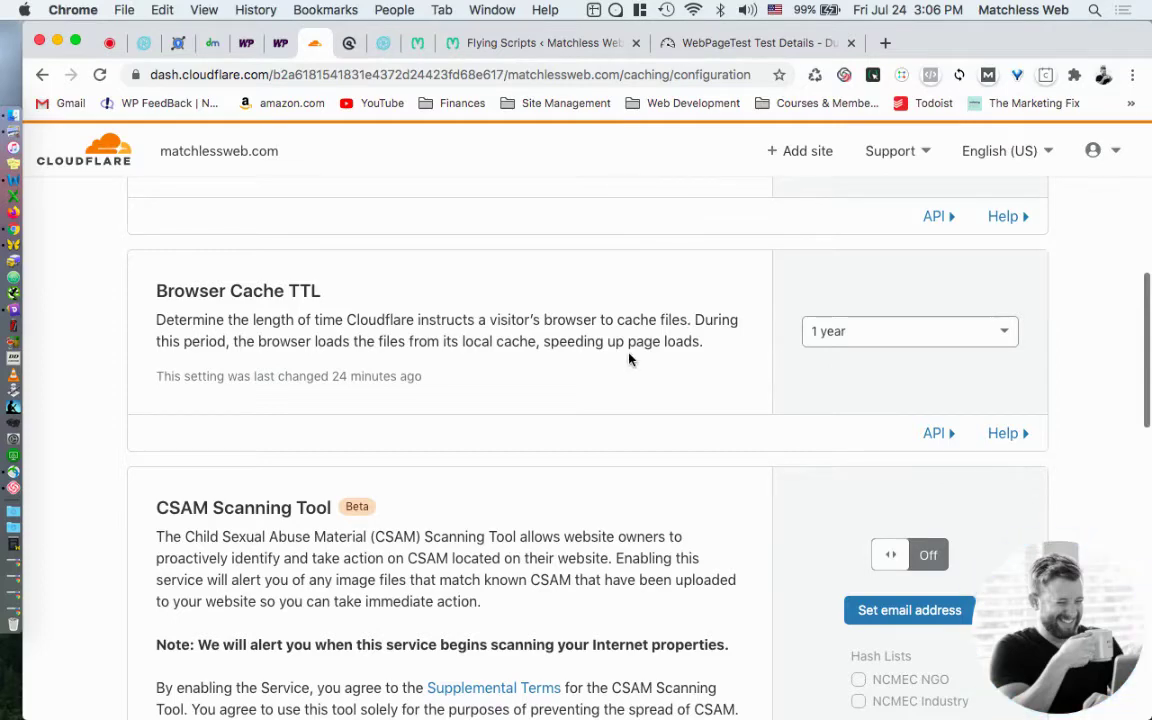
scroll(629, 358, "down", 5)
scroll(629, 358, "up", 6)
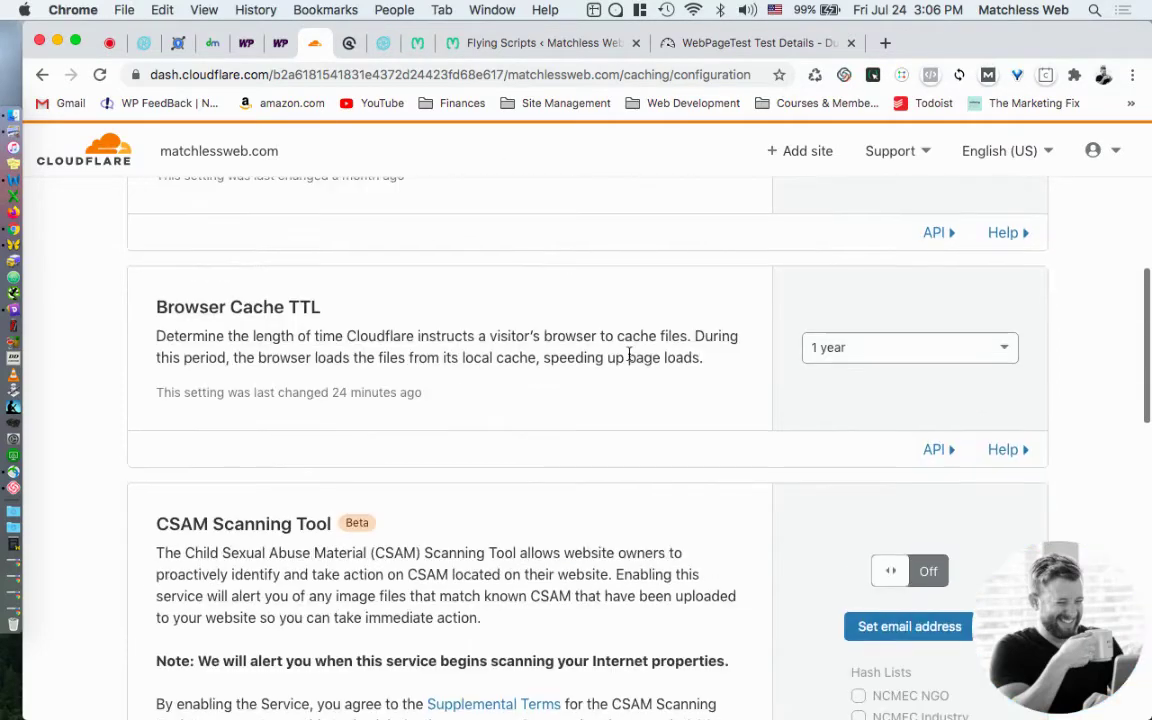
scroll(629, 357, "down", 2)
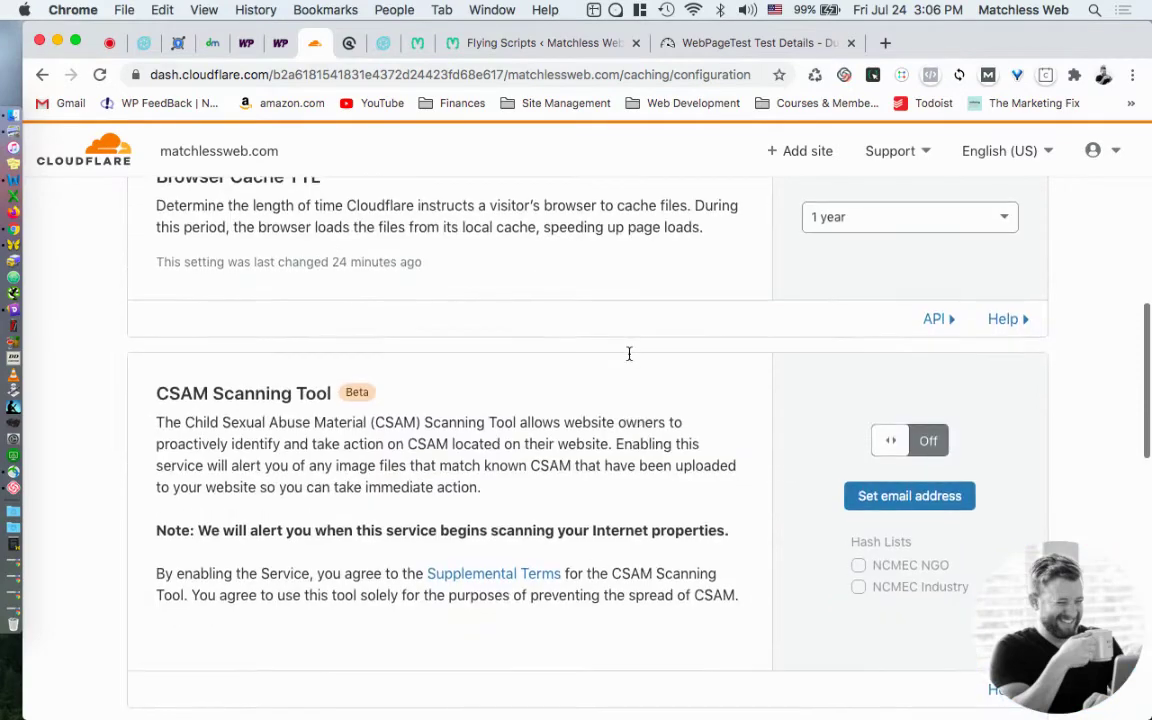
scroll(629, 358, "up", 4)
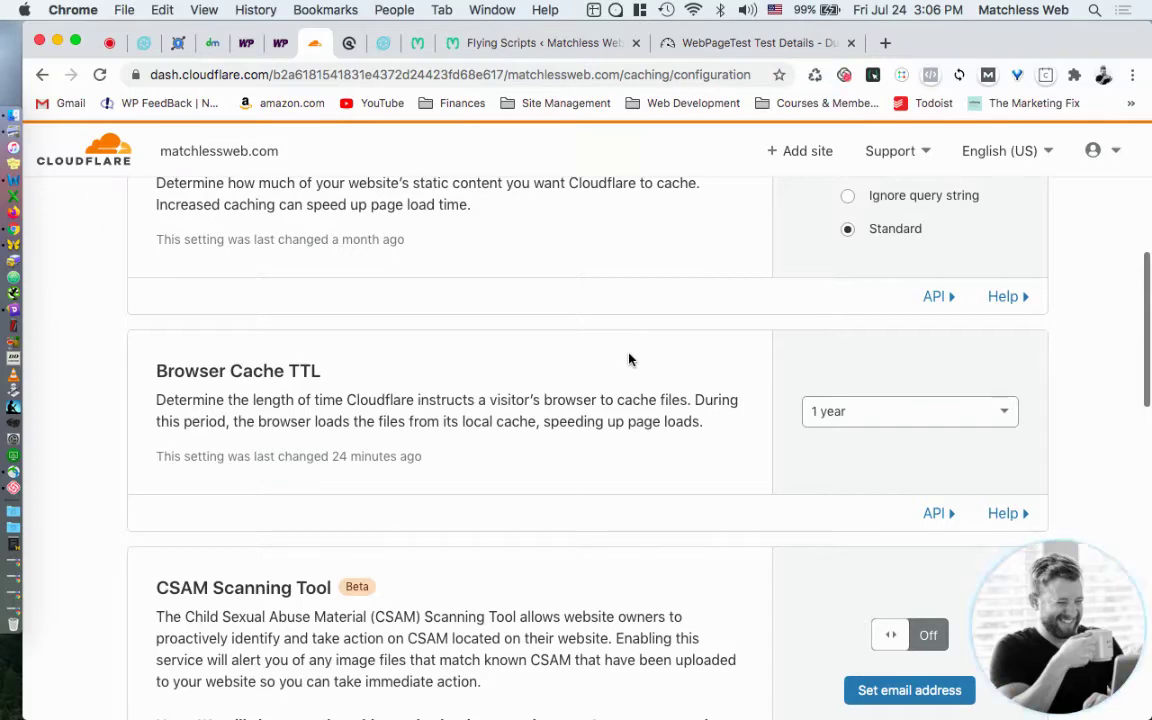
scroll(629, 358, "down", 6)
scroll(629, 358, "up", 15)
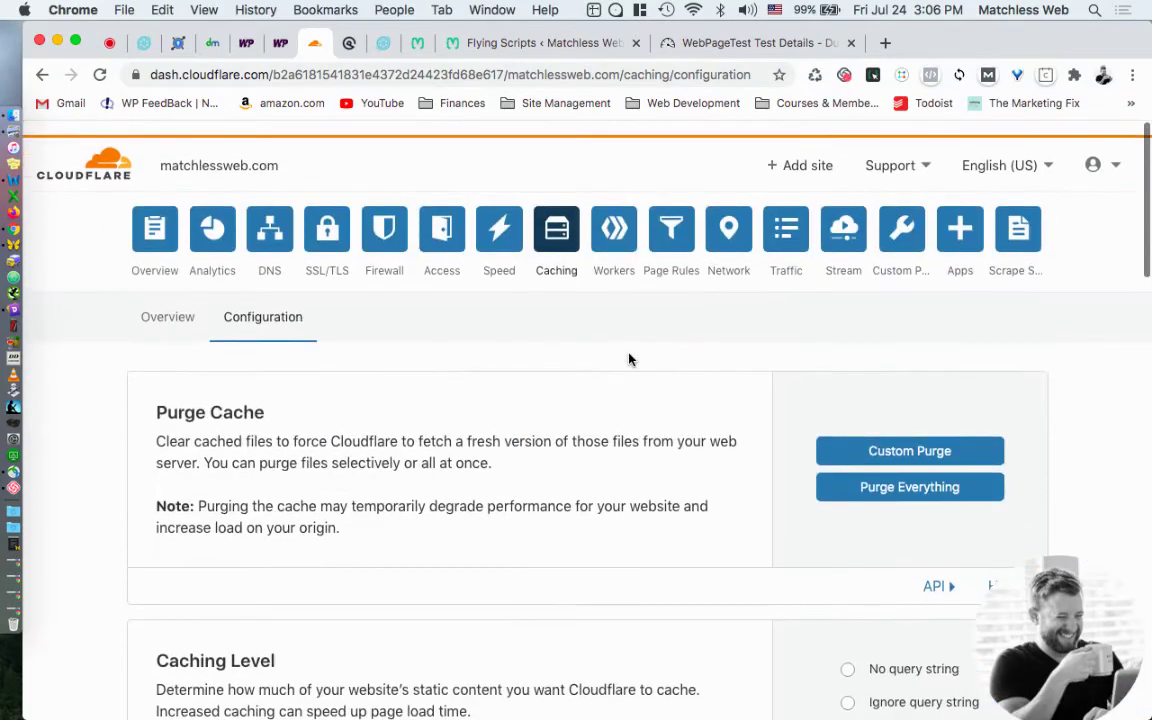
- Open Cloudflare's speed optimization settings for matchlessweb.com and examine the Polish, Auto Minify and Brotli options
left_click(507, 218)
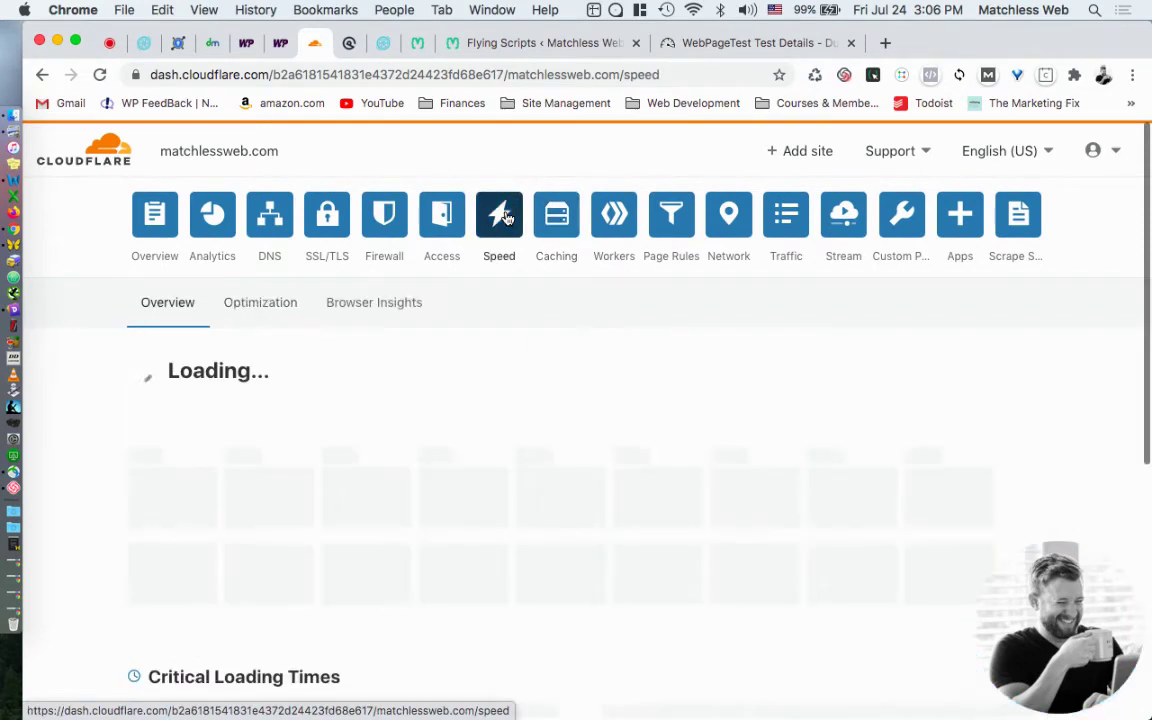
left_click(250, 308)
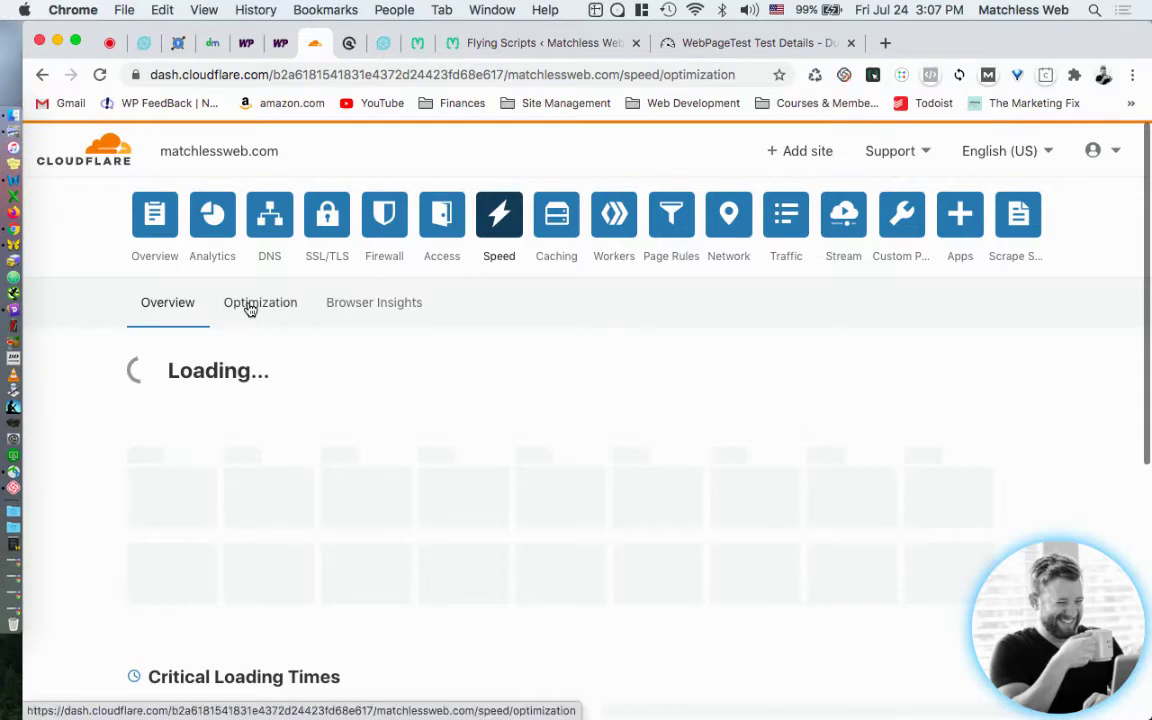
scroll(631, 503, "down", 5)
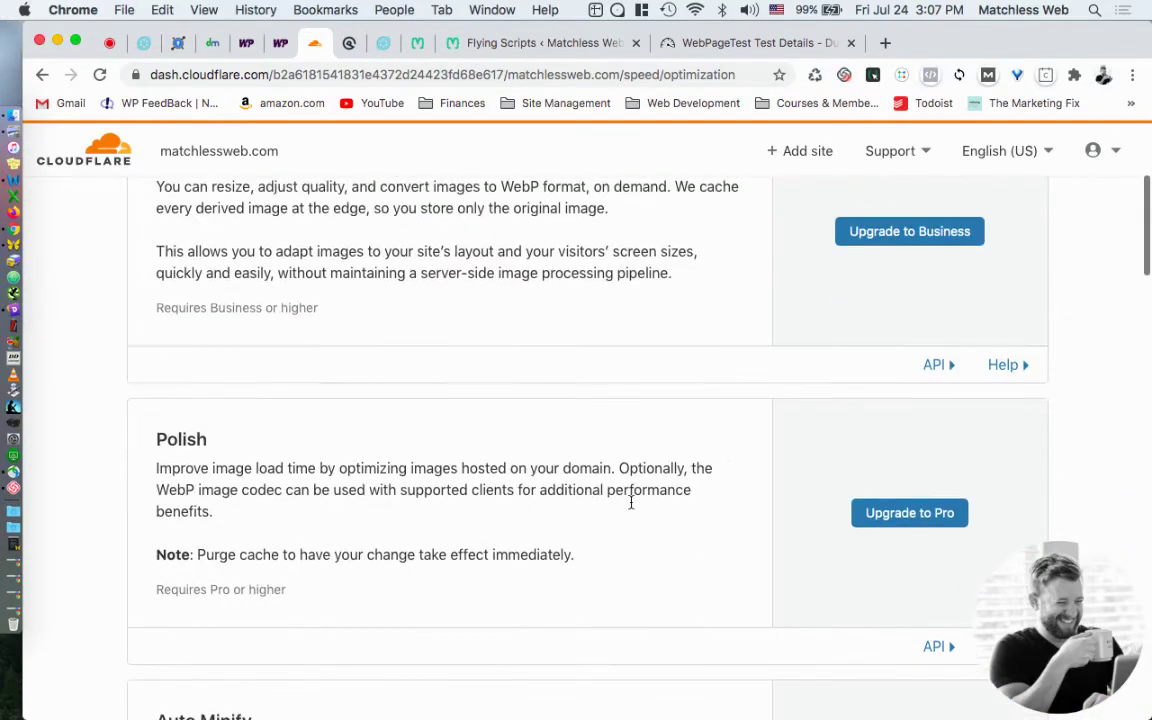
scroll(631, 503, "down", 5)
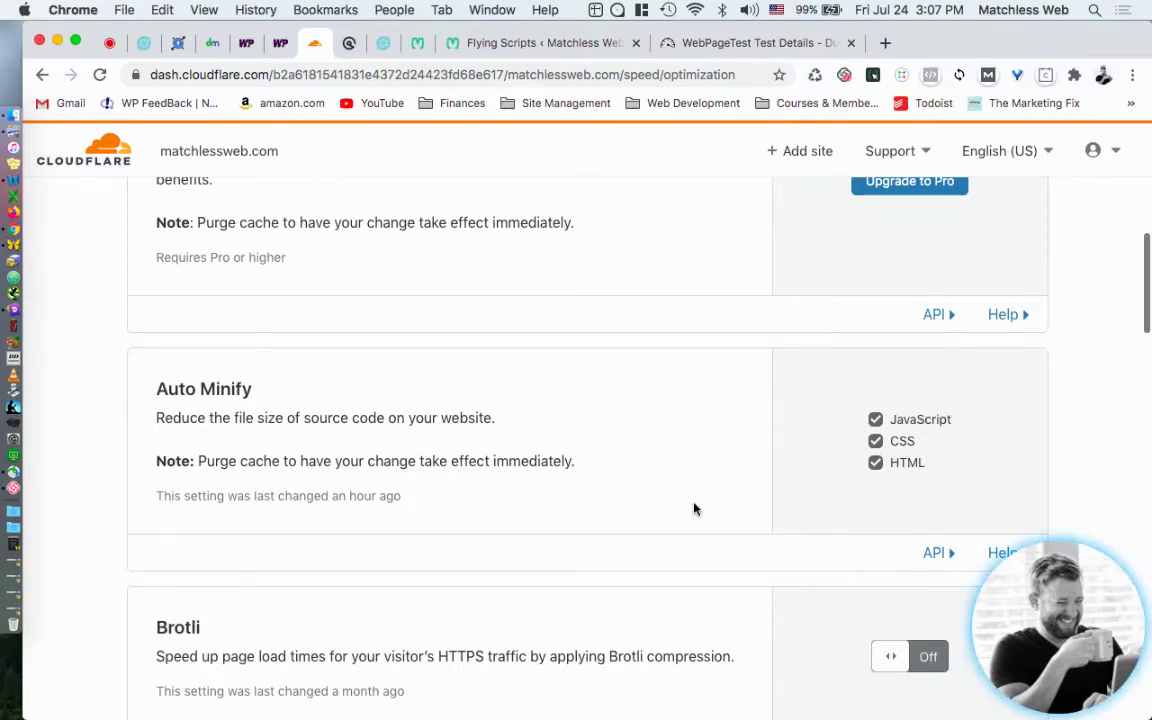
scroll(694, 508, "down", 2)
scroll(694, 508, "down", 3)
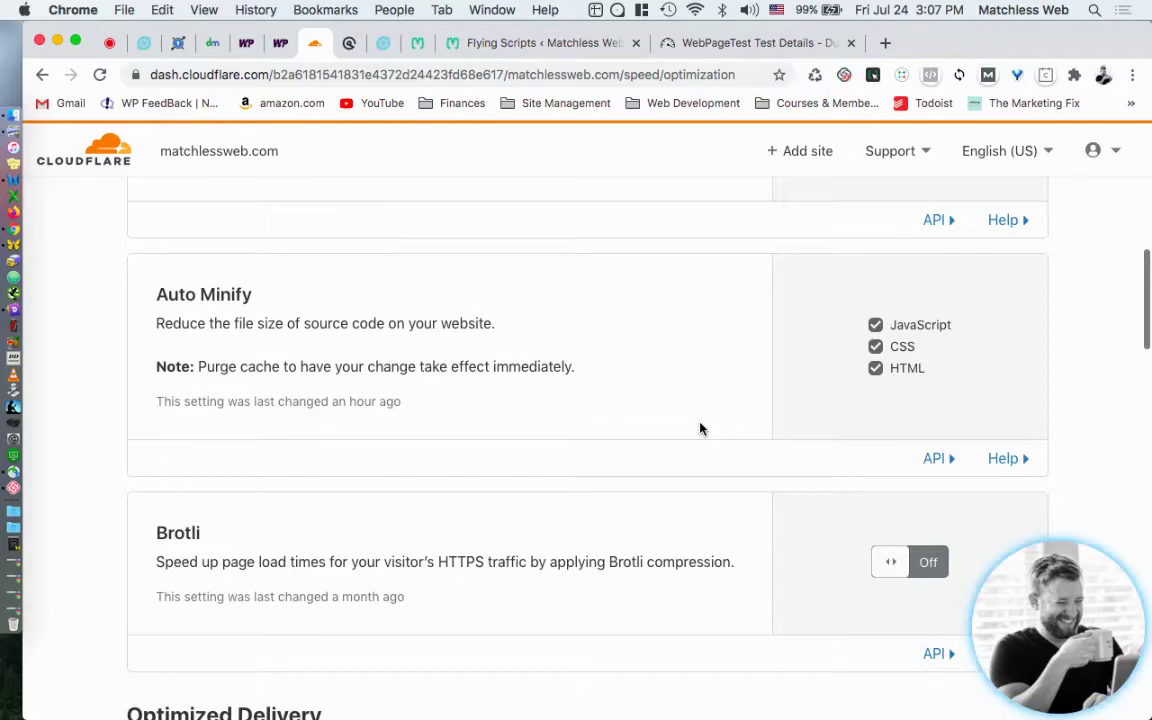
scroll(700, 428, "down", 3)
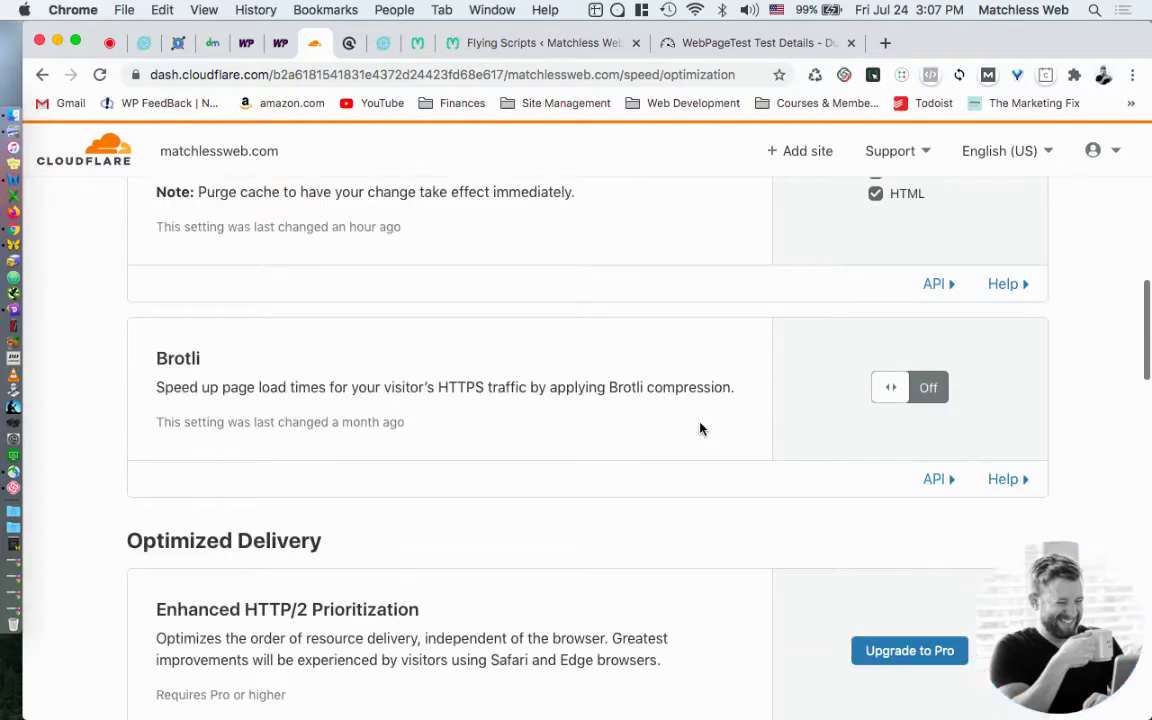
- Examine the Optimized Delivery settings, including TCP Turbo, Mirage, Rocket Loader and Railgun, down to the Prefetch URLs option
scroll(700, 428, "down", 5)
scroll(700, 428, "down", 6)
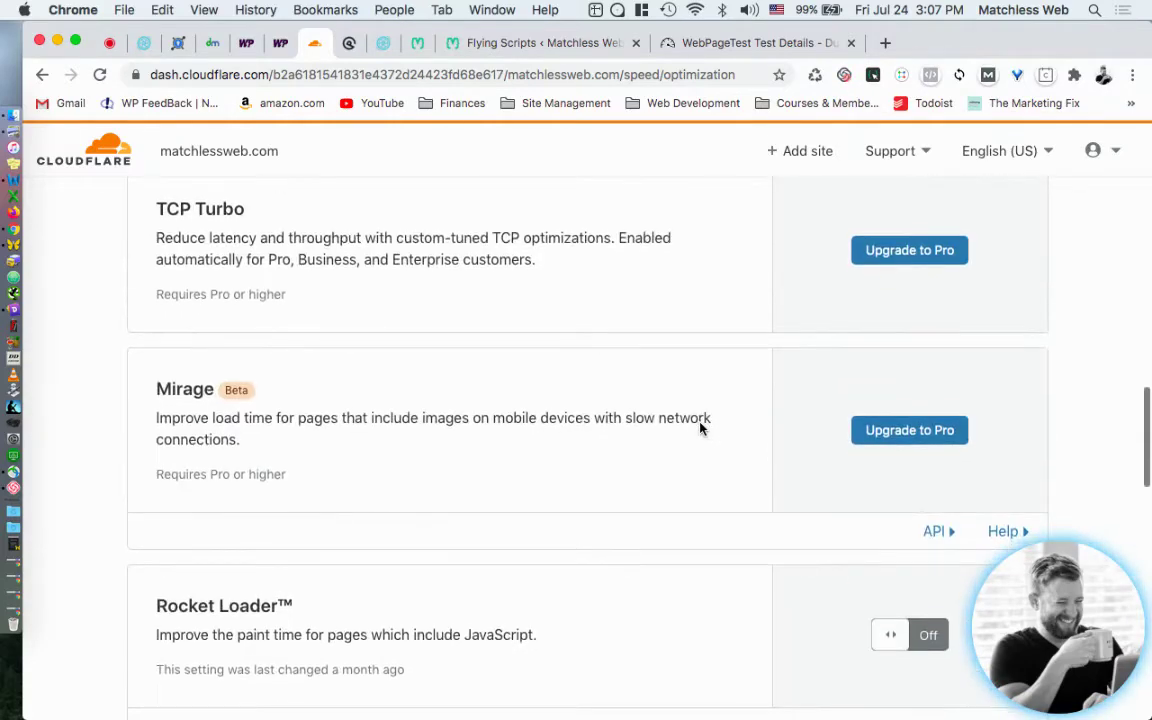
scroll(700, 423, "down", 1)
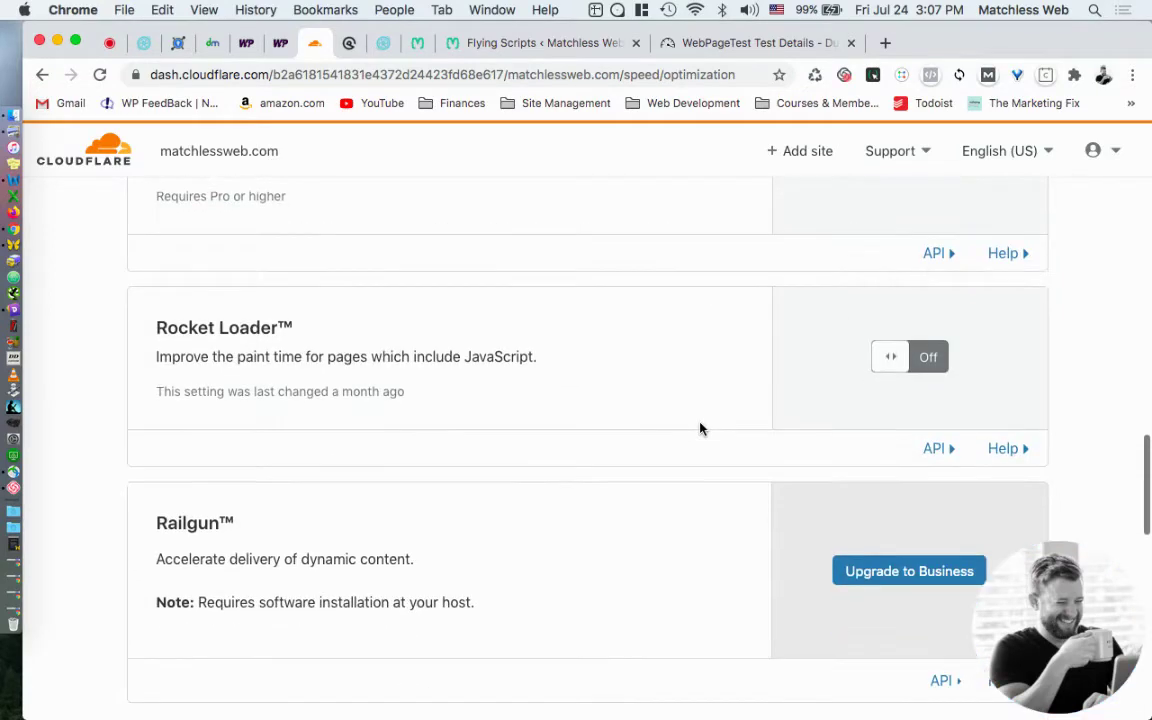
scroll(700, 424, "up", 2)
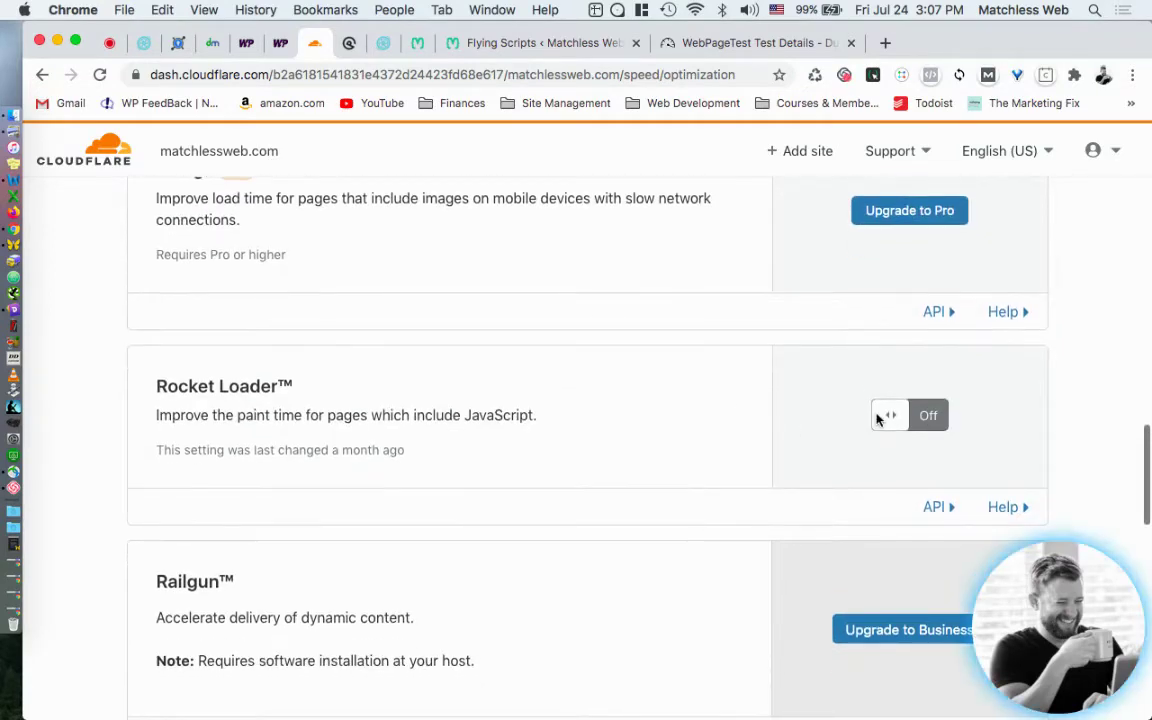
scroll(771, 411, "down", 1)
scroll(773, 412, "down", 2)
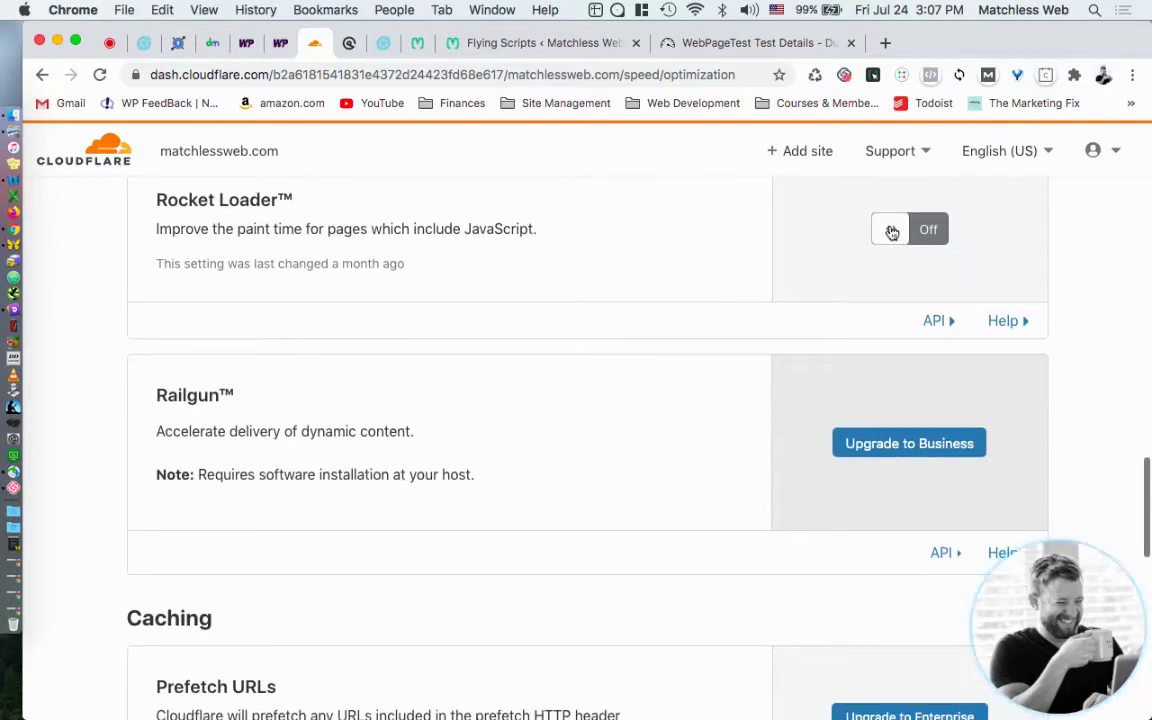
scroll(790, 254, "down", 3)
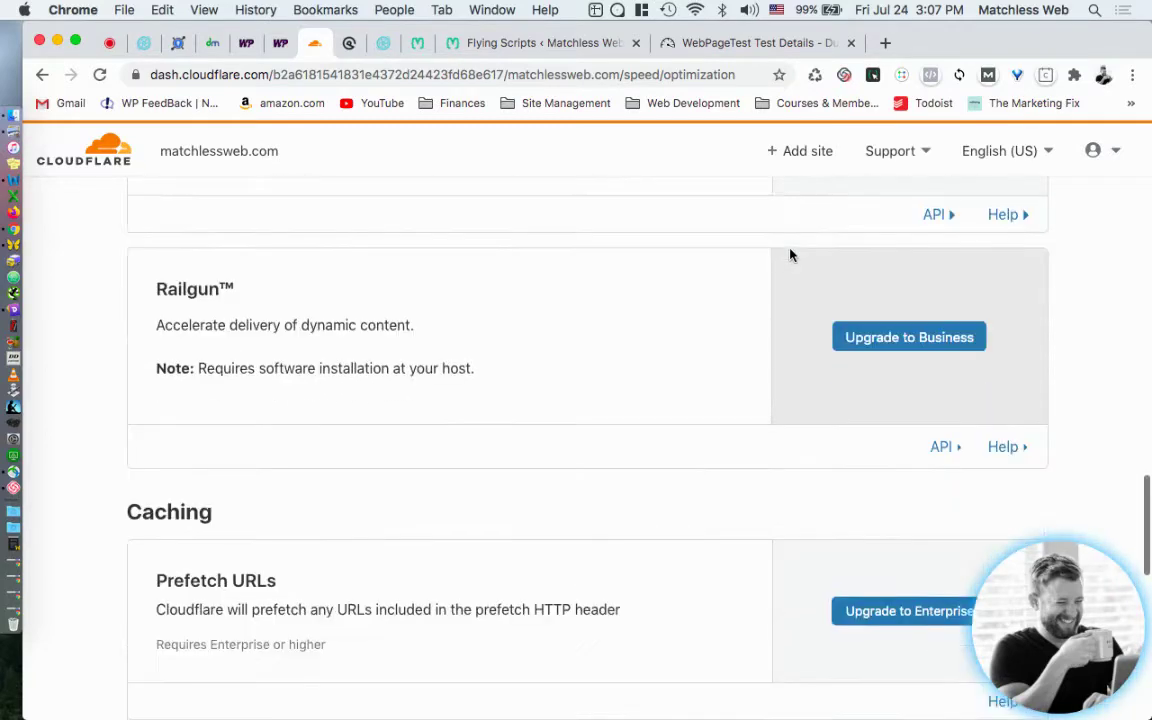
- Review the remaining speed optimization options, covering Prefetch URLs, AMP Real URL and Mobile Redirect
scroll(790, 254, "down", 10)
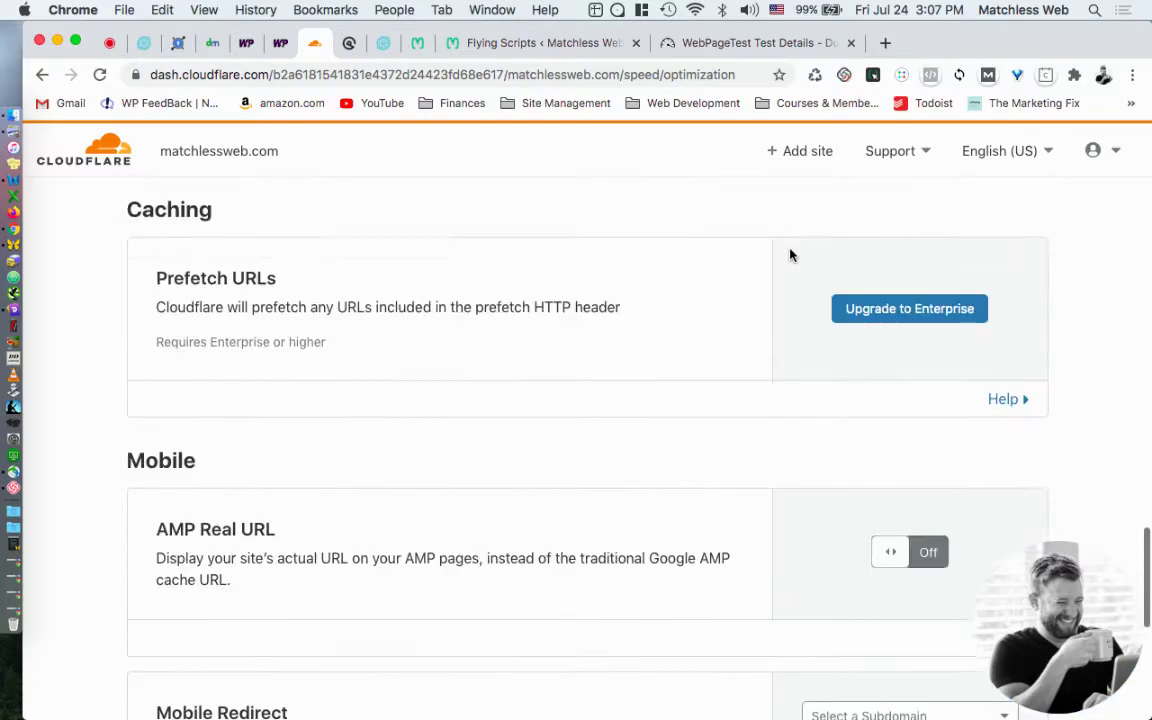
scroll(790, 254, "down", 2)
scroll(790, 254, "up", 15)
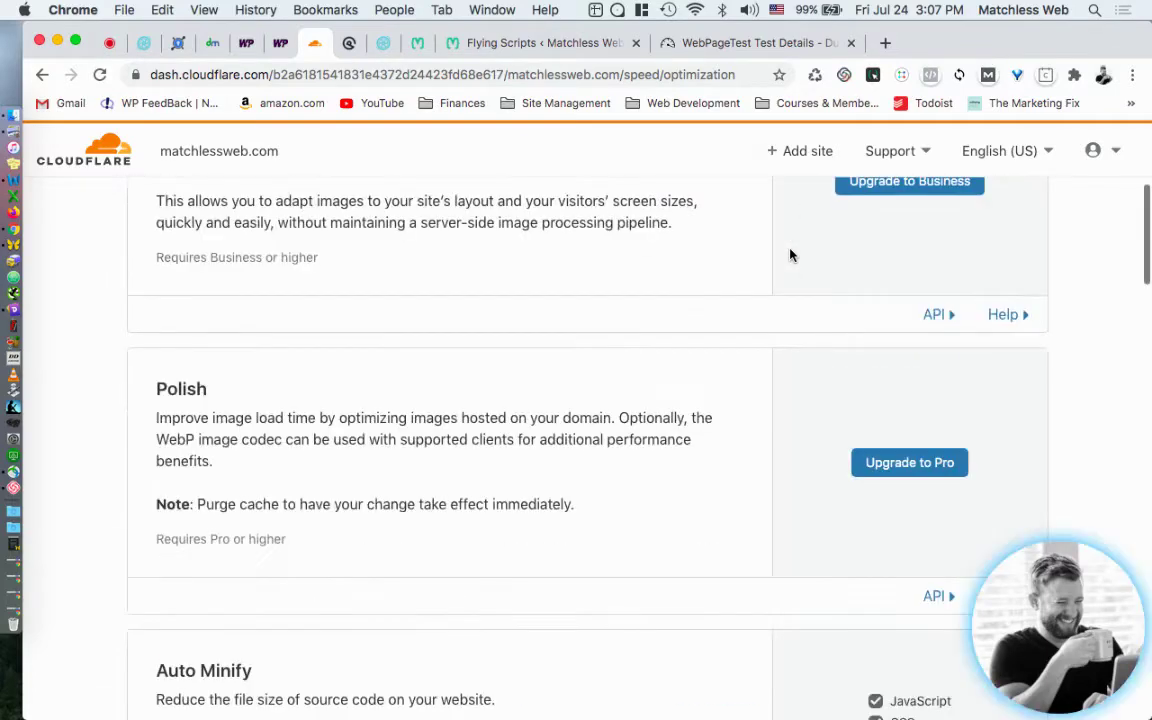
- Open Cloudflare's caching configuration and recheck the Caching Level and Browser Cache TTL settings
left_click(573, 224)
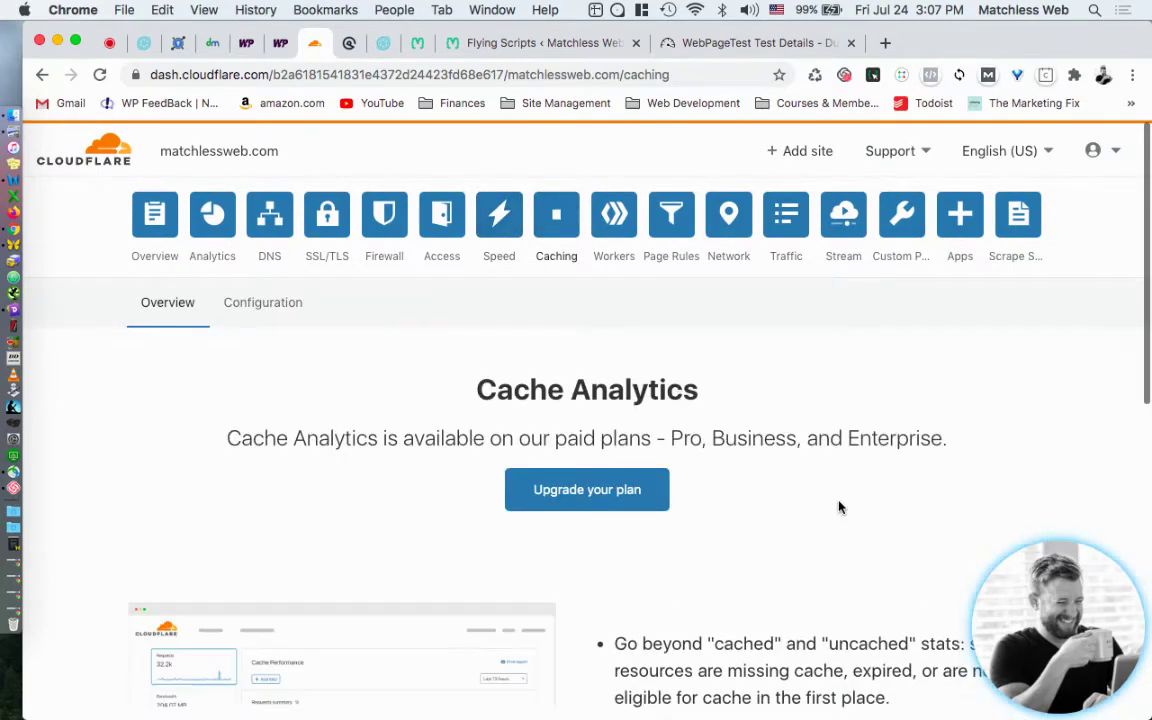
left_click(270, 300)
scroll(270, 300, "down", 3)
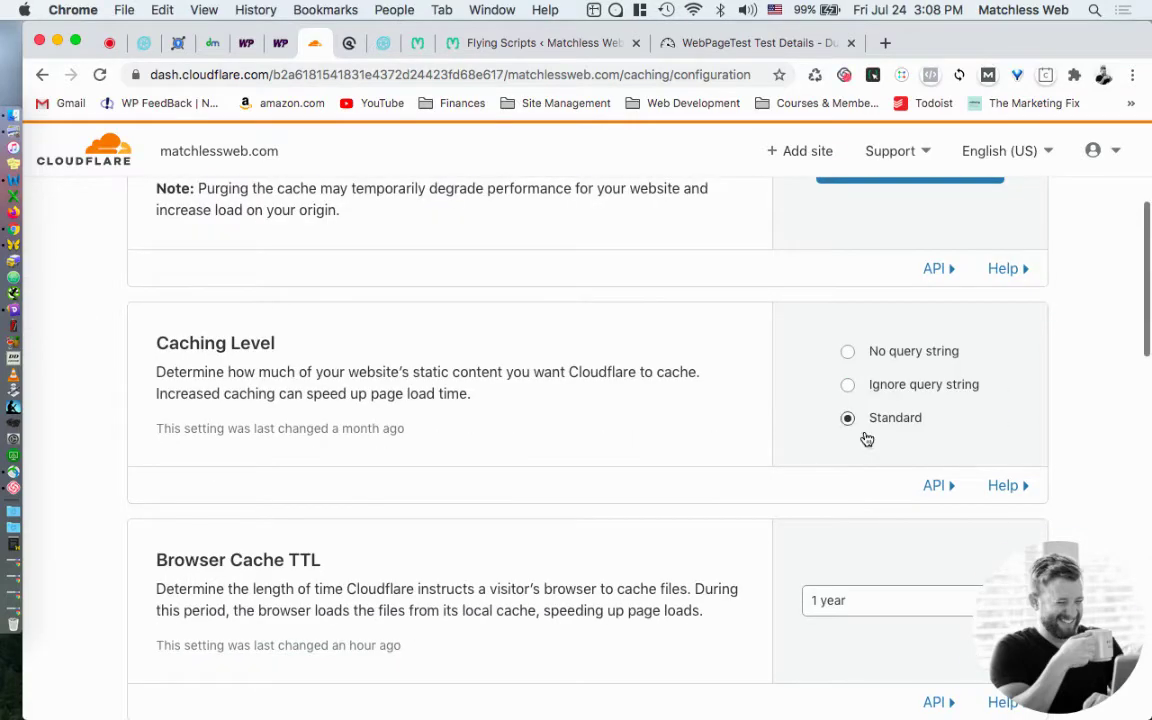
scroll(866, 437, "down", 1)
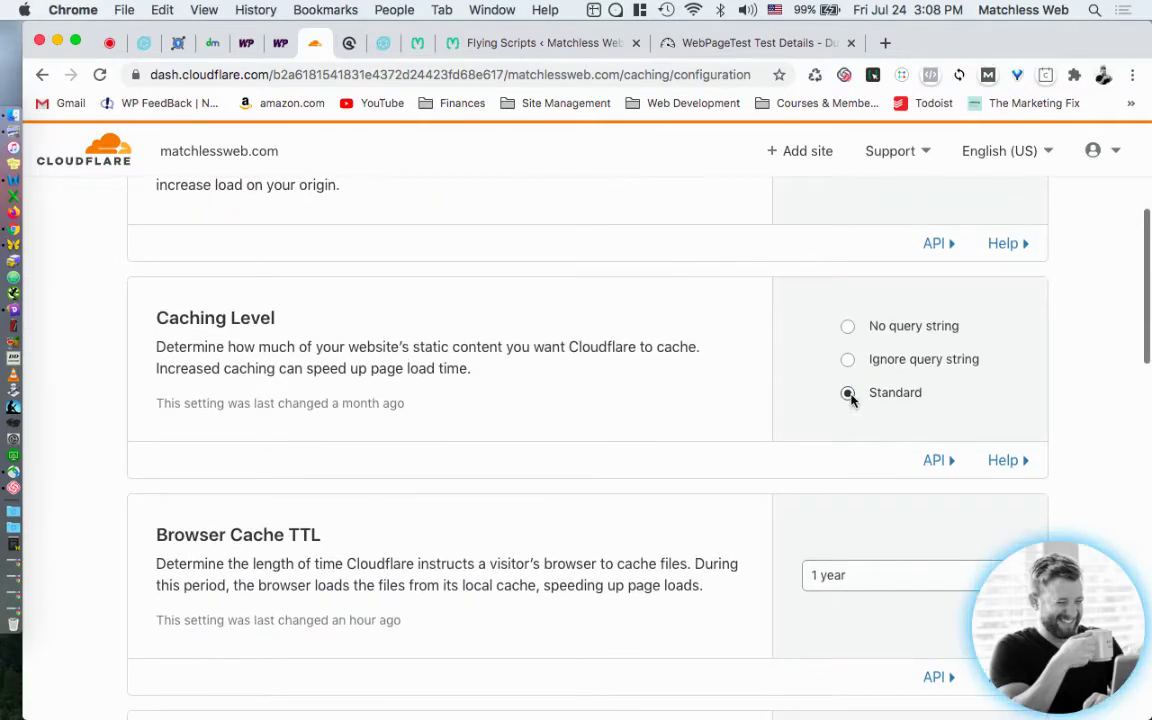
scroll(851, 400, "down", 10)
- Open the Page Rules for matchlessweb.com and examine the wp-admin* and *preview=true* URL patterns and the site-wide caching rule
scroll(851, 400, "up", 15)
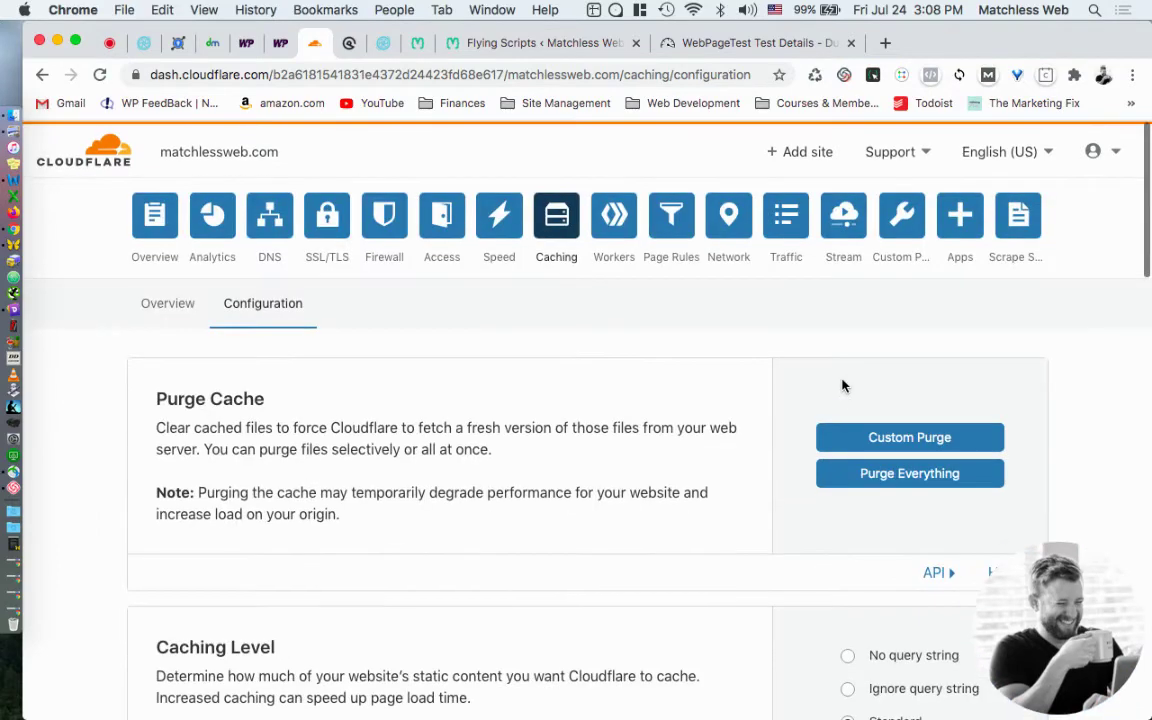
left_click(665, 222)
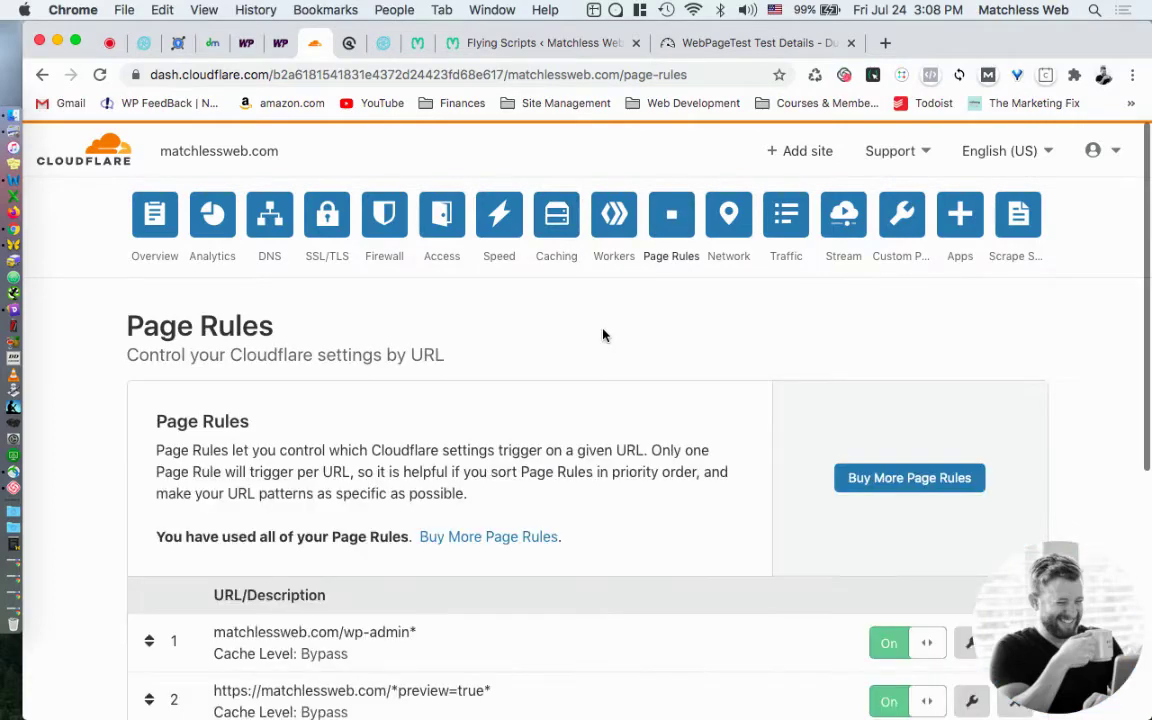
scroll(603, 335, "down", 3)
scroll(603, 335, "down", 2)
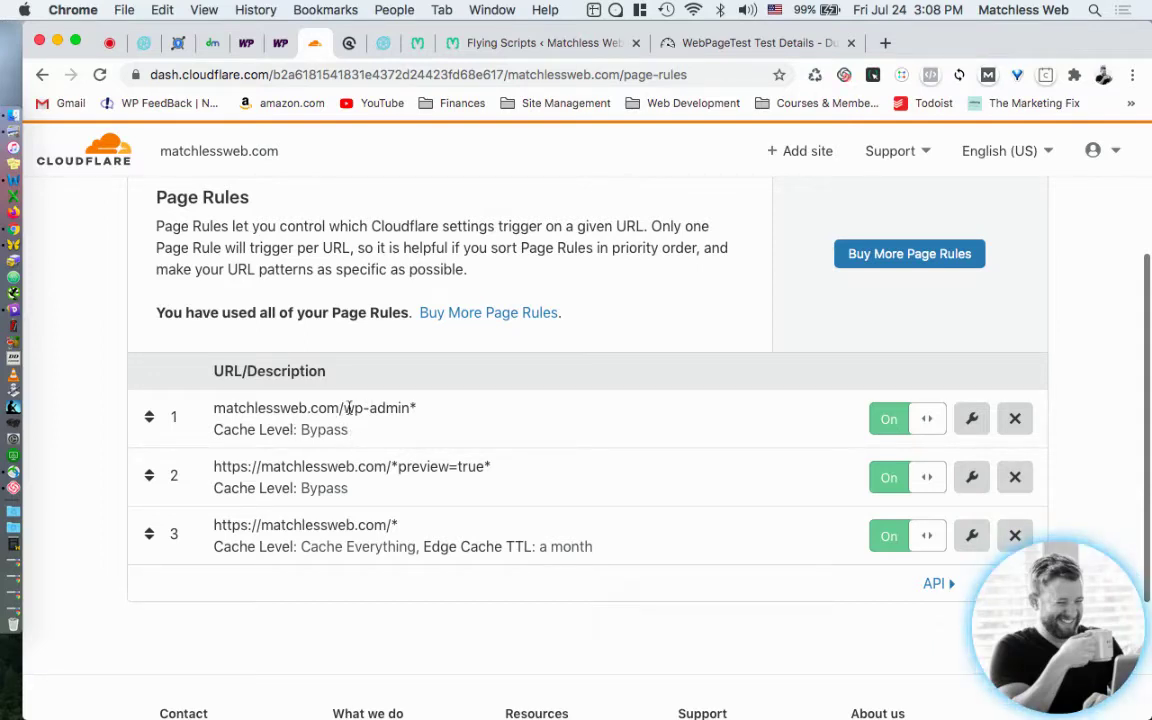
left_click_drag(344, 408, 424, 413)
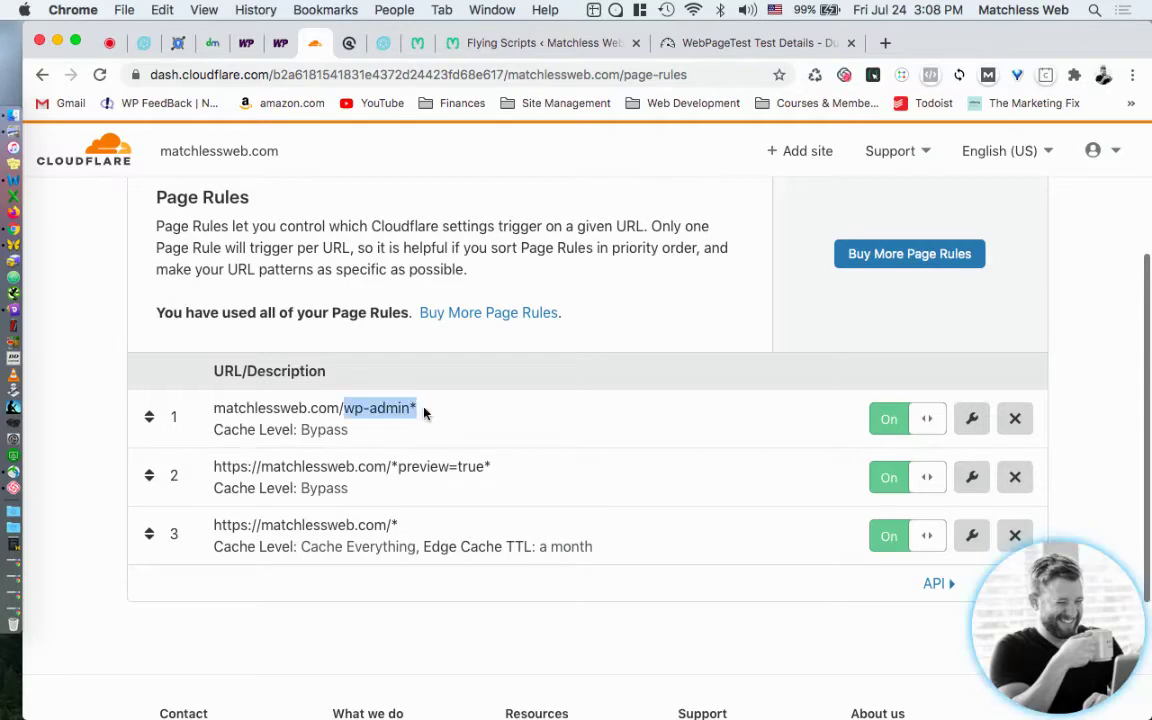
scroll(424, 413, "down", 1)
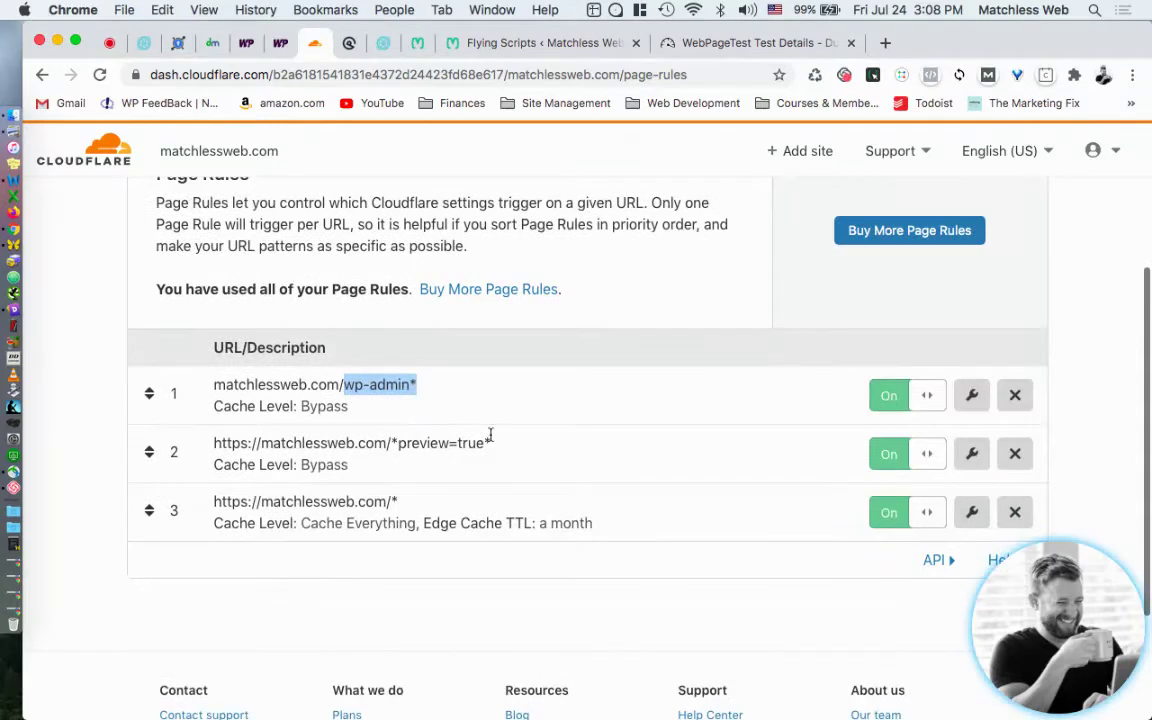
left_click_drag(490, 443, 392, 440)
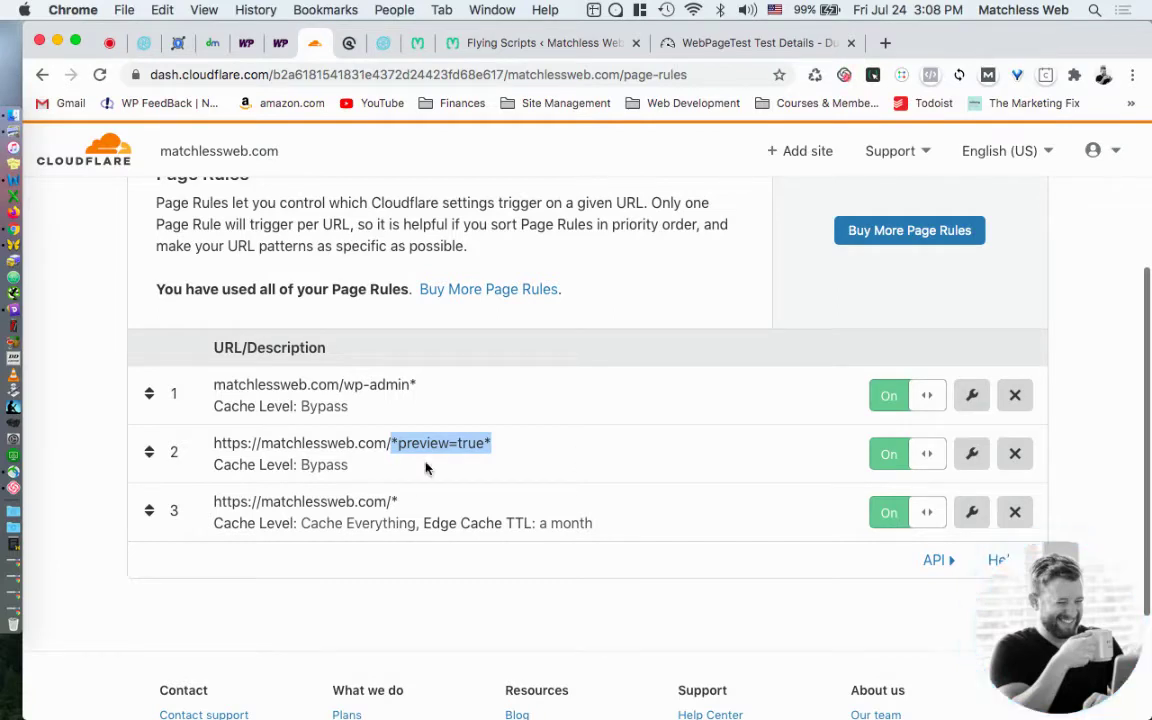
scroll(390, 463, "down", 1)
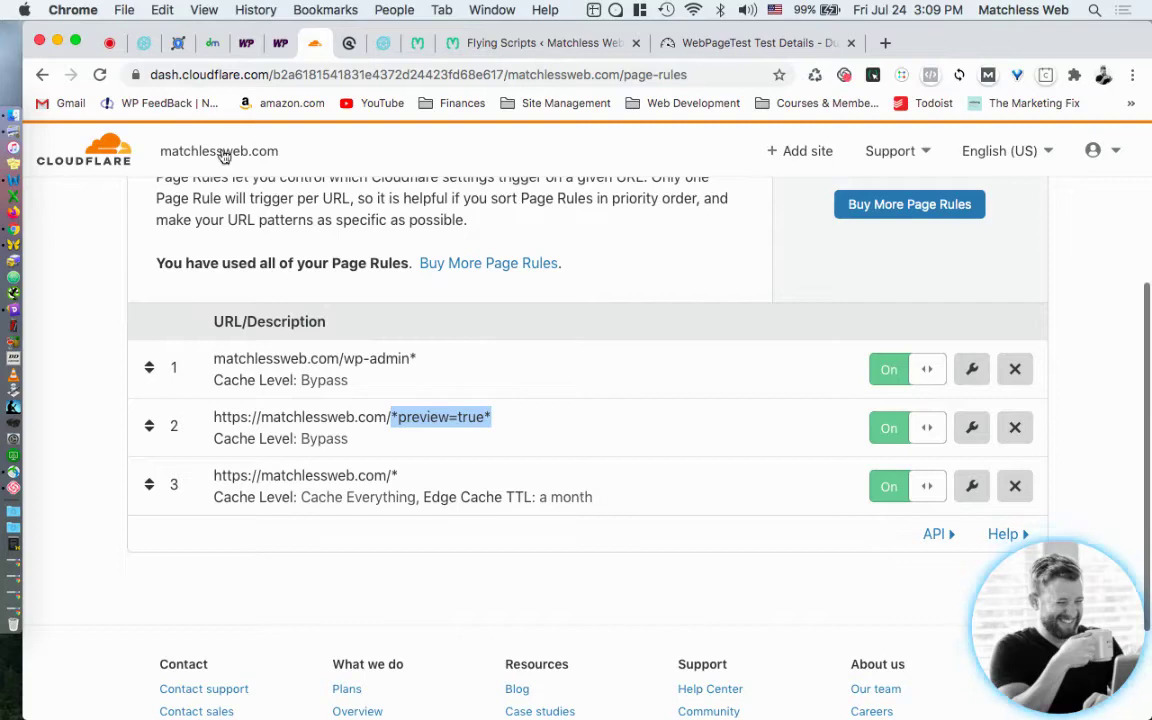
- Revisit the website speed test results by location and the WP Speed Matters article on Cloudflare page rules
left_click(212, 42)
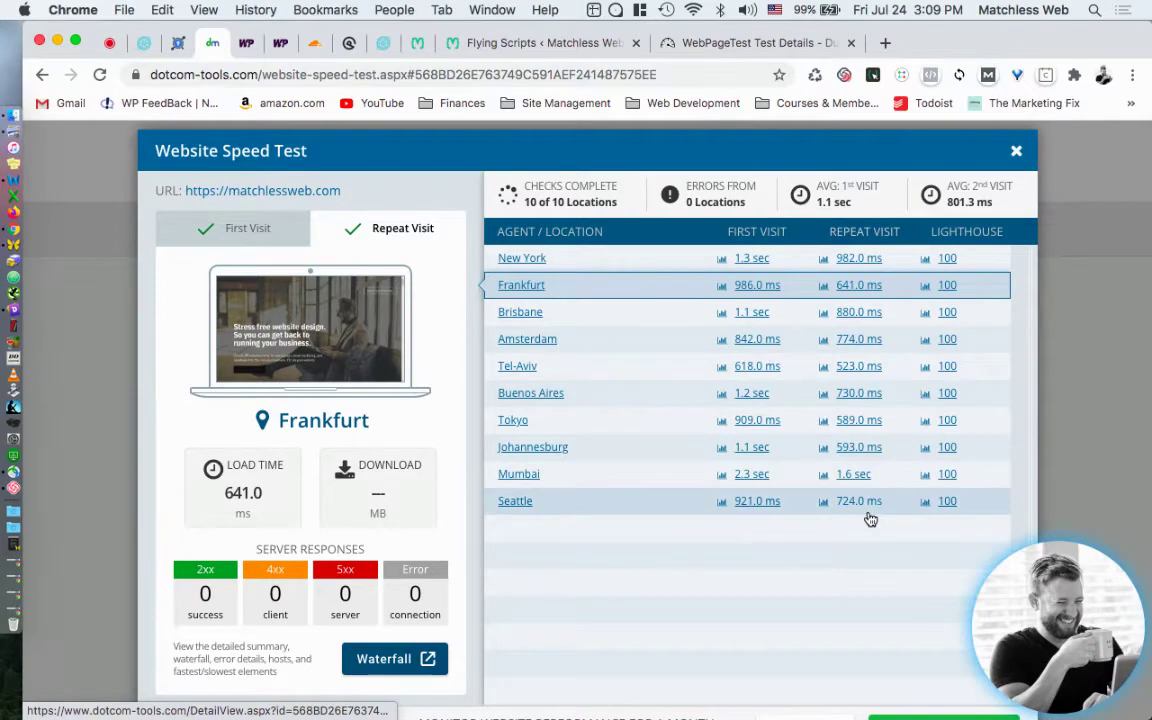
left_click(280, 44)
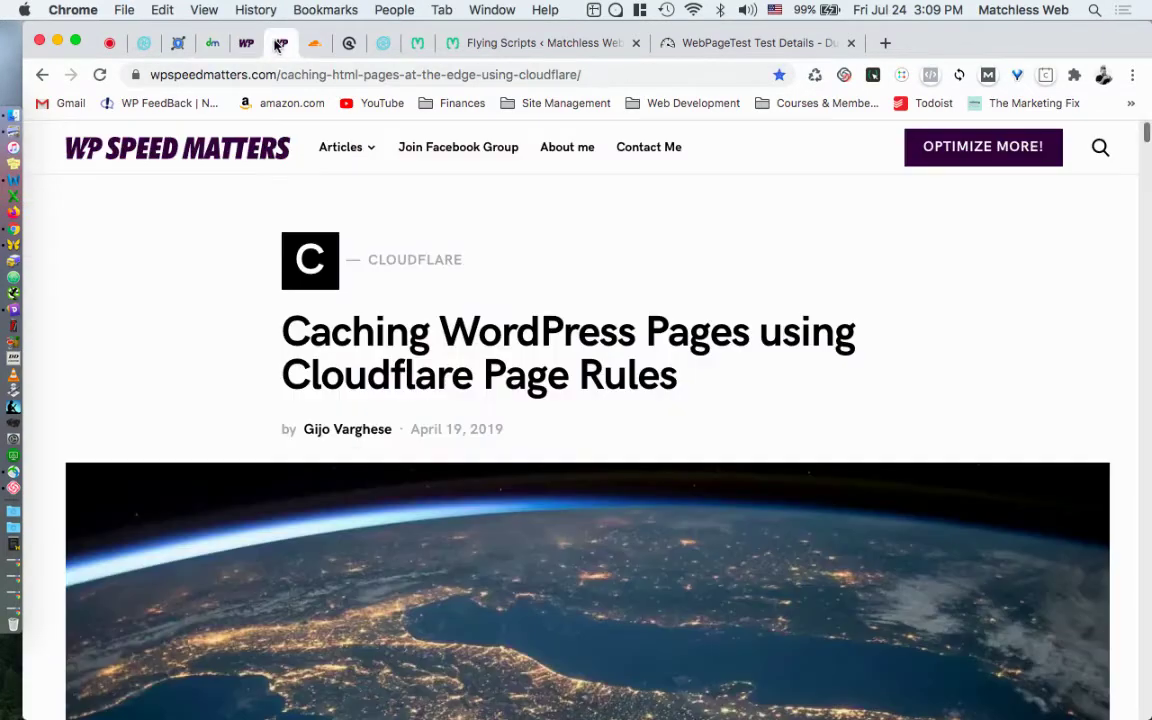
- View the GeneratePress theme site and Flywheel's help article "Optimizing WP Rocket on Flywheel"
left_click(347, 43)
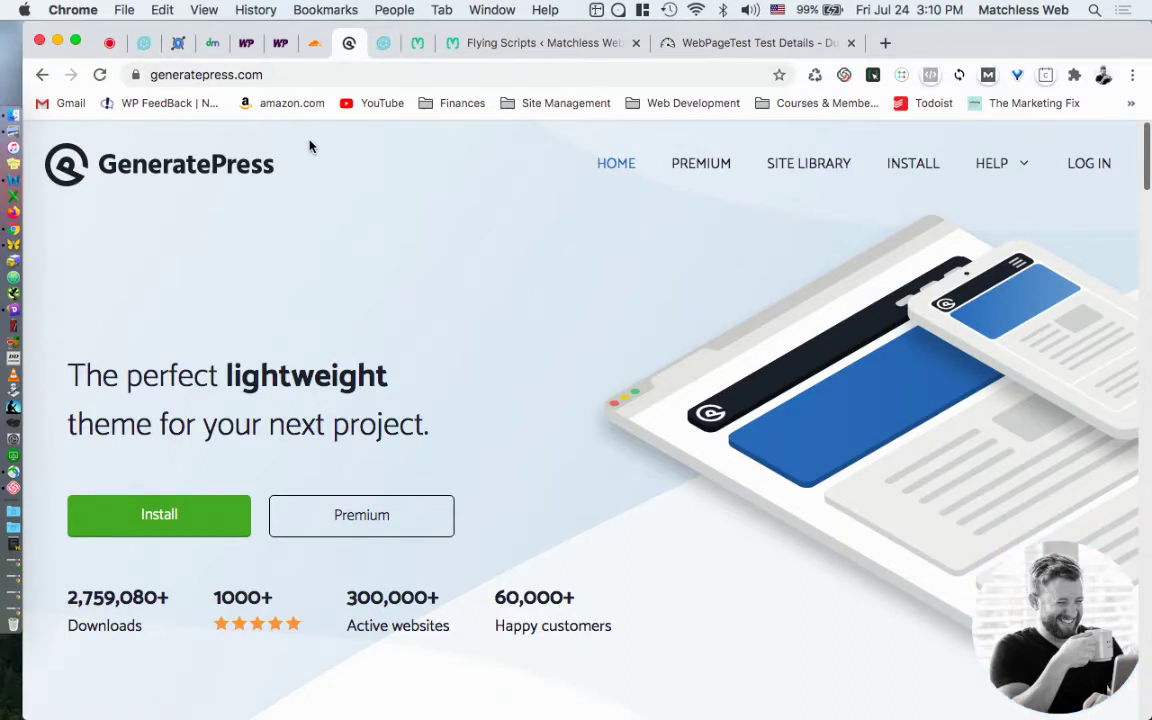
left_click(383, 44)
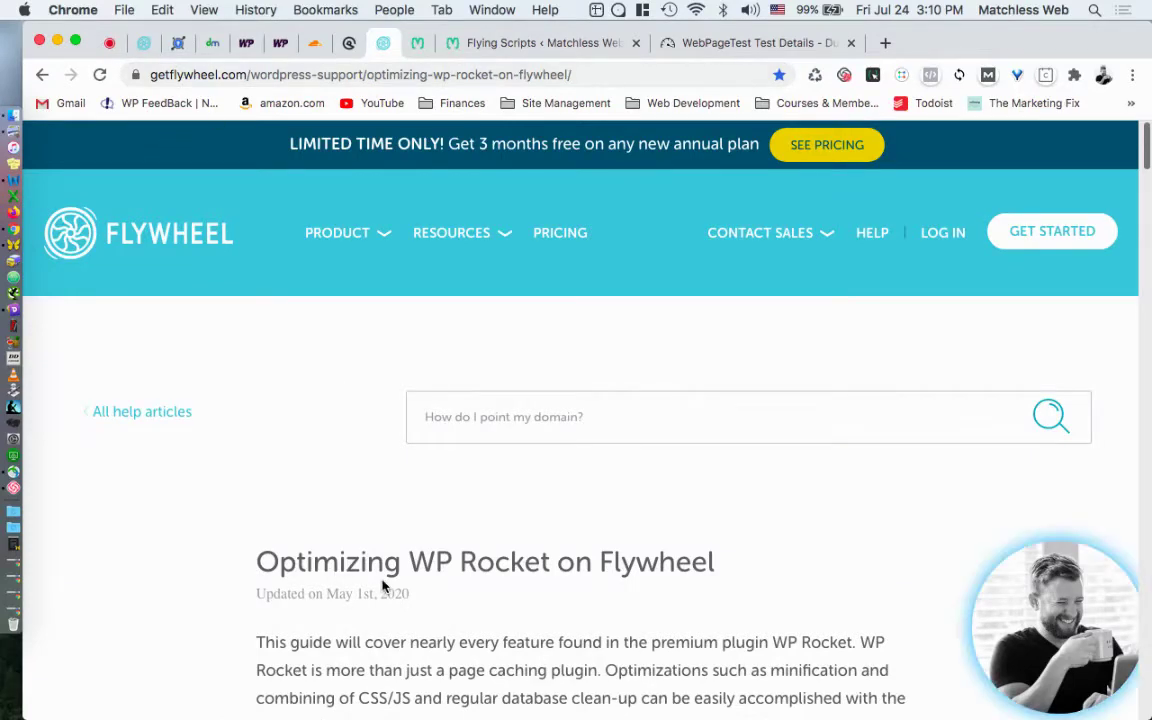
scroll(324, 468, "down", 1)
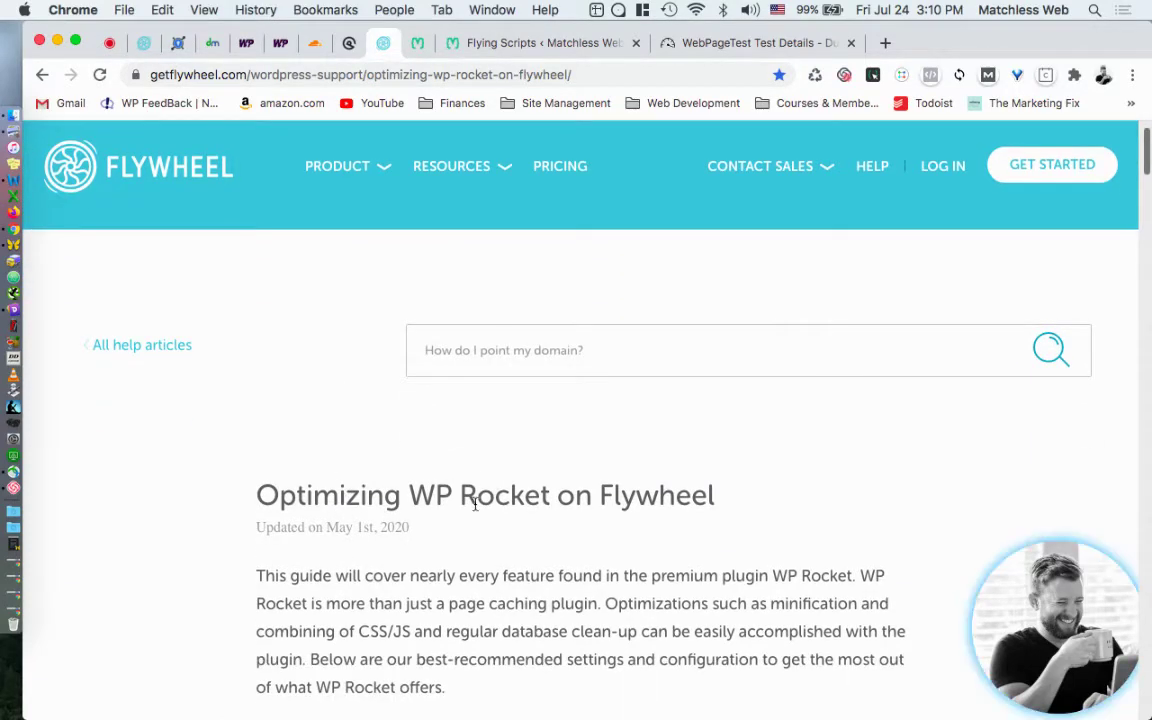
scroll(502, 530, "up", 1)
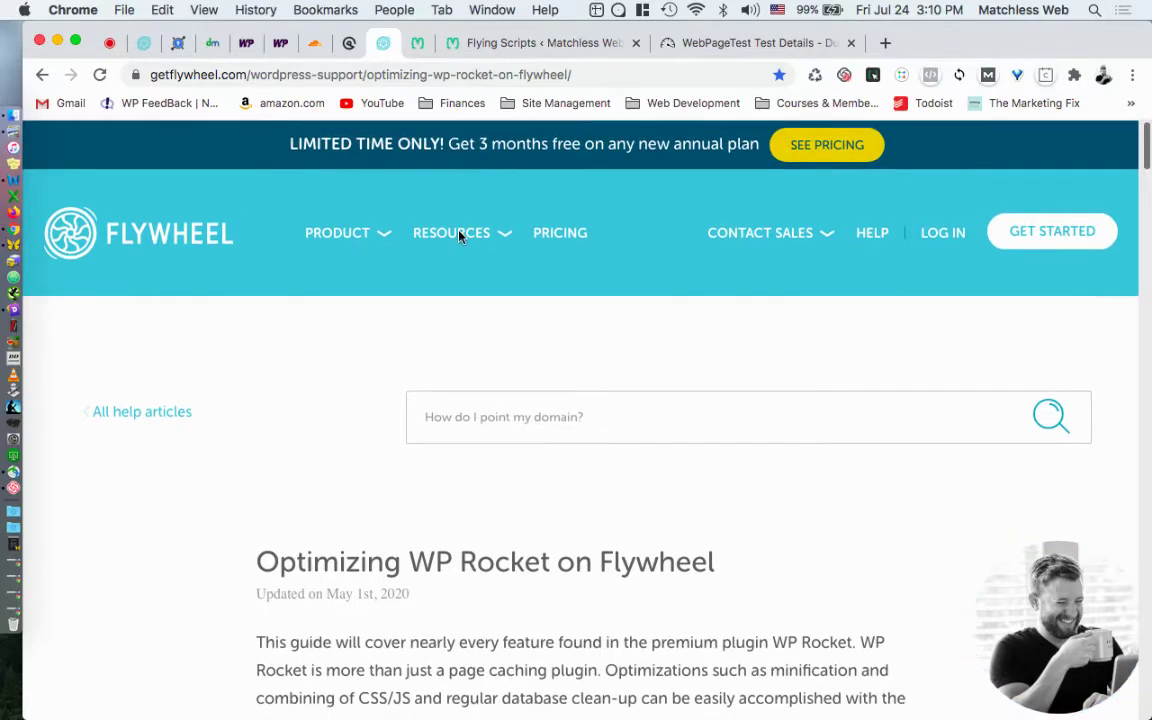
mouse_move(451, 262)
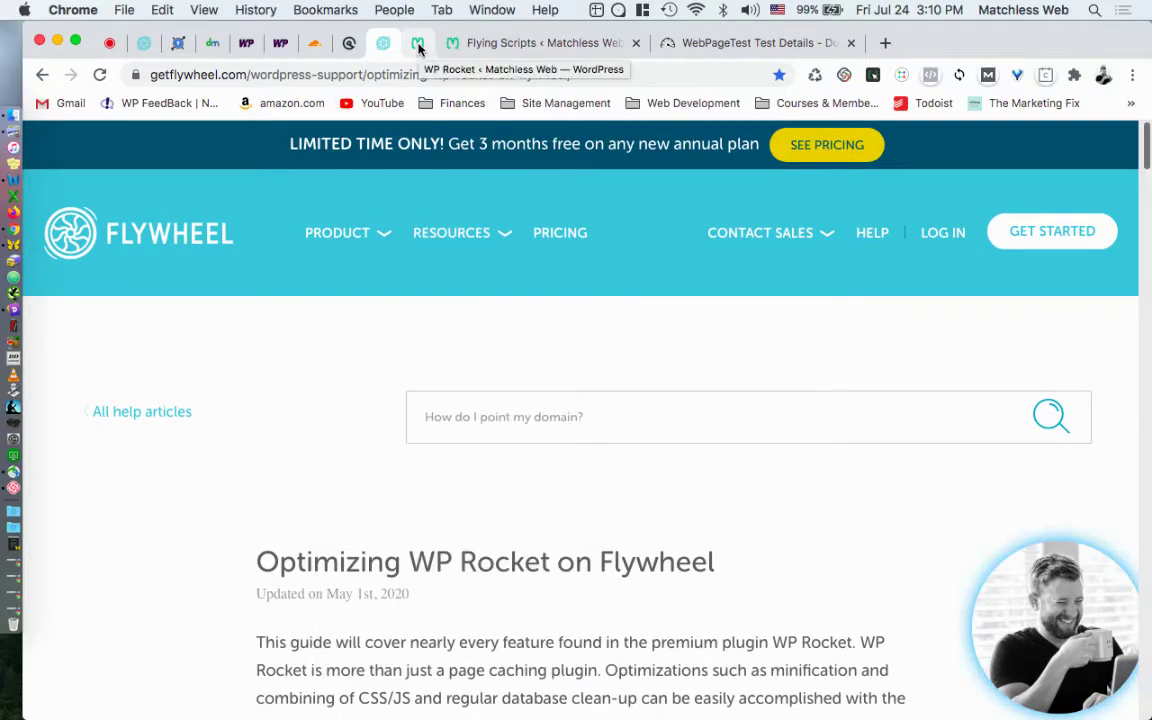
- Switch to the site's WP Rocket settings and review the Mobile Cache, User Cache and Cache Lifespan options
left_click(418, 43)
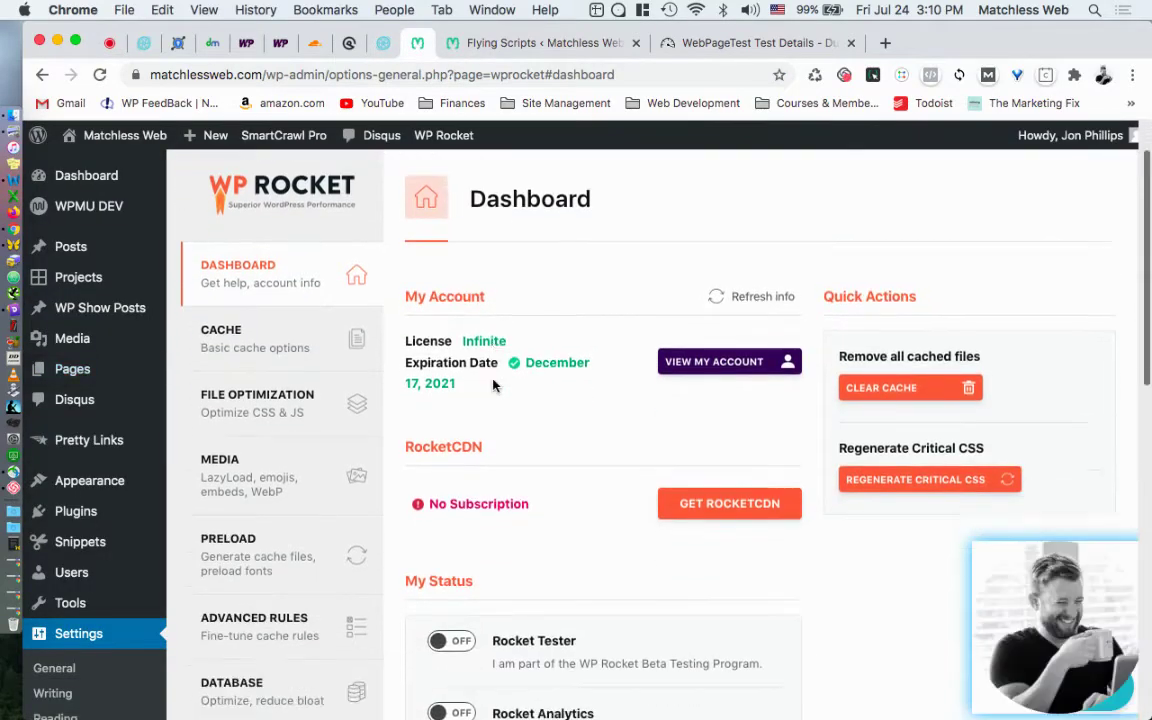
scroll(493, 385, "down", 5)
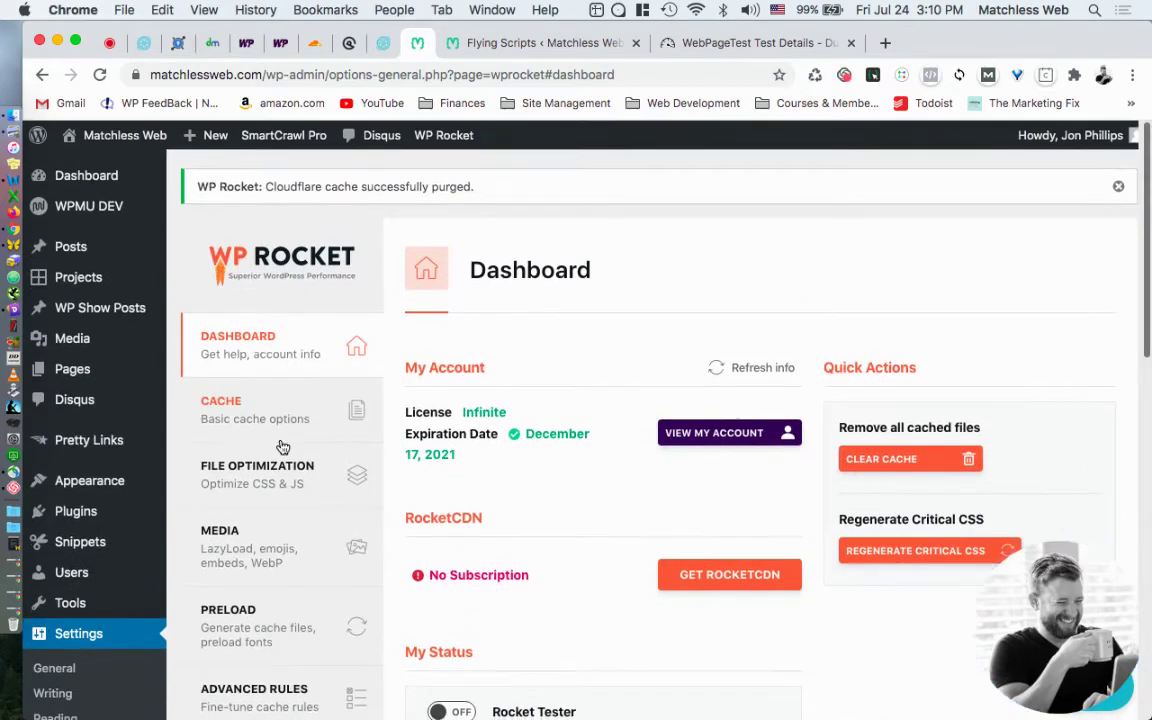
left_click(267, 411)
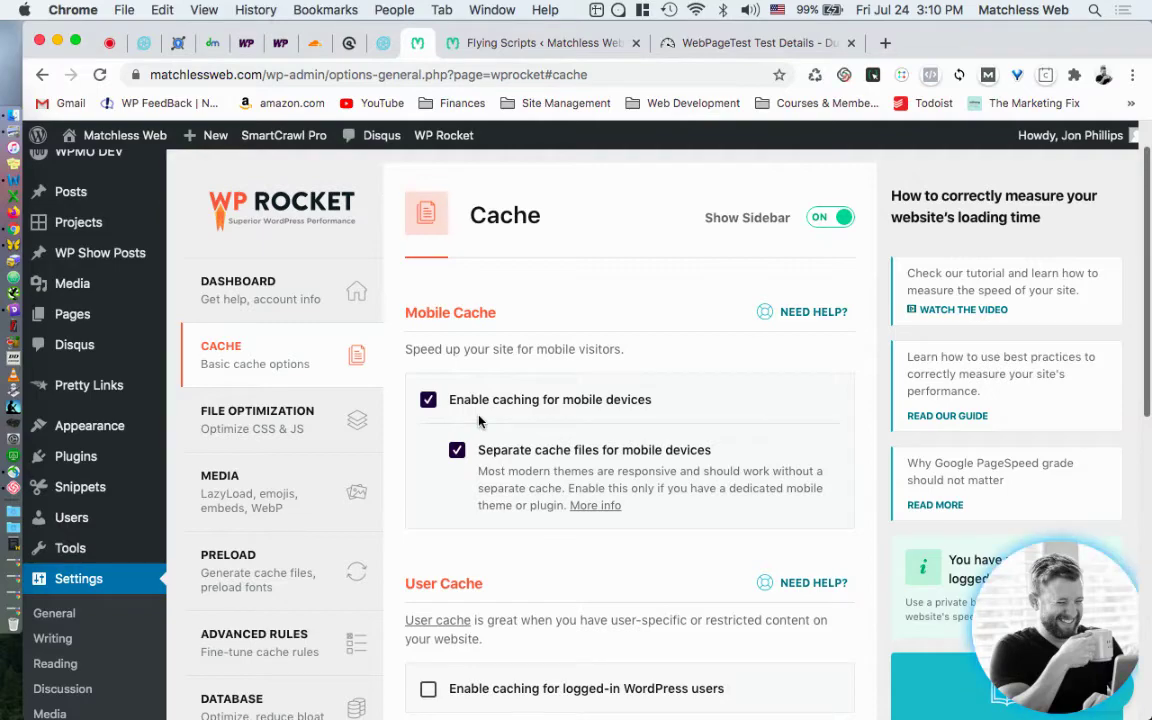
scroll(479, 421, "down", 2)
scroll(479, 421, "down", 10)
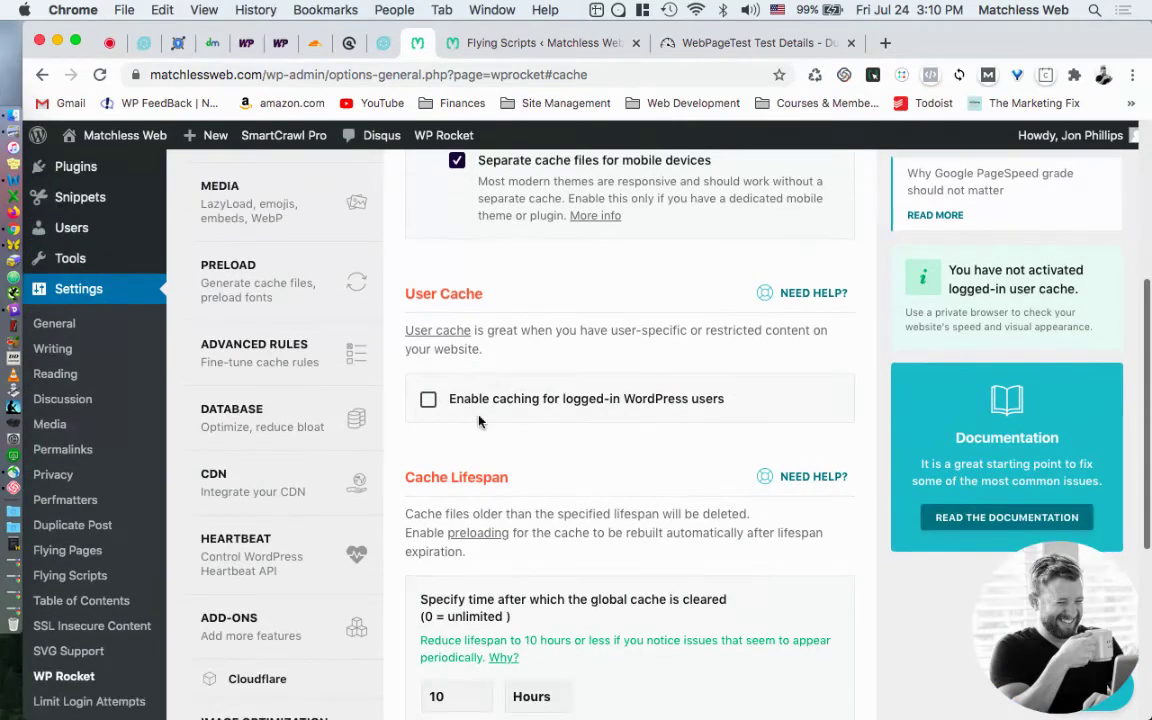
- Open WP Rocket's File Optimization settings and examine the Minify HTML, Optimize Google Fonts, Minify CSS and Combine CSS options
scroll(479, 421, "up", 10)
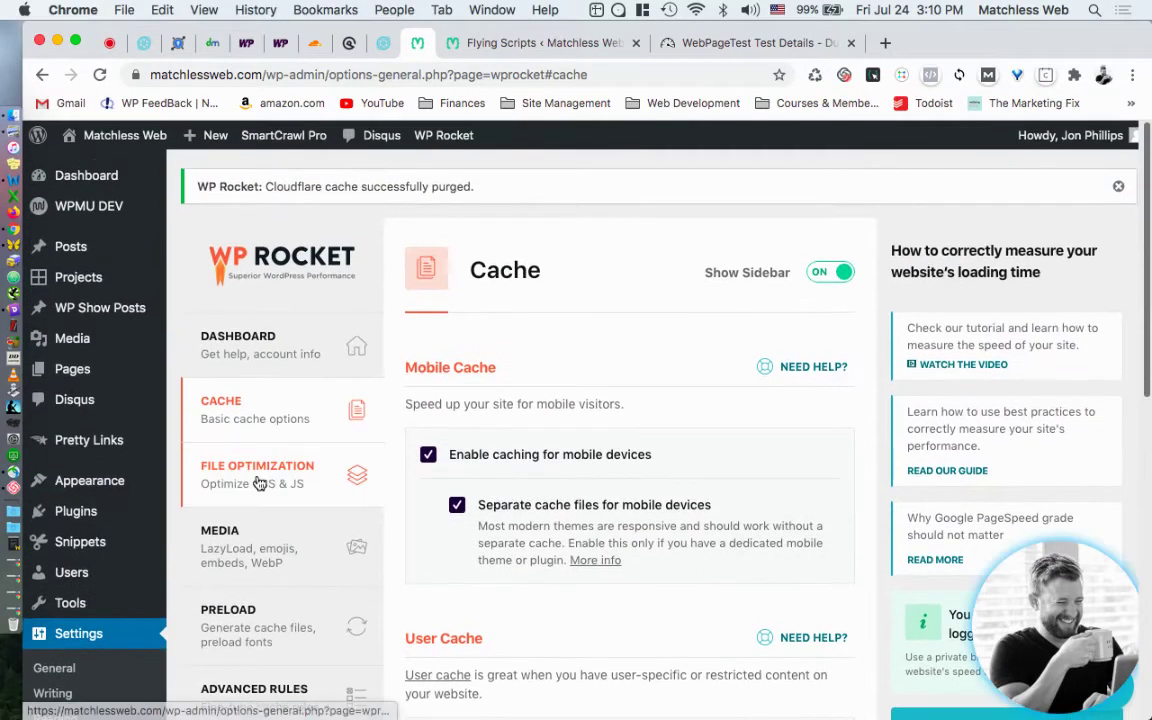
left_click(262, 470)
scroll(642, 386, "down", 2)
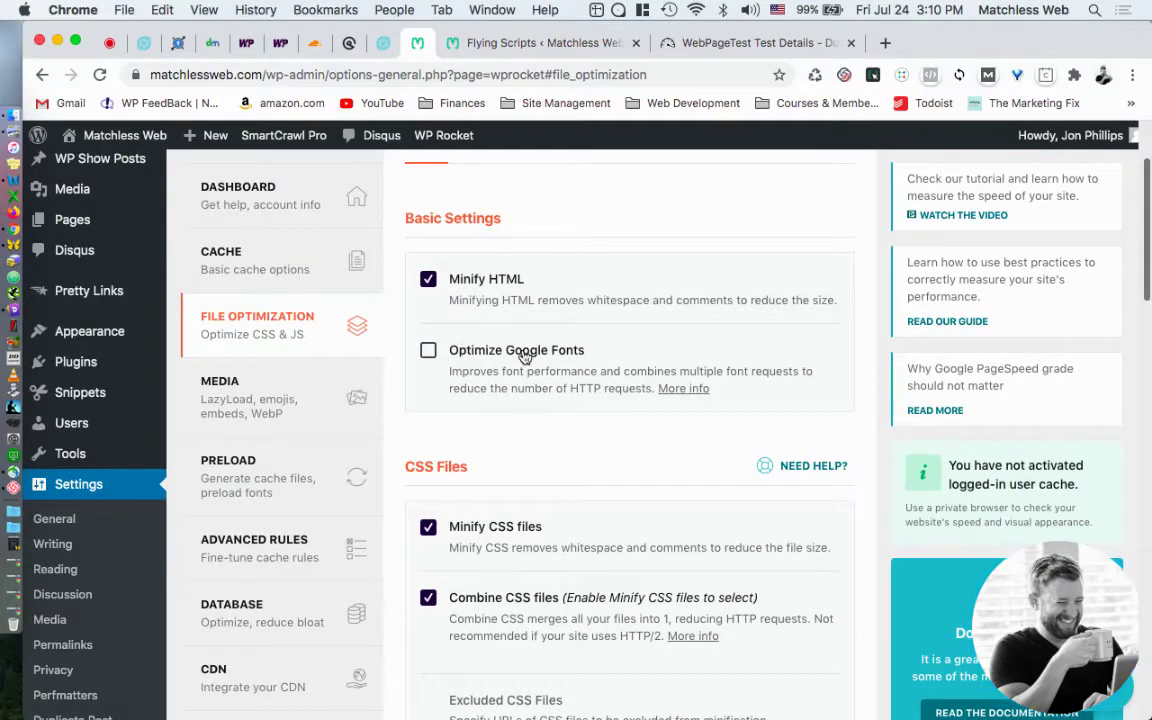
scroll(473, 360, "down", 3)
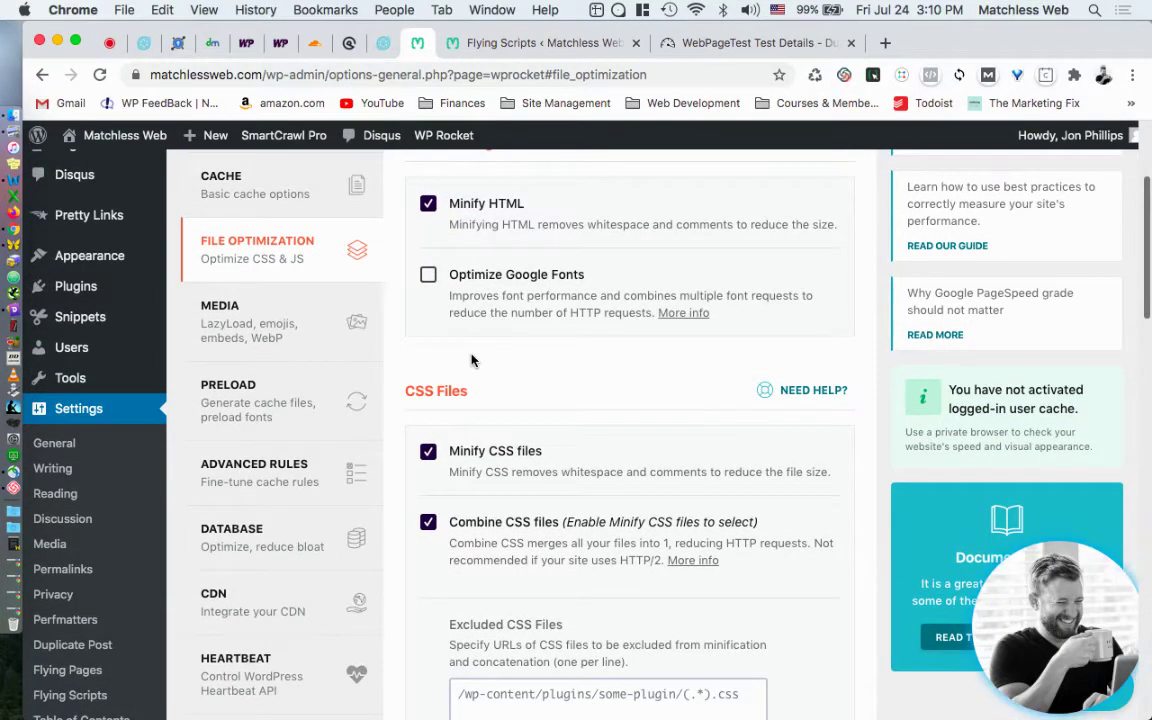
scroll(473, 360, "down", 5)
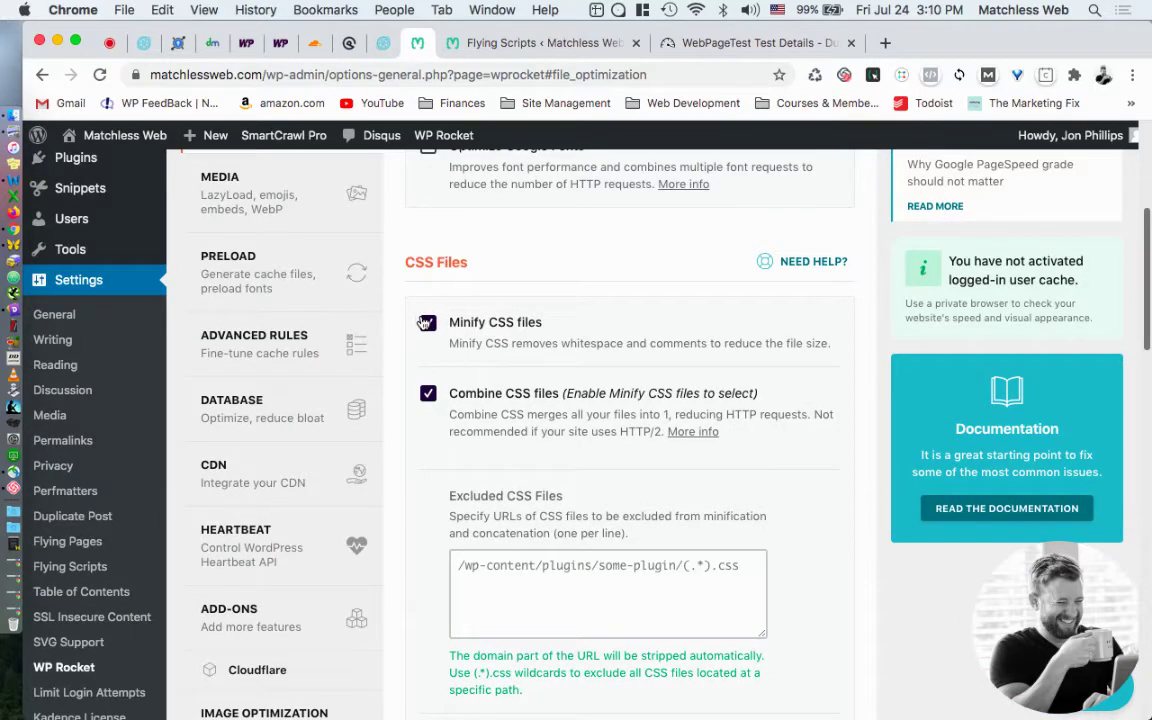
scroll(433, 370, "down", 1)
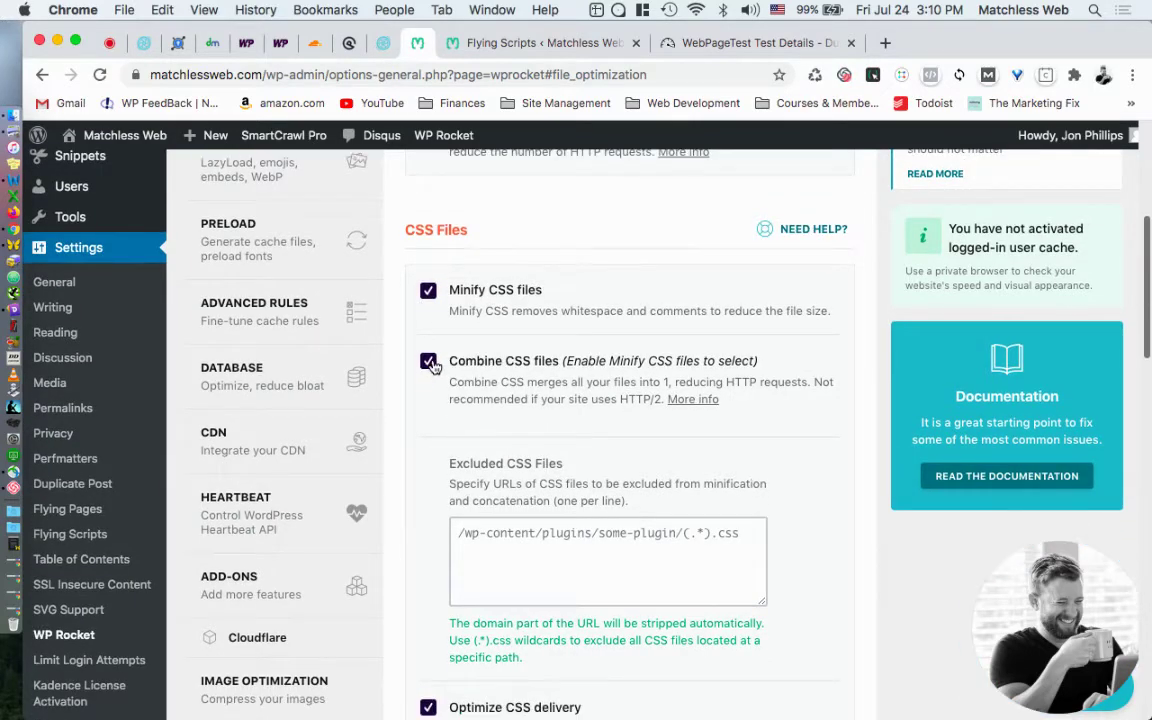
scroll(433, 366, "down", 1)
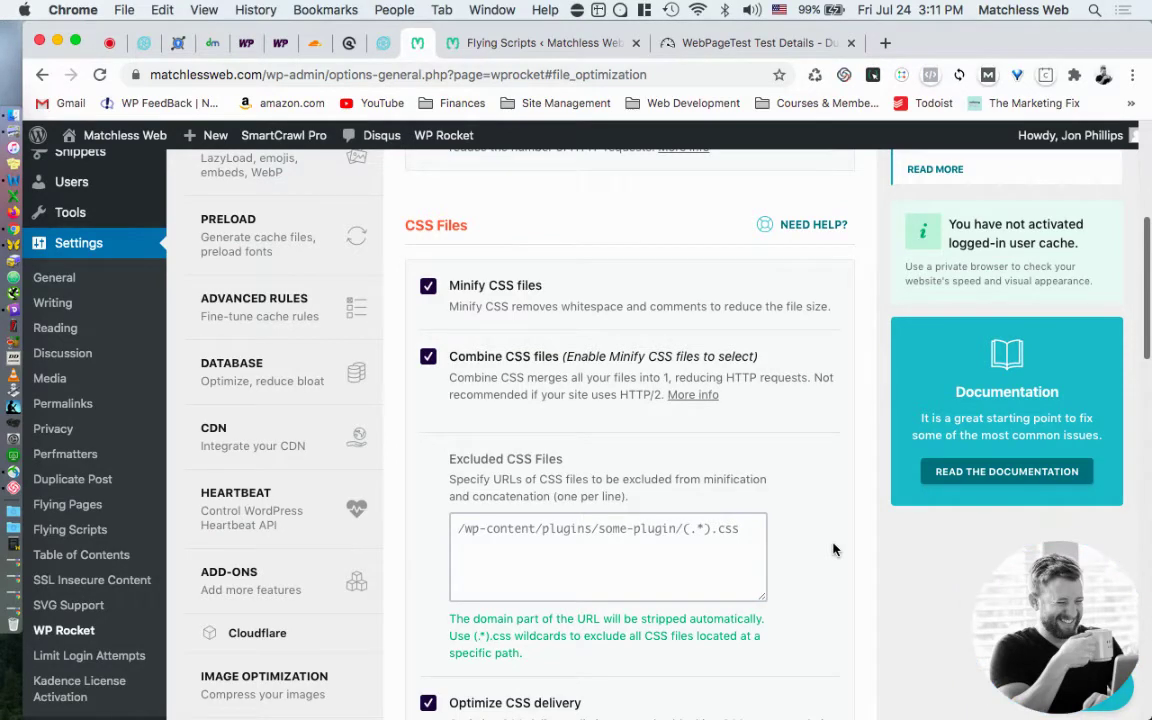
- Examine the Excluded CSS Files, Optimize CSS delivery and Fallback critical CSS settings
scroll(835, 549, "down", 3)
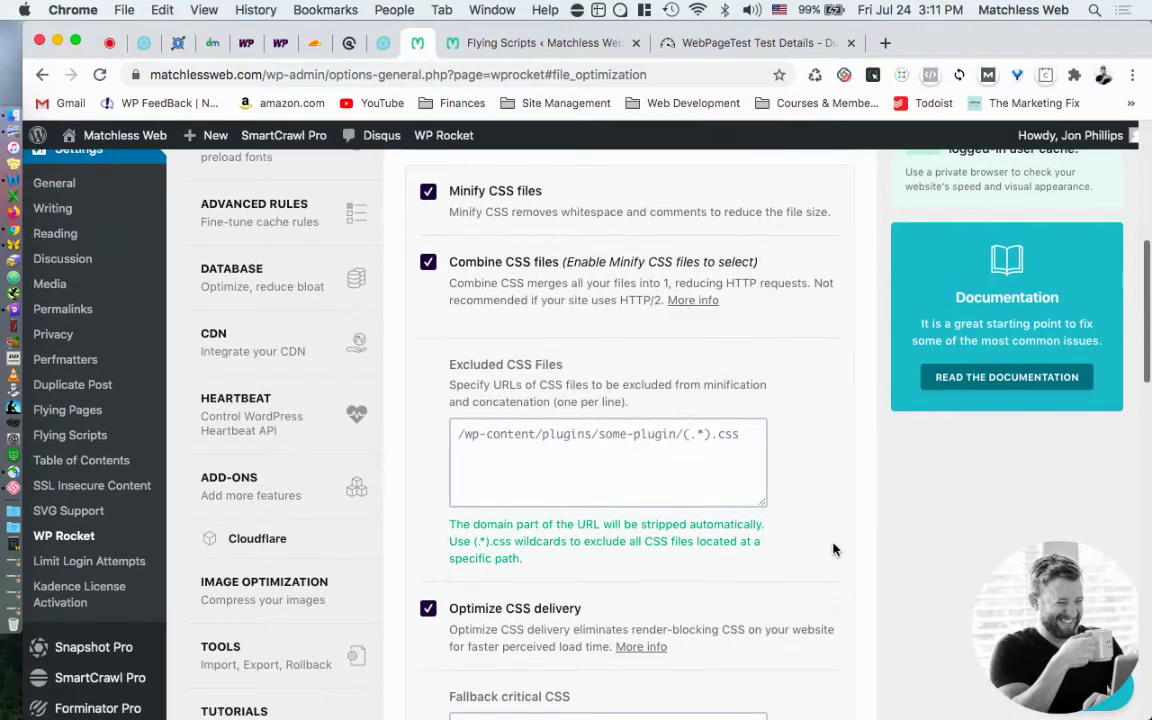
scroll(835, 549, "down", 2)
scroll(920, 549, "down", 2)
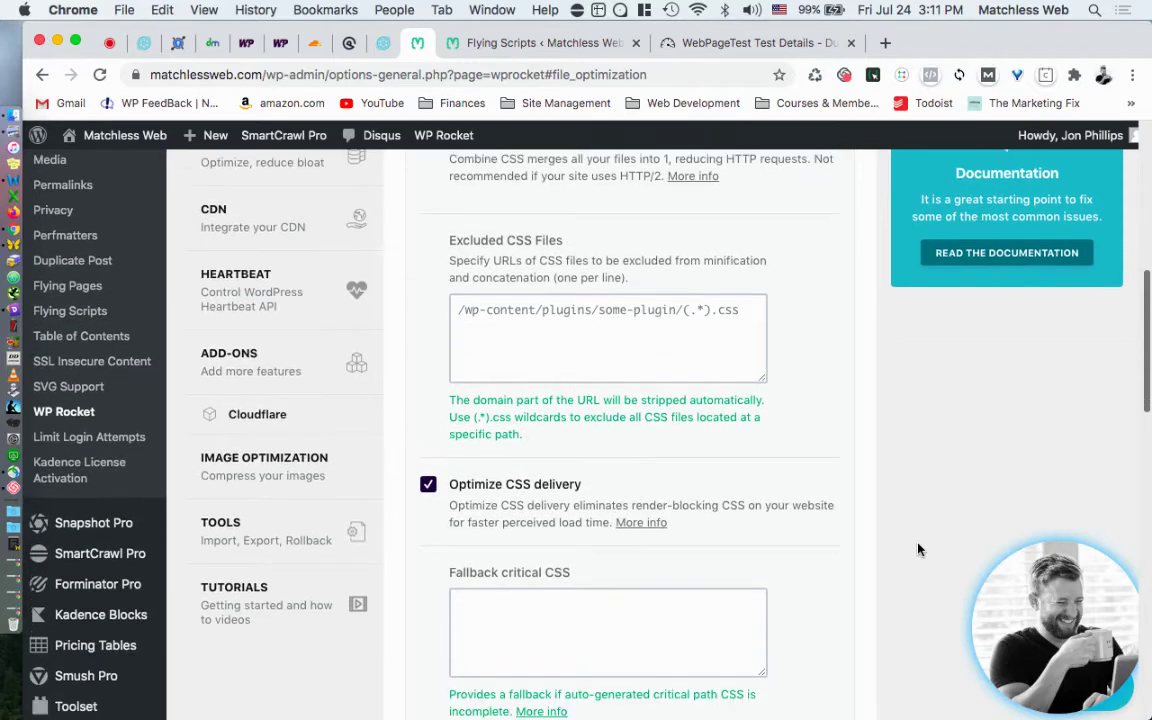
scroll(920, 549, "down", 1)
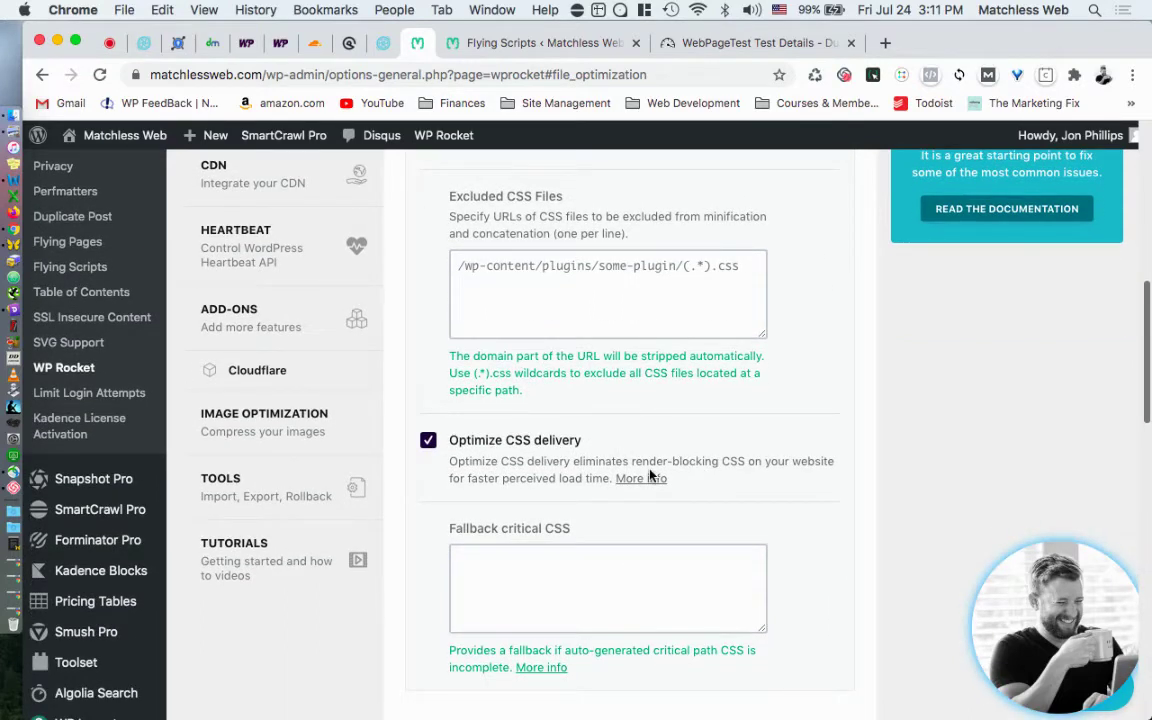
- Examine the JavaScript Files settings, including Remove jQuery Migrate, Minify JavaScript files and Combine JavaScript files
scroll(810, 466, "down", 3)
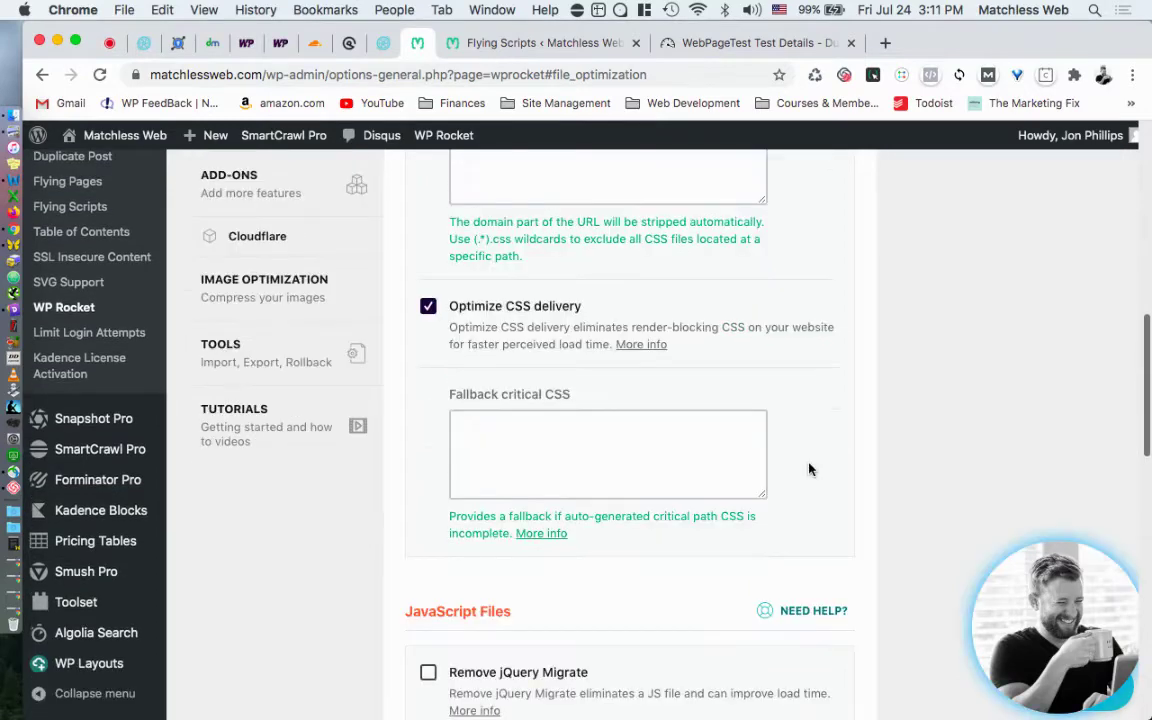
scroll(810, 469, "down", 7)
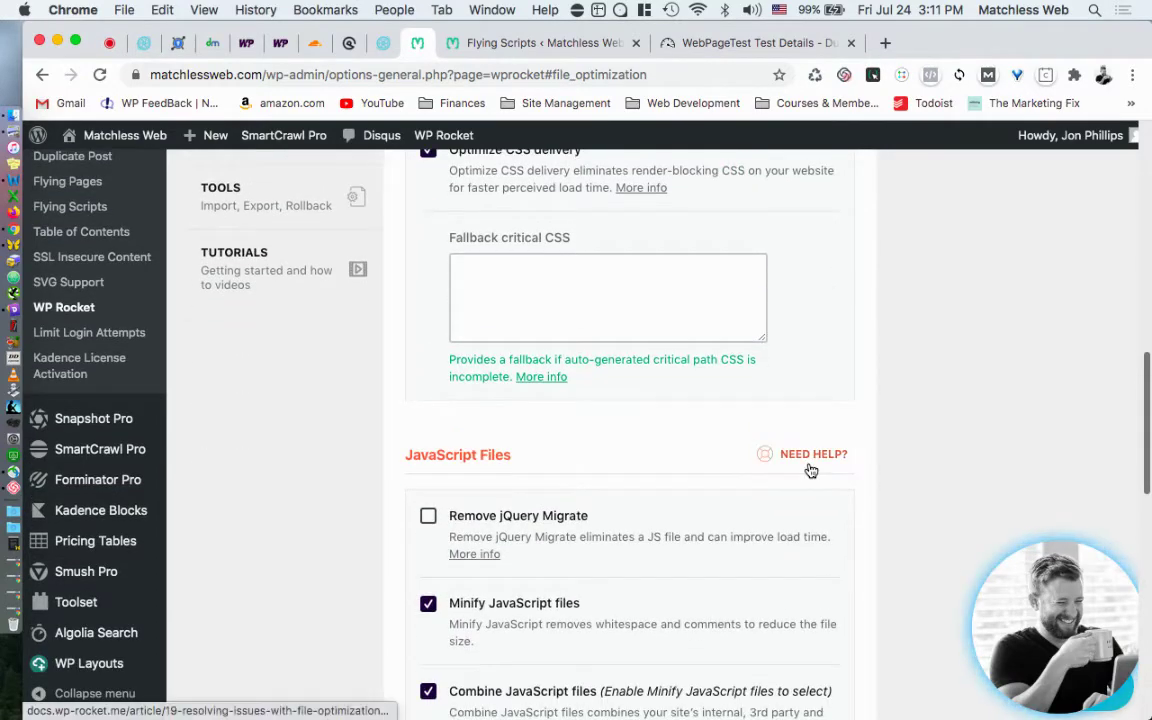
scroll(810, 470, "down", 2)
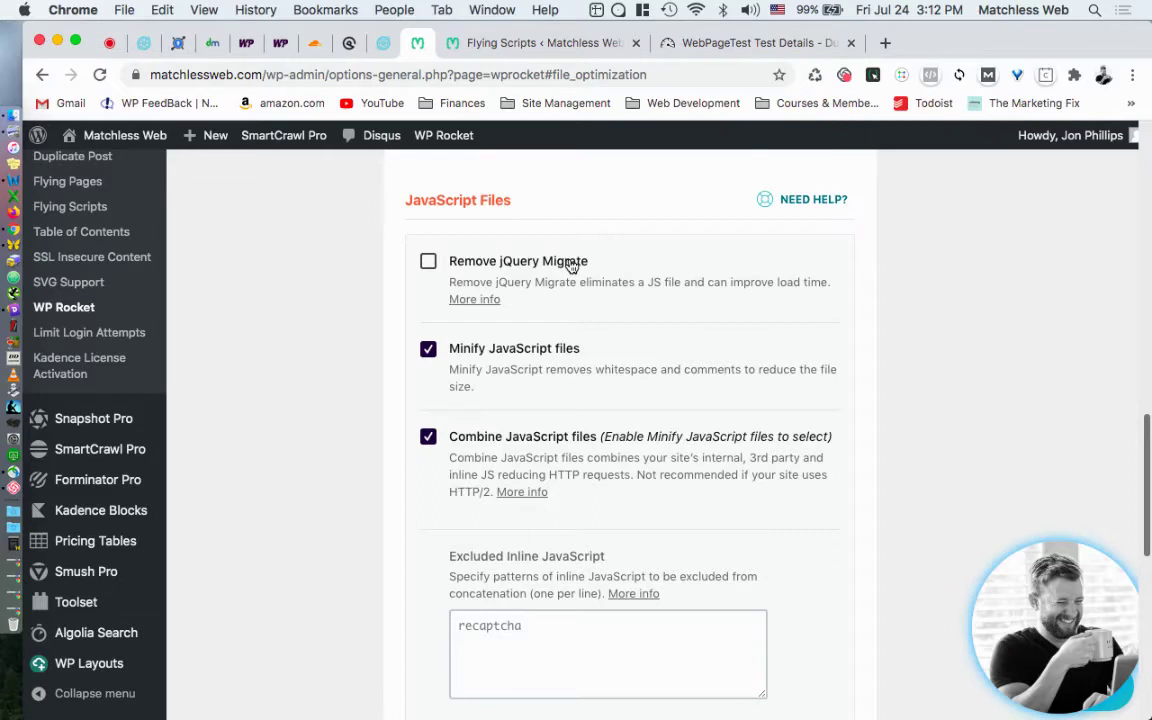
- Examine the Excluded Inline JavaScript, Excluded JavaScript Files, Load JavaScript deferred and Safe Mode for jQuery settings
scroll(645, 318, "down", 2)
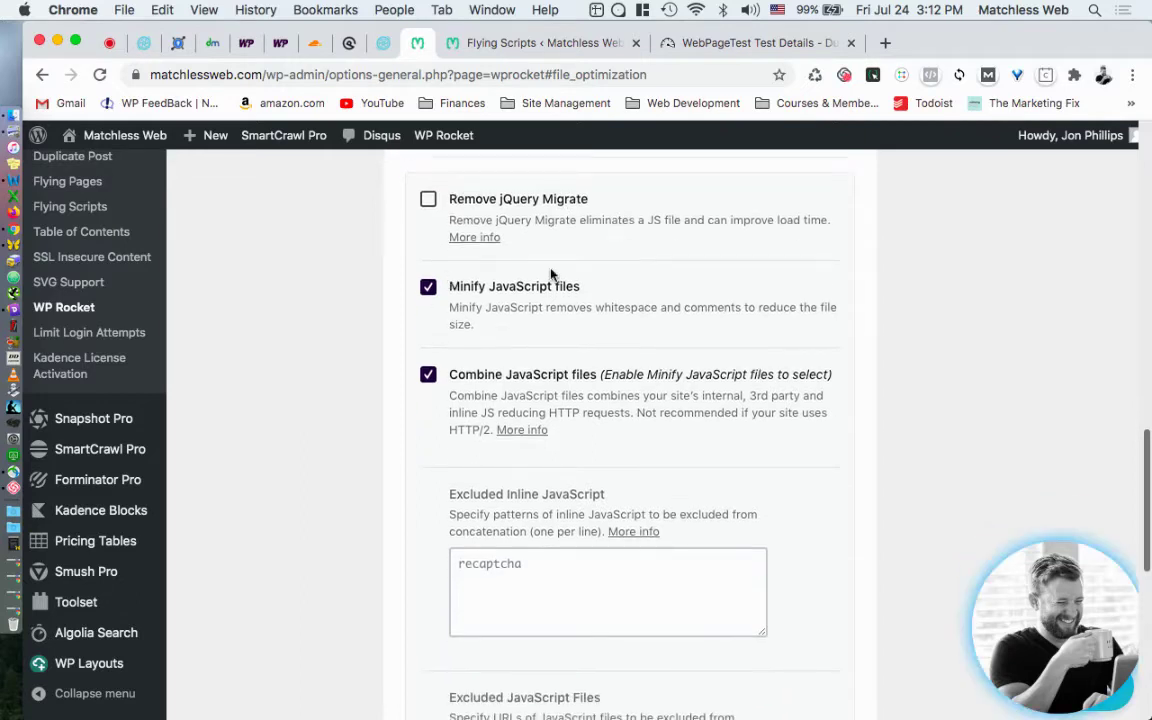
scroll(550, 275, "down", 3)
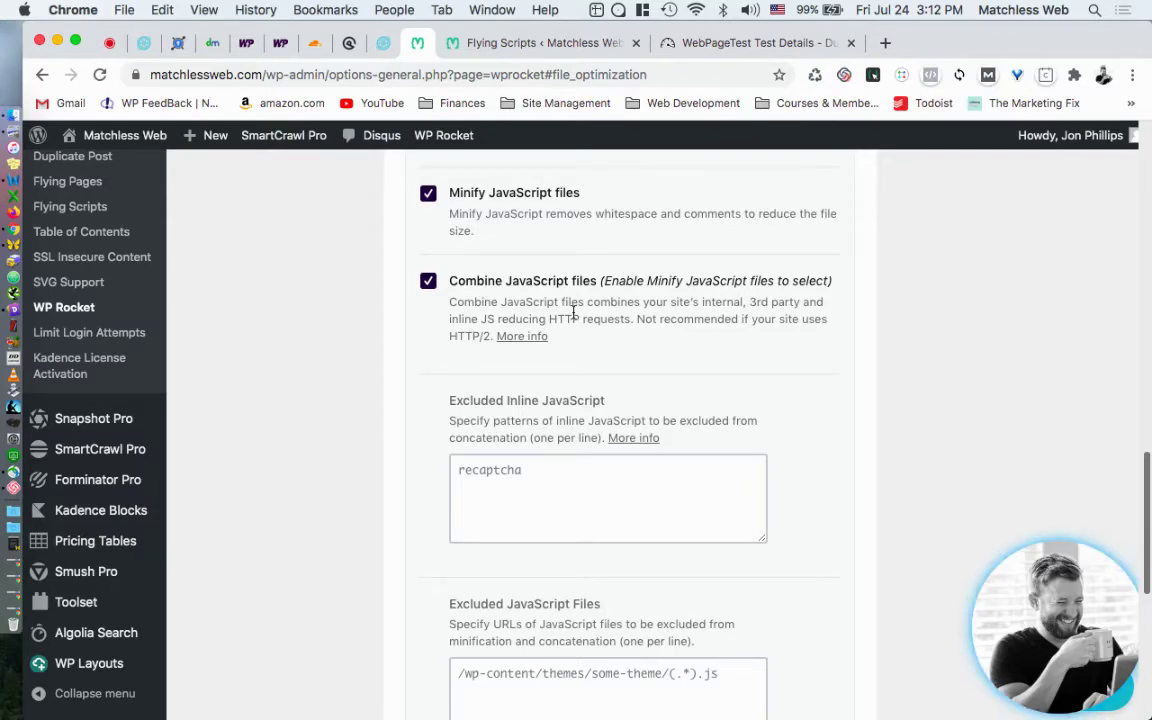
scroll(573, 313, "down", 14)
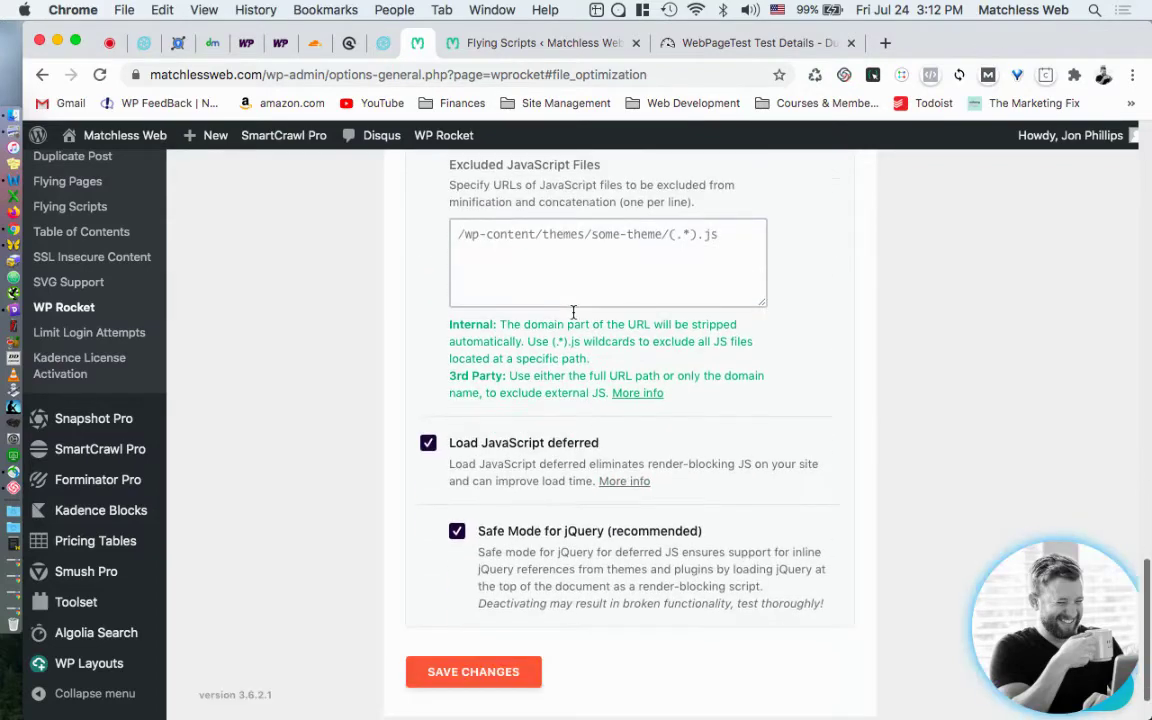
scroll(573, 313, "down", 2)
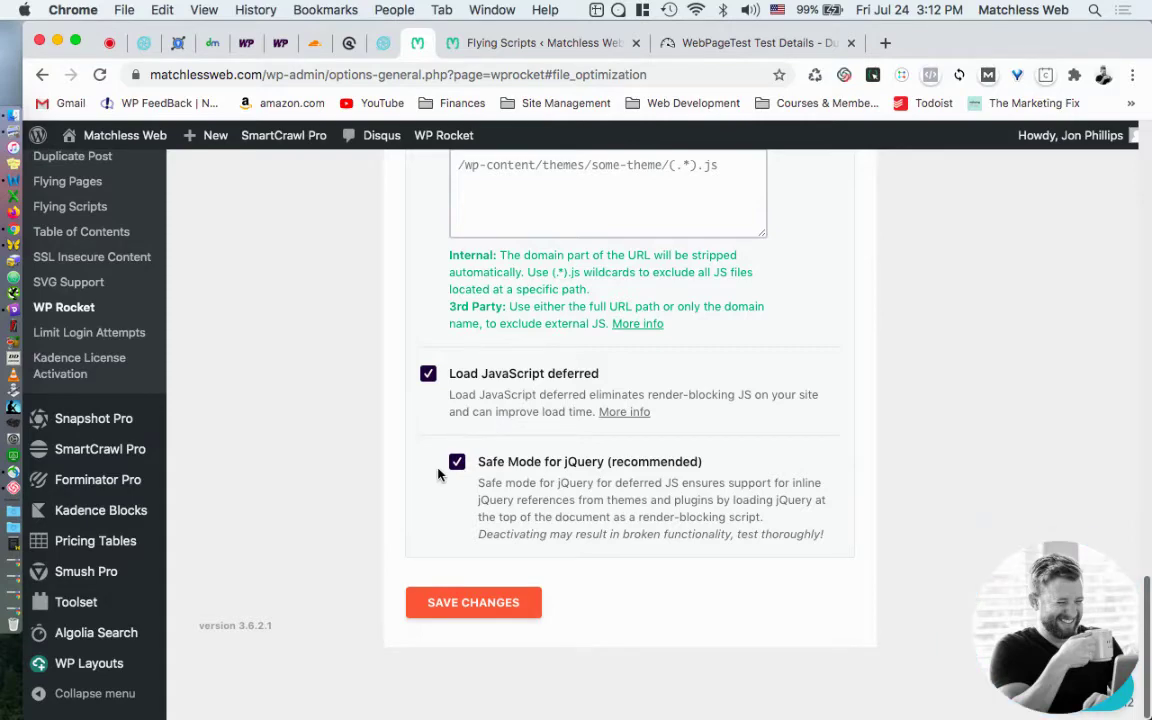
- Open WP Rocket's Media settings and examine the LazyLoad options for images, iframes and videos
scroll(338, 485, "up", 5)
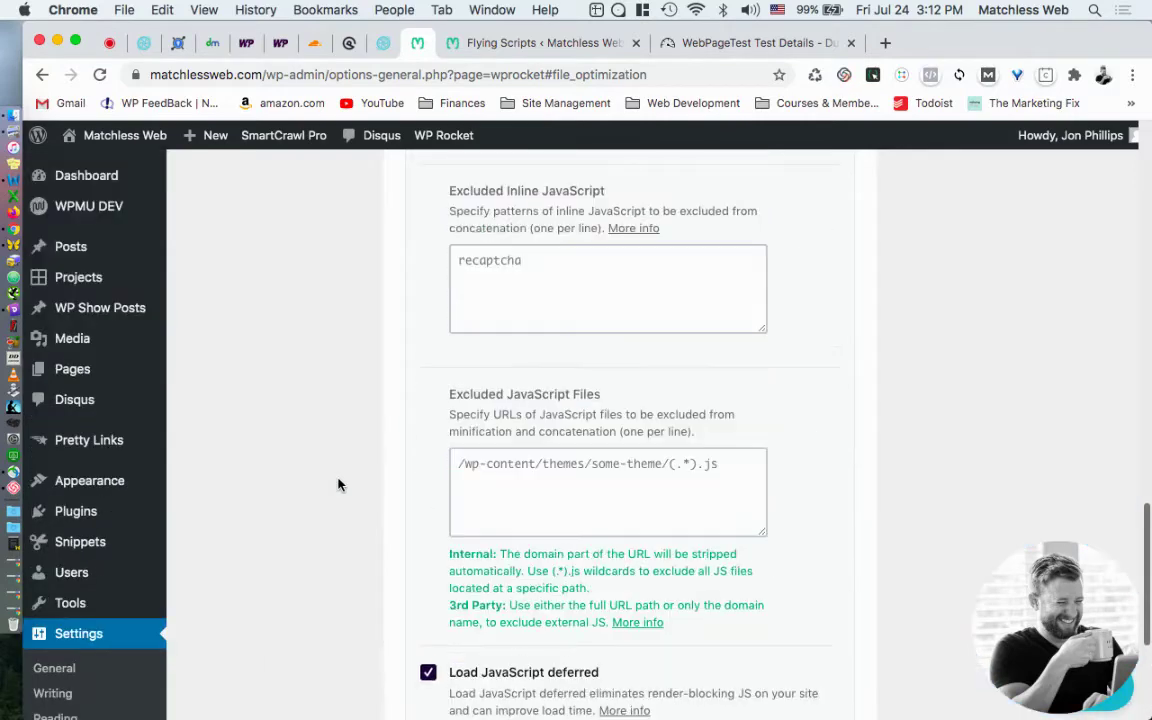
scroll(338, 485, "up", 10)
scroll(329, 530, "down", 1)
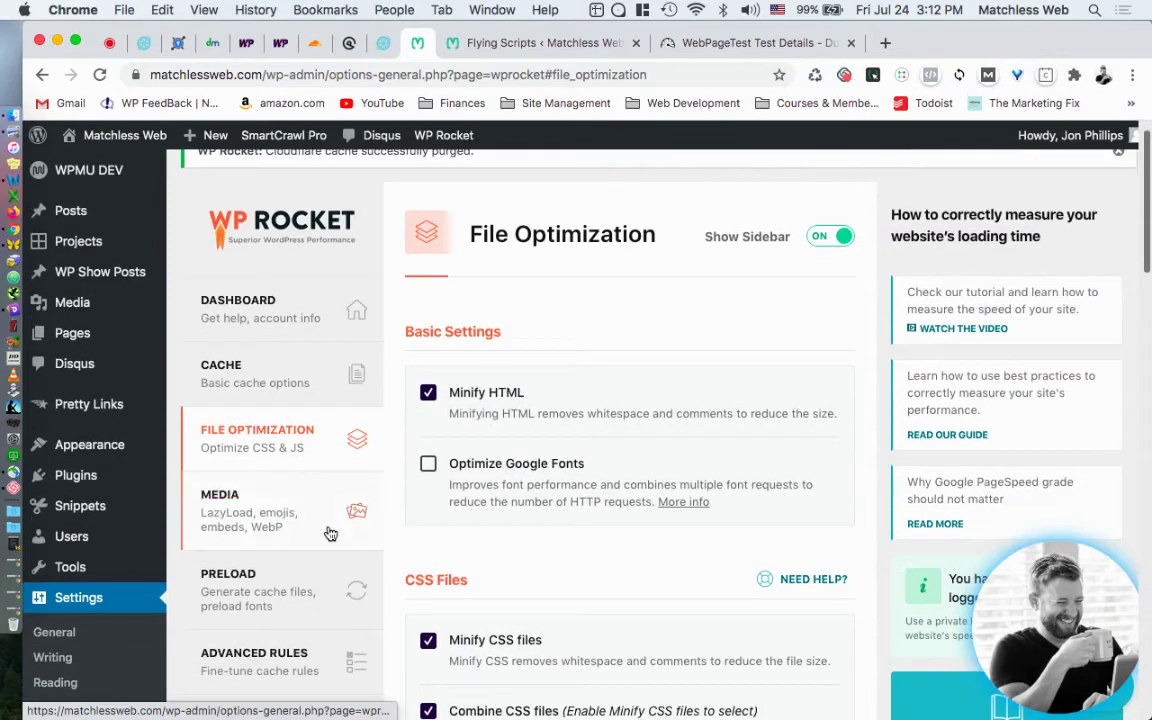
scroll(314, 528, "down", 2)
left_click(310, 470)
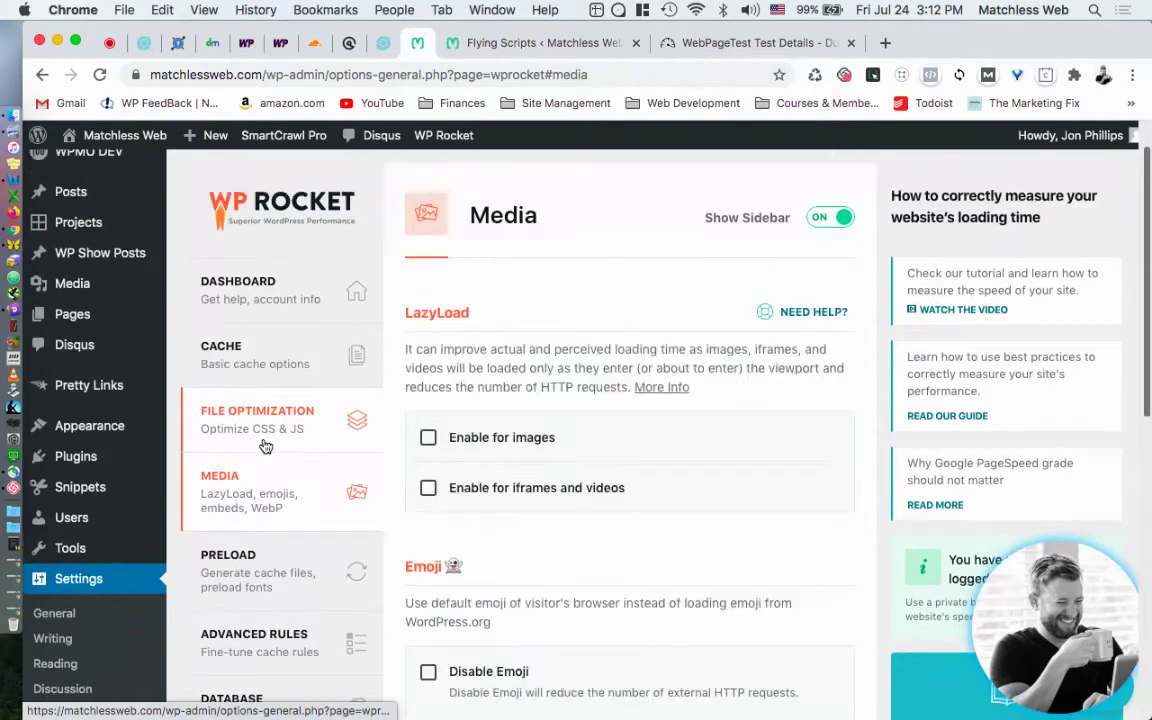
scroll(540, 428, "down", 2)
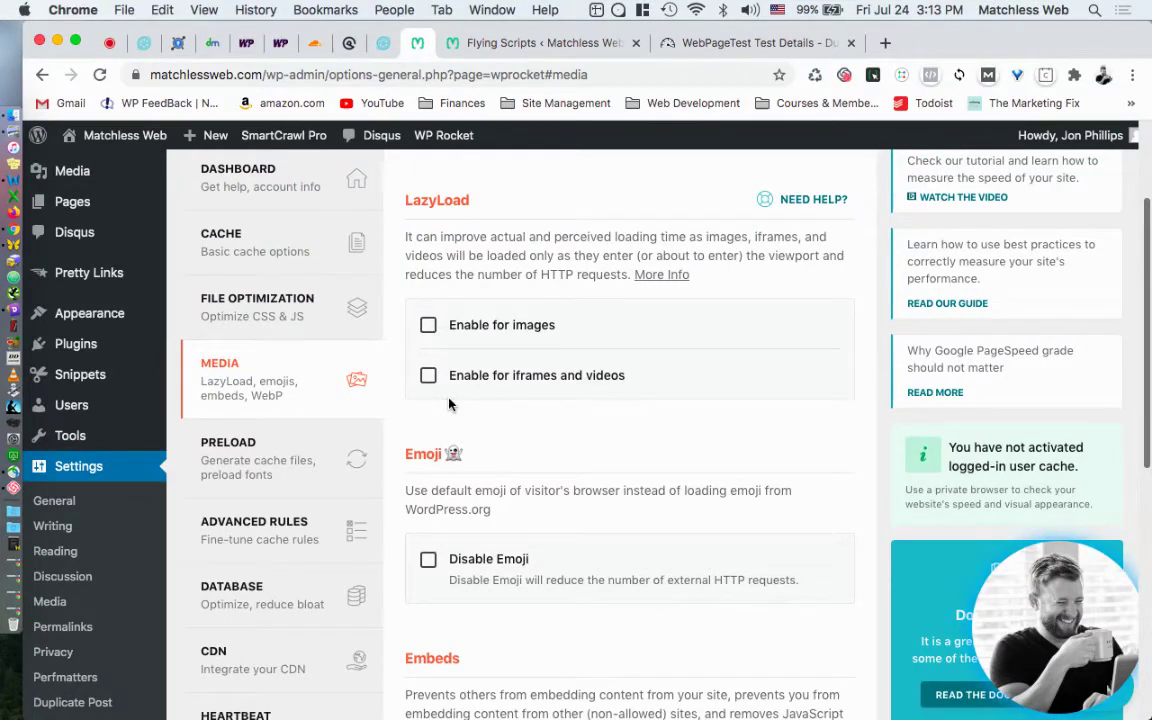
scroll(452, 406, "down", 1)
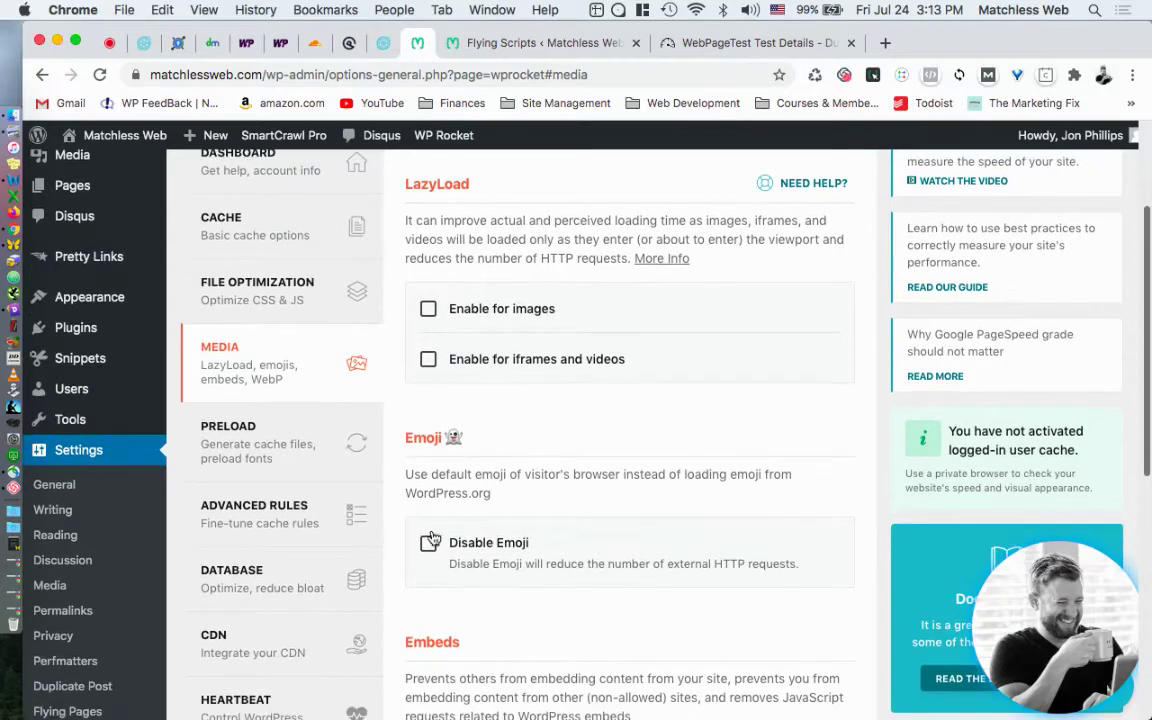
- Examine the Disable Emoji, Disable WordPress embeds and Enable WebP caching options
scroll(432, 540, "down", 5)
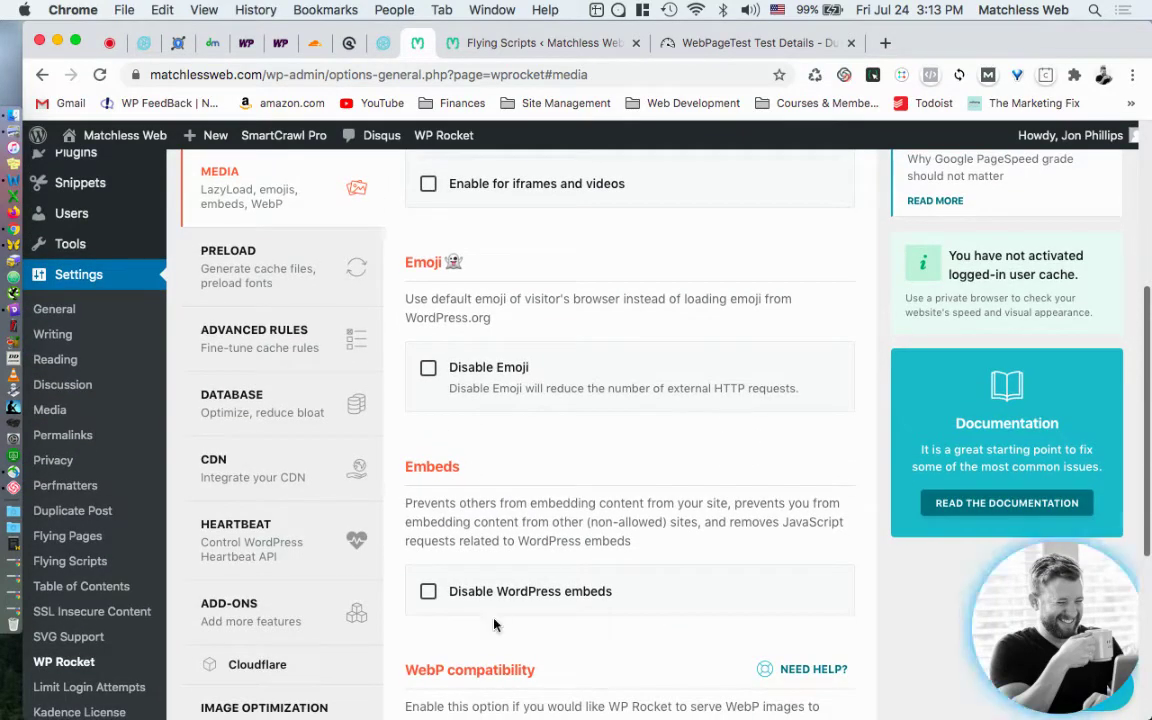
scroll(494, 625, "down", 3)
scroll(511, 497, "down", 3)
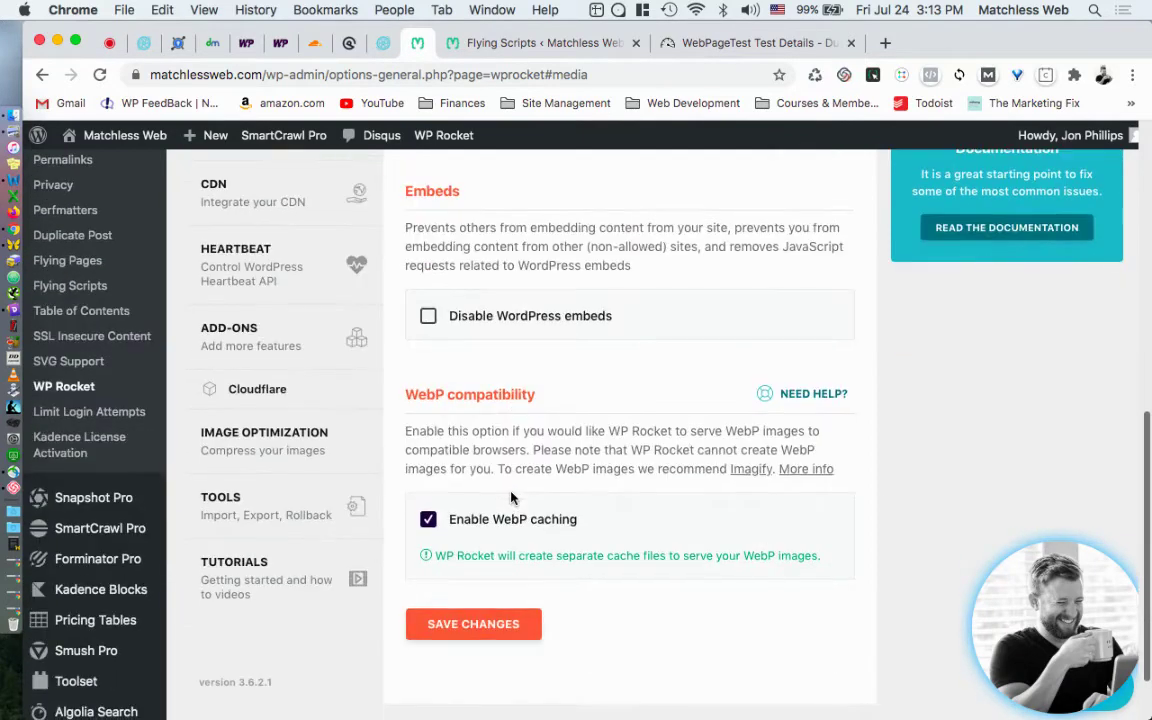
scroll(511, 497, "up", 3)
scroll(522, 681, "down", 3)
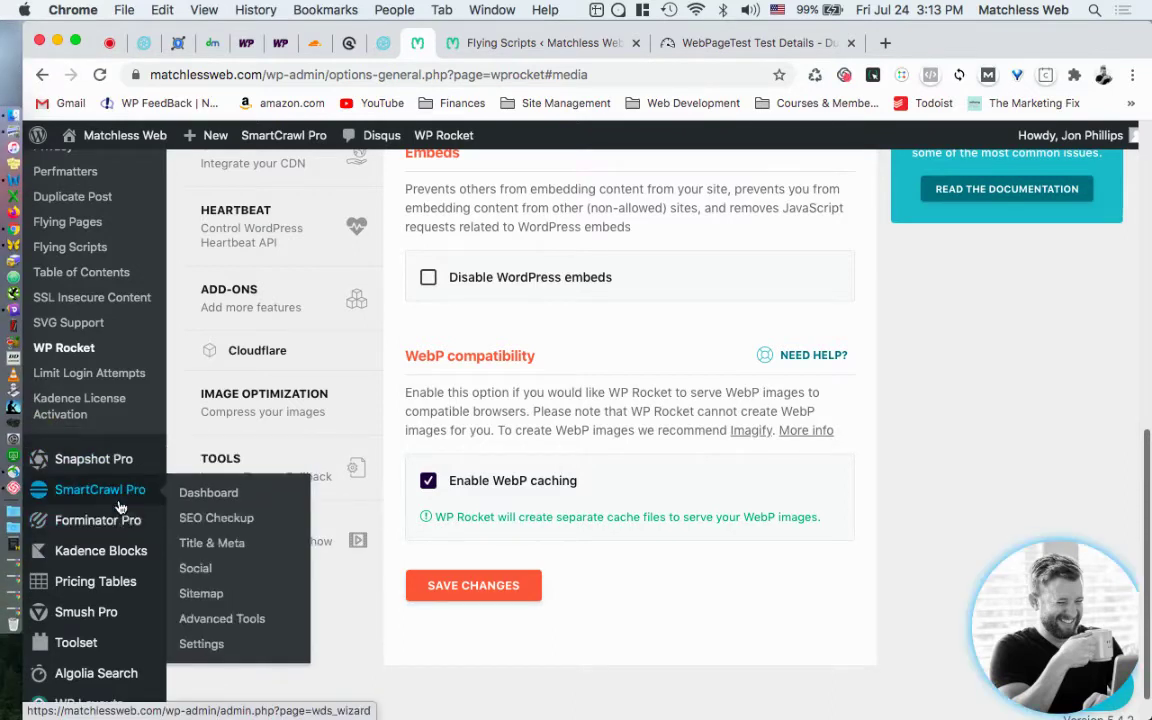
- Open Smush Pro in a separate browser tab and look over its dashboard and available sections
scroll(112, 500, "down", 1)
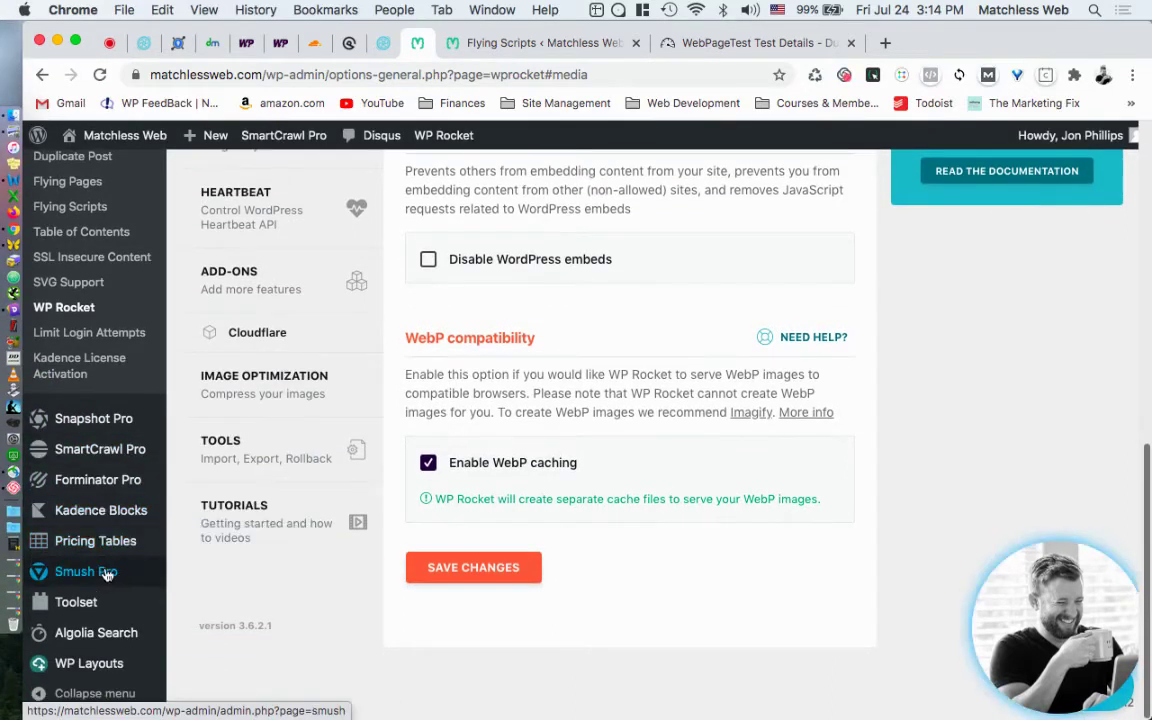
left_click_drag(107, 575, 437, 41)
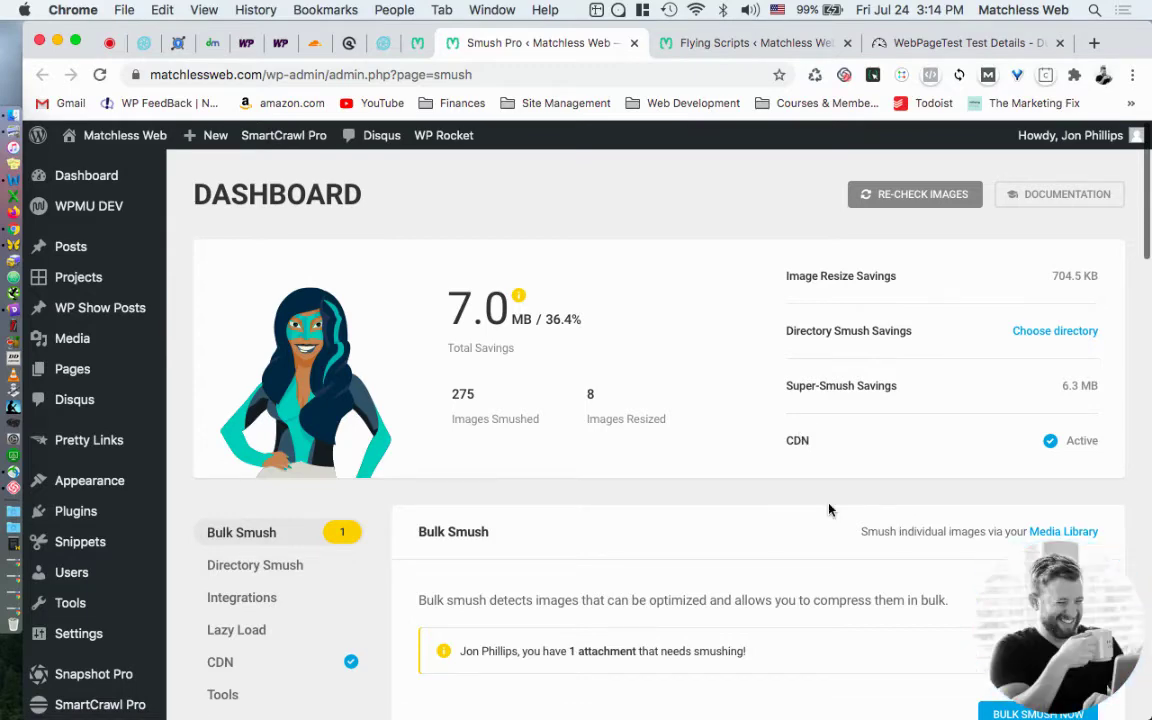
scroll(828, 510, "down", 3)
scroll(828, 510, "down", 2)
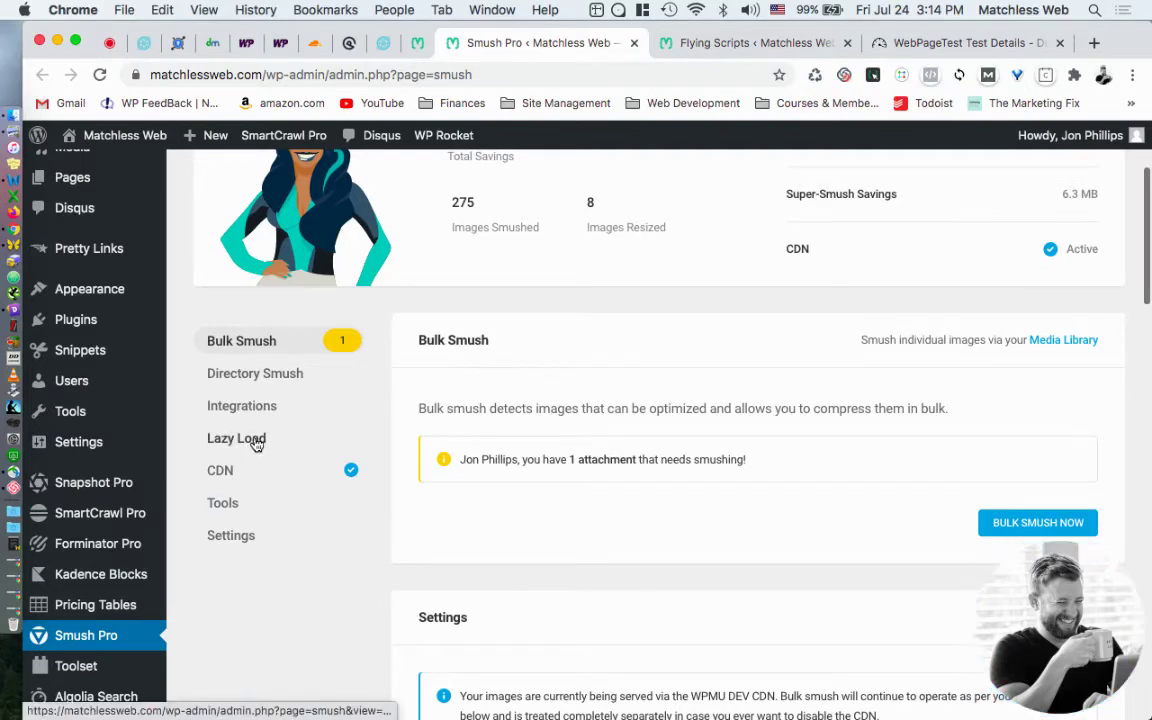
scroll(260, 444, "down", 1)
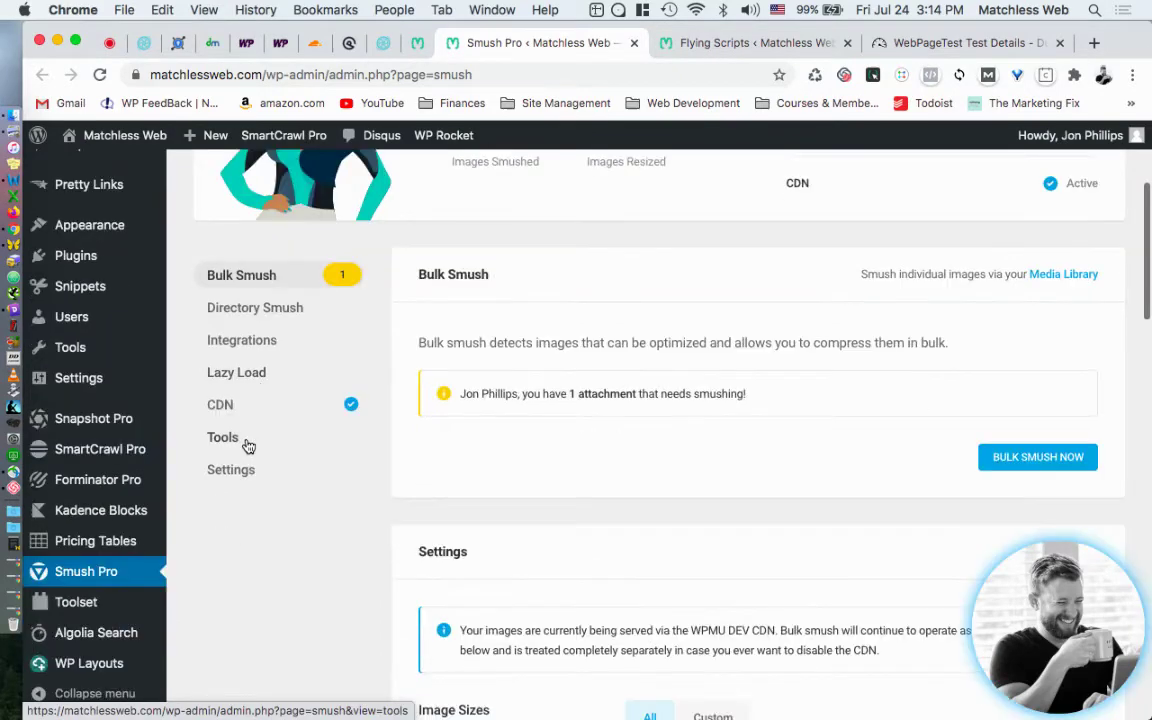
- Check WP Rocket's LazyLoad options once more, then return to Smush Pro and review the Bulk Smush settings
key("super+bracketleft")
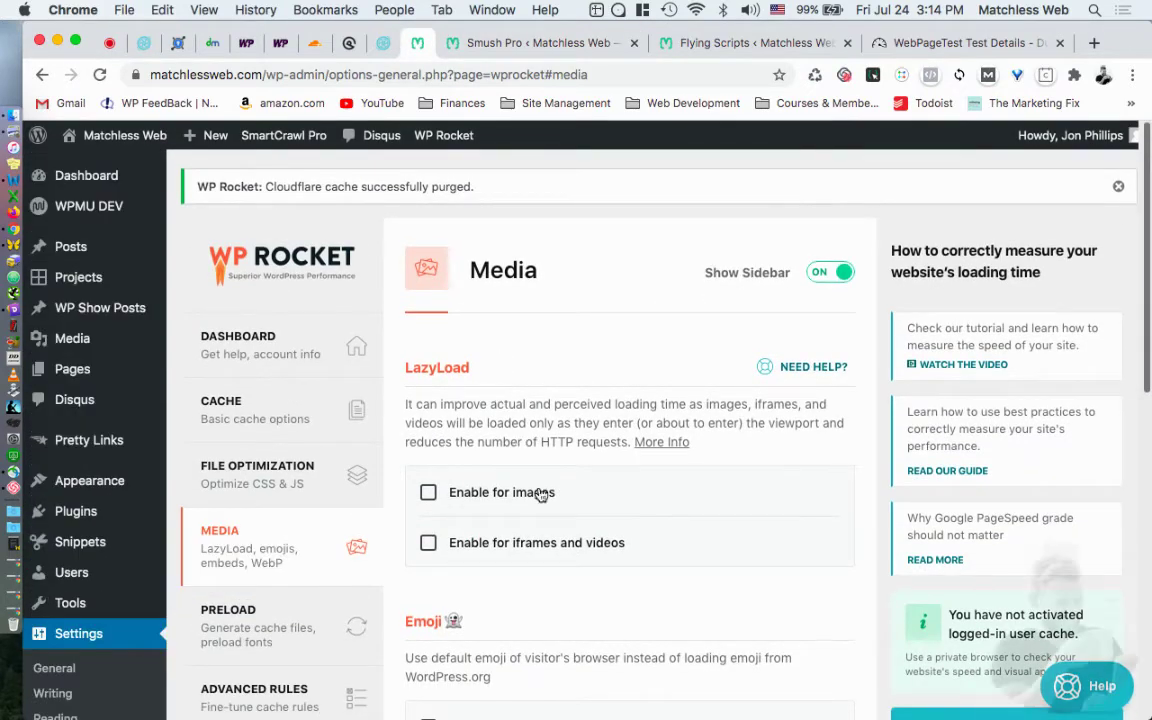
left_click(494, 43)
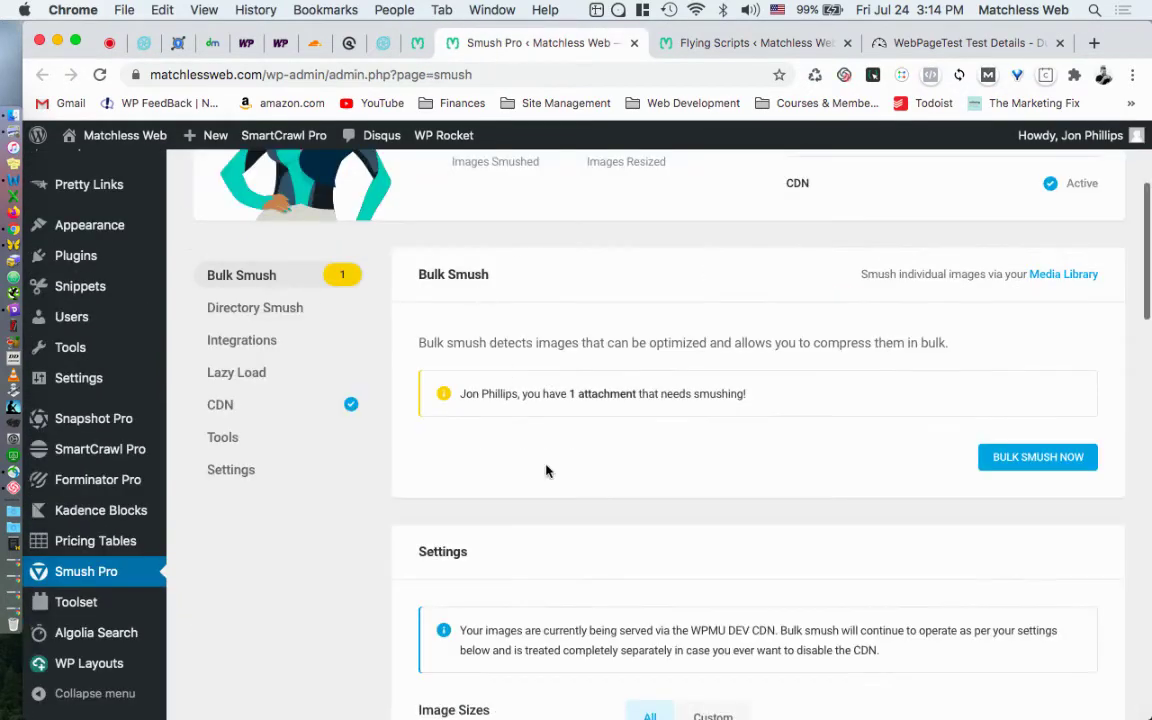
scroll(495, 410, "down", 2)
scroll(490, 405, "down", 2)
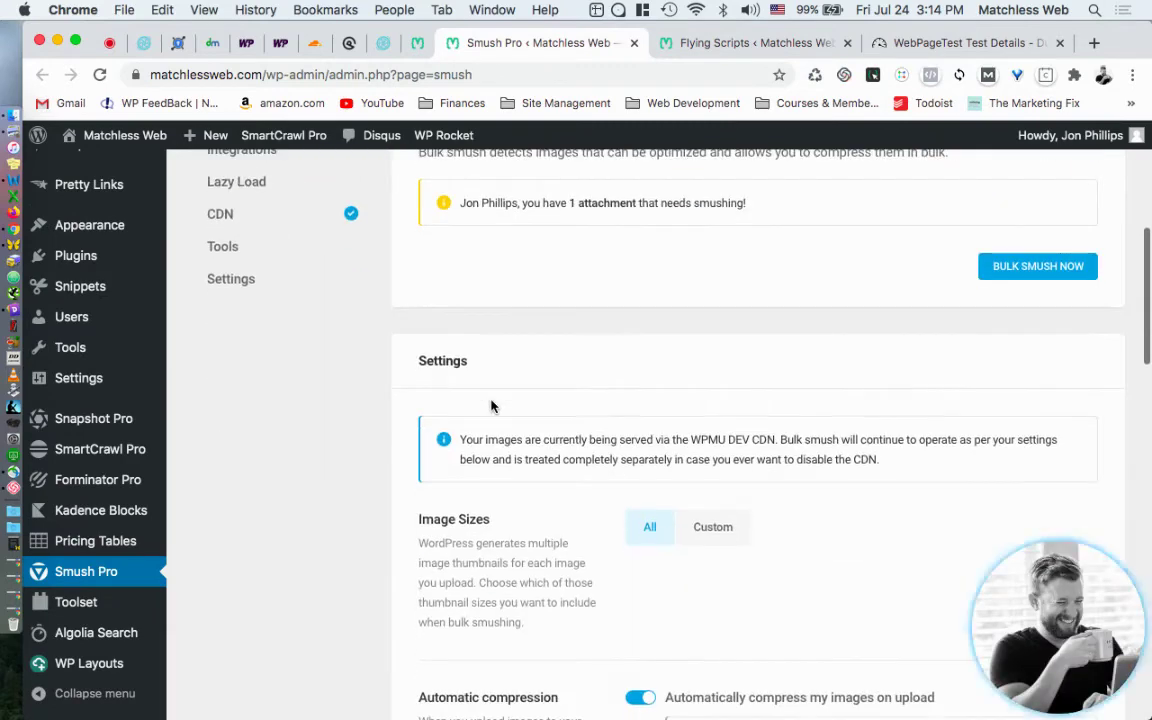
scroll(480, 402, "up", 6)
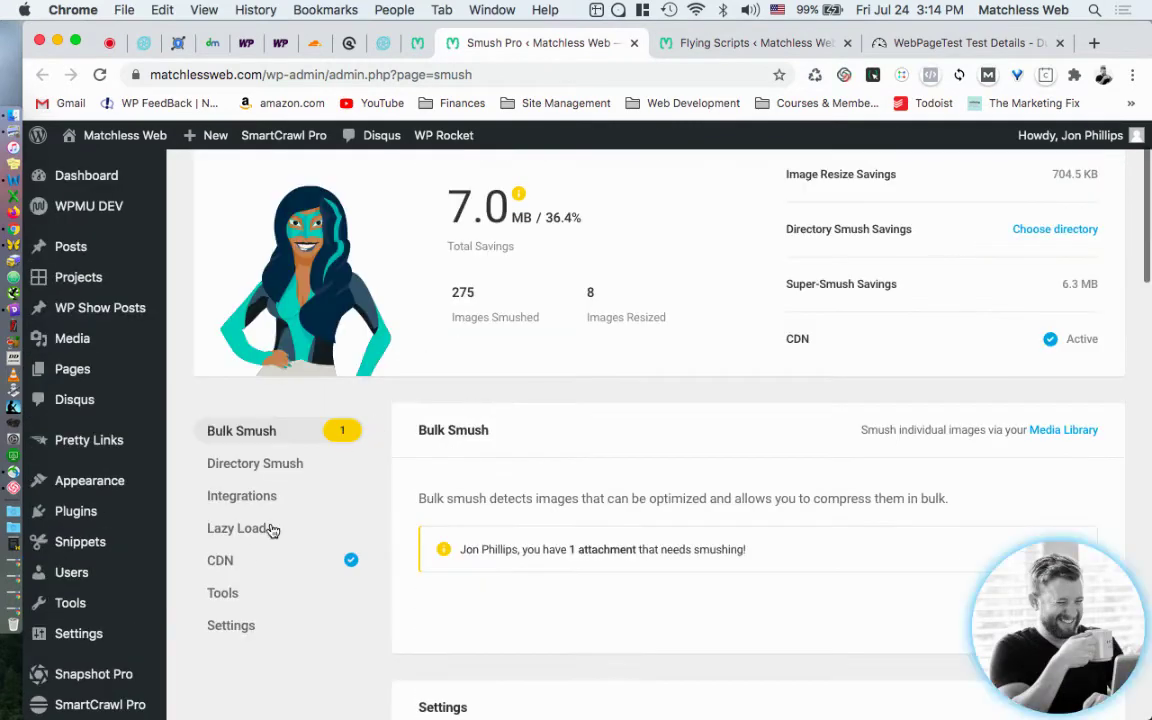
- Open Smush Pro's CDN settings and examine the Supported Media Types and Background Images options
left_click(224, 566)
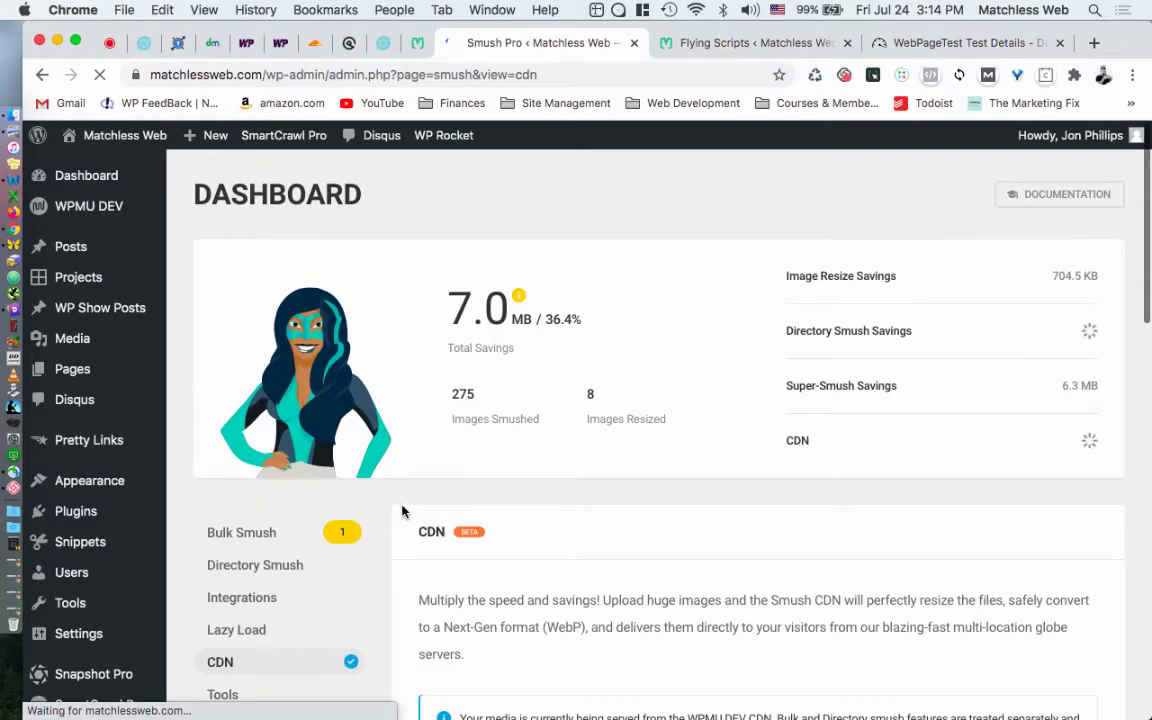
scroll(402, 512, "down", 3)
scroll(402, 512, "down", 4)
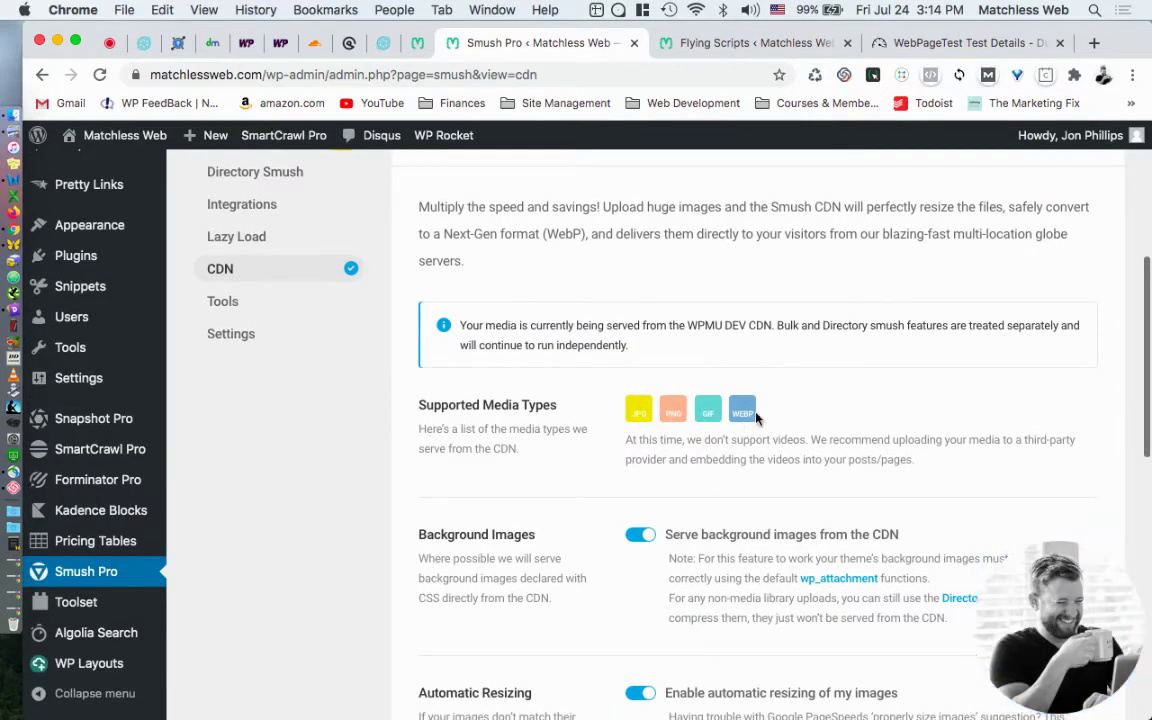
scroll(740, 411, "down", 2)
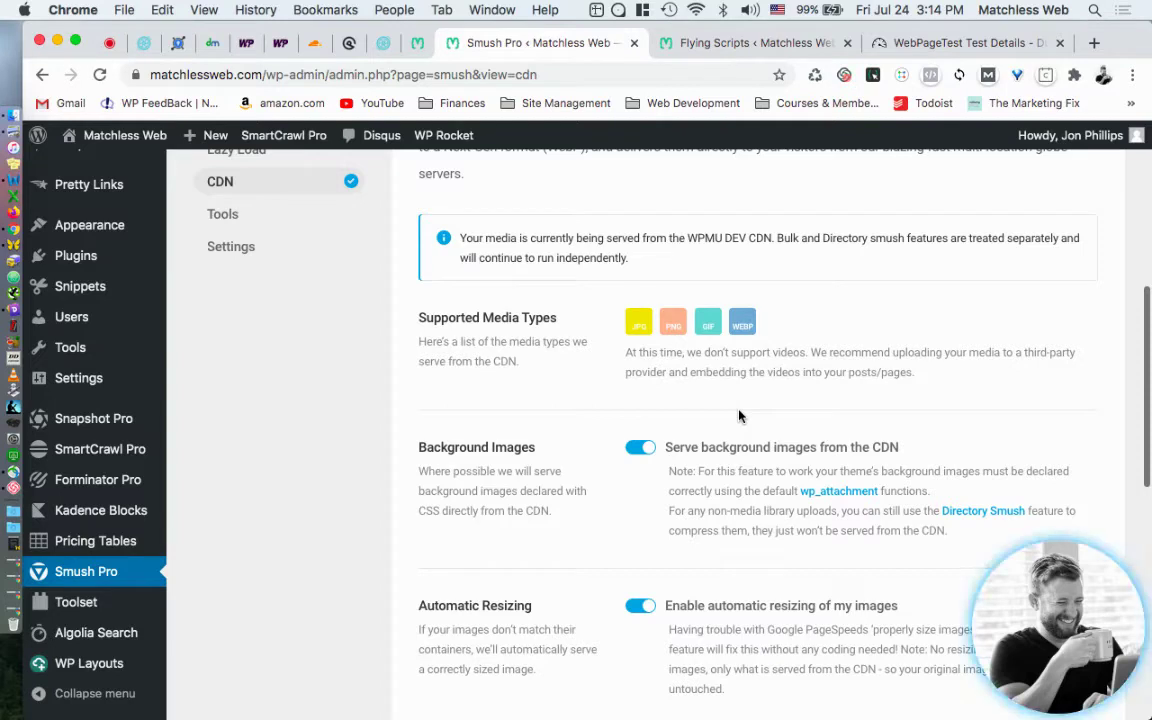
scroll(740, 415, "down", 1)
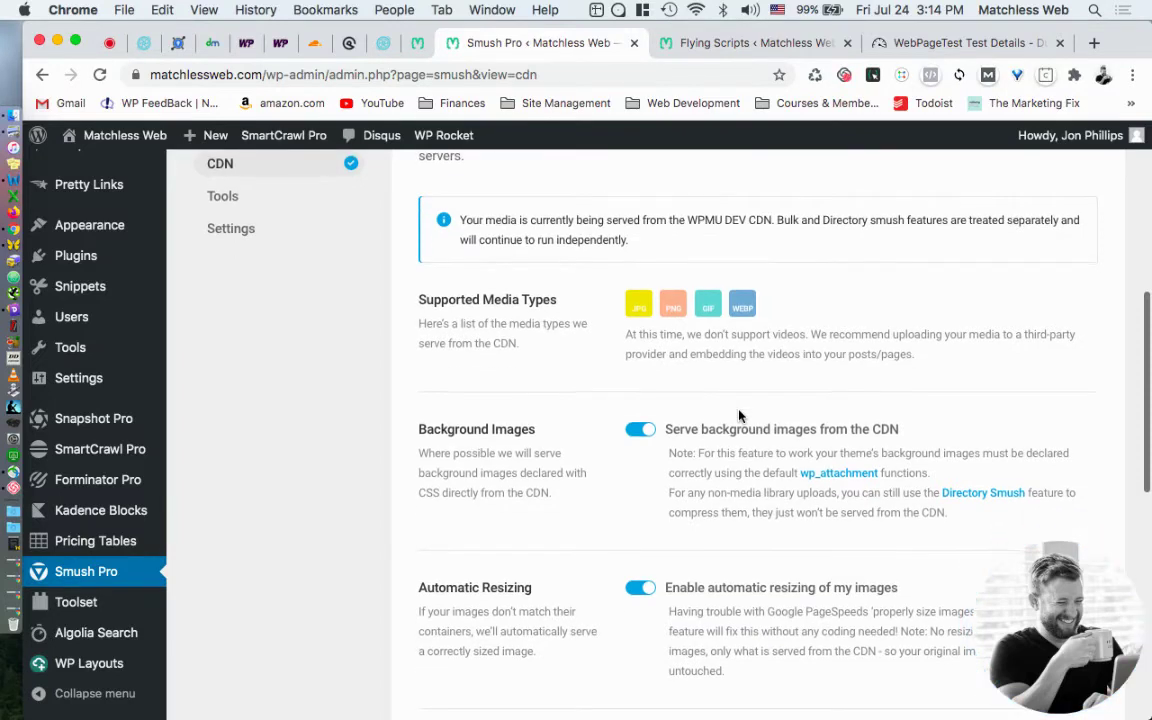
- Examine the Automatic Resizing and WebP Conversion options in the Smush CDN settings
scroll(740, 415, "down", 3)
scroll(740, 415, "down", 3)
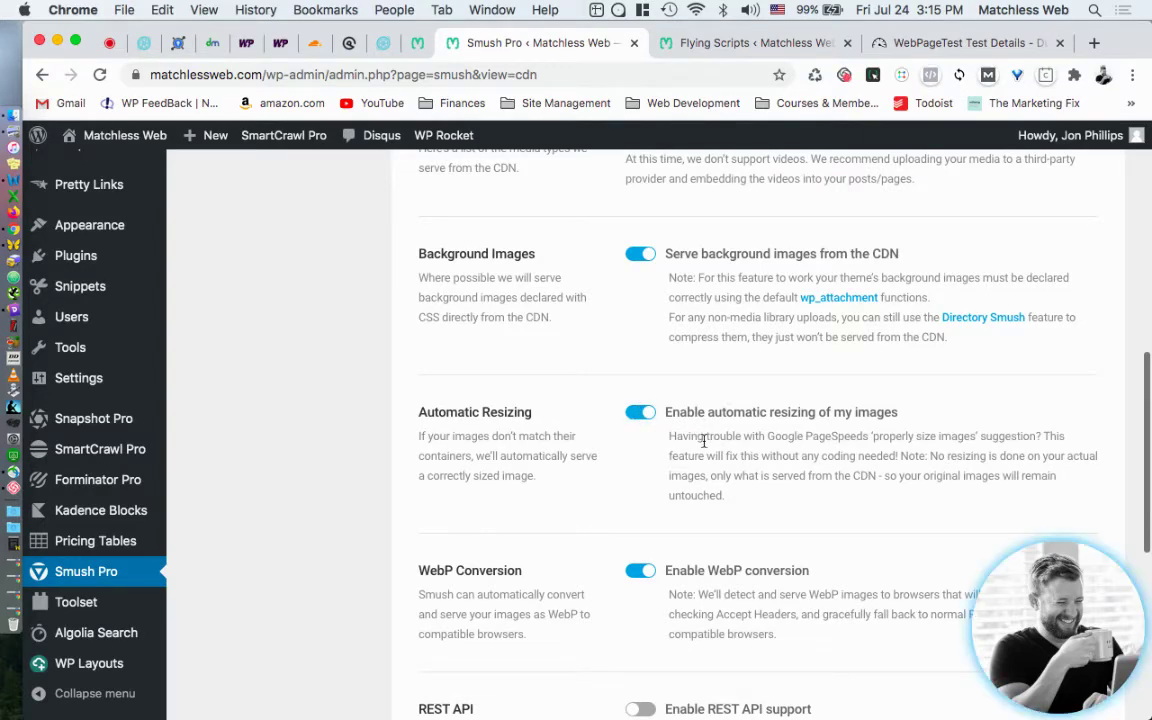
scroll(703, 441, "down", 4)
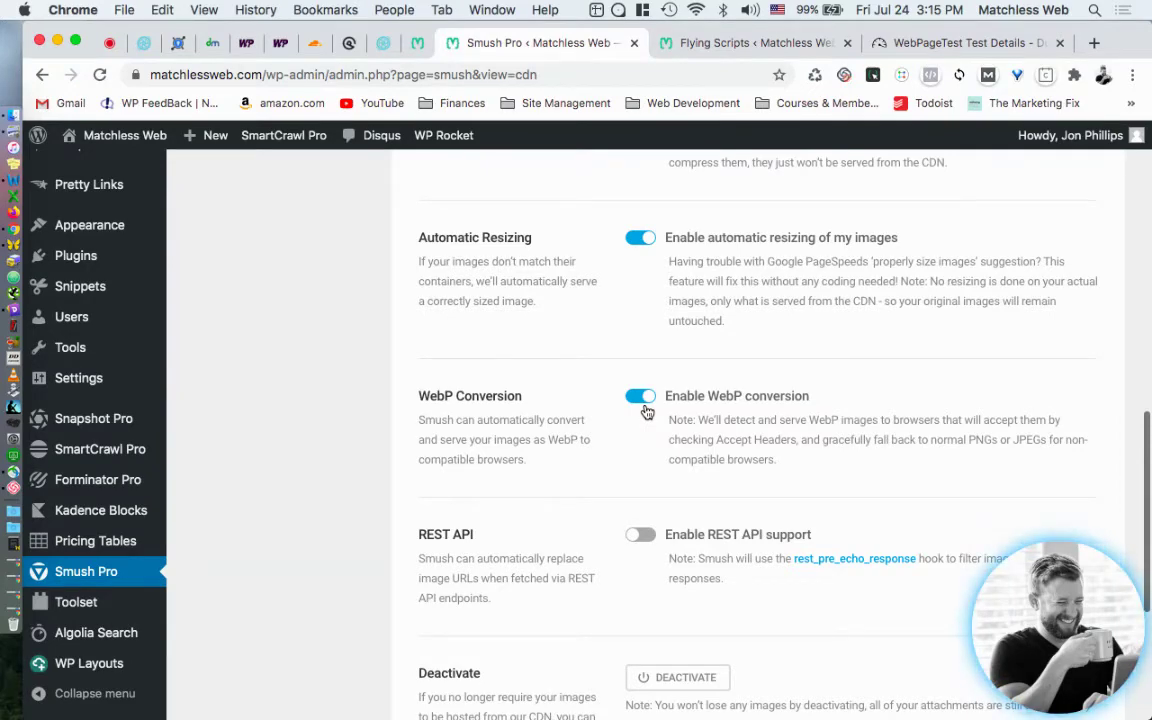
scroll(648, 380, "up", 2)
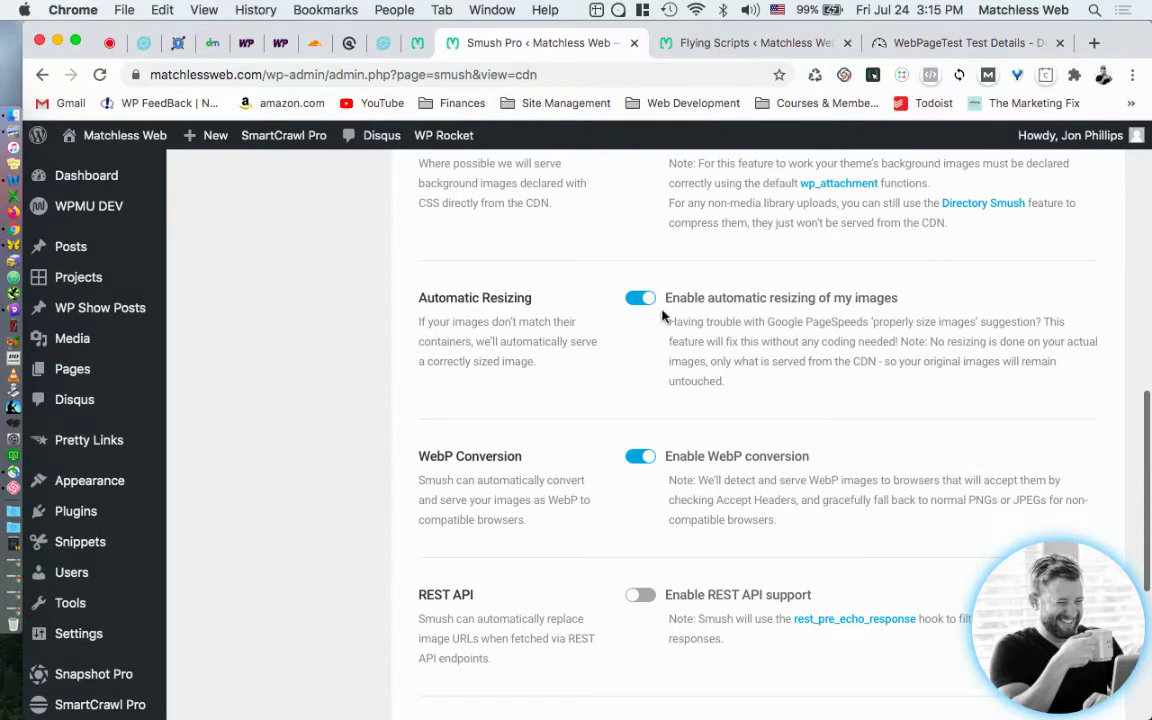
scroll(650, 310, "up", 5)
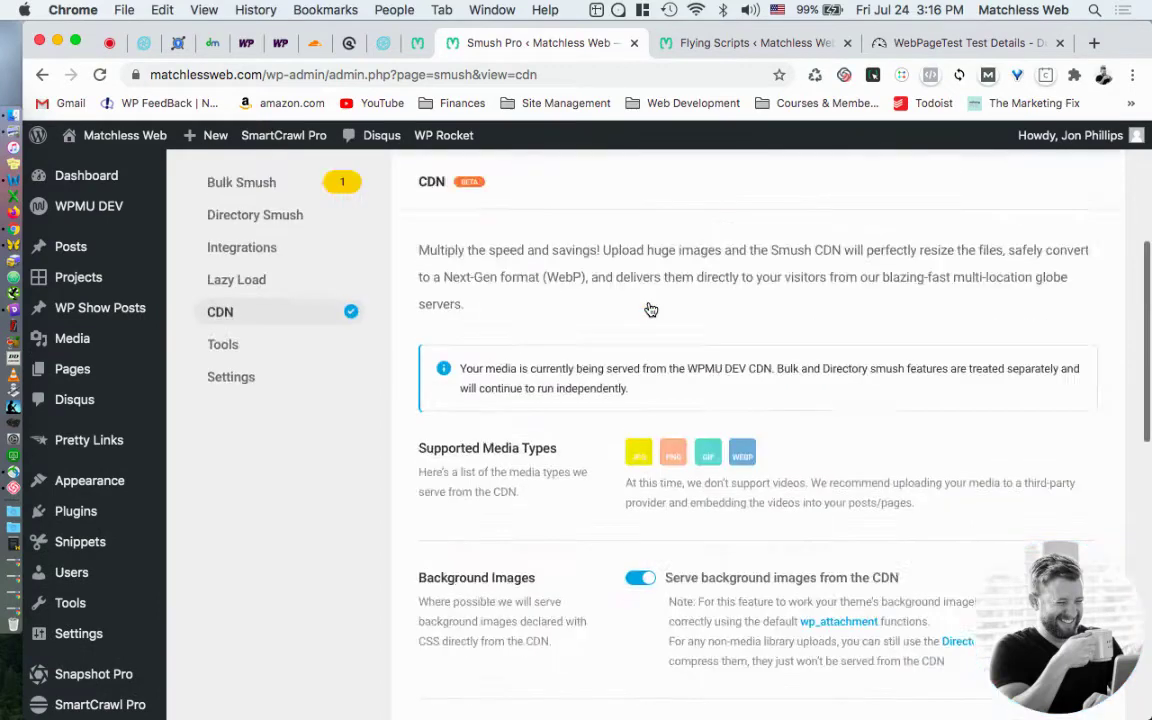
scroll(648, 300, "up", 4)
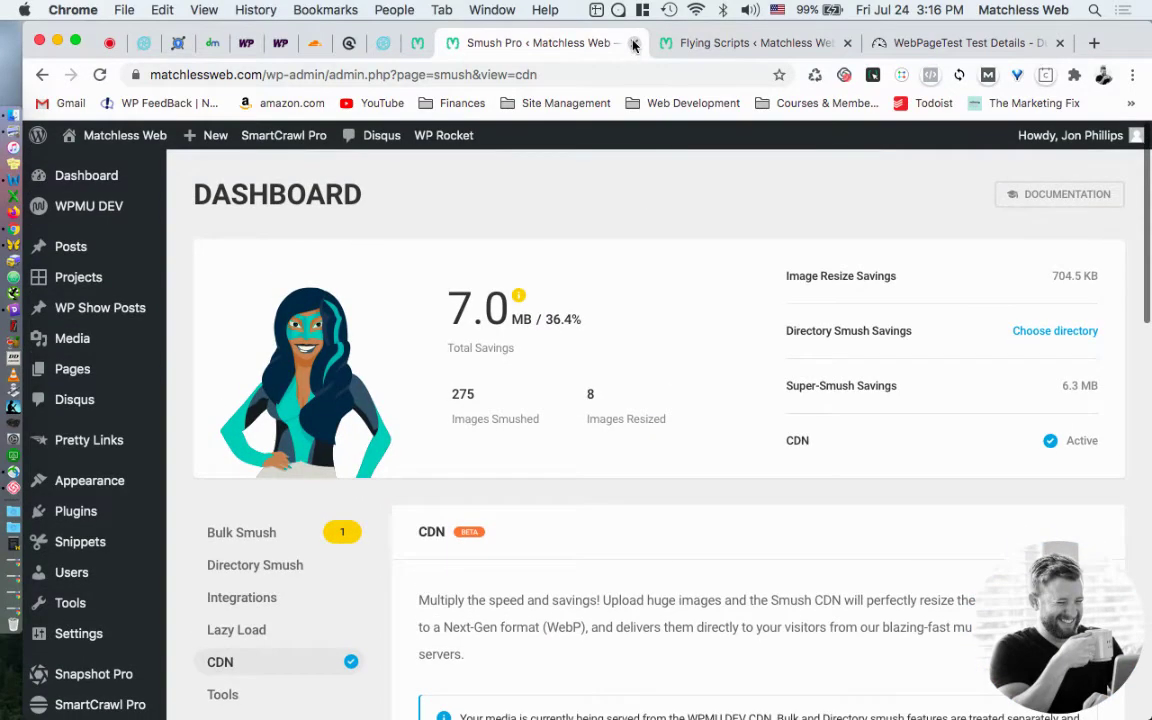
- Close Smush Pro and return to WP Rocket's Media settings to recheck the Emoji and Embeds options
left_click(633, 43)
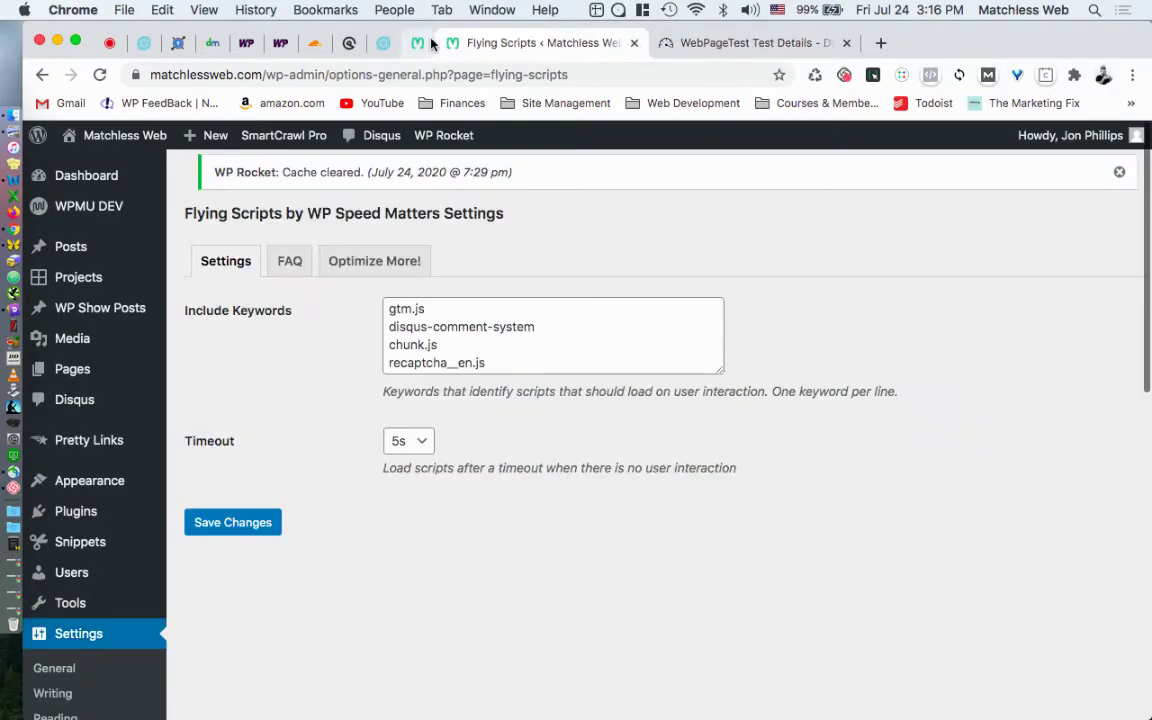
left_click(431, 43)
scroll(476, 416, "down", 4)
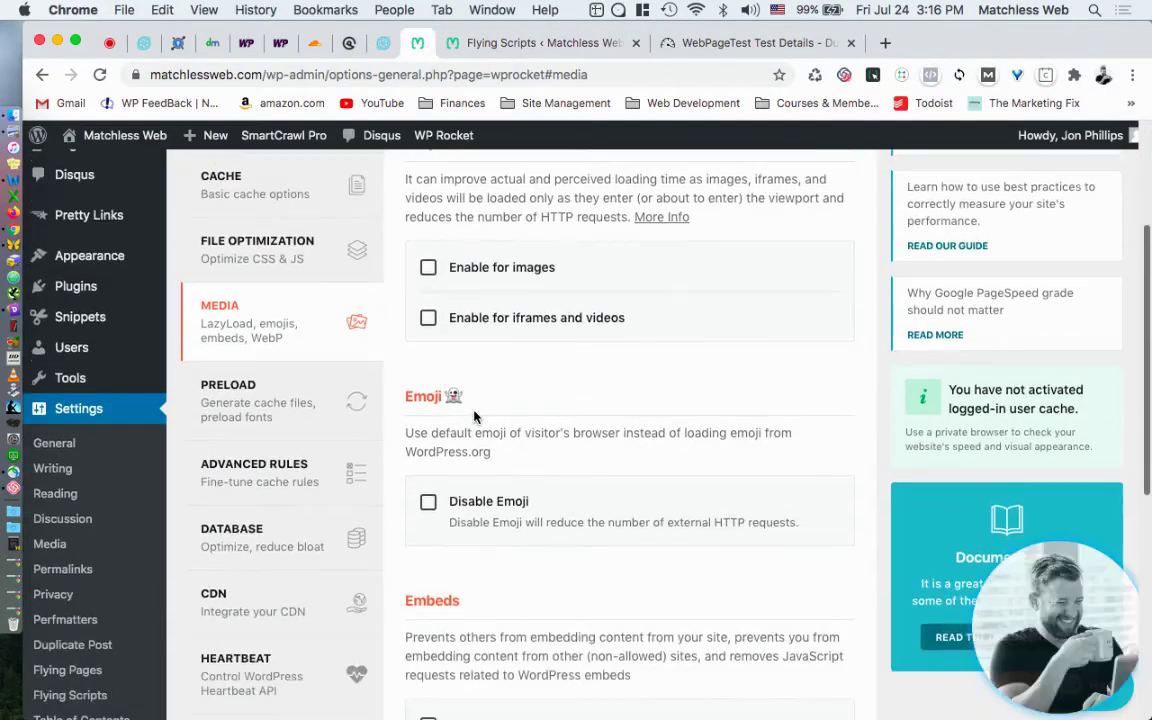
scroll(475, 416, "down", 5)
scroll(475, 418, "up", 4)
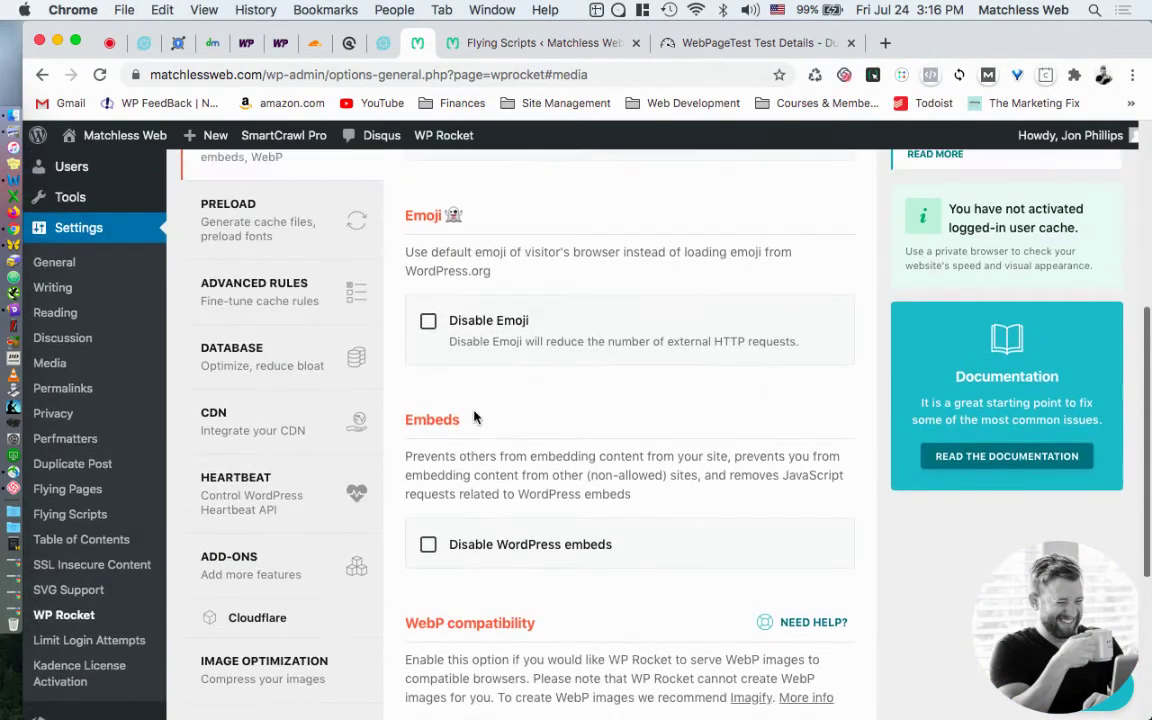
scroll(476, 418, "up", 2)
- Open WP Rocket's Preload settings and examine the Preload Cache option and the list of URLs to prefetch
left_click(257, 361)
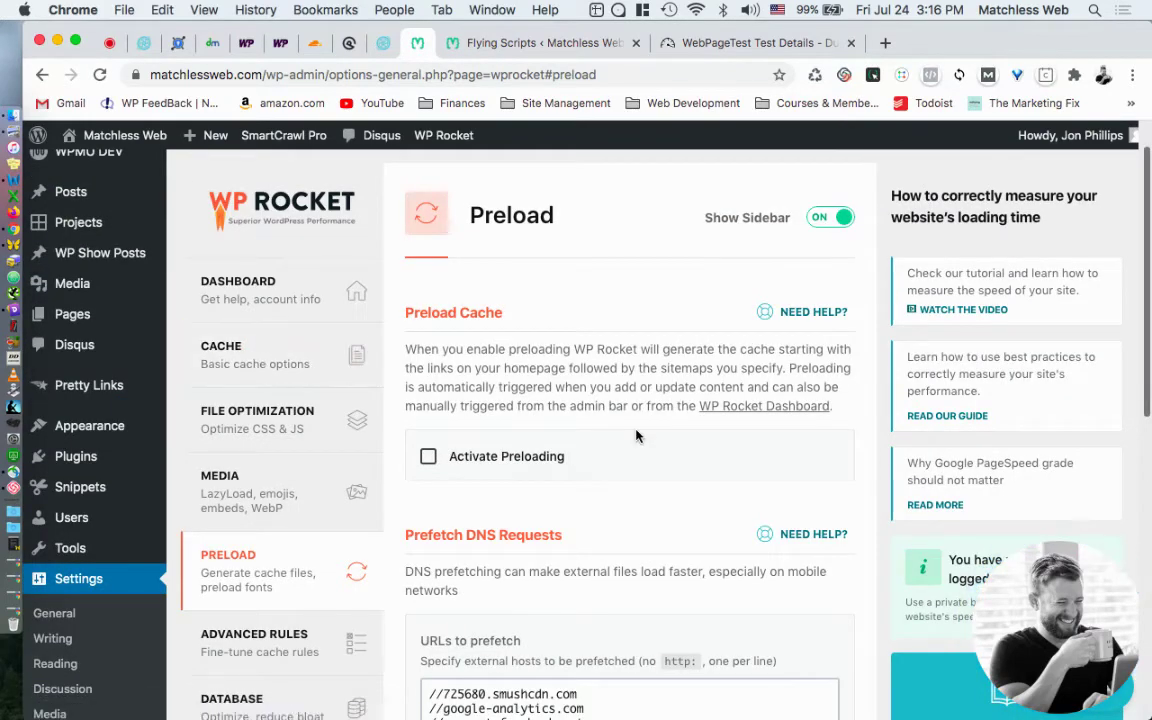
scroll(636, 436, "down", 2)
scroll(636, 436, "down", 2)
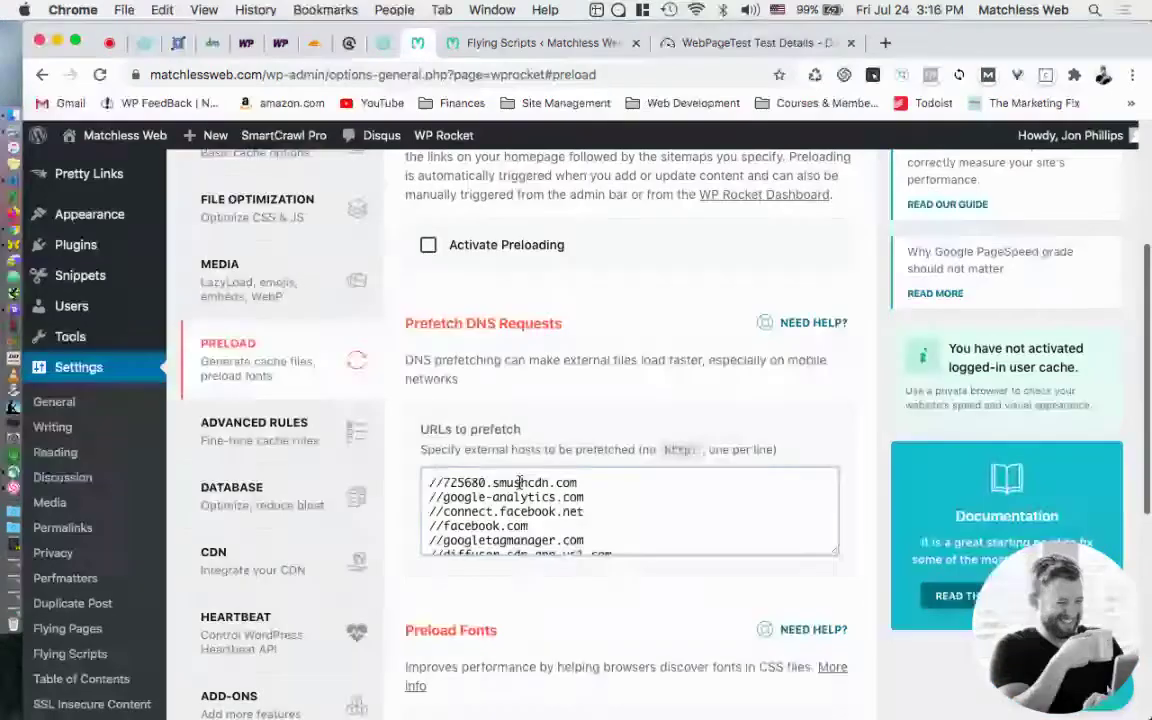
left_click(509, 530)
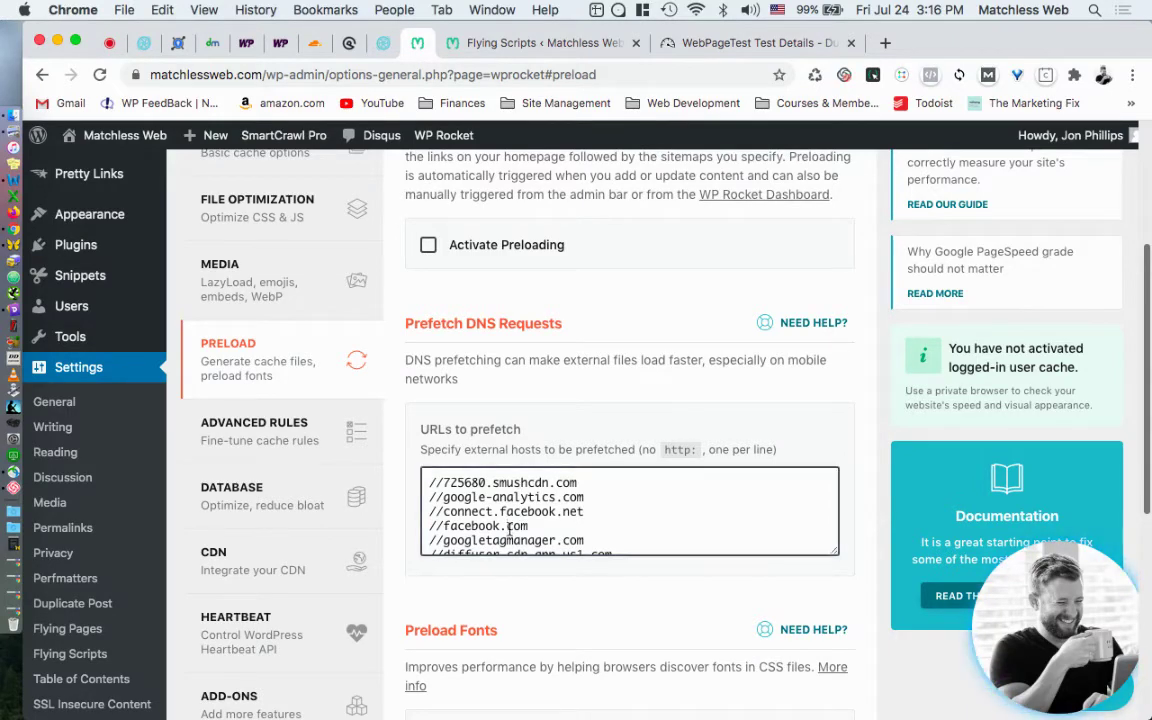
scroll(509, 530, "down", 1)
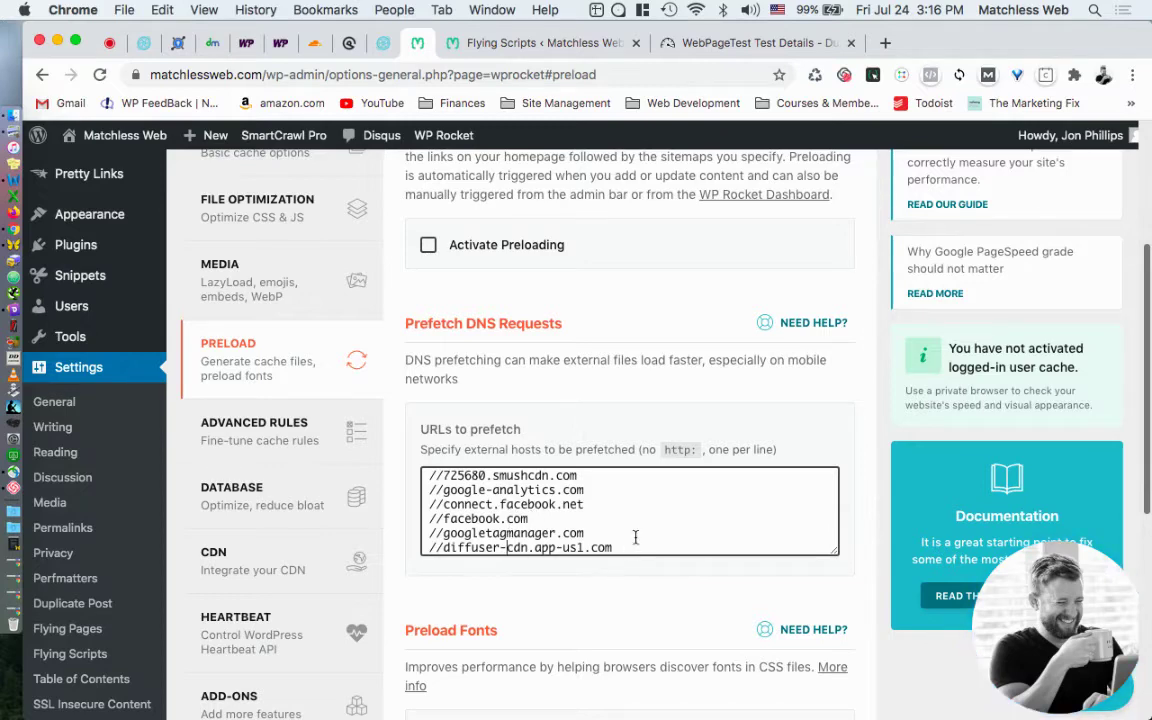
- Switch to the WebPageTest results and examine the requests in the Waterfall View
left_click(718, 46)
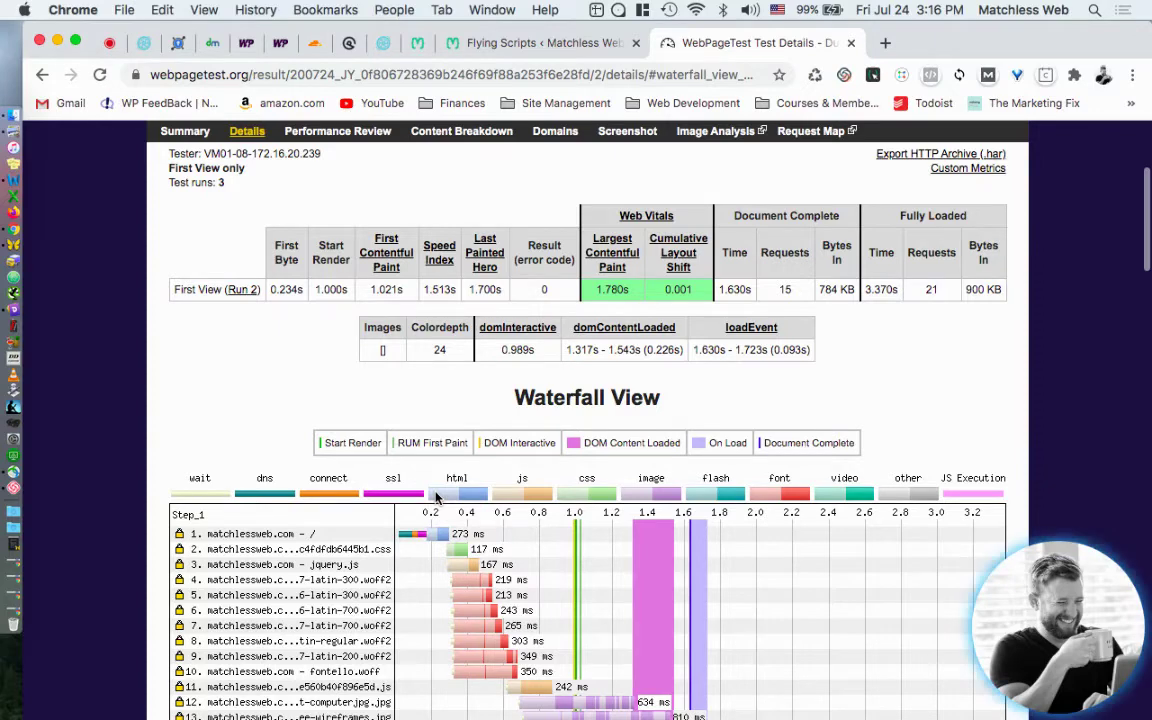
scroll(435, 497, "down", 1)
scroll(435, 497, "down", 2)
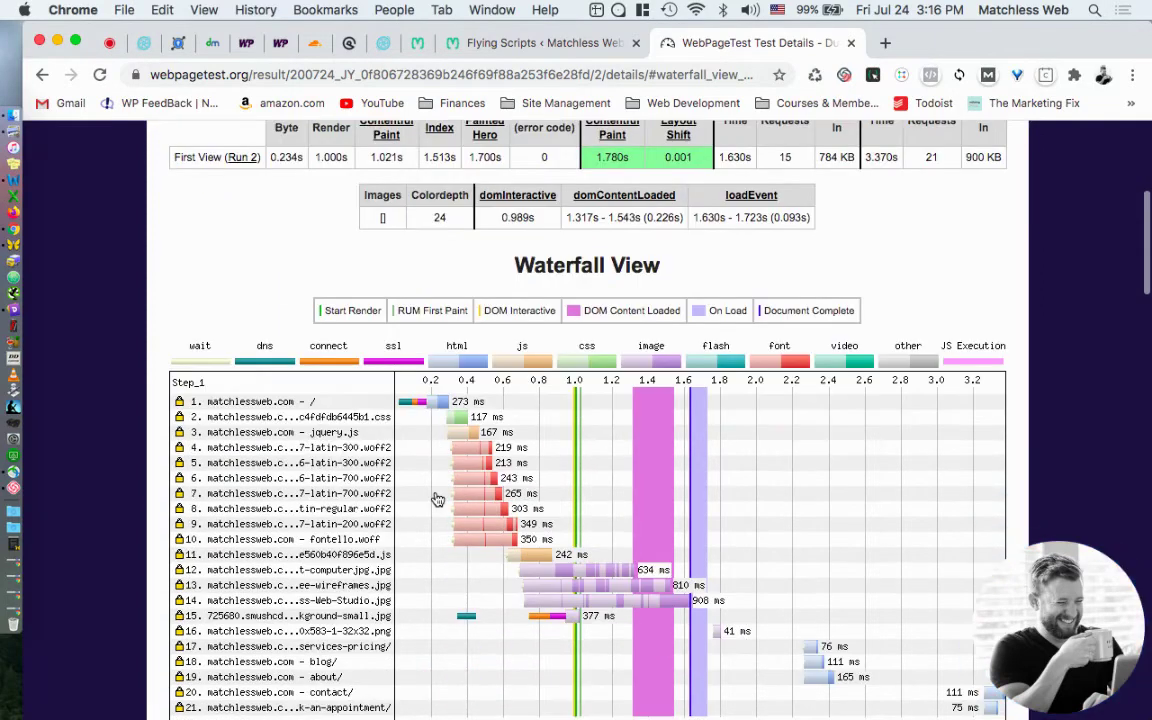
scroll(437, 498, "down", 5)
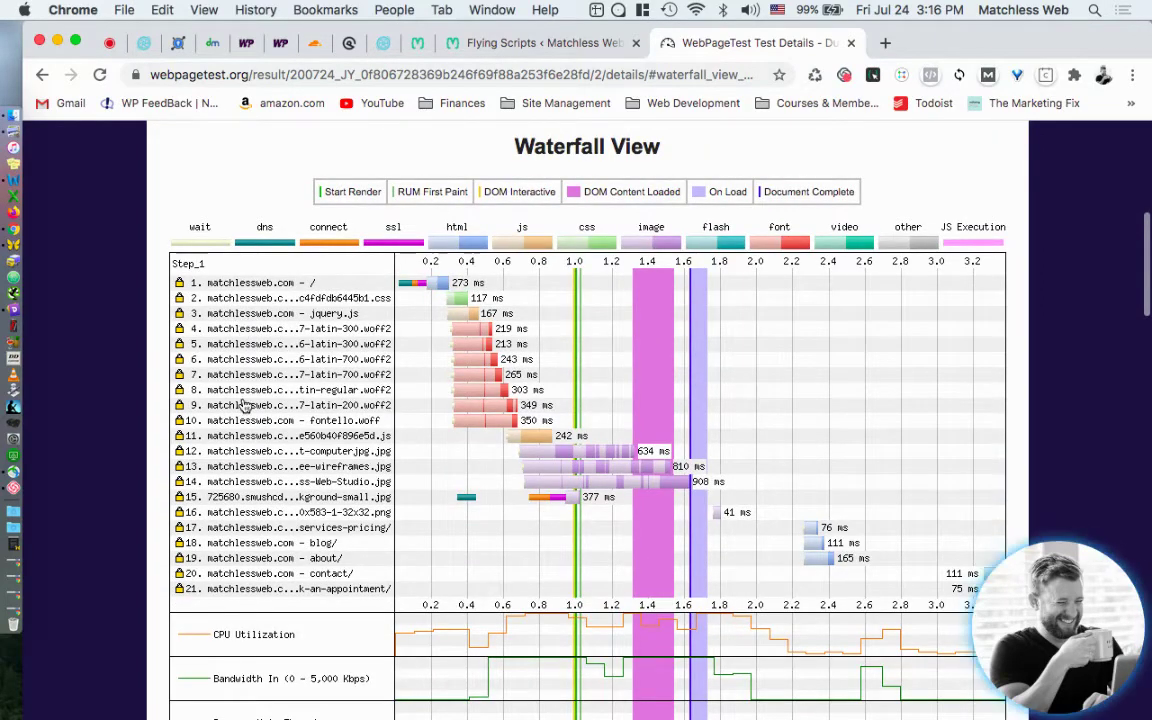
scroll(235, 482, "down", 3)
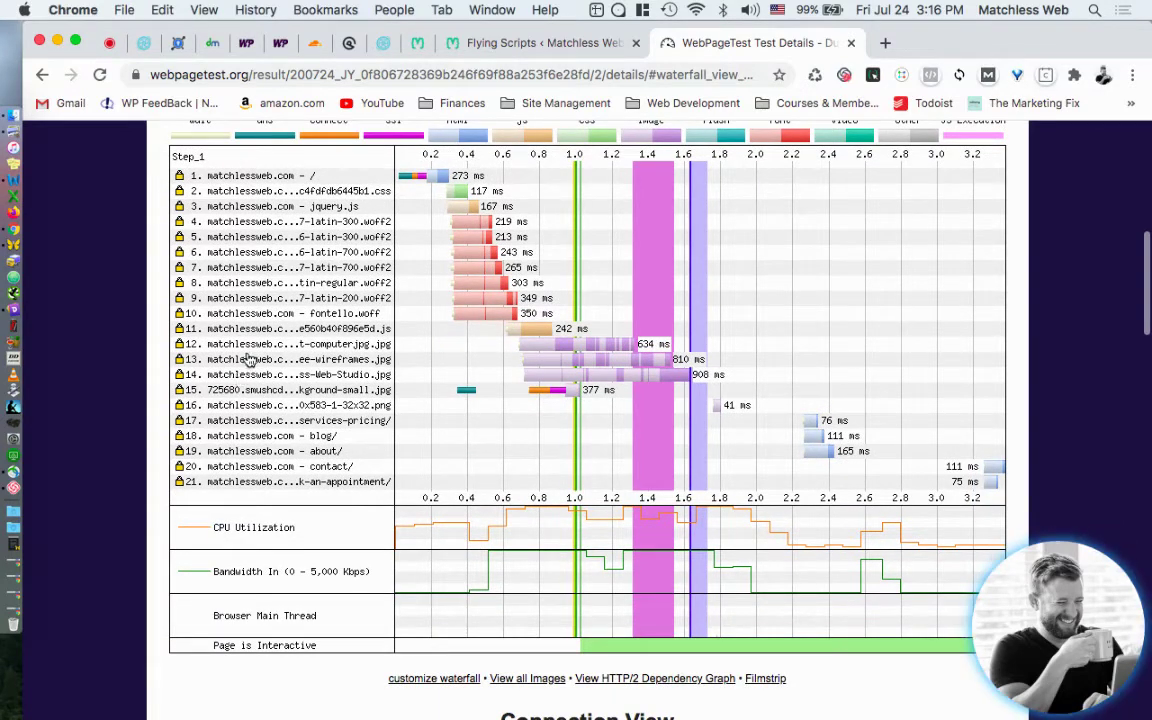
scroll(268, 320, "up", 2)
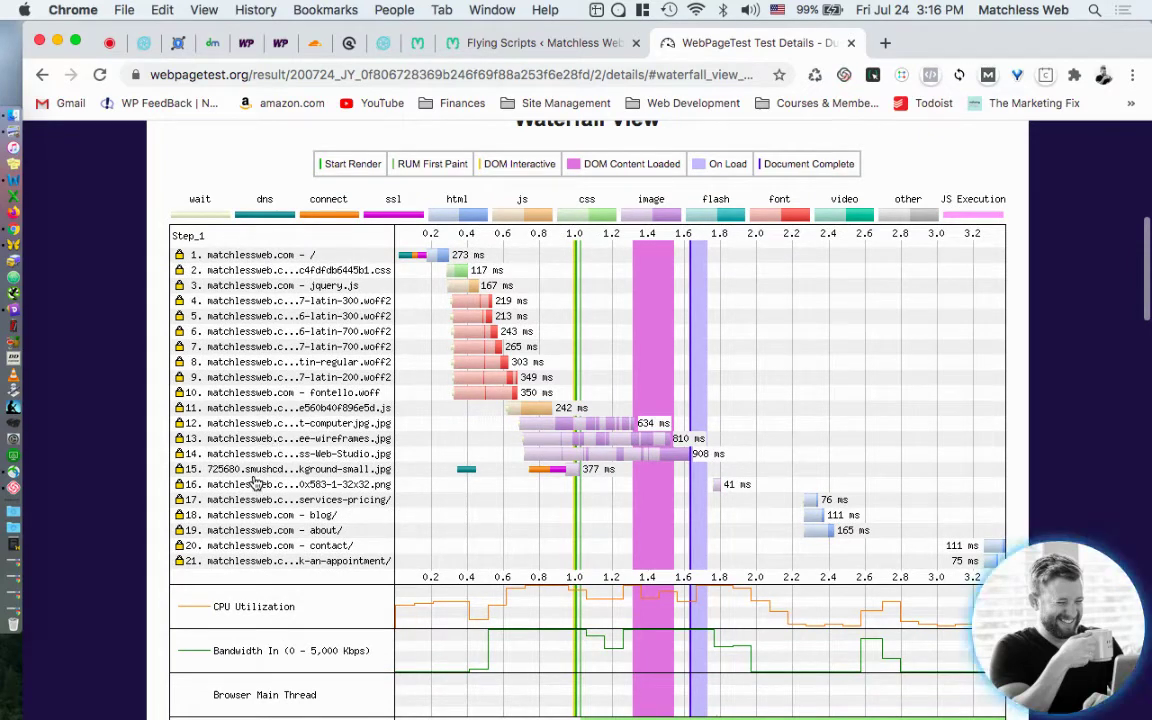
- Inspect the details of the smushcdn.com background image request in the waterfall, then close them
left_click(221, 471)
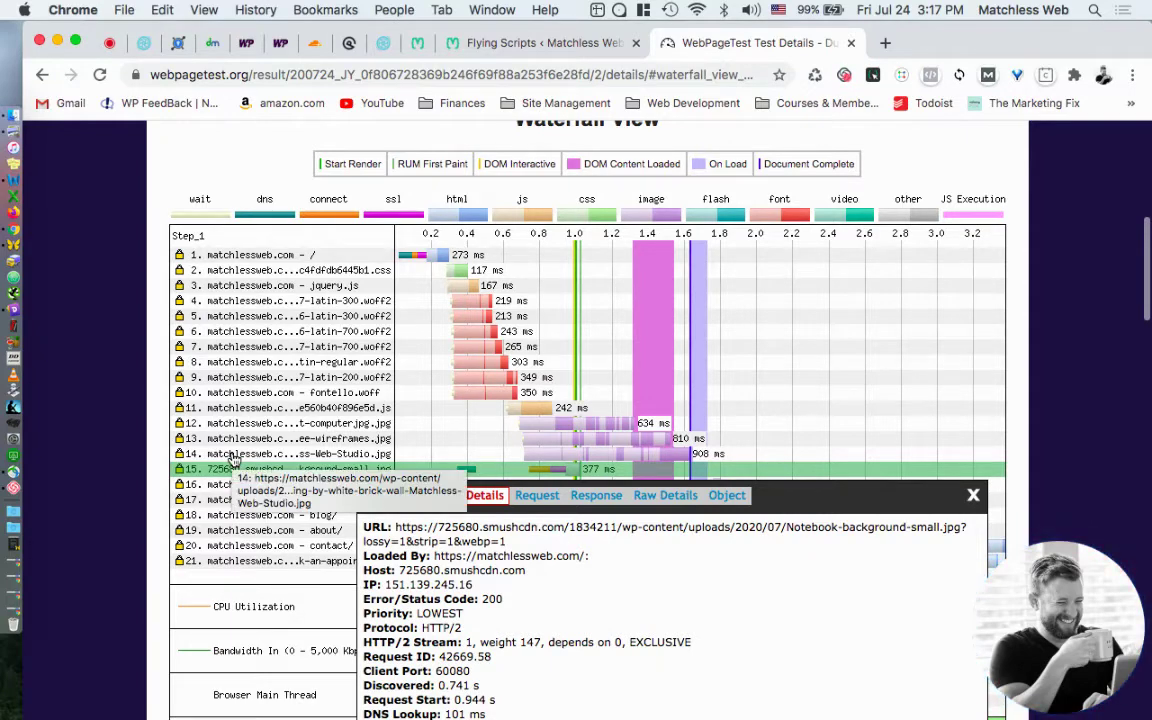
scroll(232, 460, "down", 2)
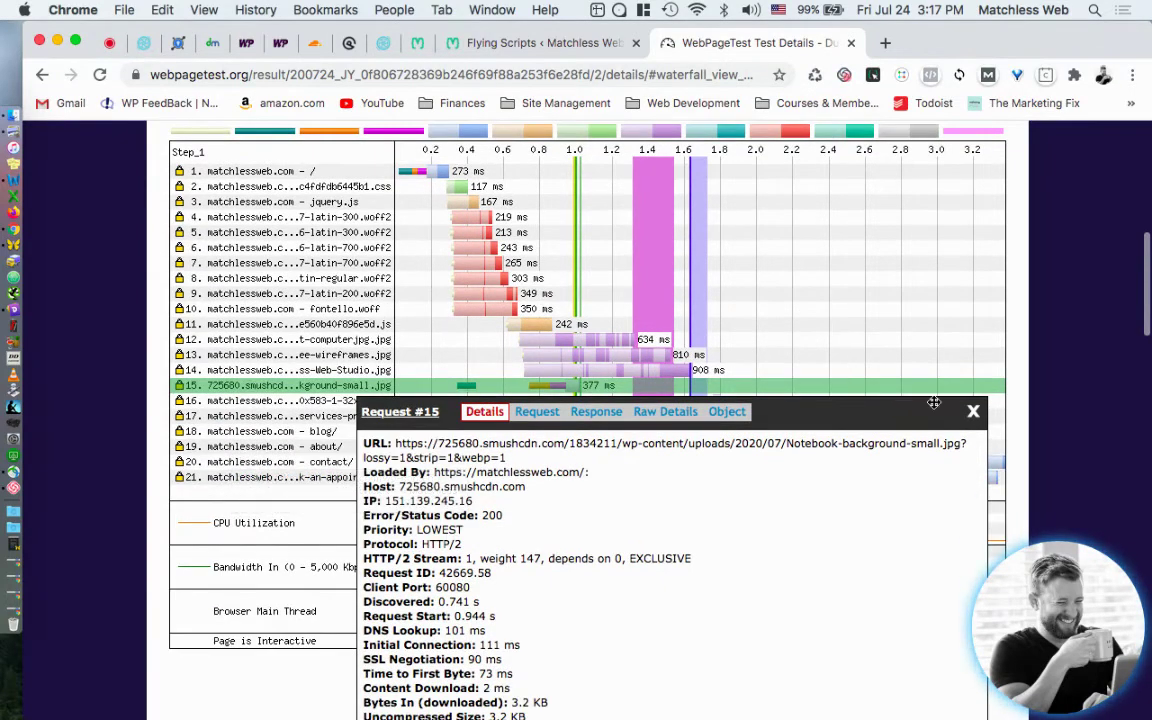
left_click(973, 411)
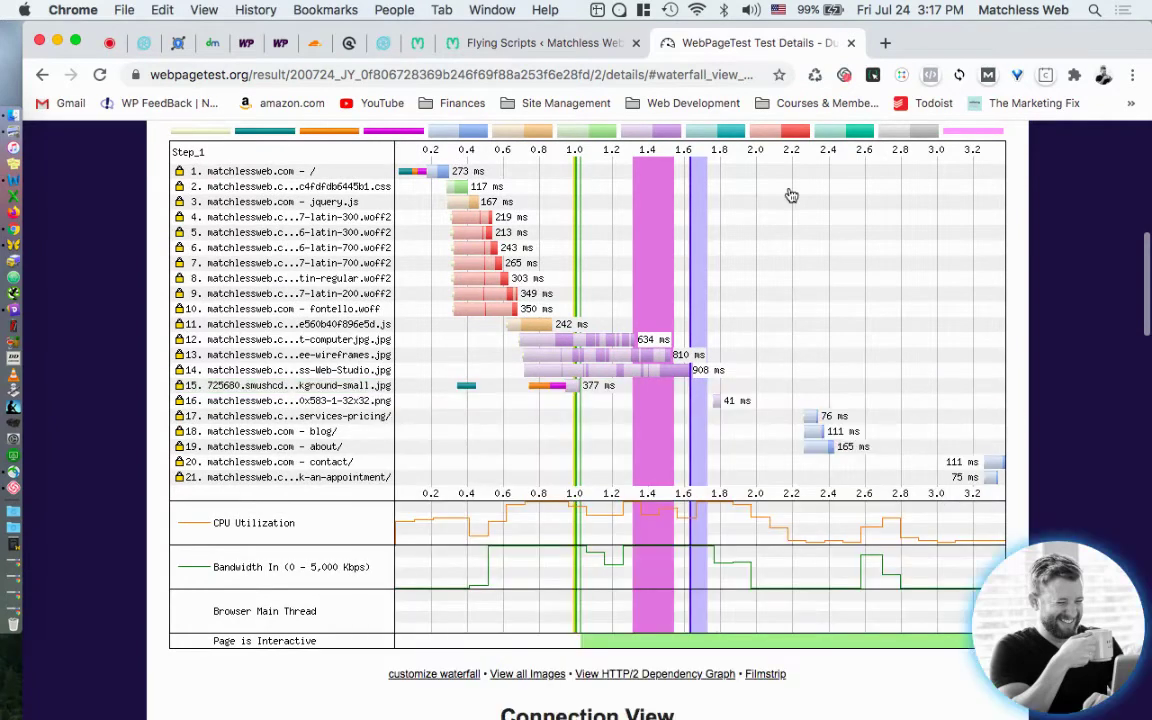
- Return to WP Rocket's Preload settings and review the full prefetch URL list and the Fonts to preload
left_click(538, 44)
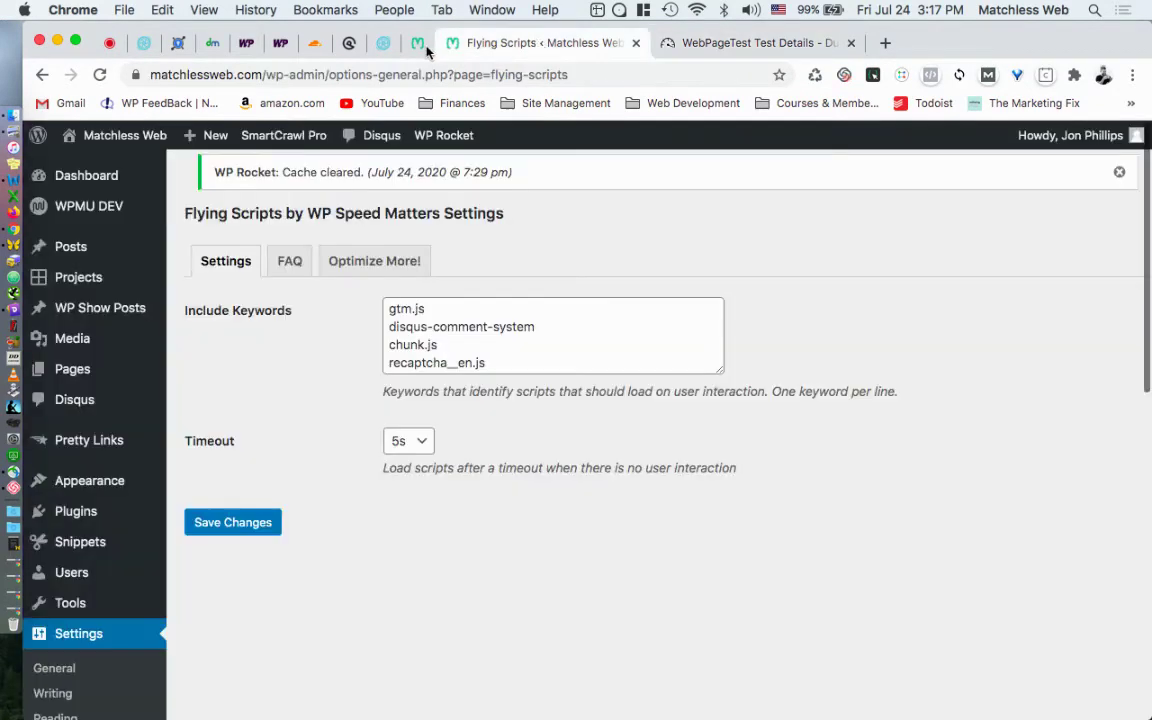
left_click(424, 45)
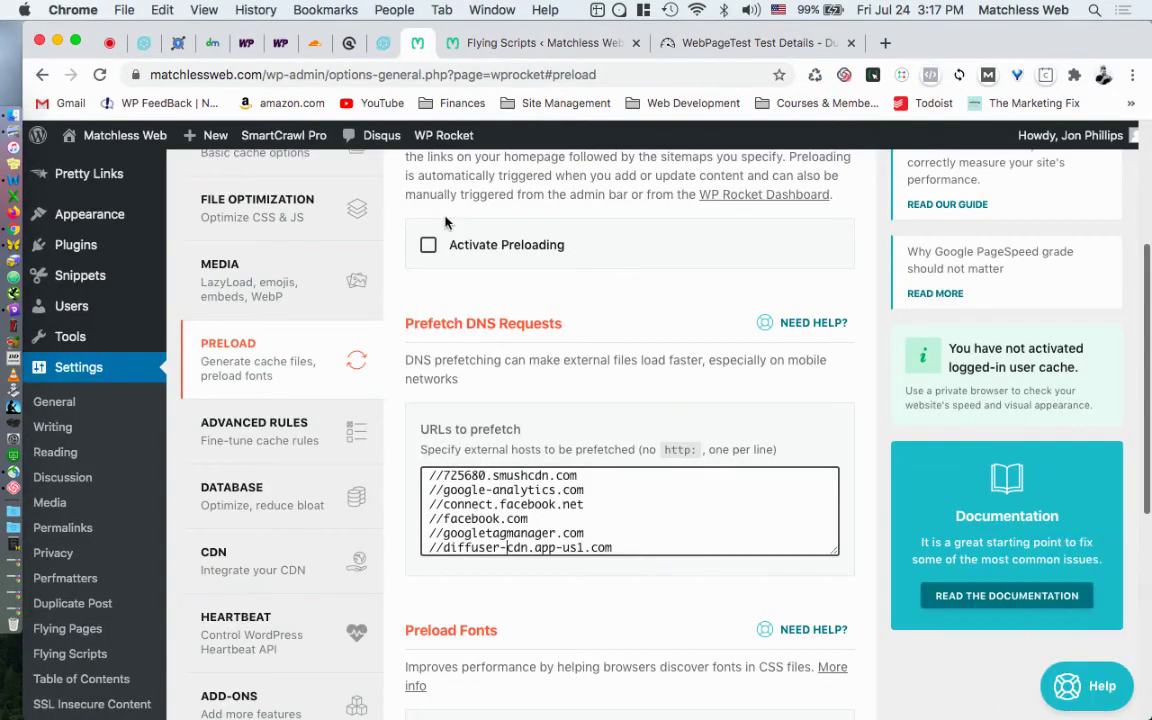
left_click(588, 497)
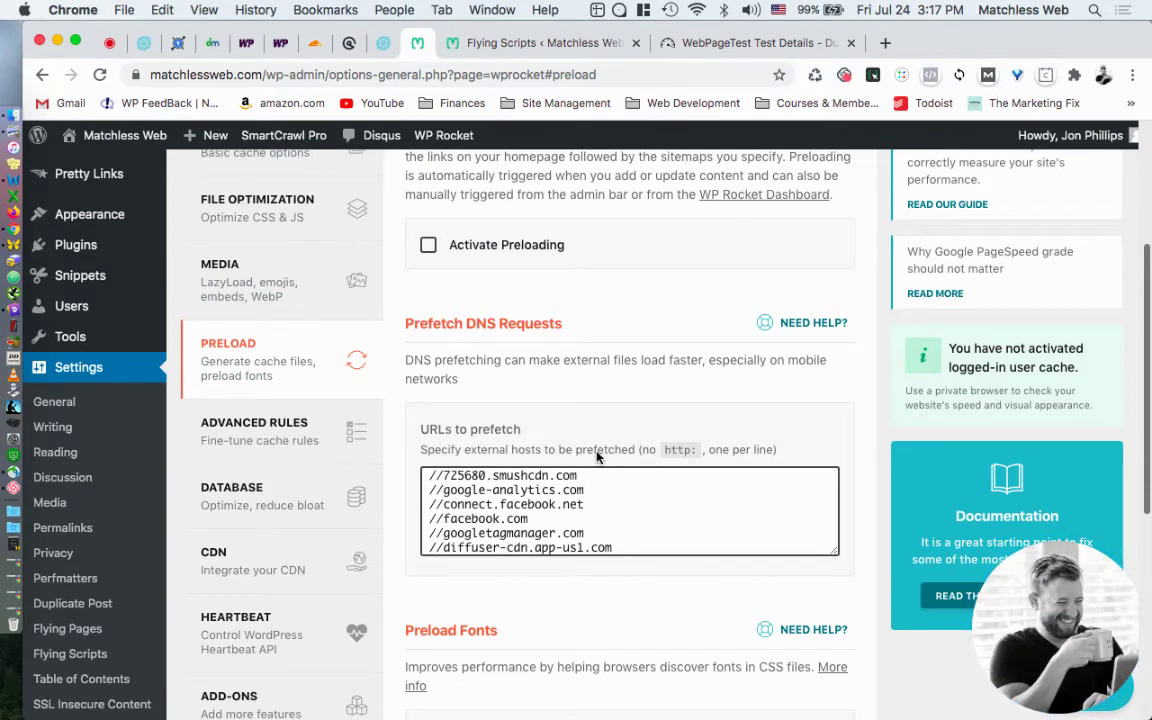
scroll(572, 505, "down", 3)
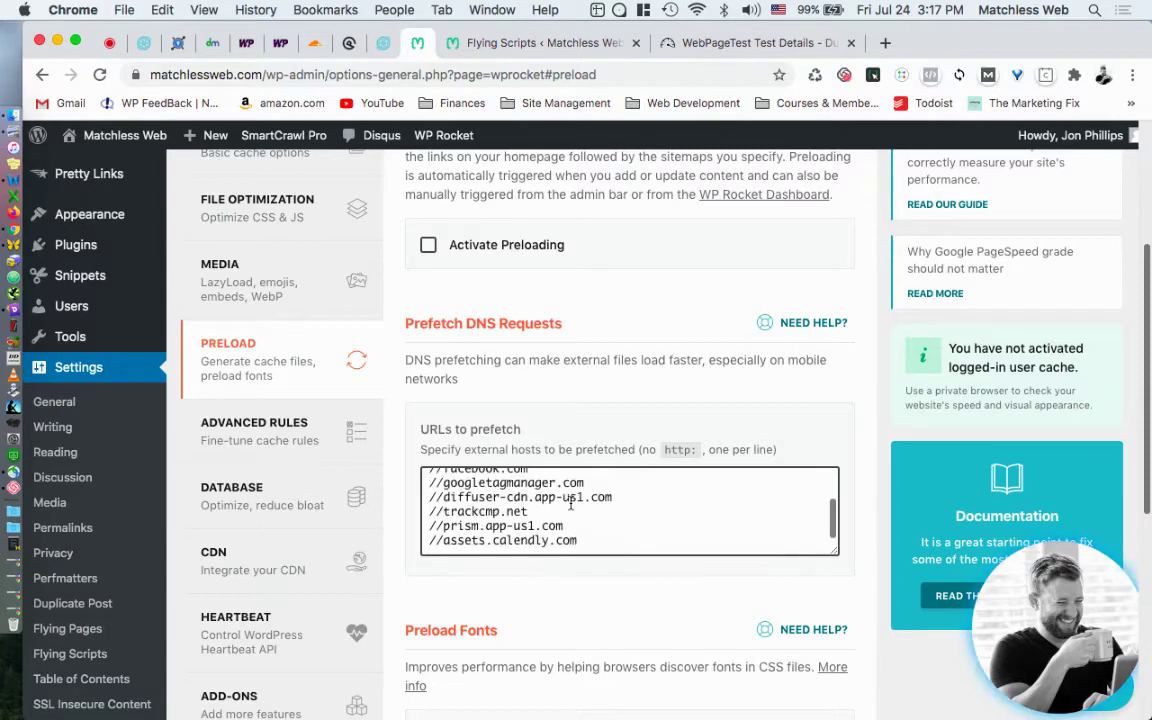
scroll(520, 513, "up", 3)
scroll(540, 514, "down", 3)
scroll(553, 588, "down", 2)
scroll(553, 588, "down", 6)
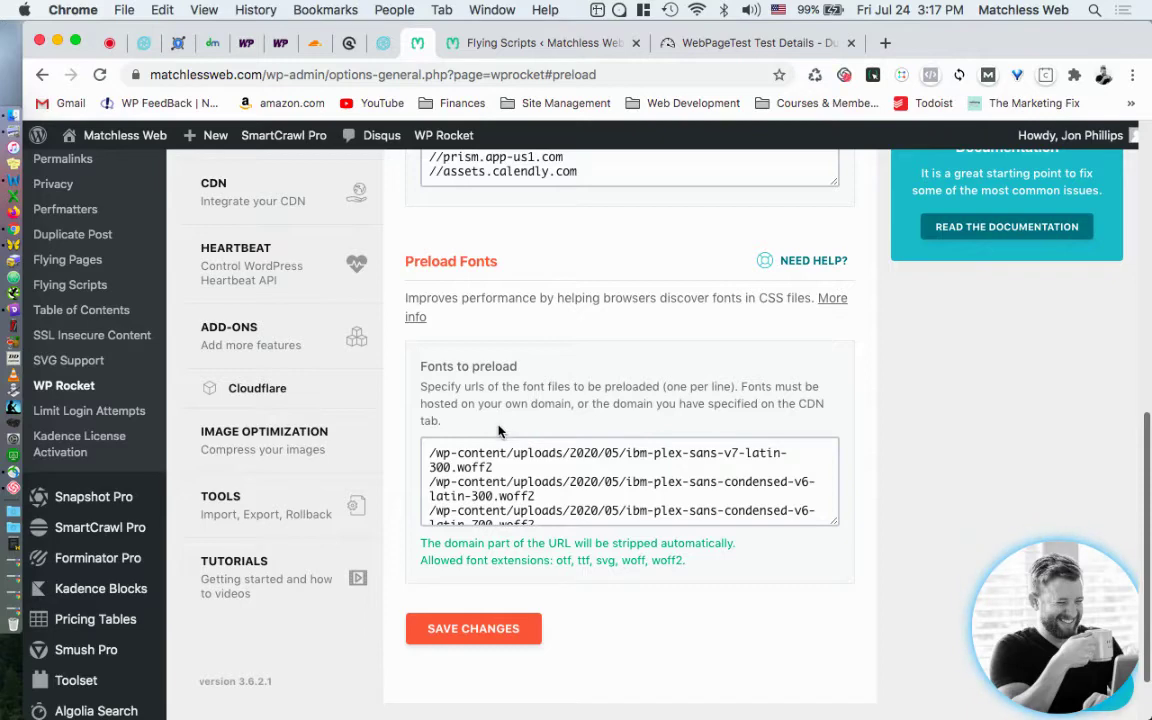
left_click(385, 46)
left_click(351, 44)
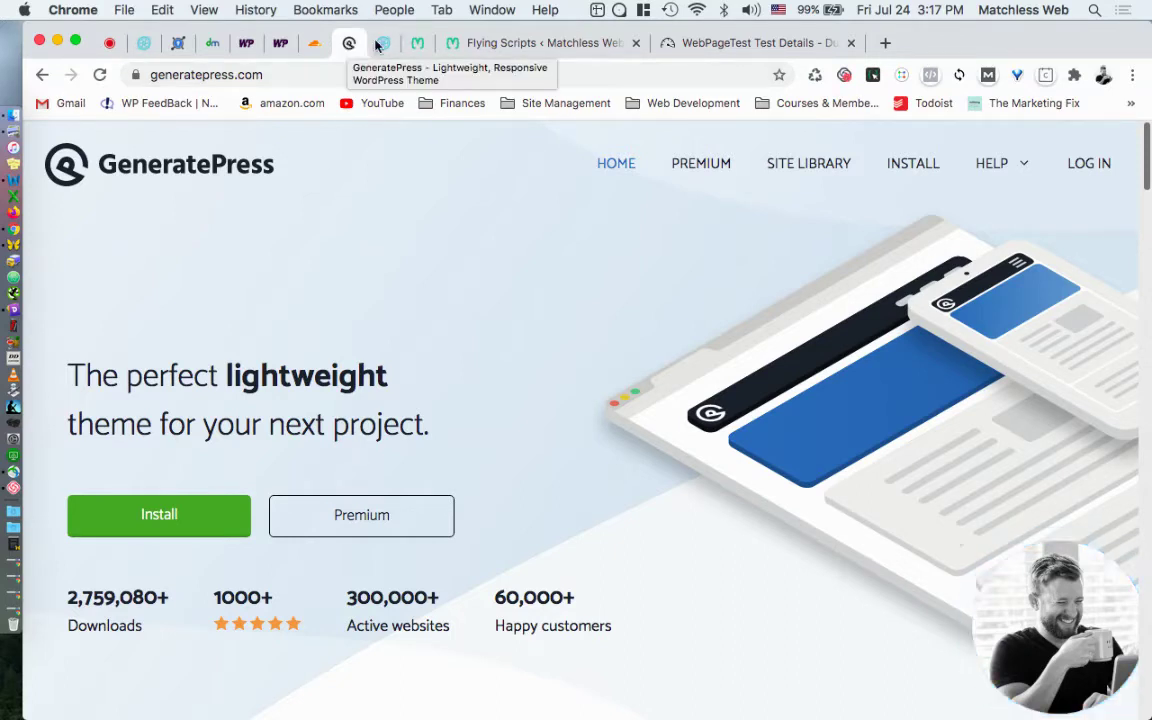
left_click(490, 46)
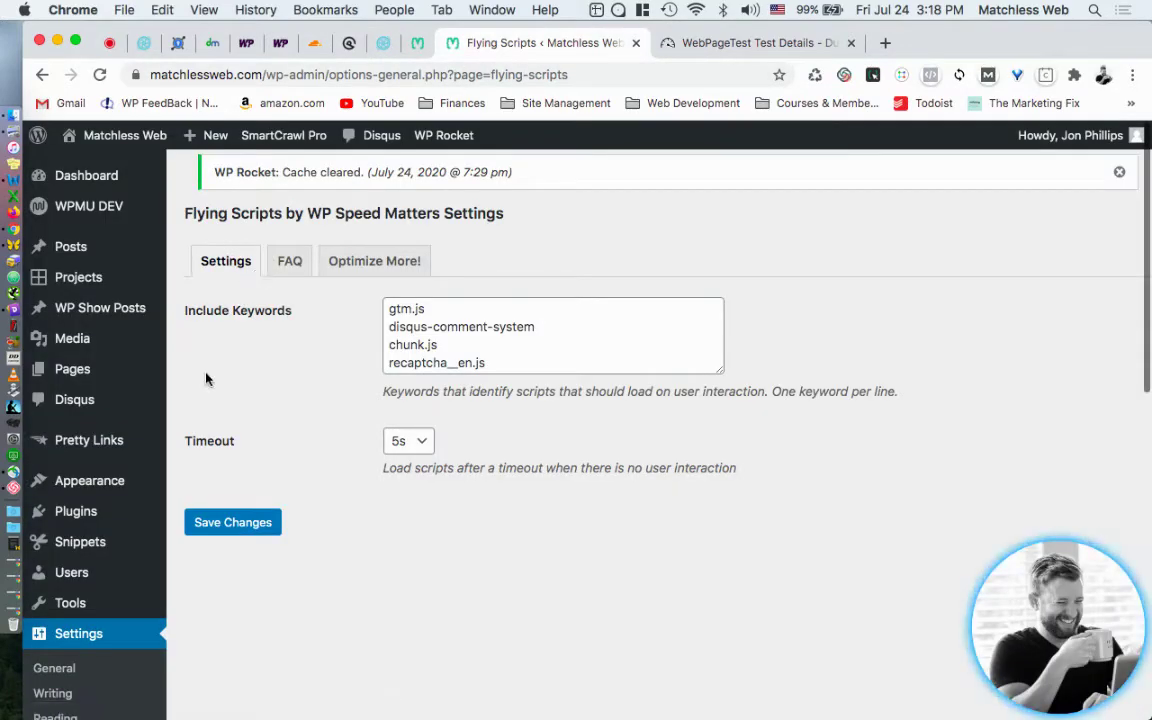
left_click(417, 43)
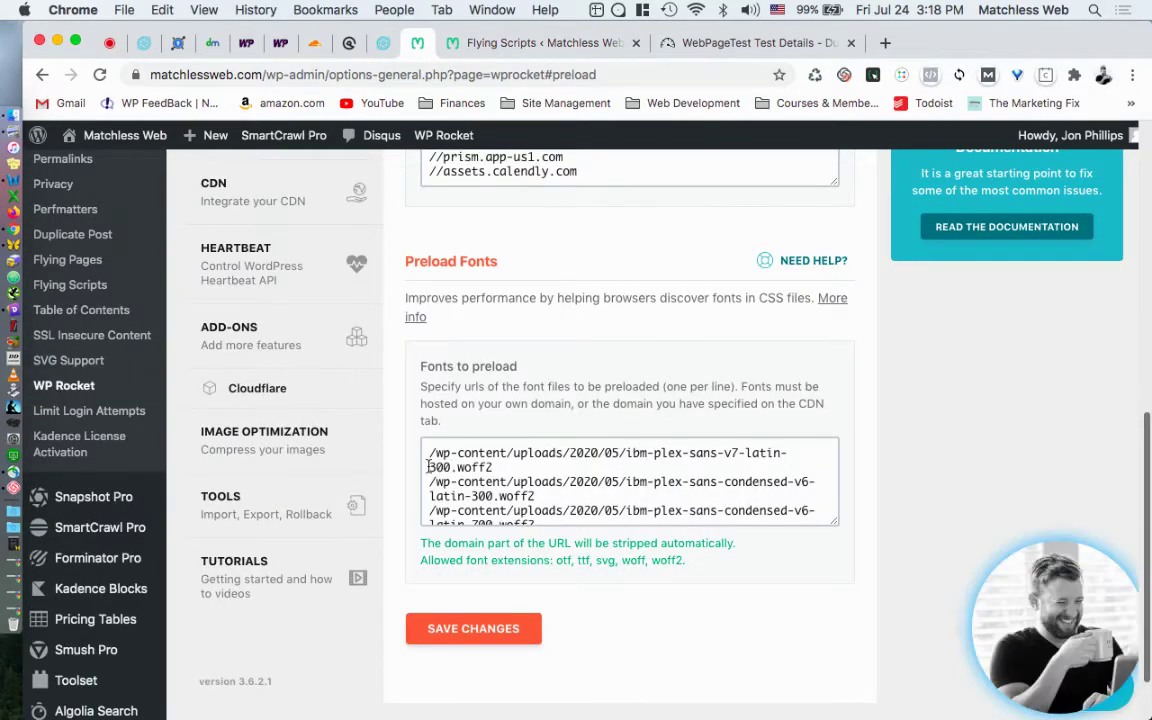
- Open the site's Simple CSS editor in a new browser tab next to WP Rocket
scroll(108, 410, "up", 1)
scroll(108, 410, "up", 8)
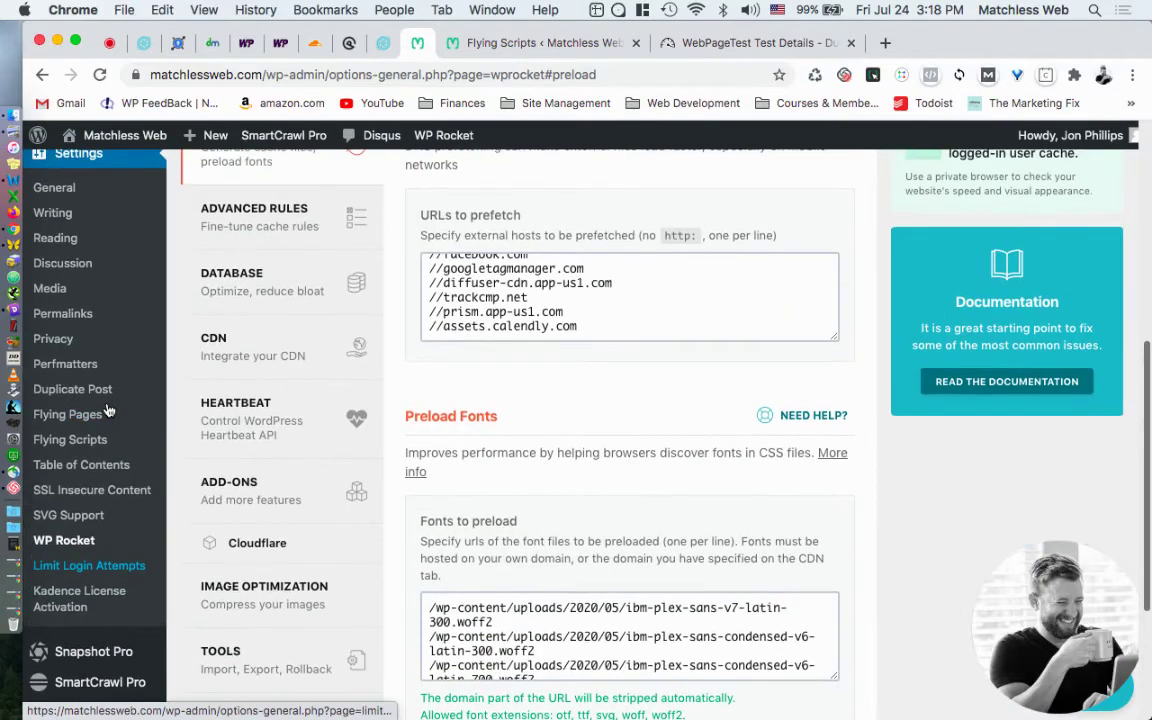
mouse_move(80, 272)
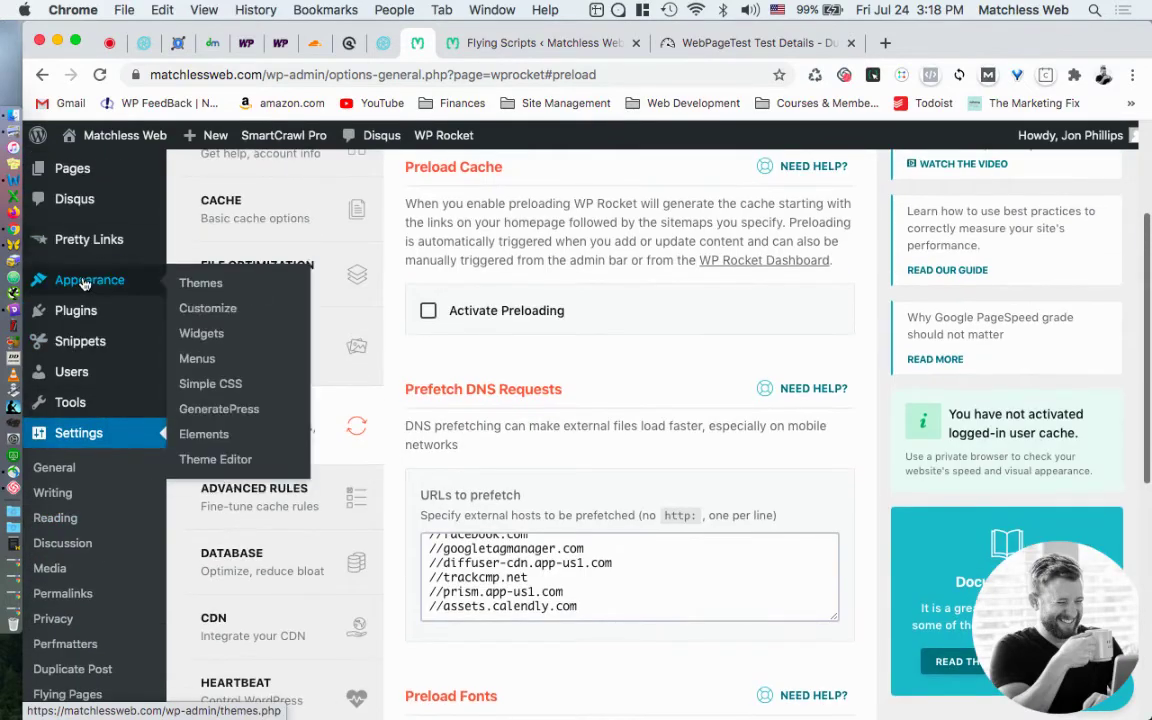
left_click_drag(225, 389, 437, 50)
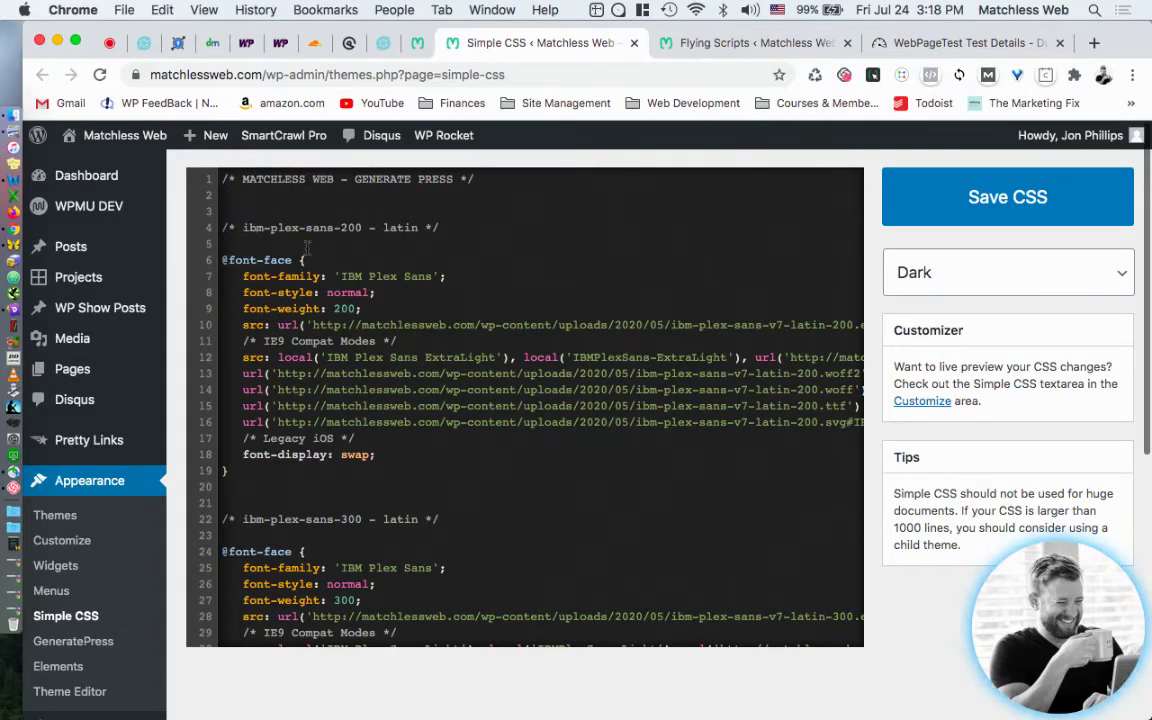
scroll(310, 345, "down", 6)
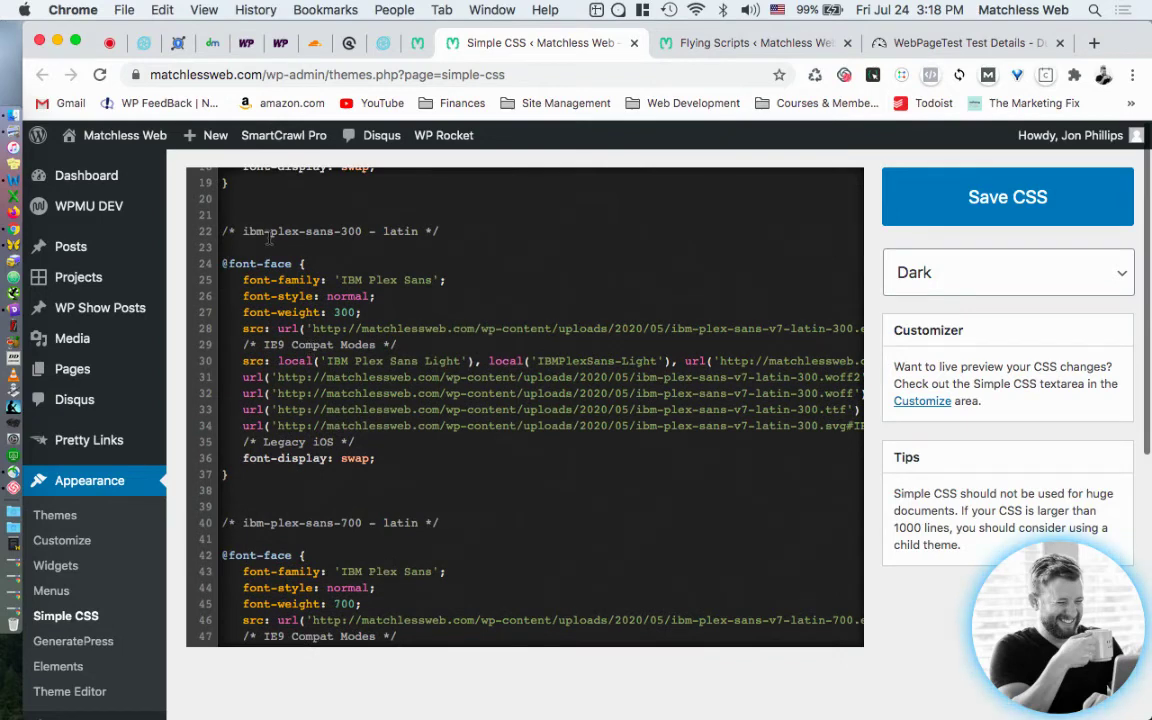
scroll(242, 231, "down", 3)
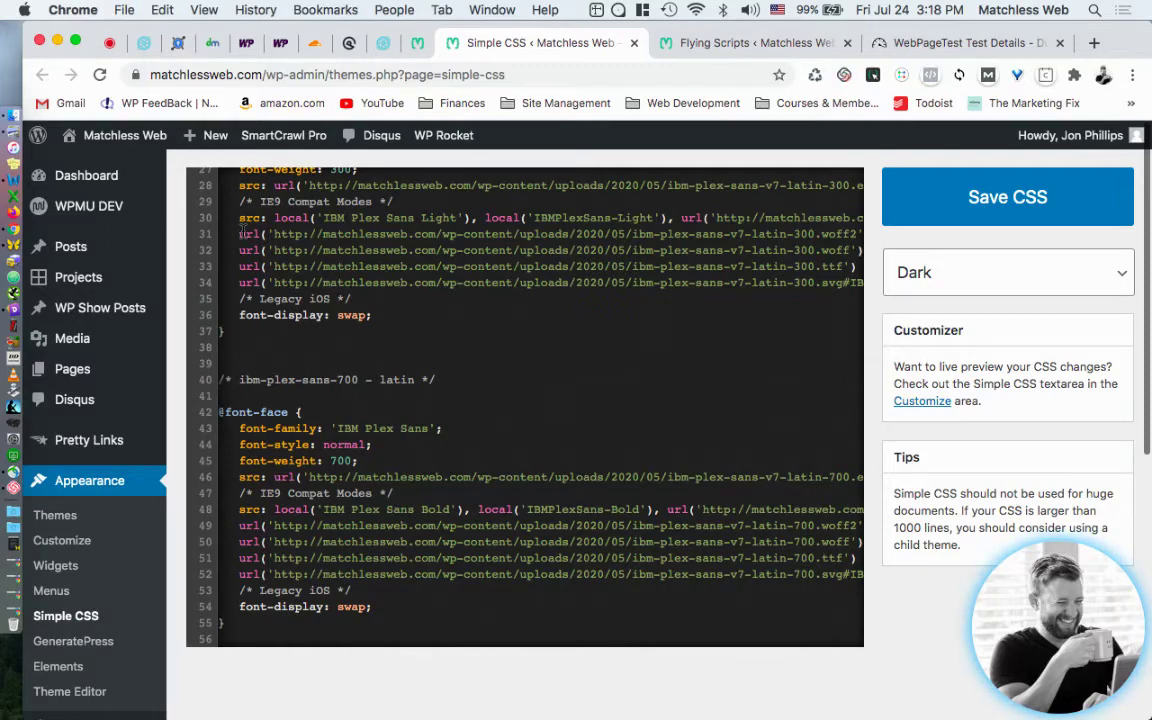
scroll(242, 231, "up", 3)
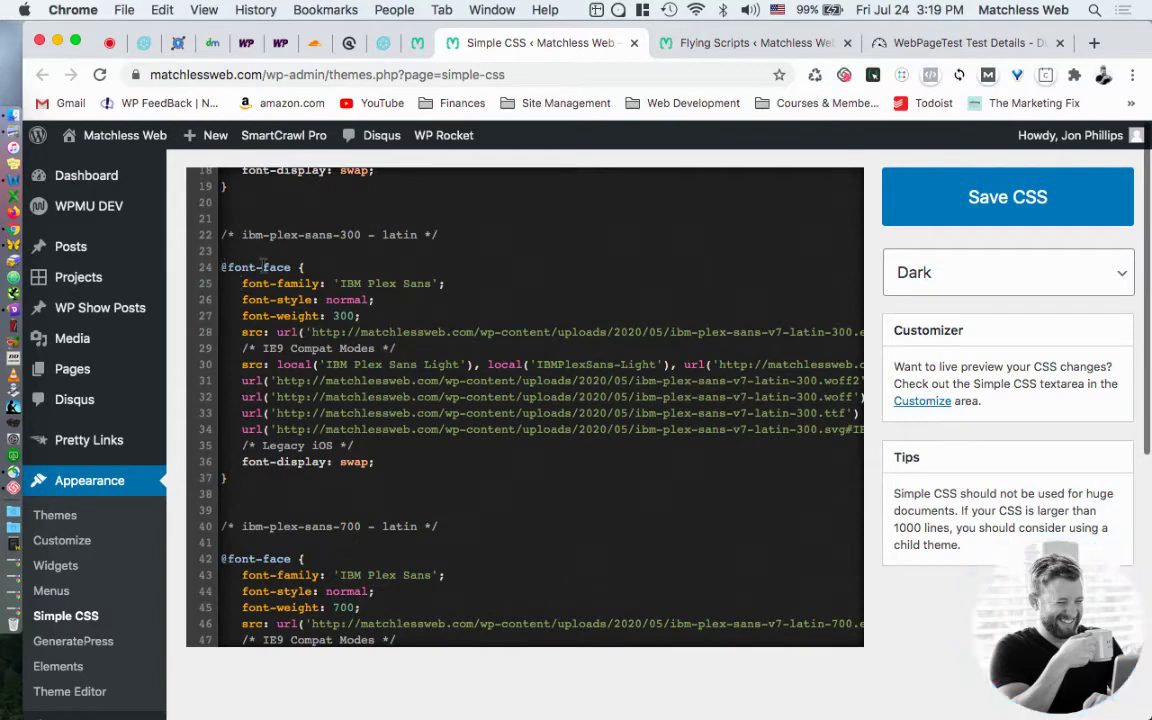
left_click_drag(241, 462, 376, 466)
left_click(393, 458)
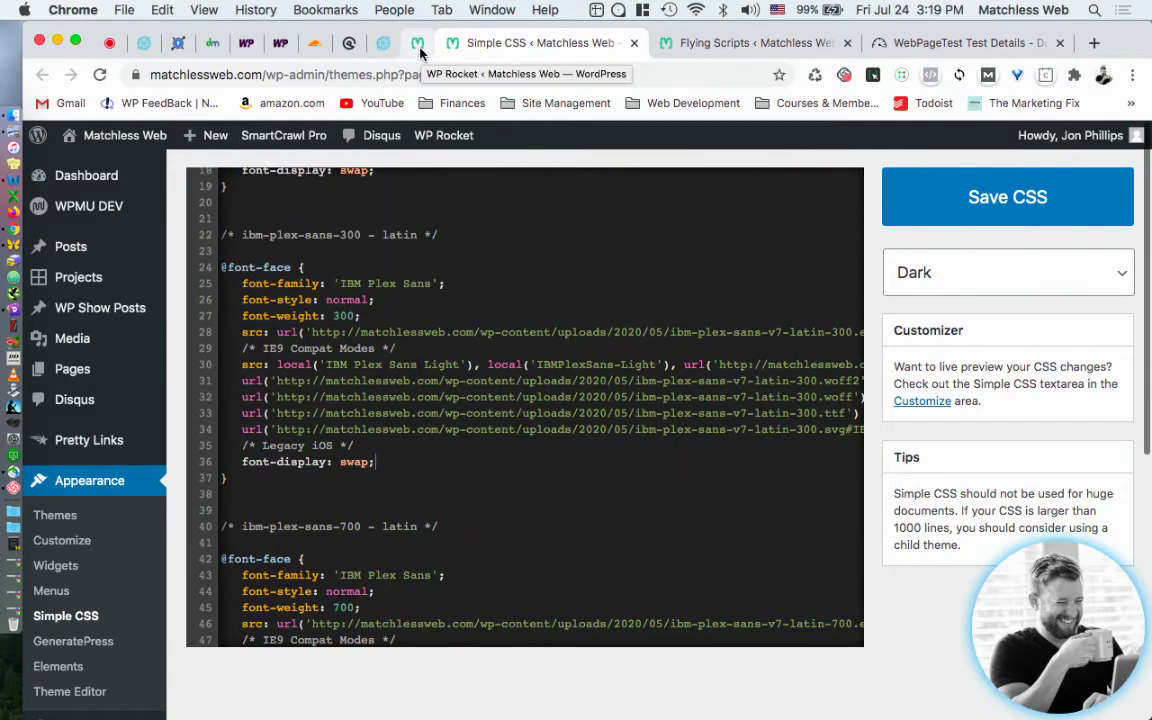
- Switch to the matchlessweb.com homepage and look over how its hero section and fonts load
left_click(111, 43)
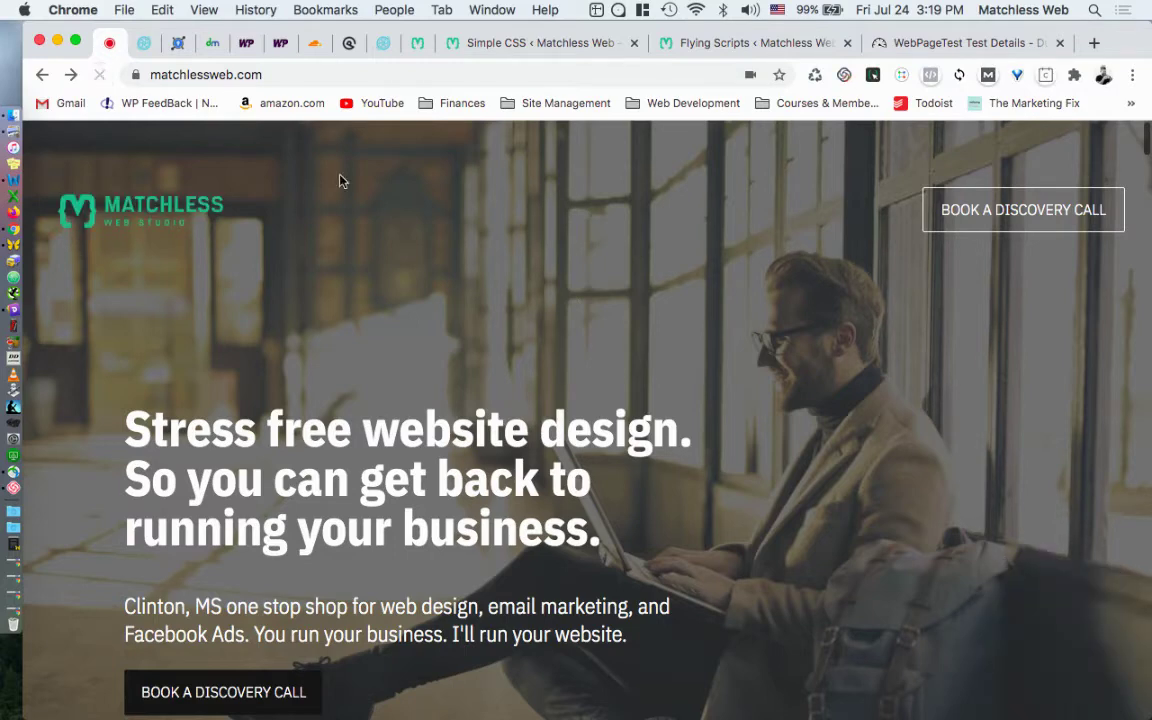
scroll(445, 196, "down", 2)
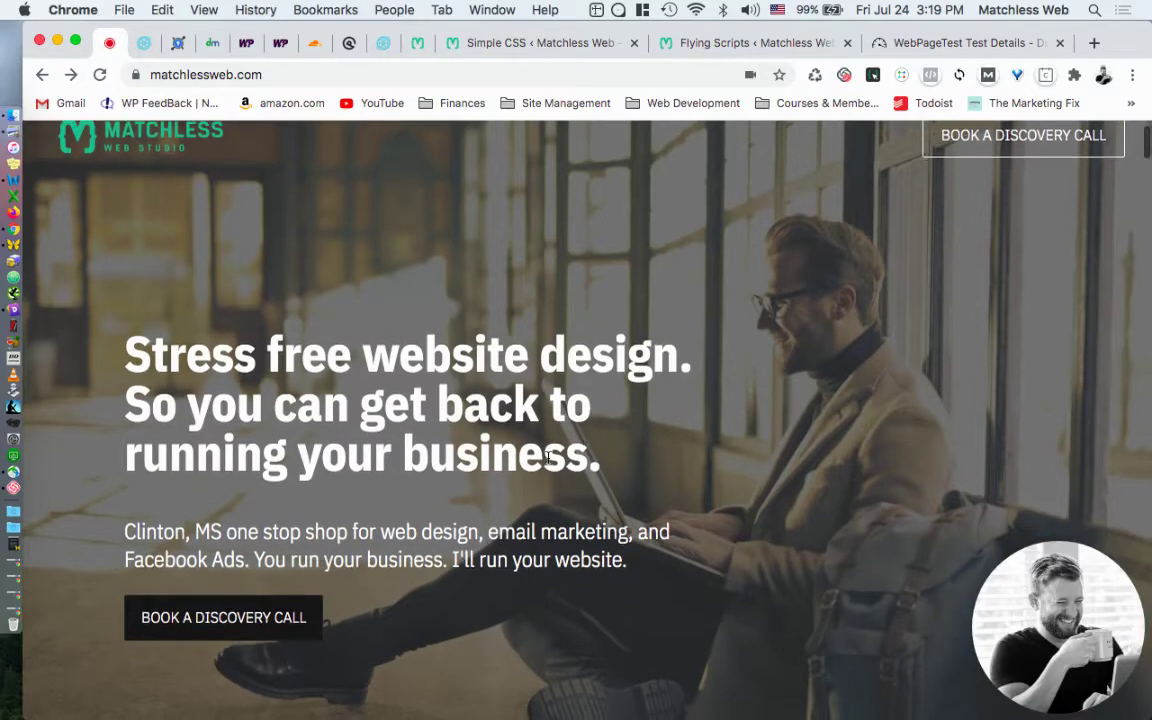
scroll(667, 309, "up", 2)
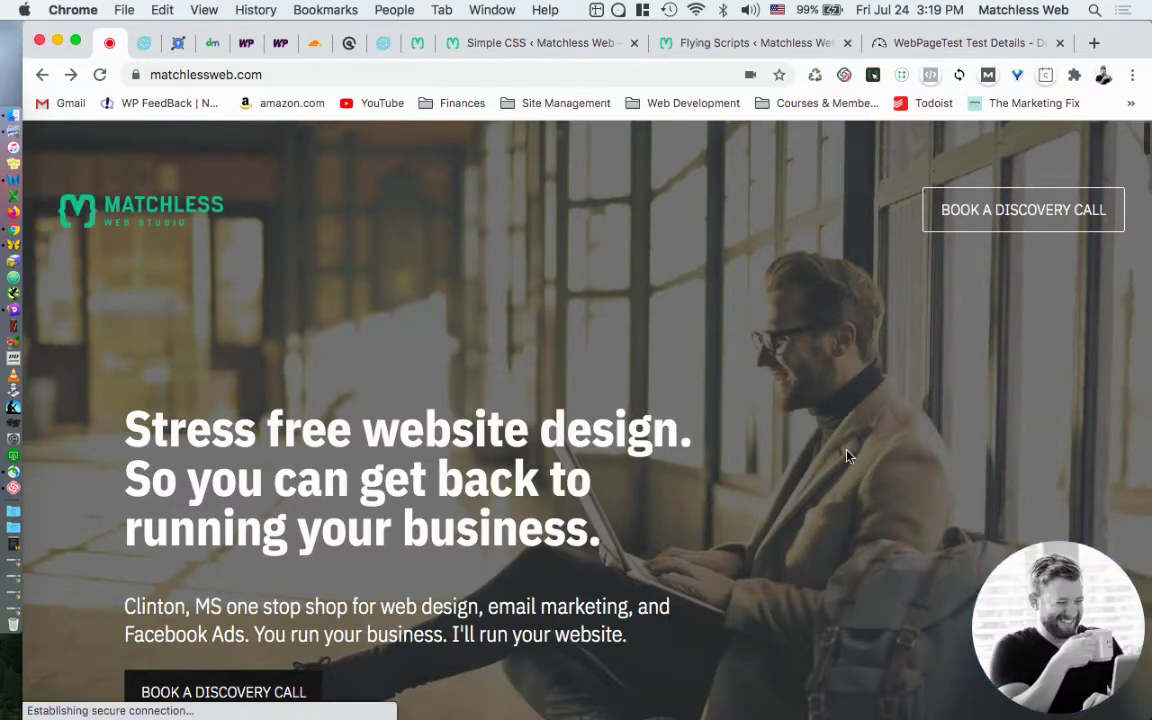
scroll(846, 456, "down", 1)
scroll(846, 456, "up", 1)
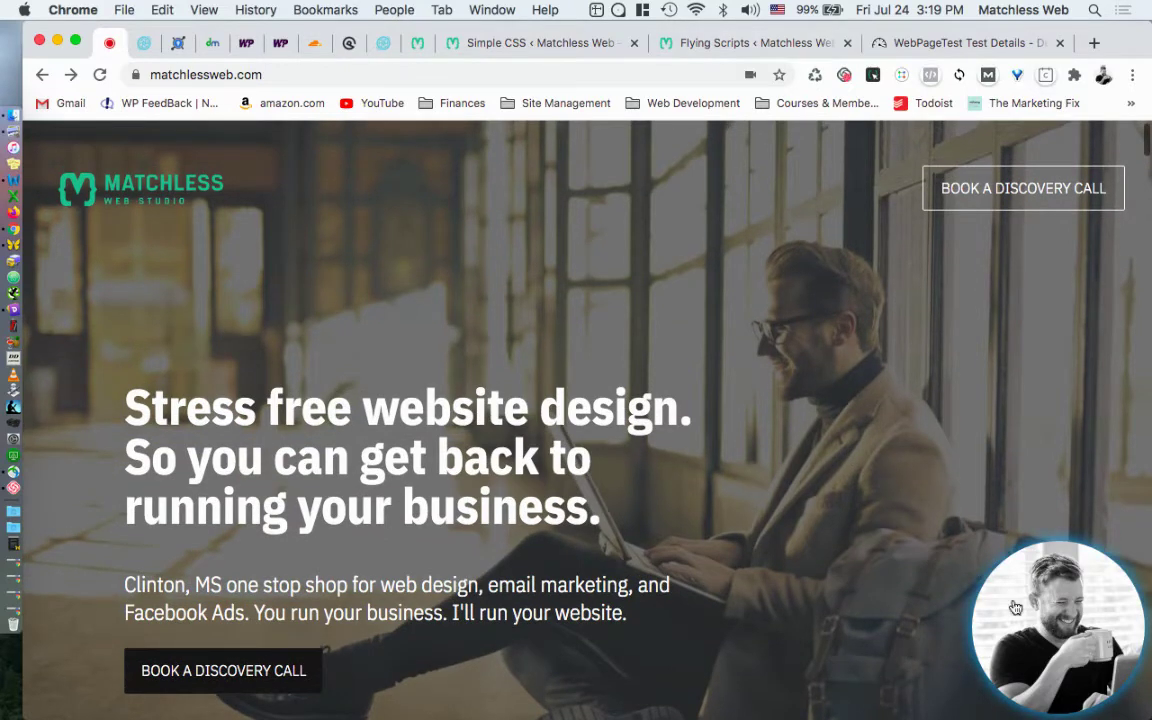
scroll(700, 334, "down", 1)
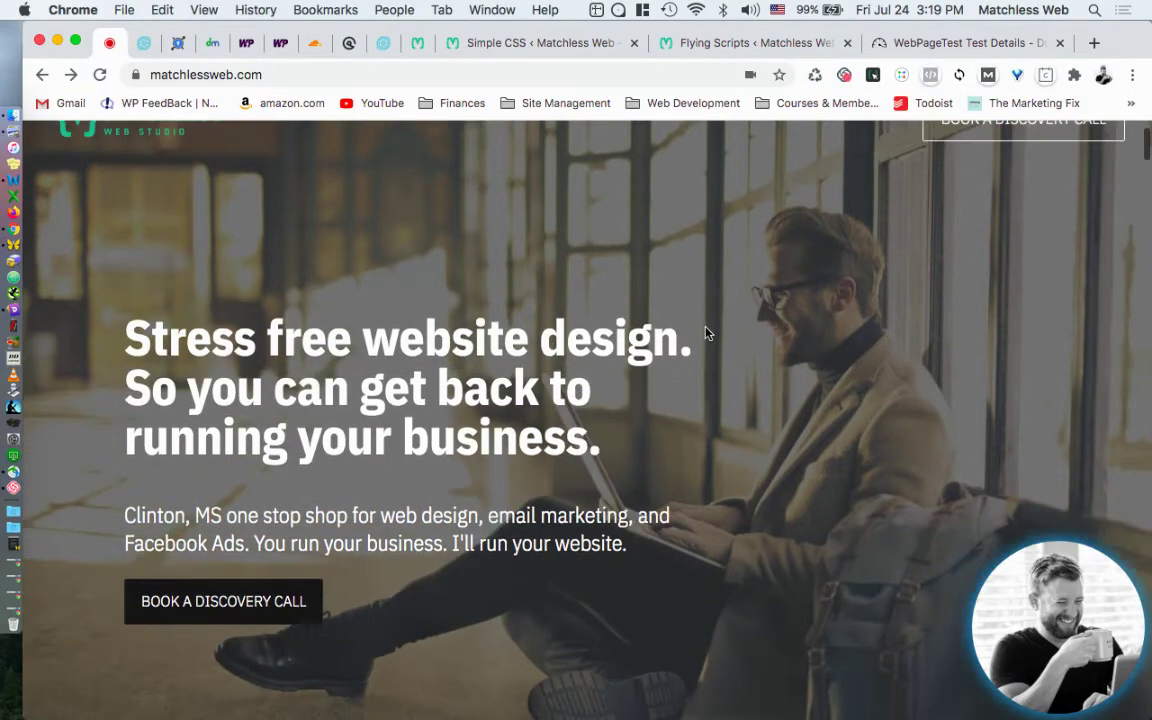
scroll(707, 330, "up", 1)
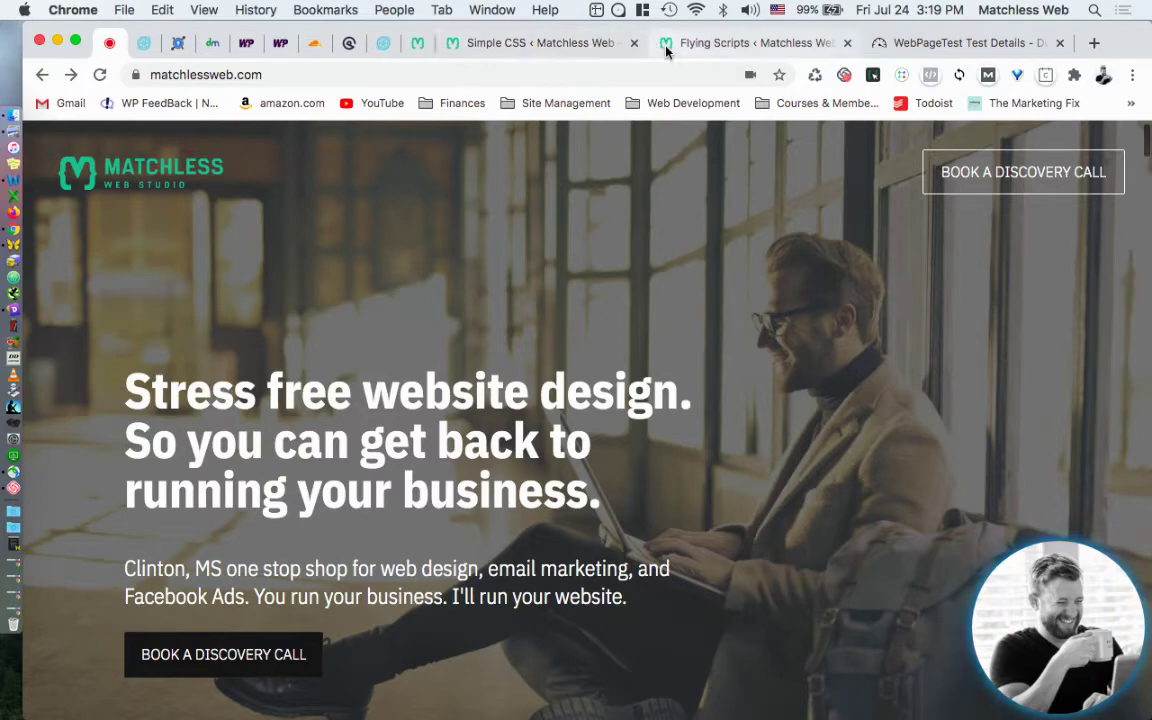
- Return to WP Rocket's Preload settings and look over the prefetch URLs and the Fonts to preload list
left_click(419, 45)
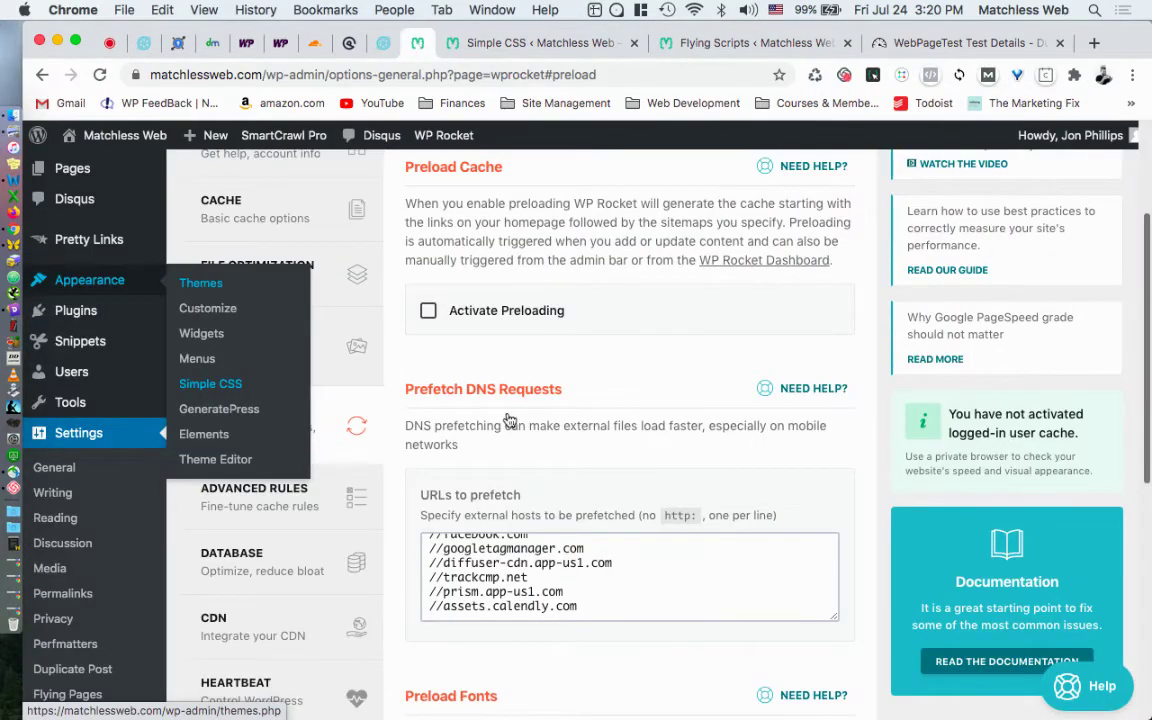
scroll(577, 566, "down", 1)
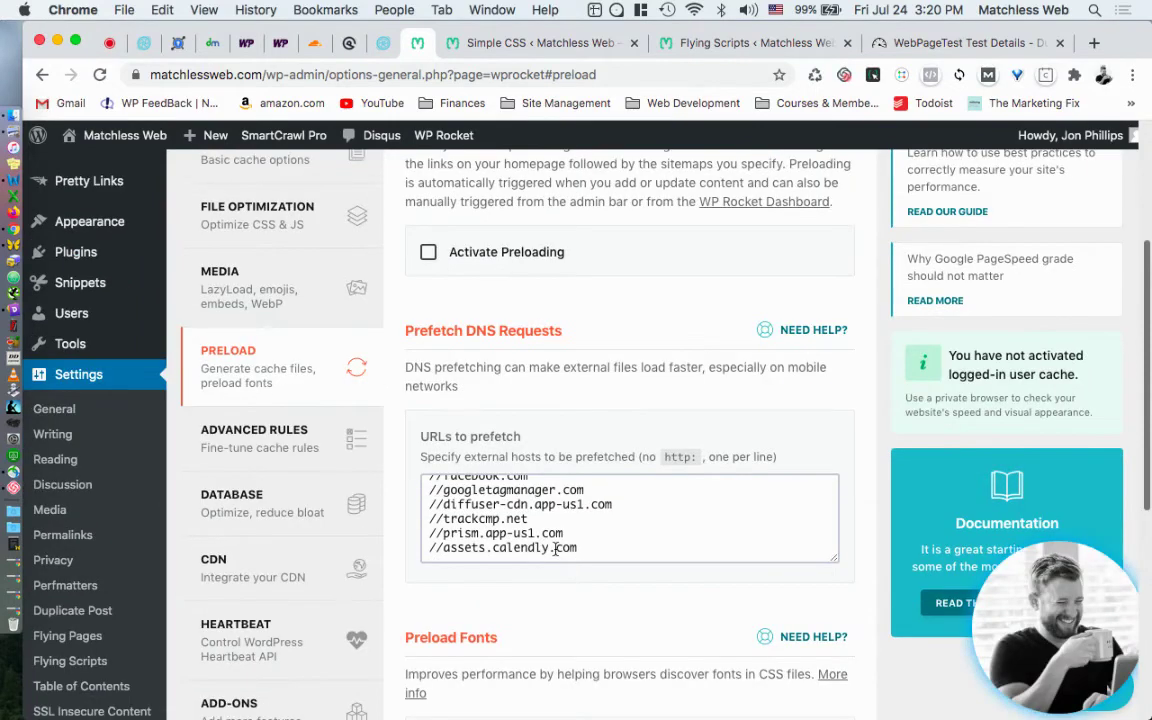
scroll(560, 545, "down", 4)
scroll(556, 554, "down", 2)
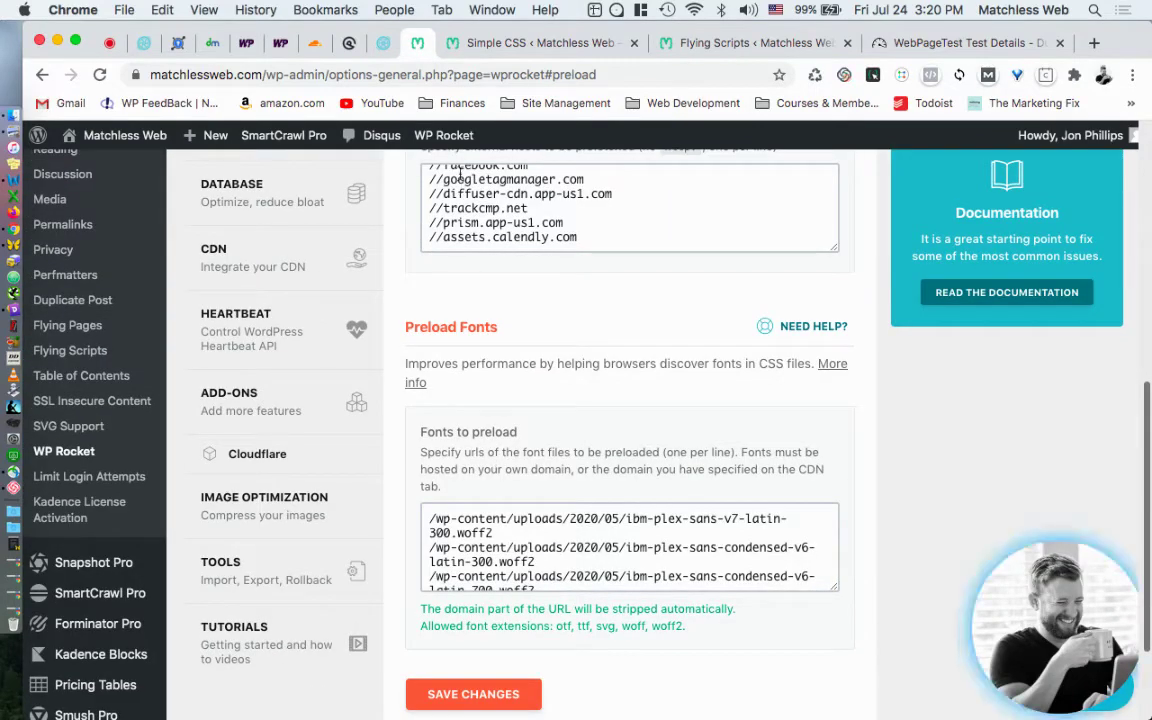
- Return to the Simple CSS editor and examine the font-display: swap lines of the IBM Plex Sans 300 and 700 rules
left_click(533, 46)
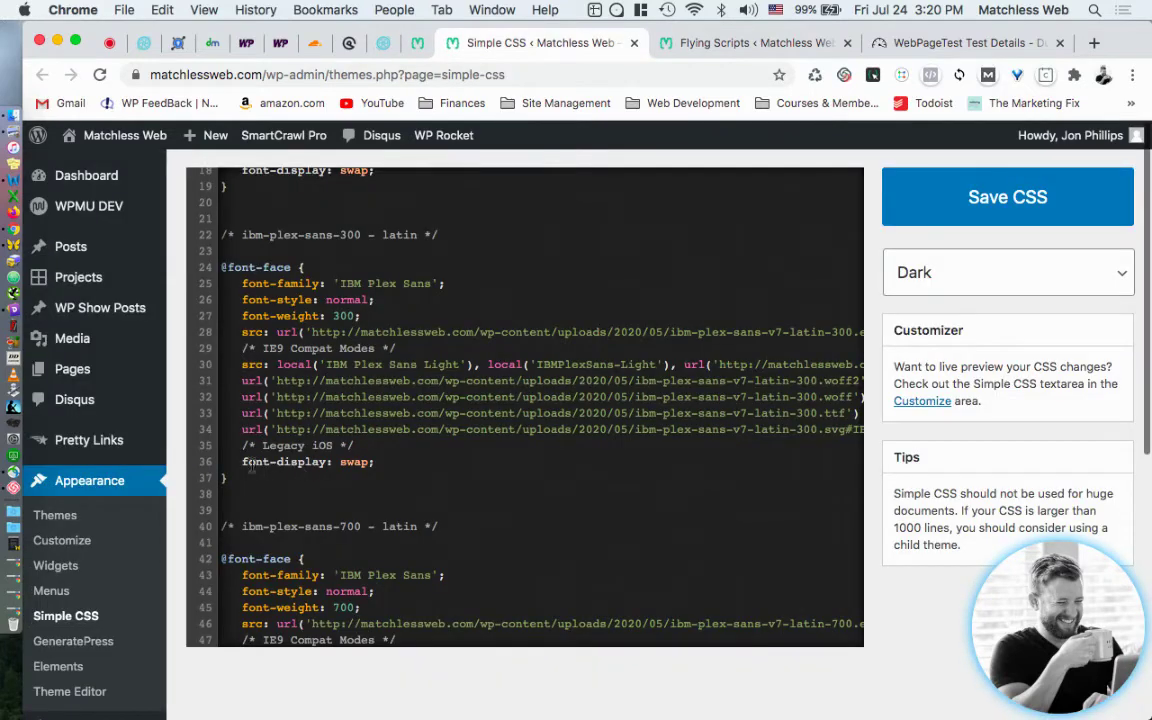
left_click(385, 463)
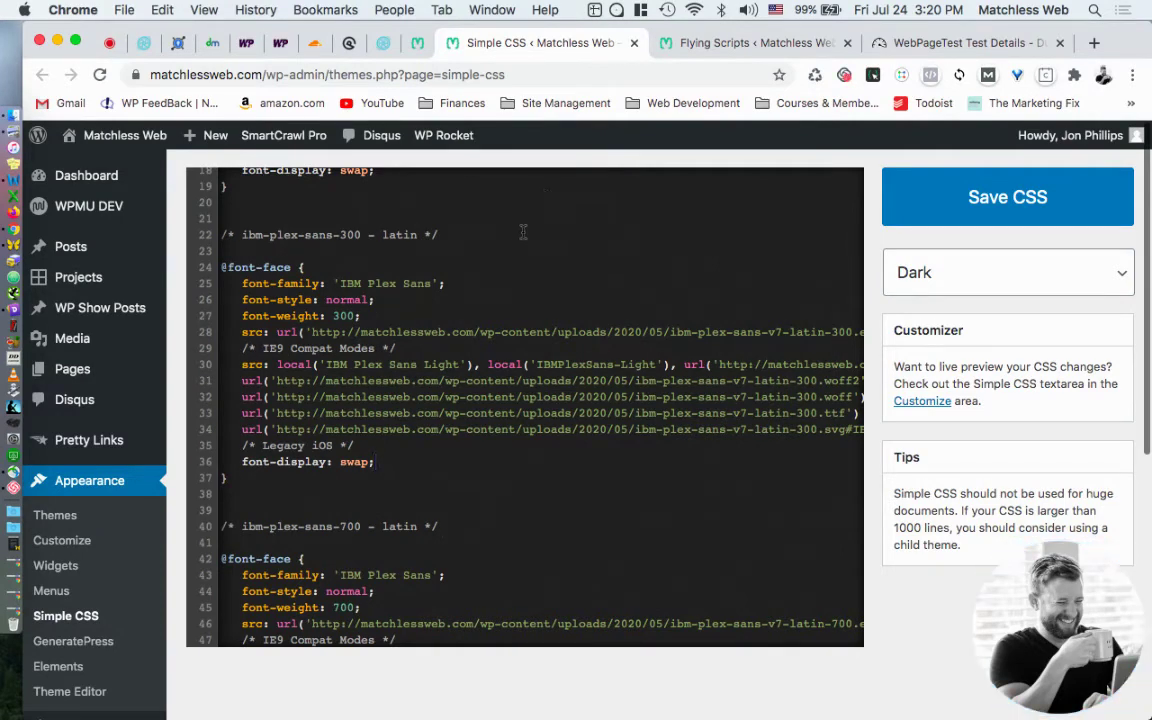
scroll(350, 440, "down", 3)
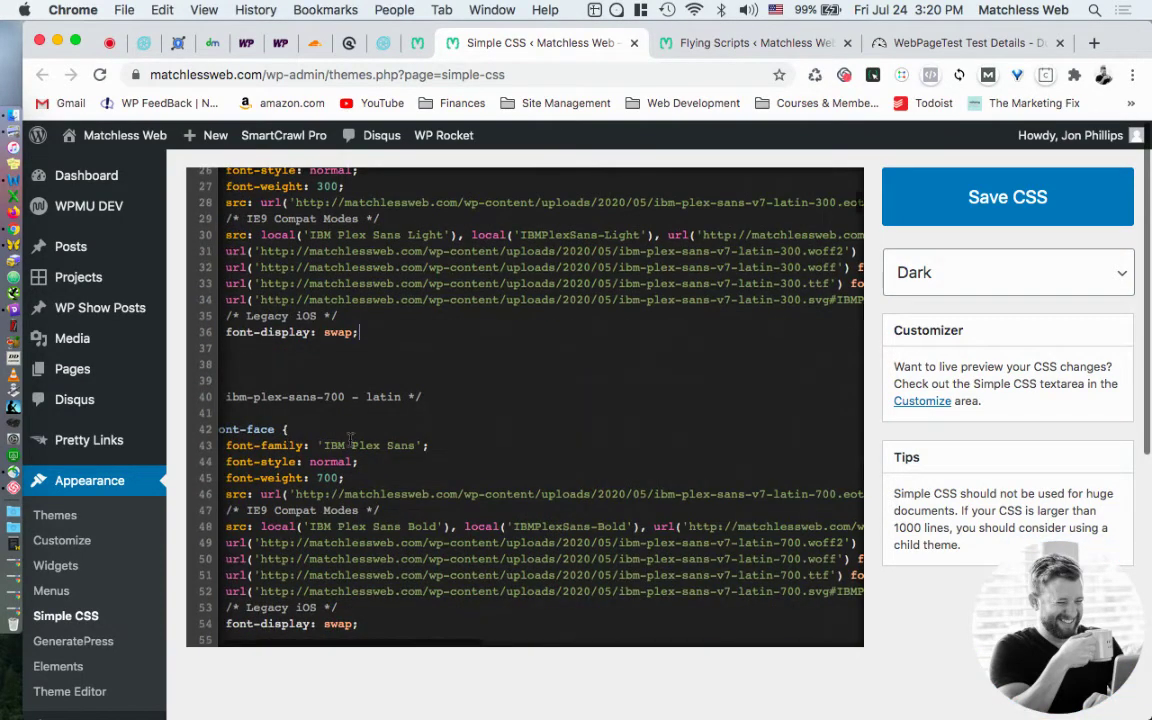
scroll(380, 360, "up", 1)
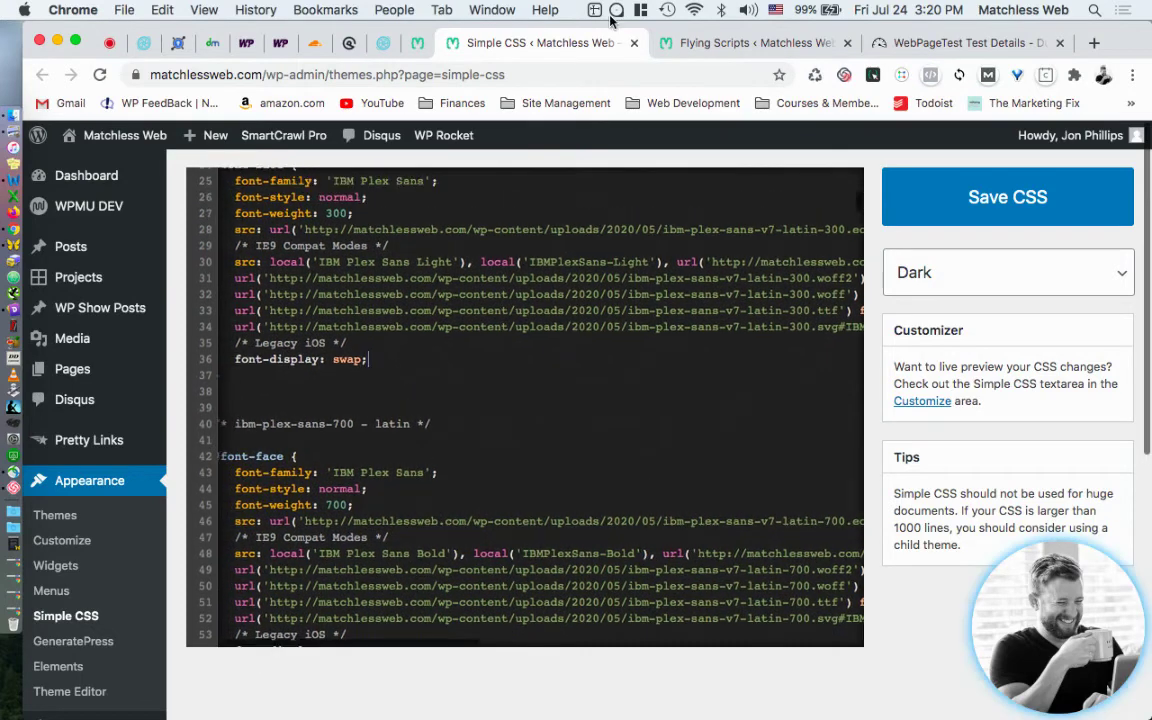
- Close the Simple CSS page and highlight "WP Speed Matters" in the heading of the Flying Scripts settings
key("ctrl+Tab")
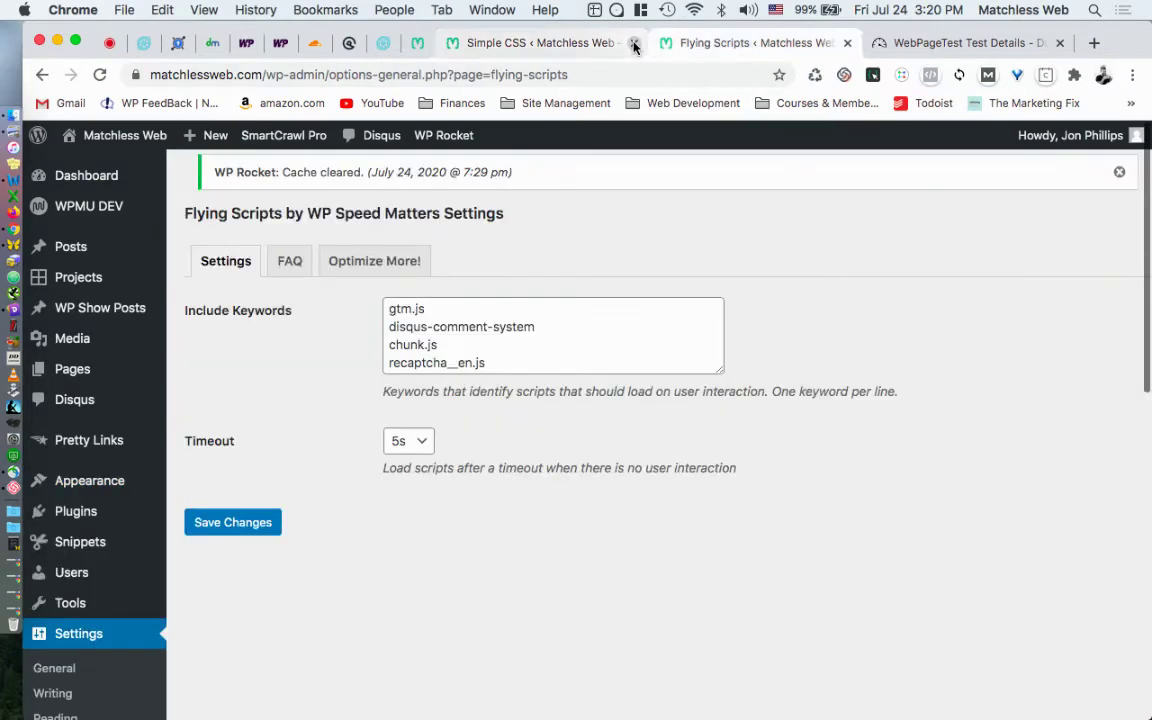
left_click(634, 44)
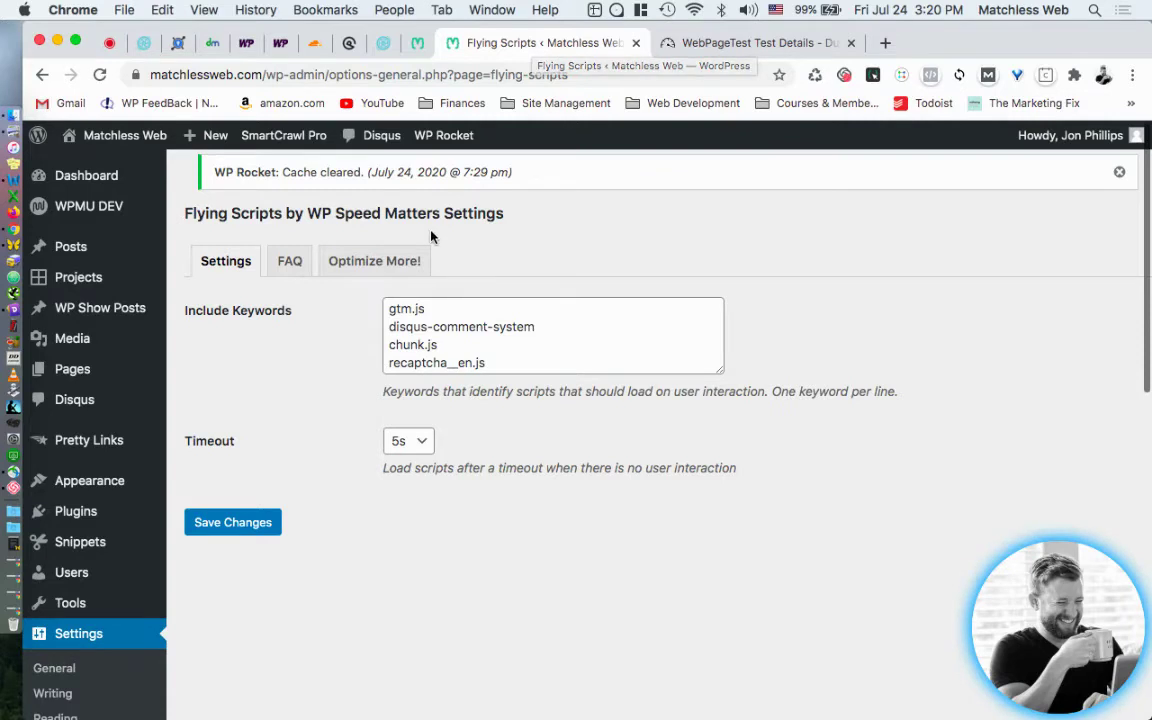
left_click_drag(308, 212, 432, 213)
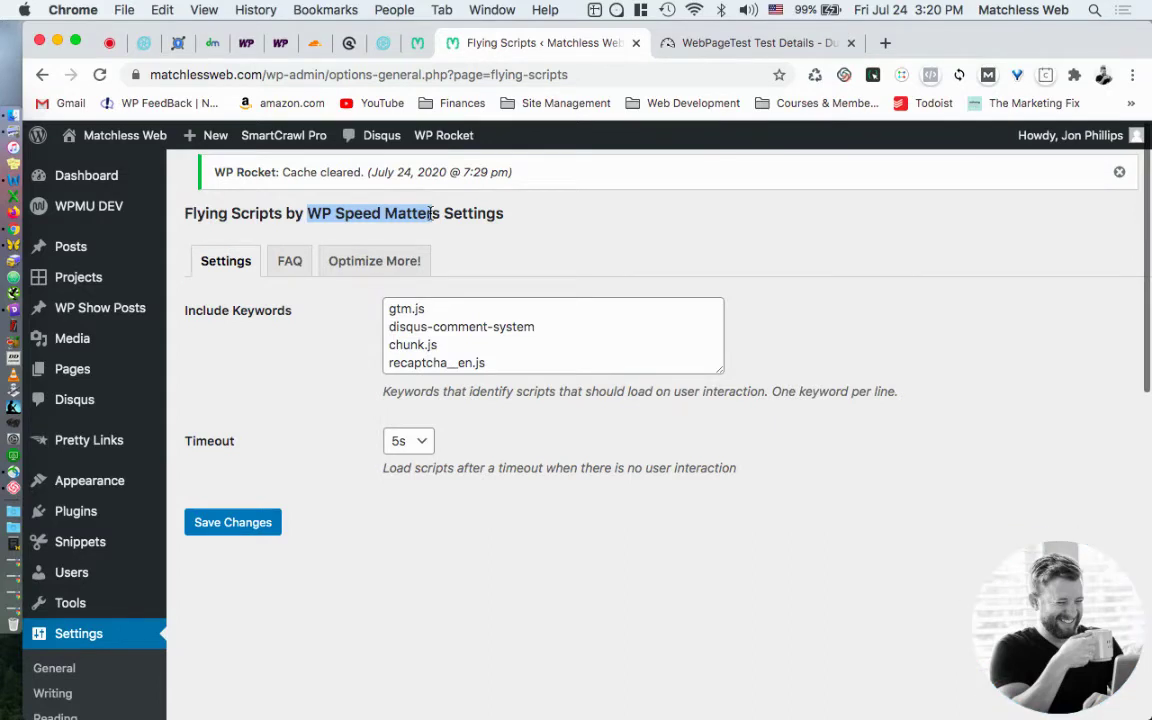
- Highlight the gtm.js entry in the Flying Scripts Include Keywords list
left_click(432, 316)
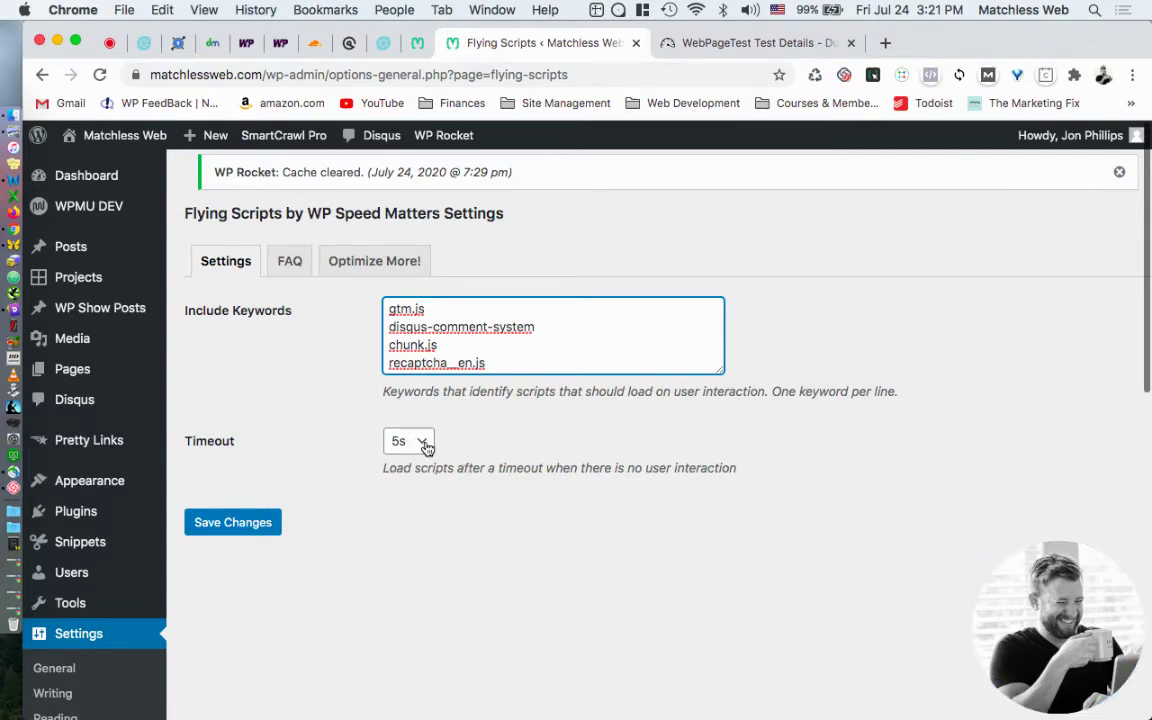
double_click(410, 309)
triple_click(413, 309)
- Switch to the WebPageTest results and examine the waterfall, Connection View and Request Details table for the scripts that load
left_click(712, 47)
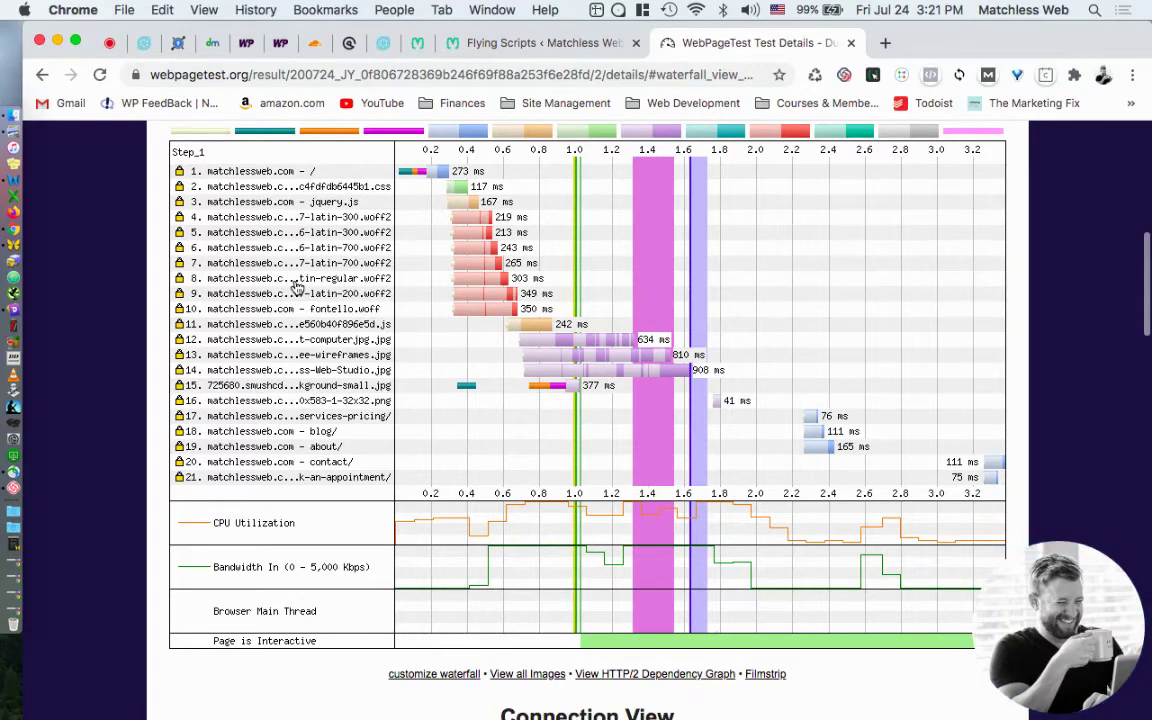
scroll(296, 287, "down", 5)
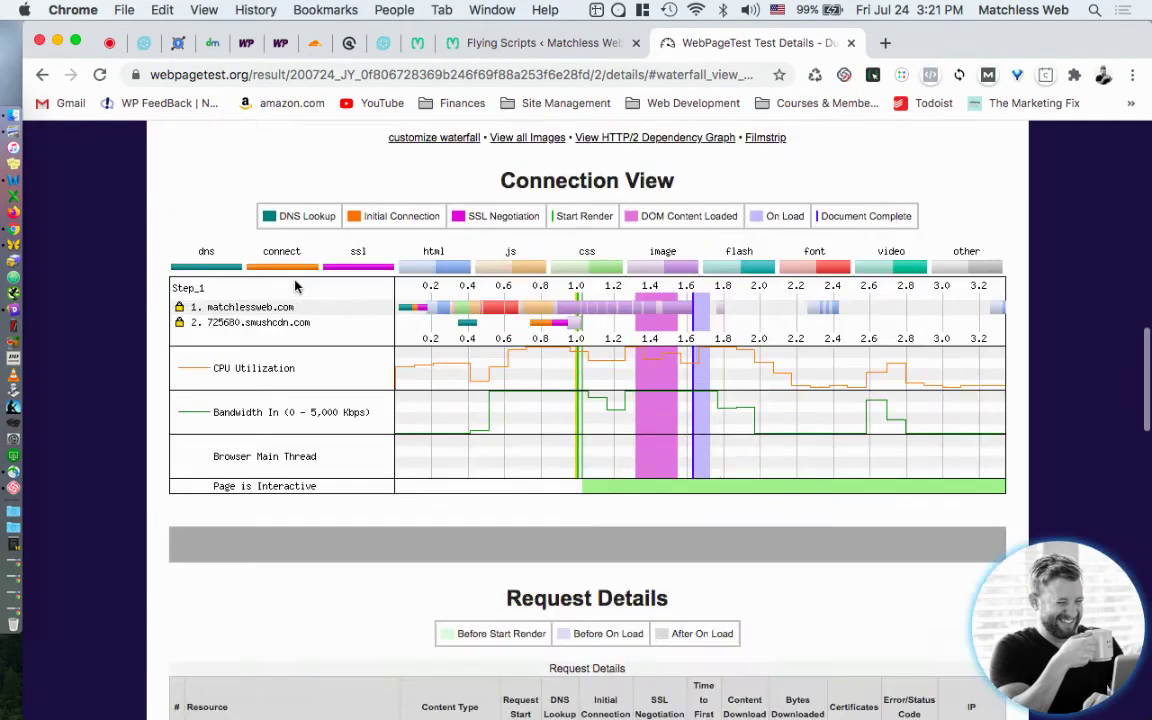
scroll(296, 287, "down", 5)
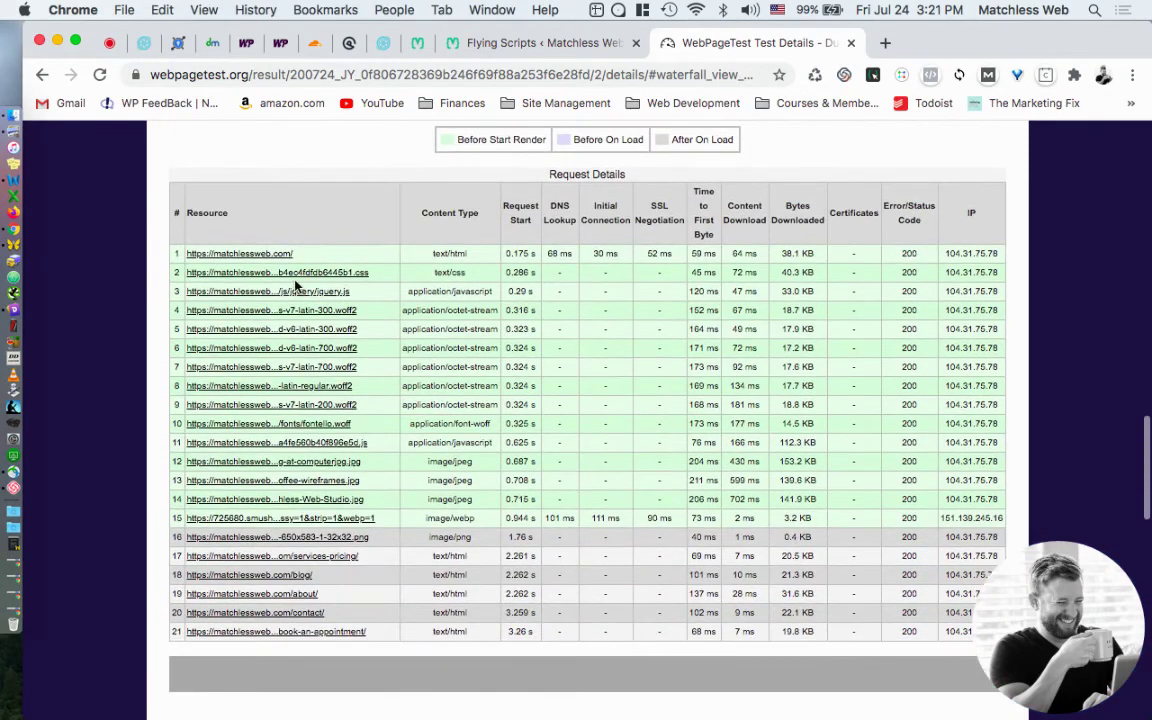
scroll(296, 287, "down", 1)
scroll(296, 287, "down", 3)
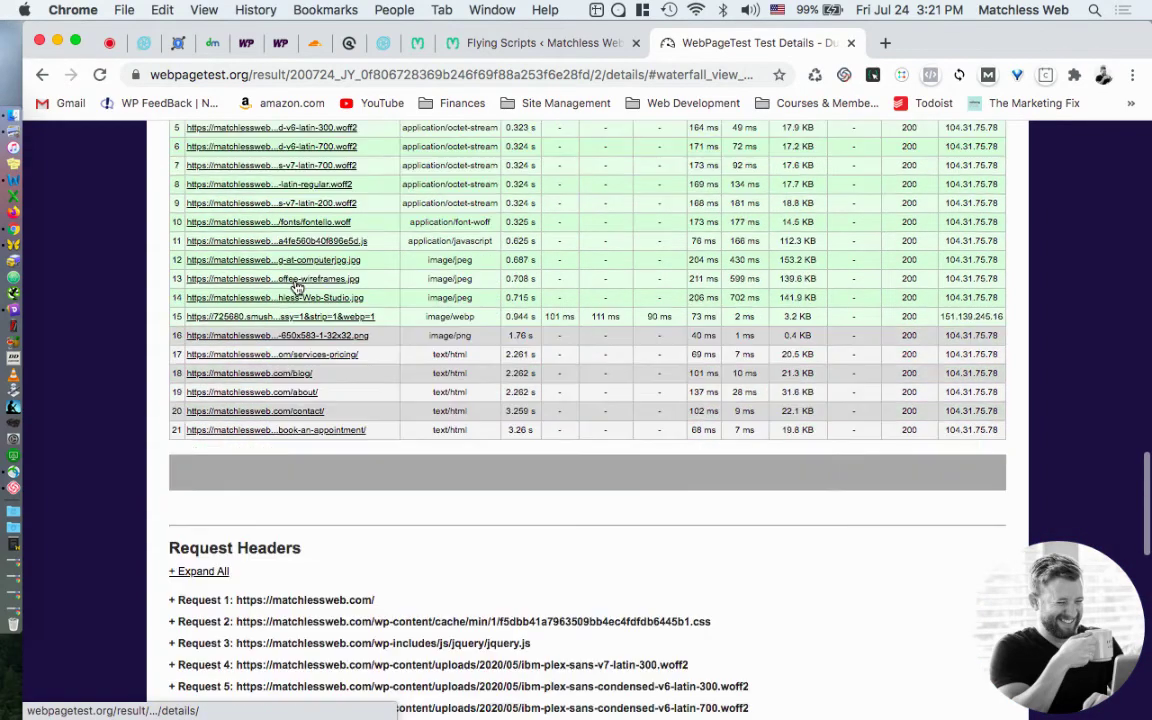
scroll(296, 287, "up", 3)
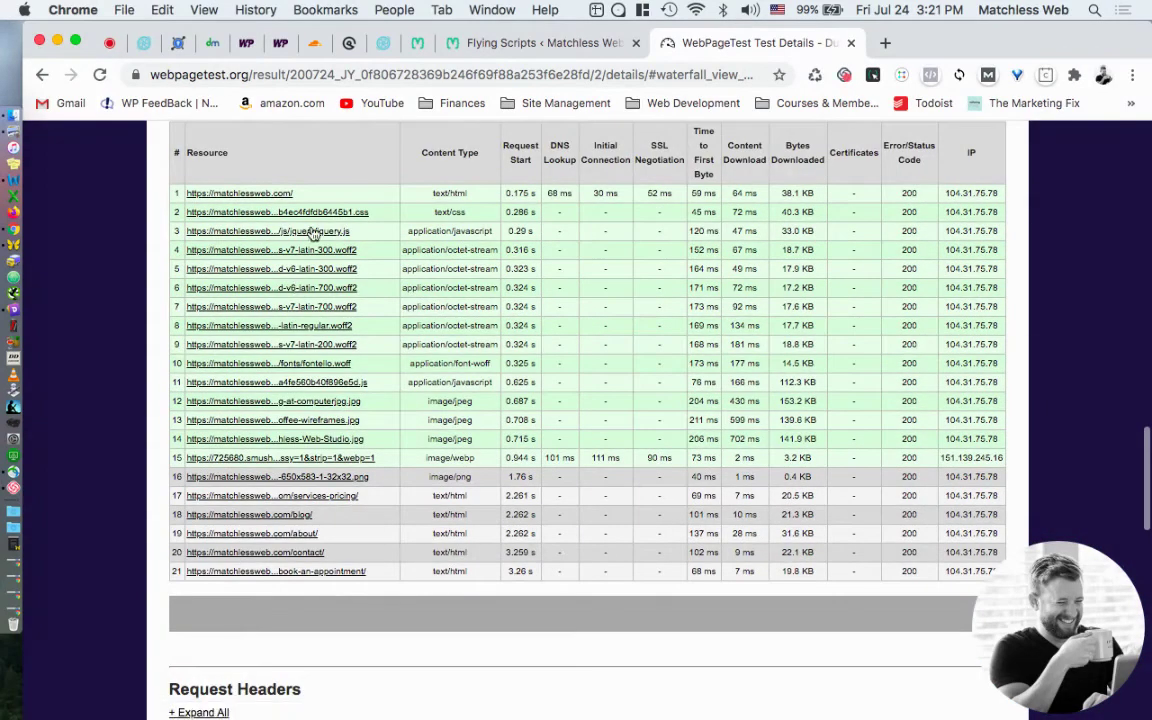
scroll(384, 428, "down", 1)
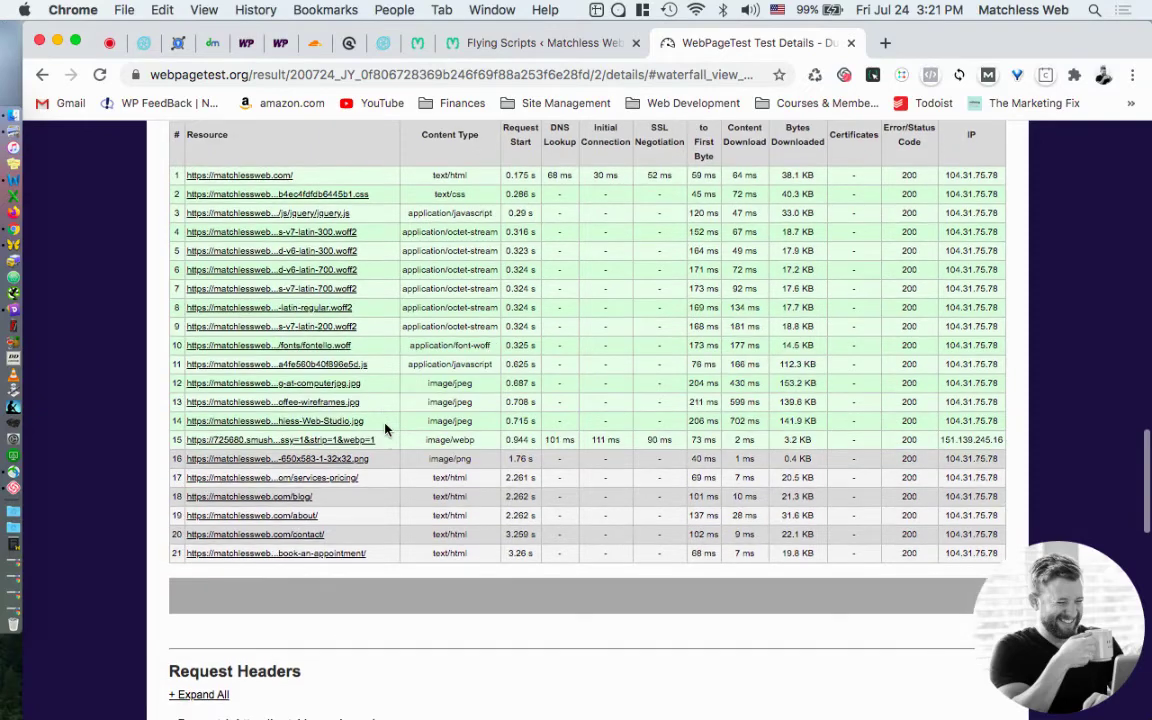
scroll(326, 555, "down", 4)
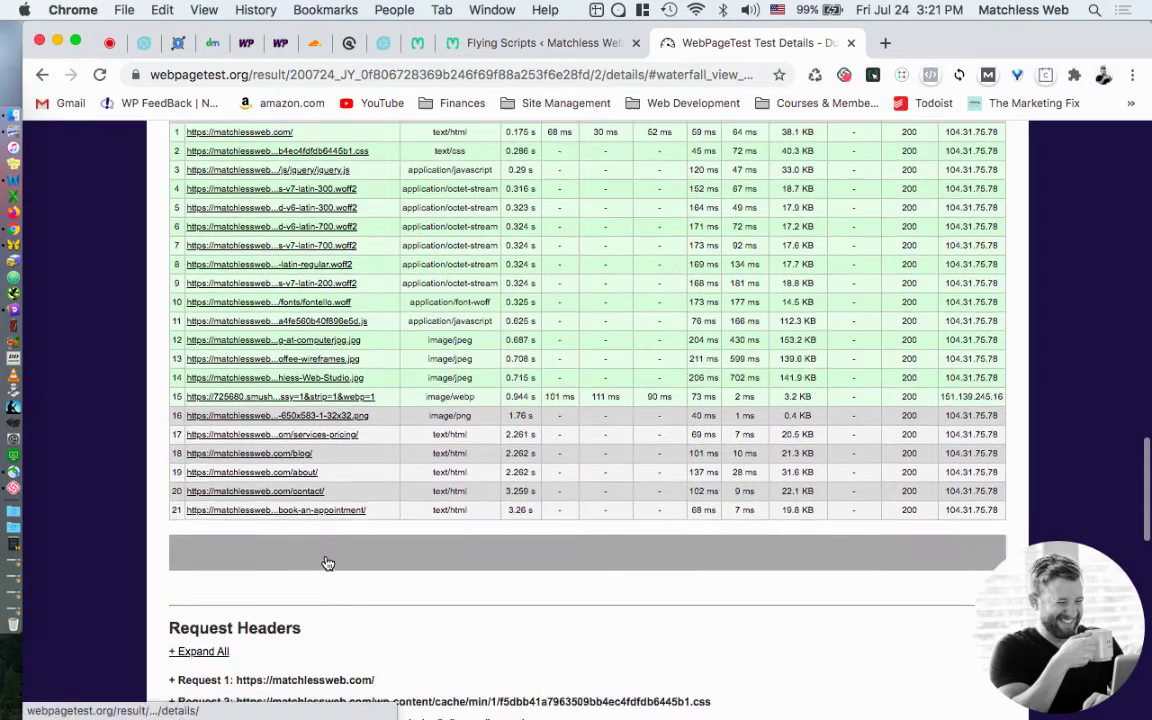
scroll(327, 560, "up", 5)
scroll(292, 499, "up", 1)
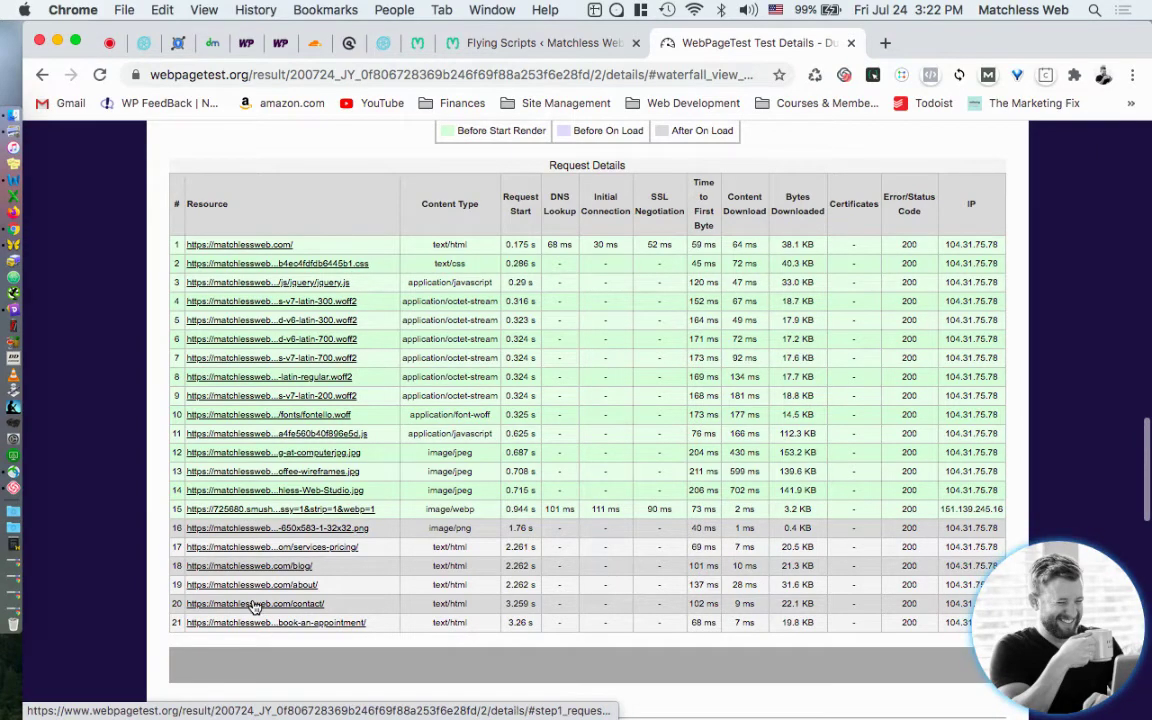
scroll(298, 622, "down", 1)
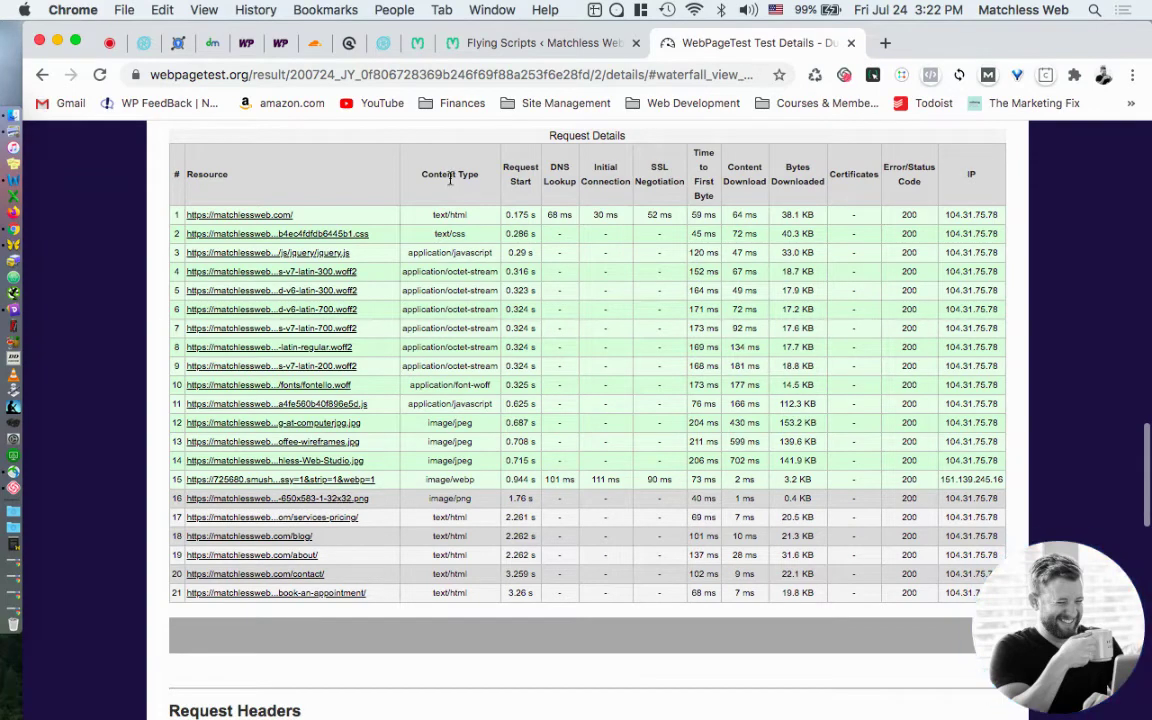
- Return to Flying Scripts, review the Include Keywords list and check the Timeout choices, keeping 5s selected
left_click(497, 47)
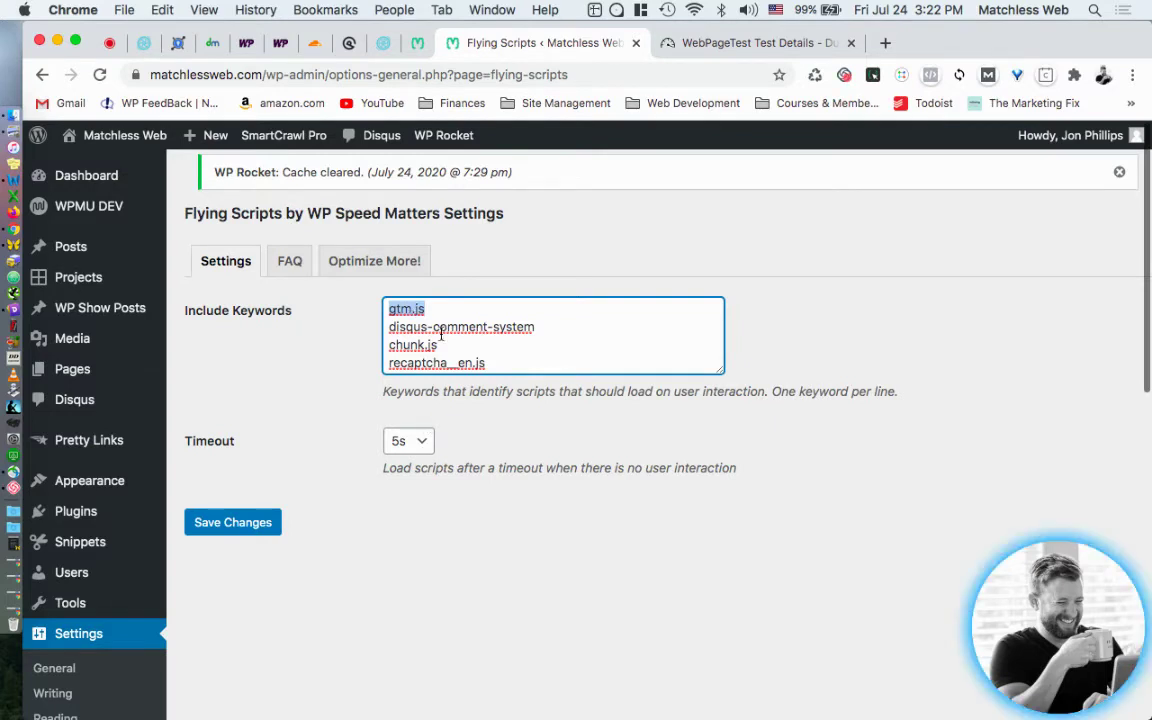
scroll(441, 333, "down", 3)
scroll(441, 333, "up", 5)
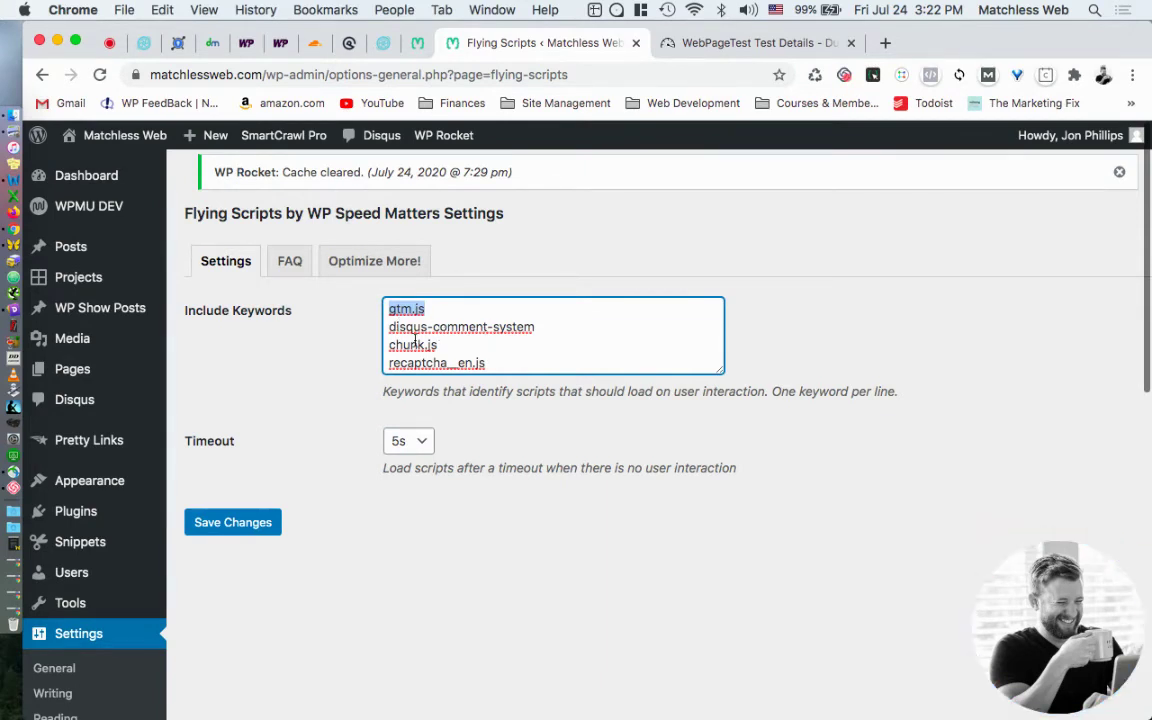
left_click(418, 444)
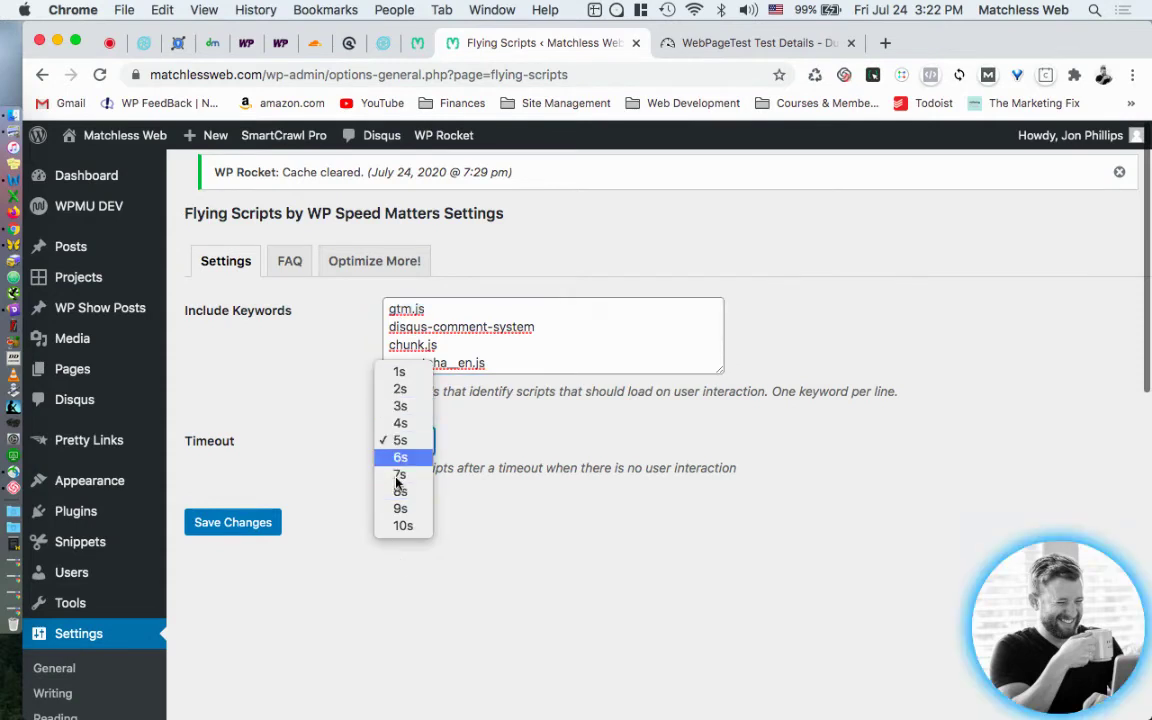
left_click(400, 441)
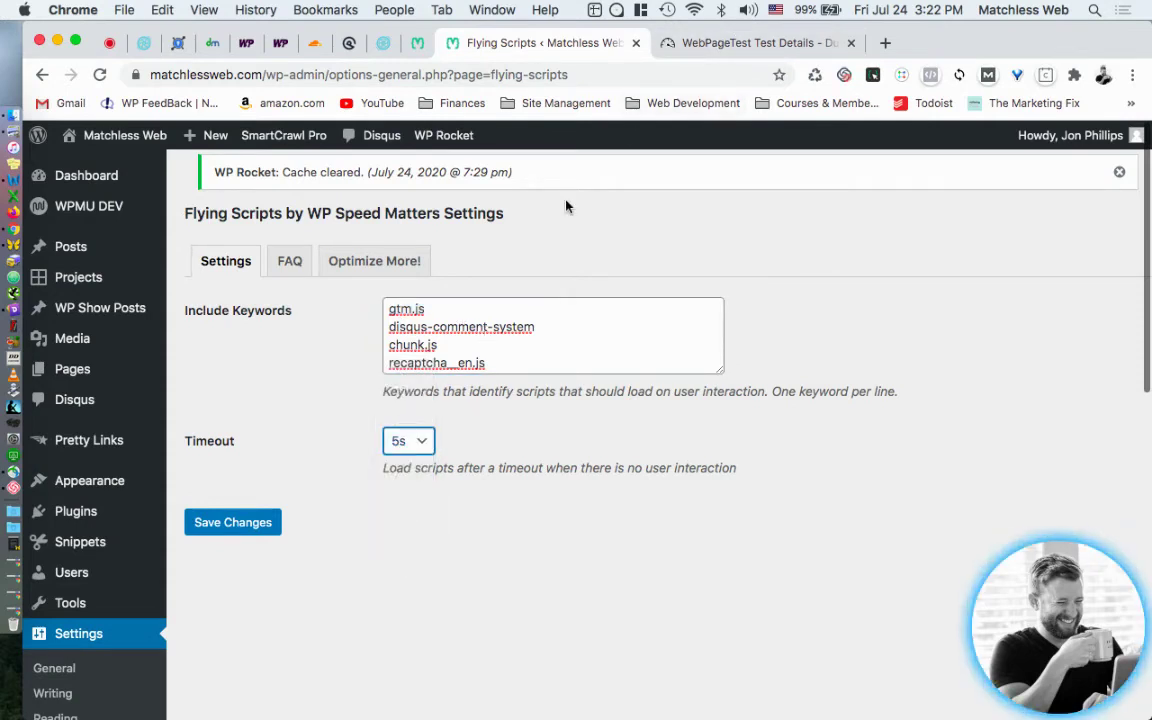
- Check the WebPageTest request list again and highlight the gtm.js and disqus-comment-system keywords in Flying Scripts
key("ctrl+Tab")
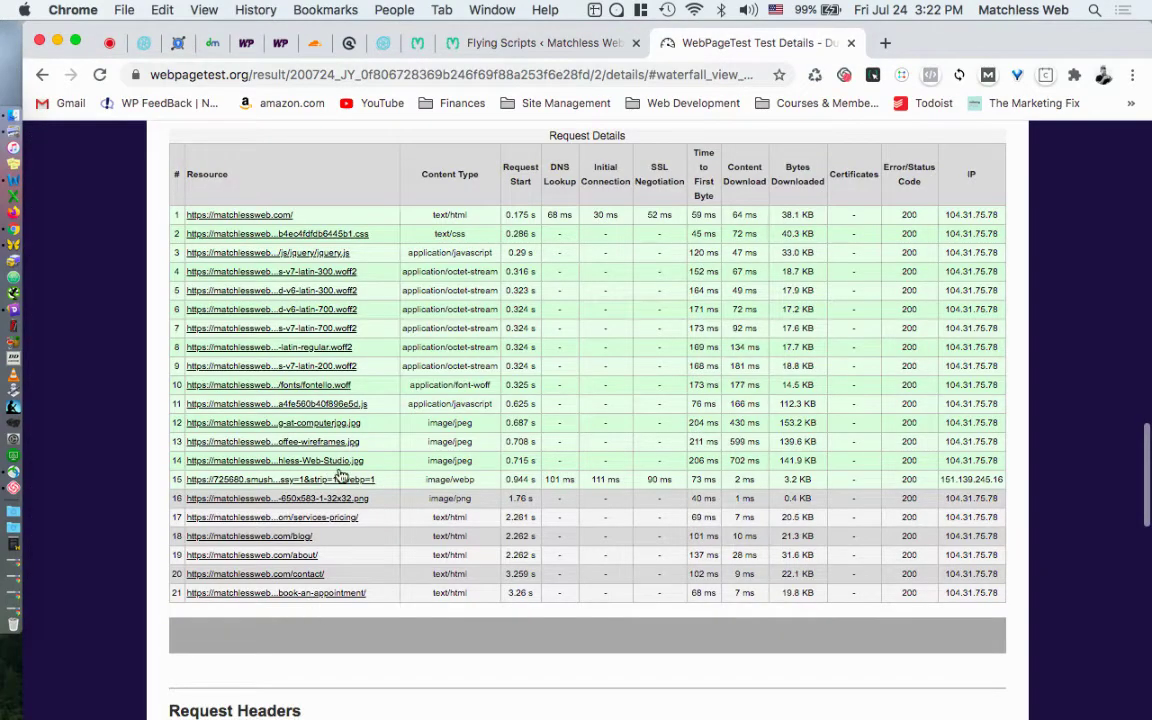
left_click(527, 43)
double_click(405, 310)
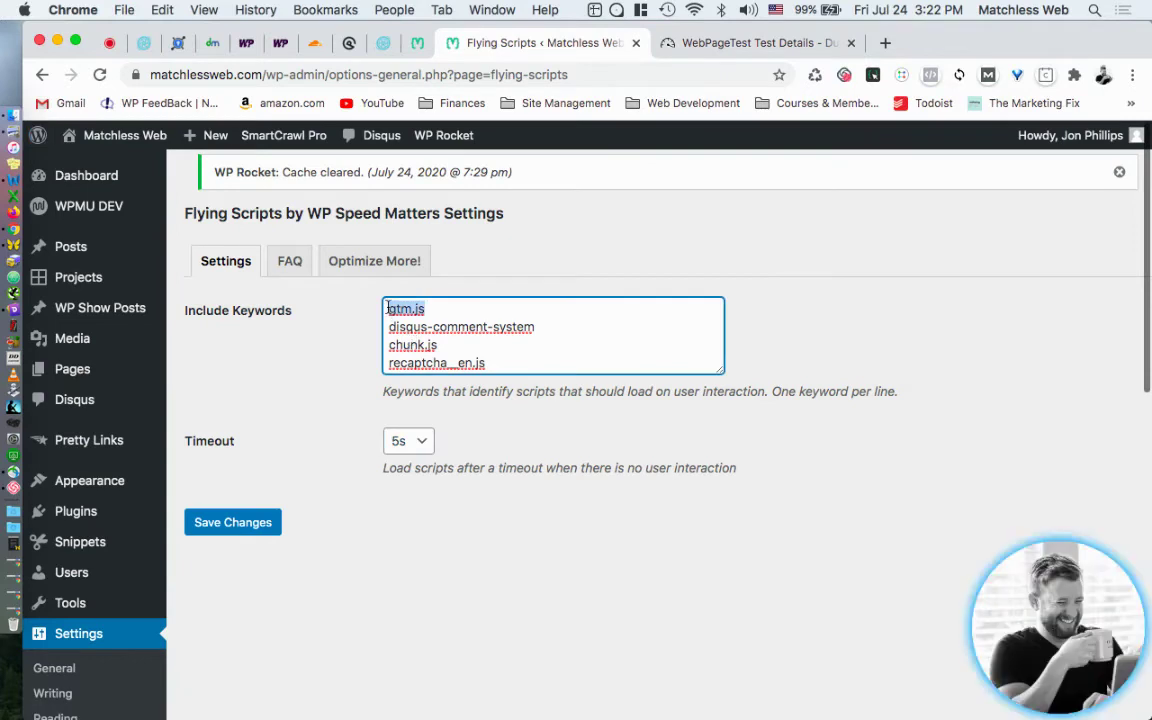
left_click_drag(389, 327, 534, 326)
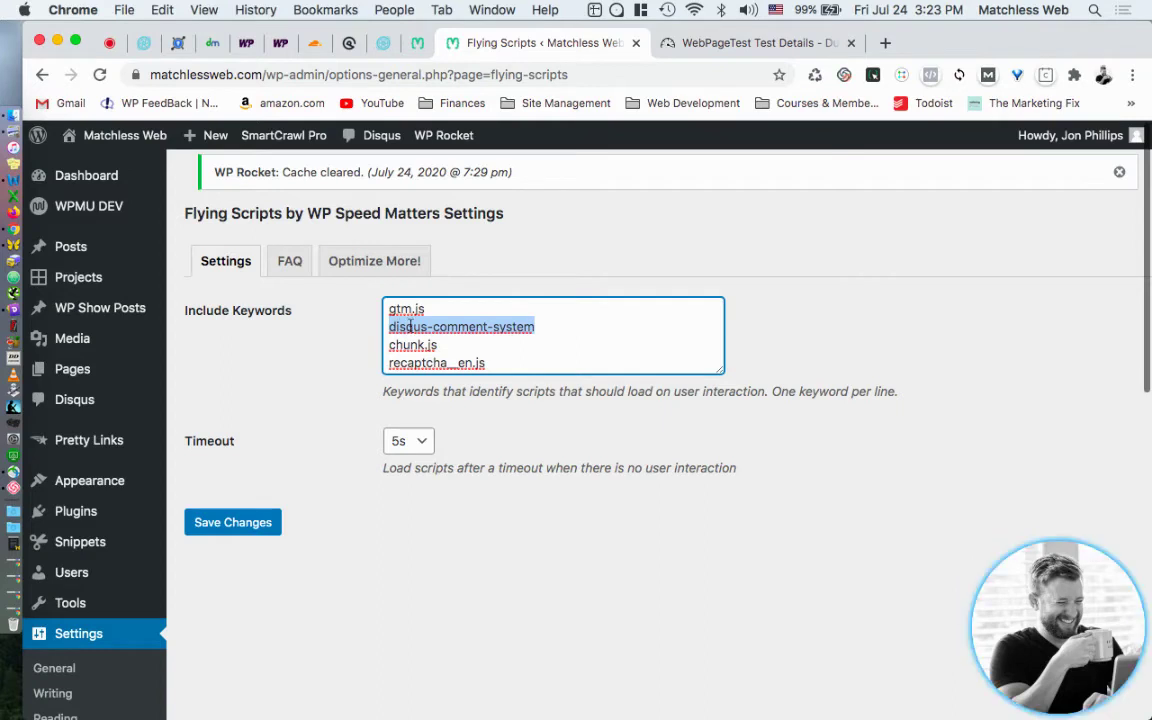
- Highlight the forminator-form.min.js, moment.min.js and front.multi.min.js keywords, and briefly check WP Rocket's Preload settings against them
scroll(410, 327, "down", 2)
scroll(410, 327, "down", 1)
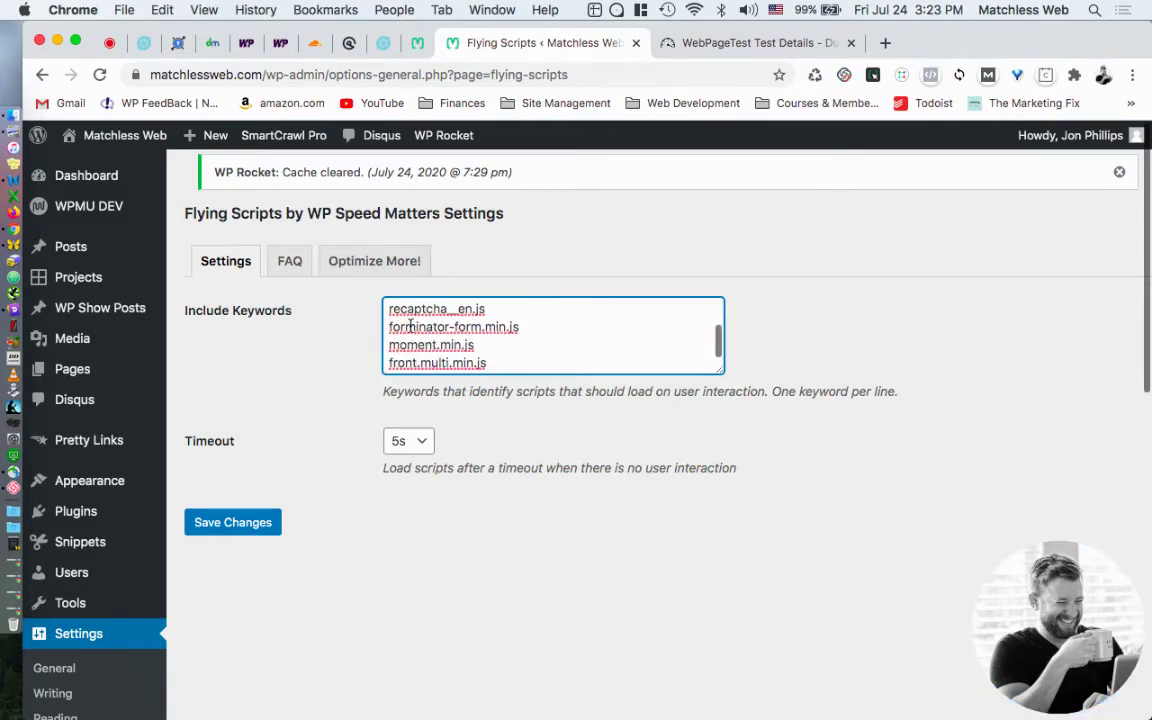
left_click_drag(389, 327, 507, 363)
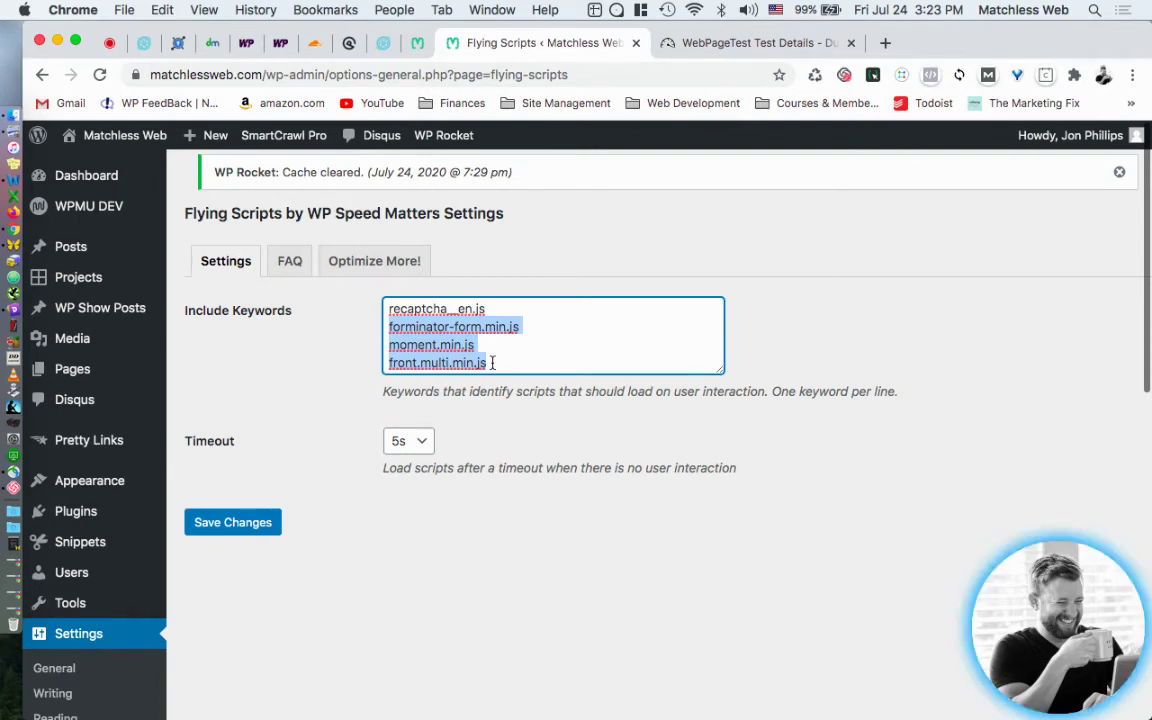
left_click(418, 44)
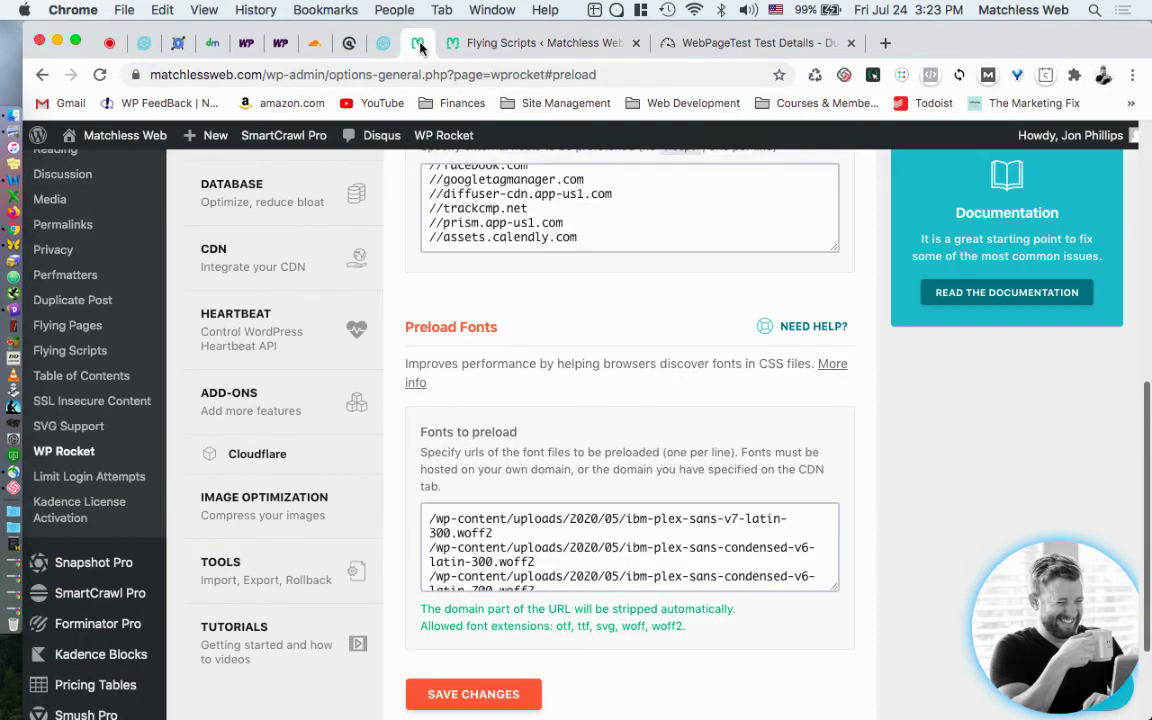
left_click(480, 43)
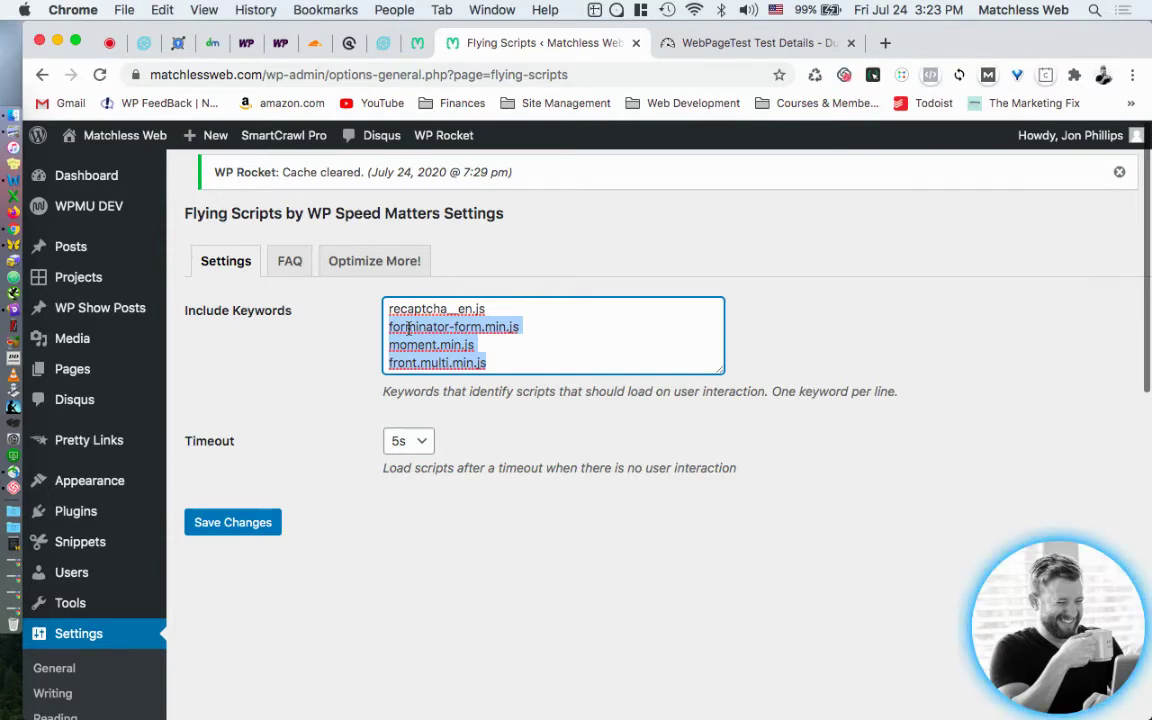
- Switch to the matchlessweb.com homepage and view the "4 Easy-to-Avoid Mistakes When Hiring a Web Designer" guide section near the footer
left_click(110, 43)
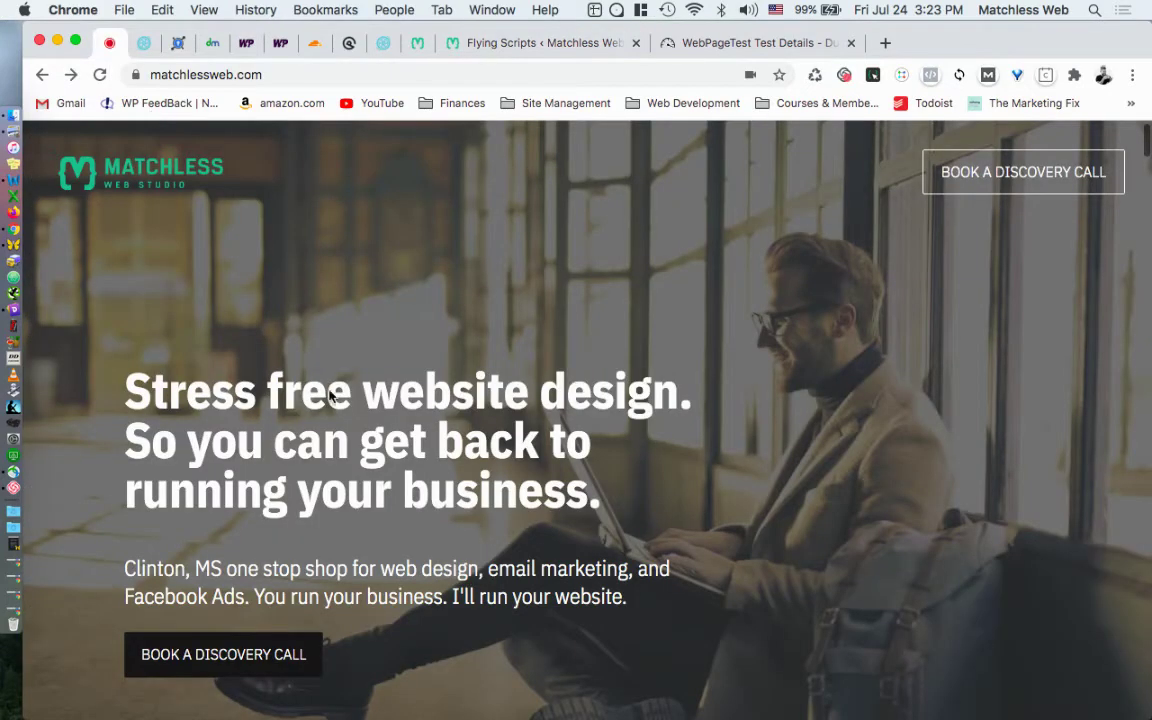
scroll(330, 395, "down", 20)
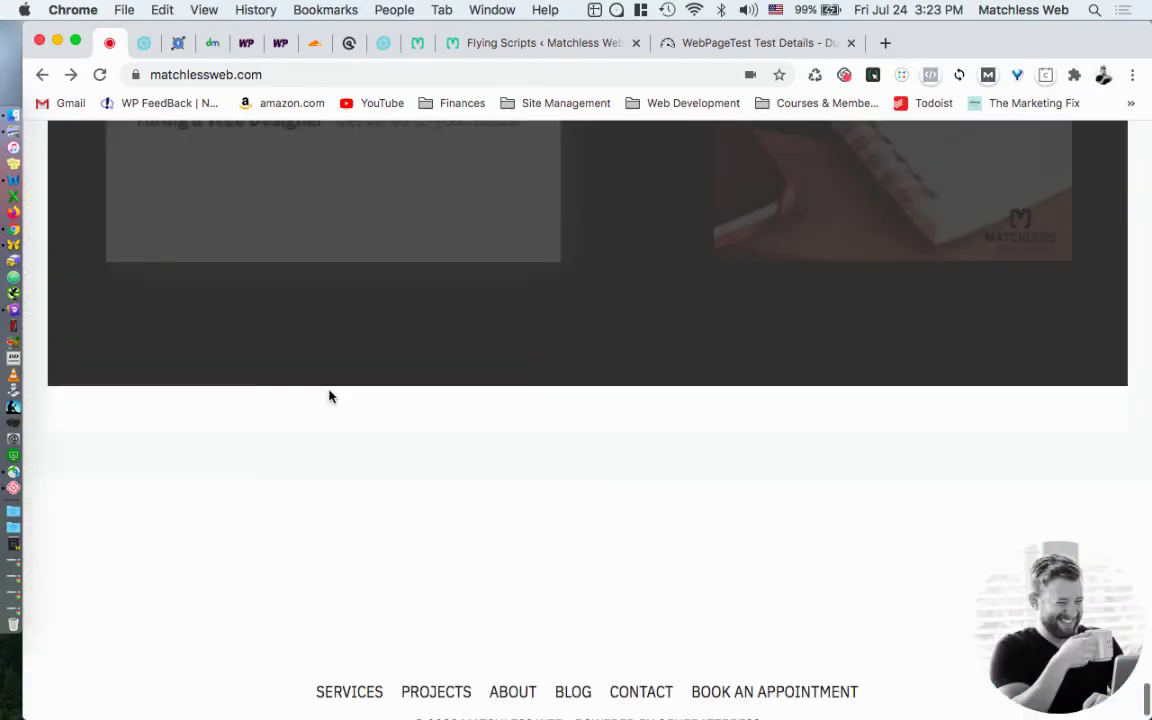
scroll(330, 396, "up", 5)
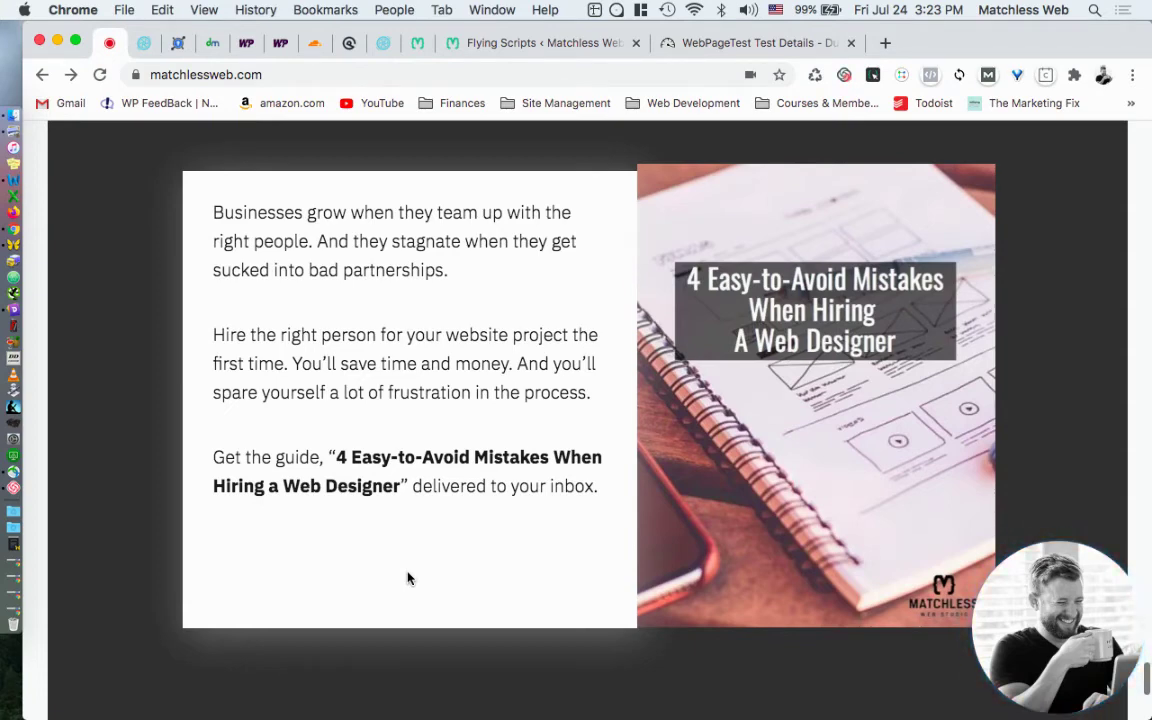
- Open the Perfmatters settings in a separate browser tab and review the Options toggles from Disable Emojis through Disable Google Fonts
left_click(418, 50)
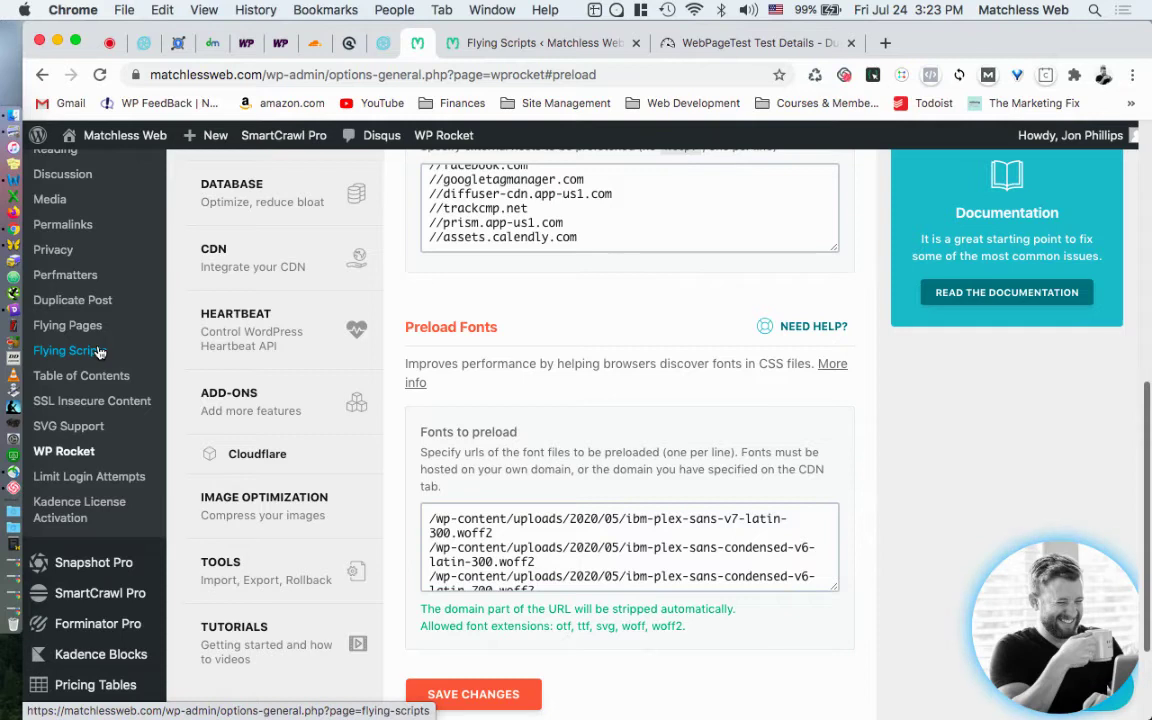
scroll(95, 345, "up", 1)
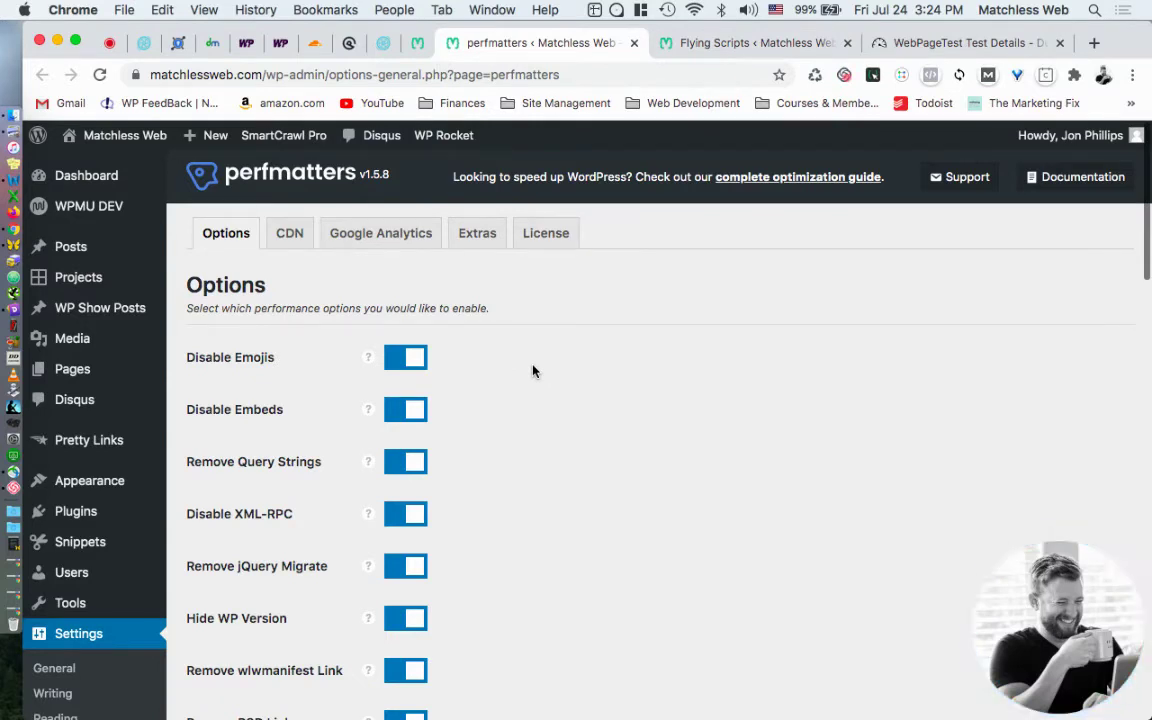
scroll(555, 404, "down", 2)
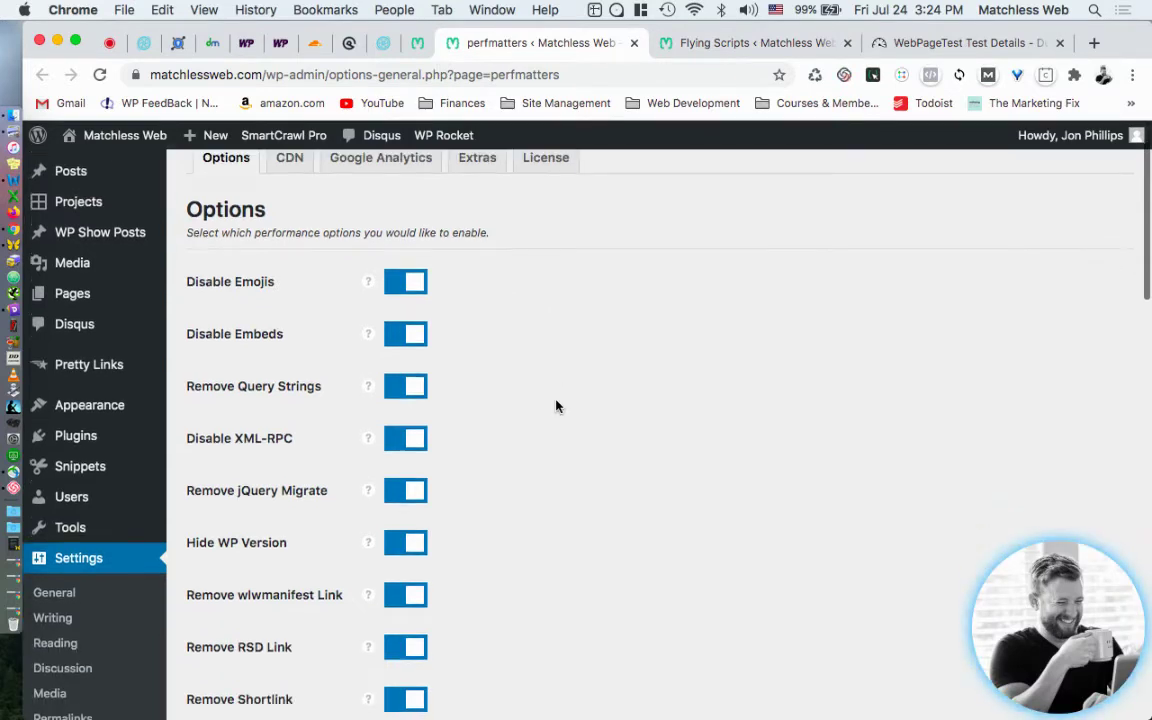
scroll(555, 404, "down", 2)
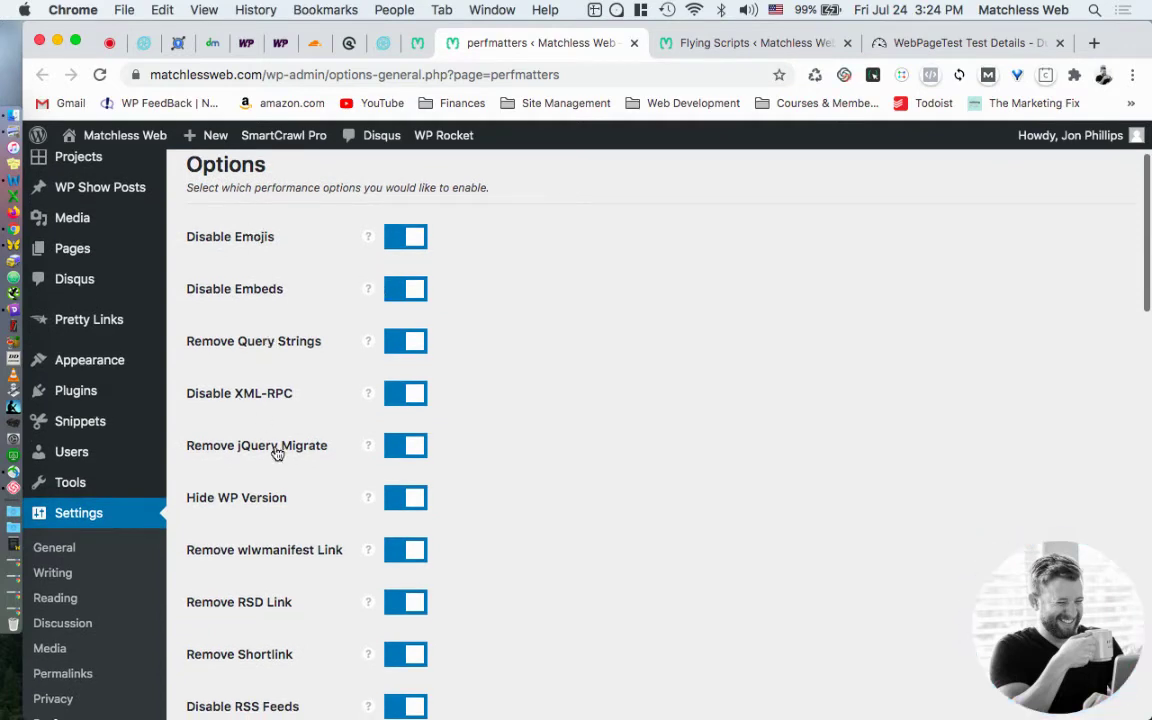
scroll(396, 476, "down", 3)
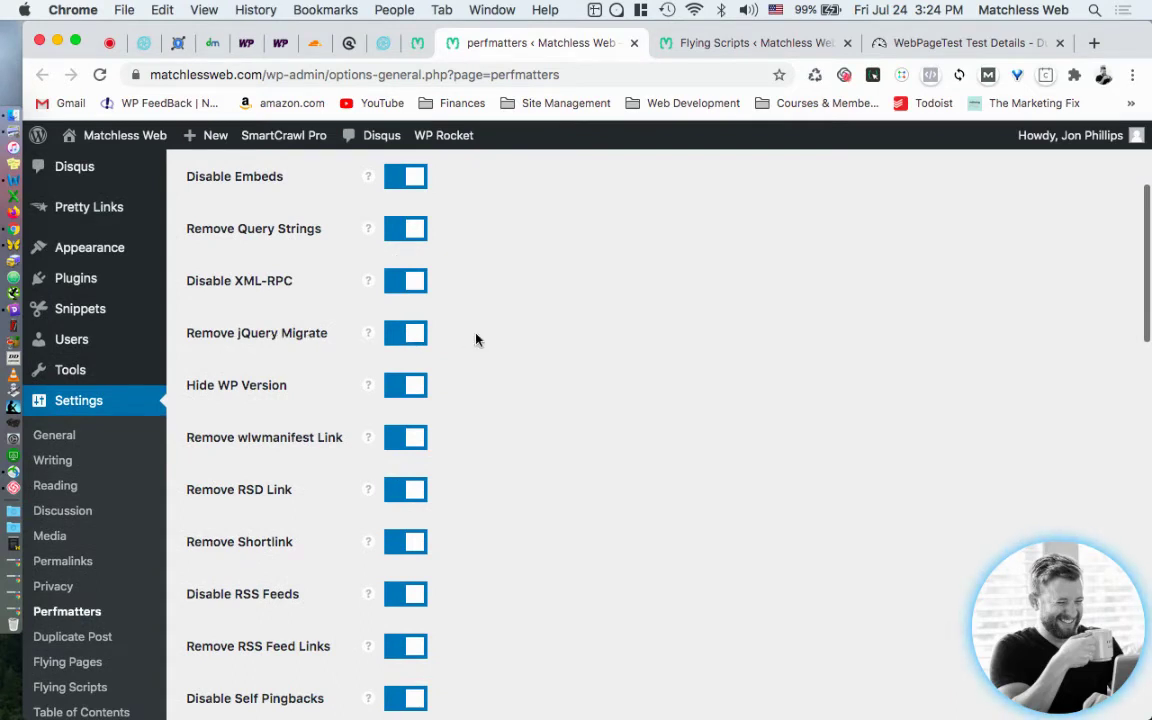
scroll(476, 340, "down", 5)
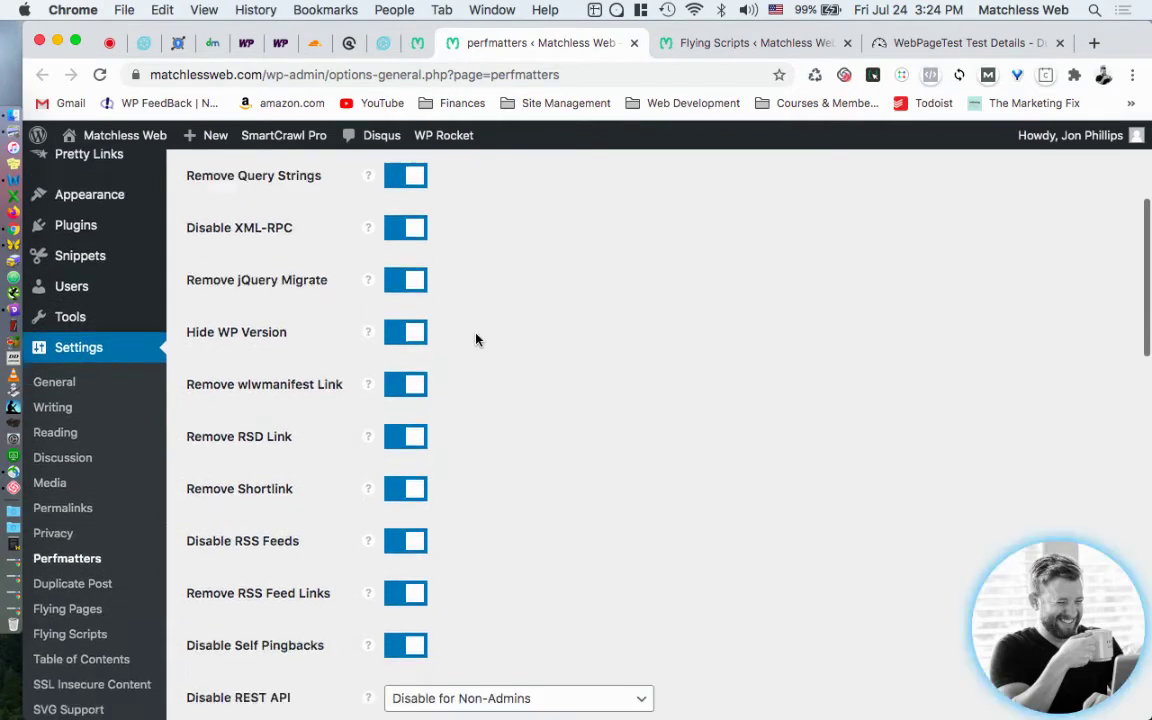
scroll(476, 340, "down", 5)
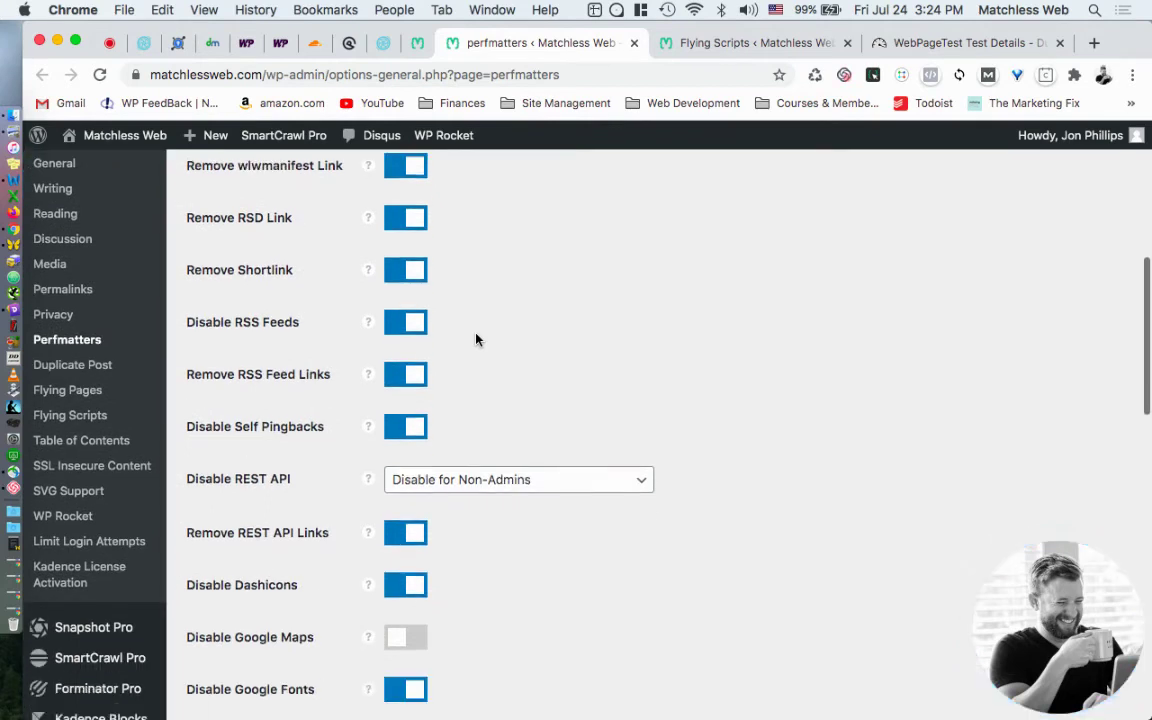
scroll(470, 380, "down", 1)
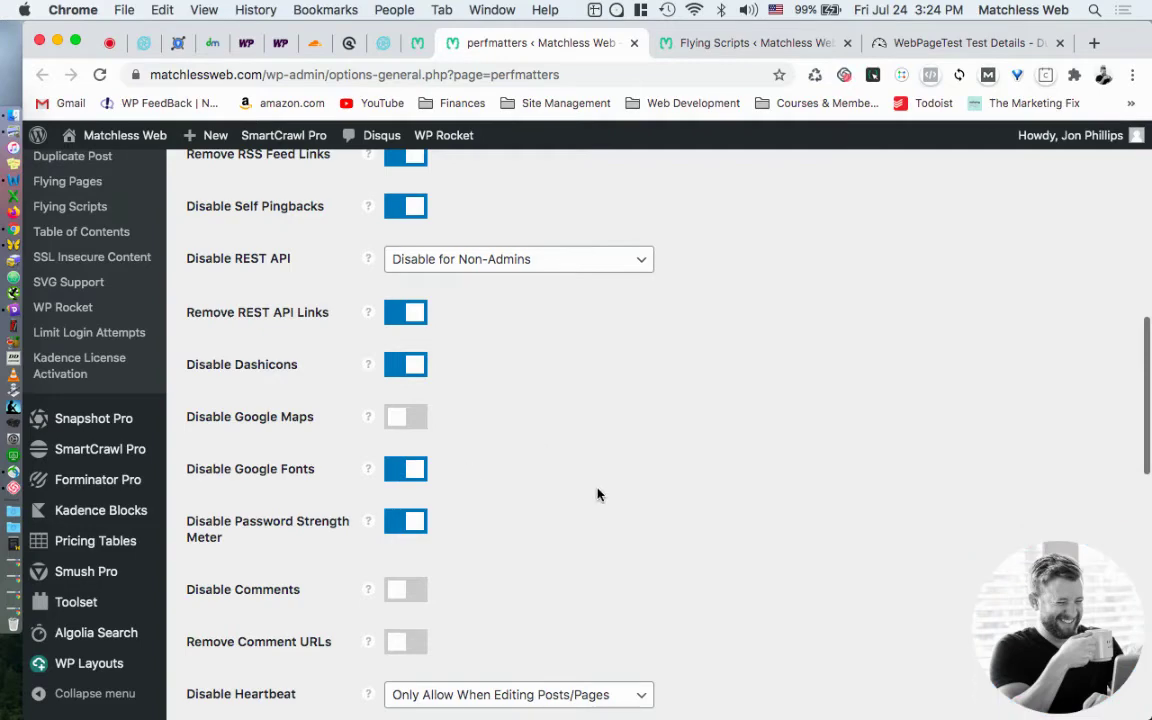
- Review the remaining Perfmatters options, from the comment and heartbeat settings through the Lazy Loading and WooCommerce sections
scroll(598, 494, "down", 5)
scroll(598, 494, "down", 3)
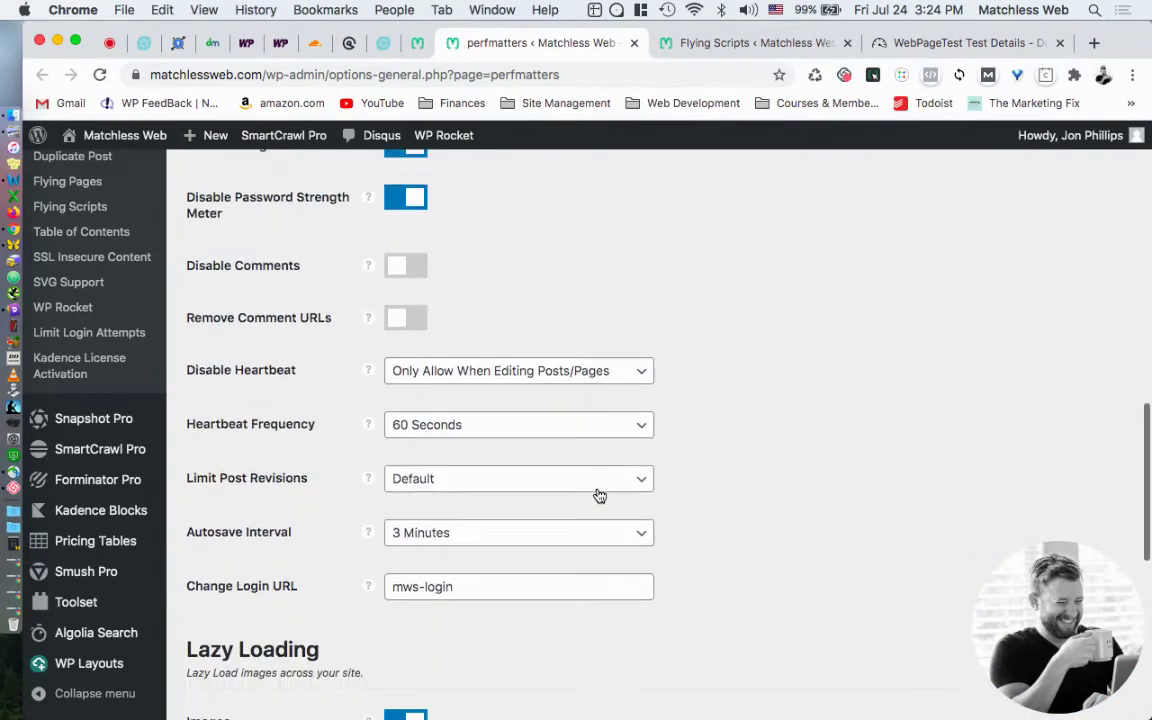
scroll(598, 494, "down", 3)
scroll(598, 494, "down", 3)
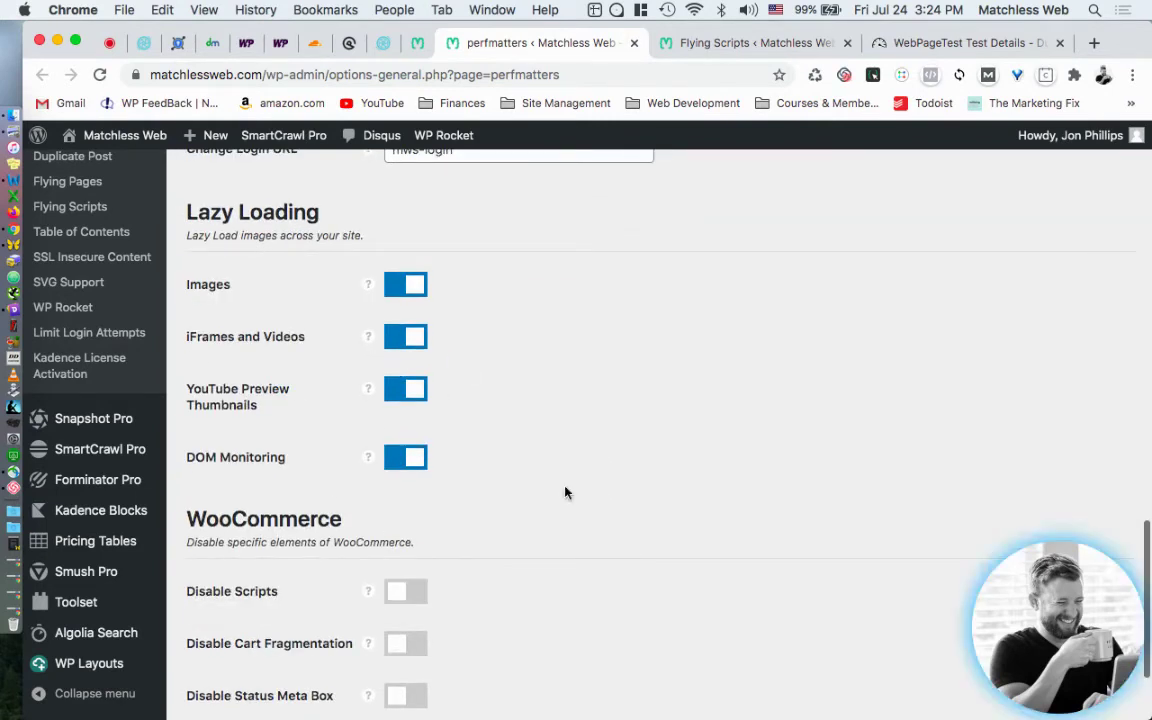
scroll(532, 356, "down", 3)
scroll(532, 356, "up", 3)
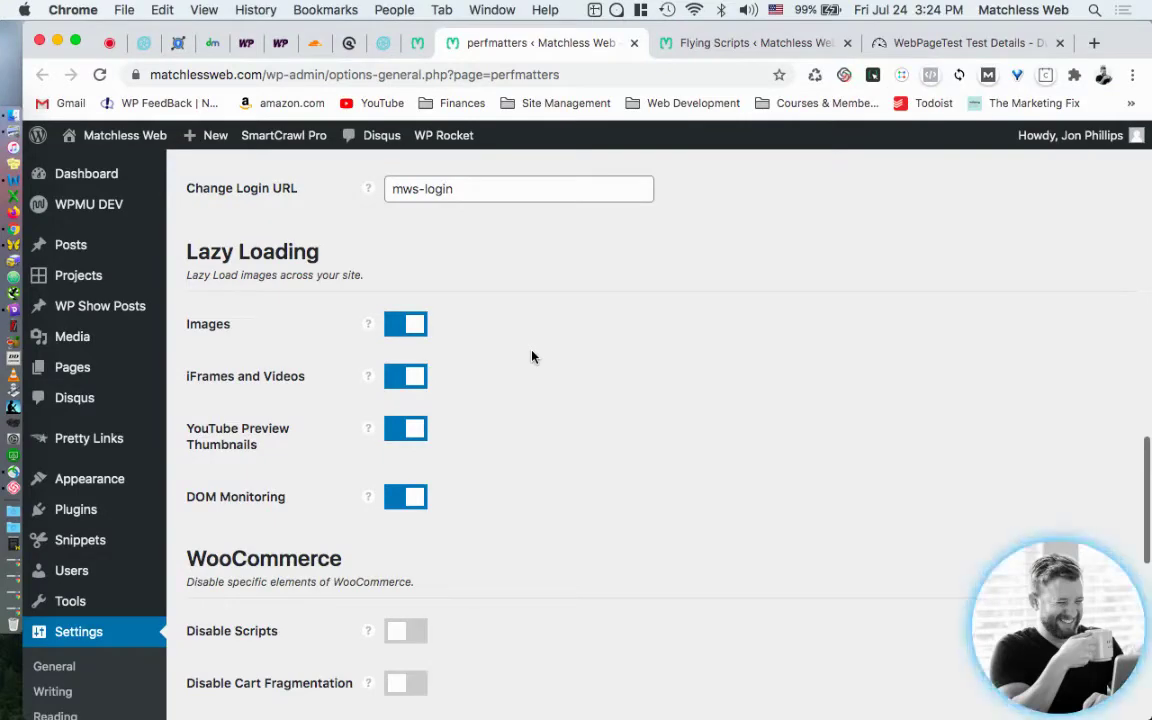
- View the matchlessweb.com homepage from its hero image to the "Website headaches are the worst" section, and return to Perfmatters' Lazy Loading options
left_click(110, 43)
scroll(500, 308, "up", 20)
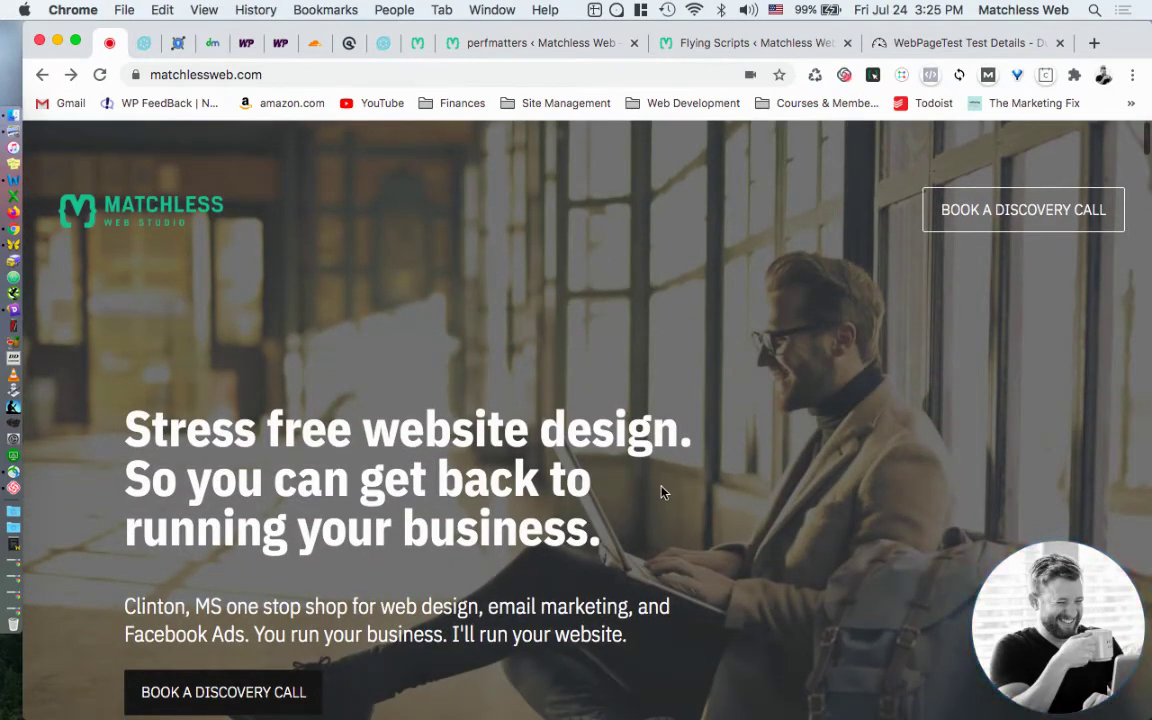
scroll(660, 492, "down", 5)
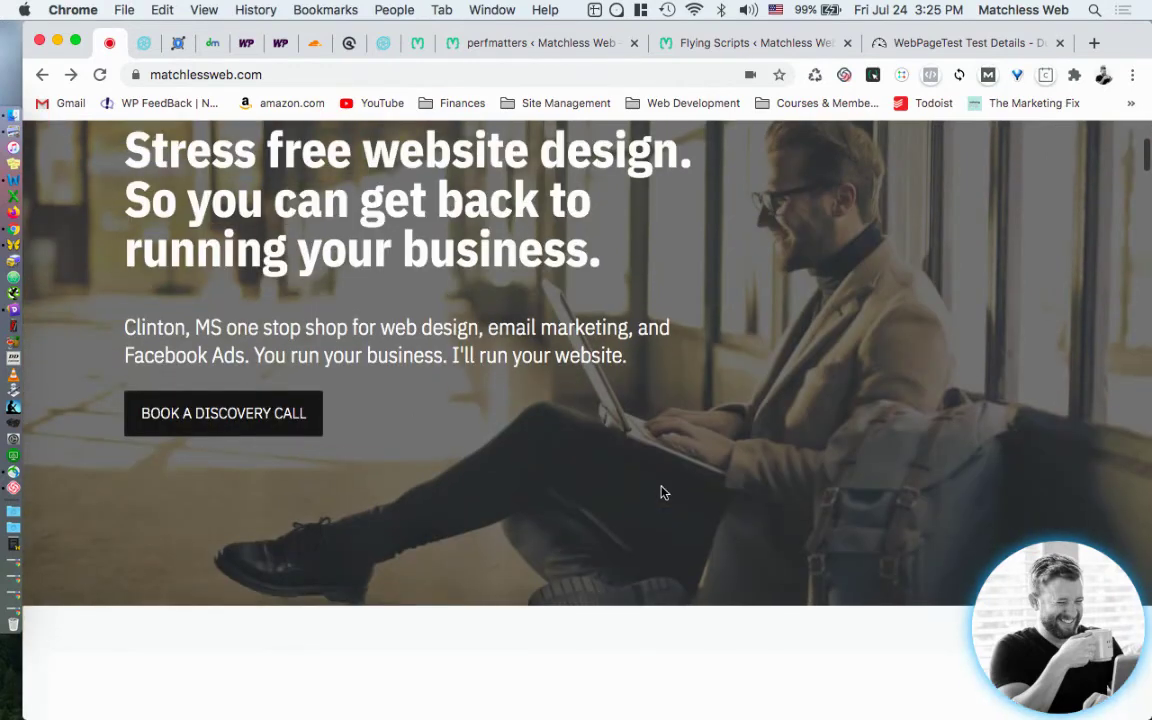
scroll(660, 492, "down", 4)
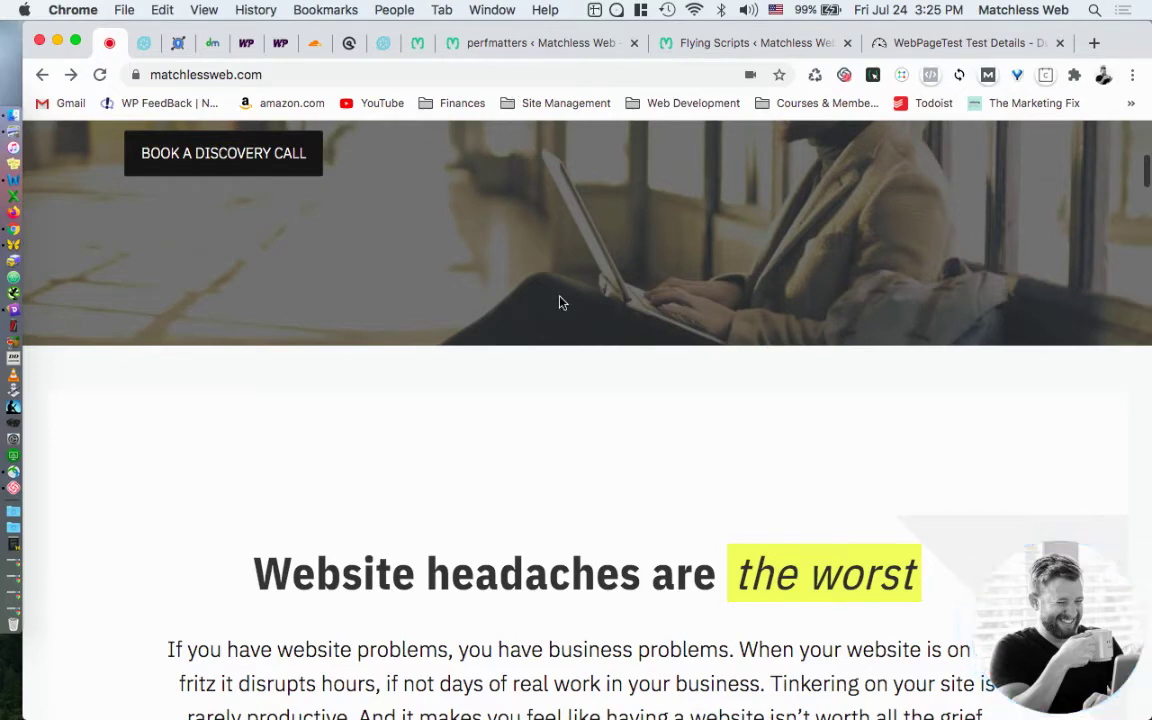
left_click(690, 45)
left_click(540, 48)
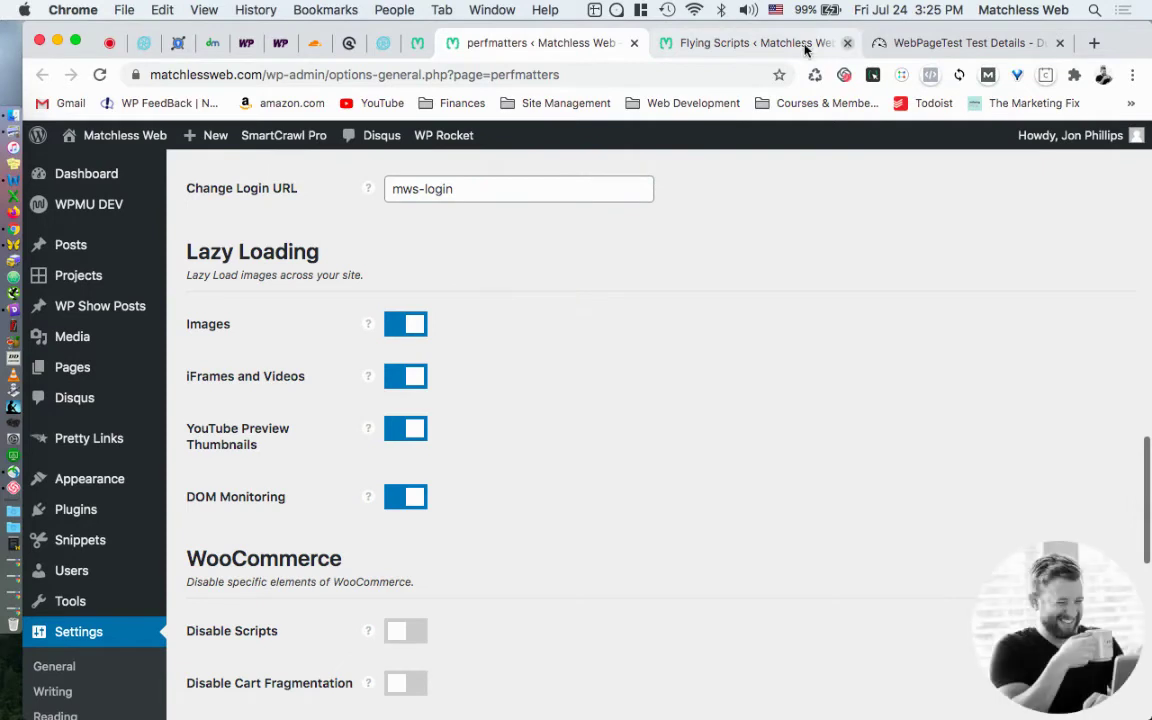
- Review the Flying Scripts keywords and Timeout choices, keeping 5s, and highlight forminator-form.min.js, moment.min.js and front.multi.min.js
left_click(752, 45)
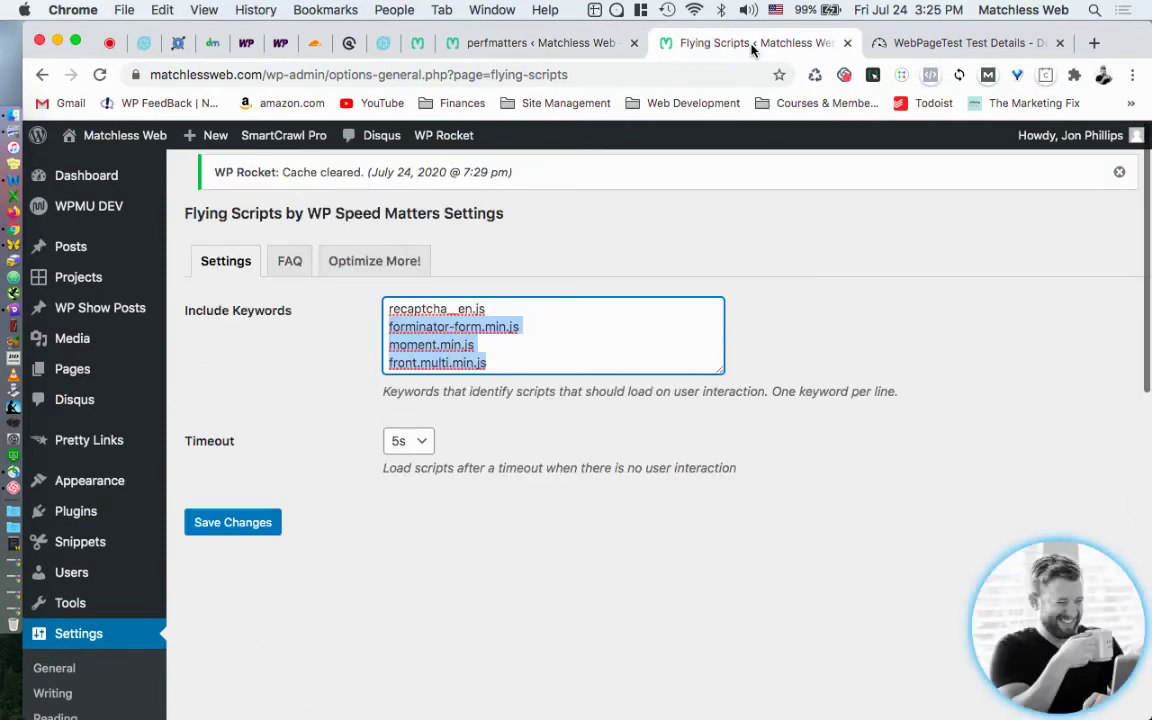
scroll(518, 318, "down", 2)
left_click(510, 297)
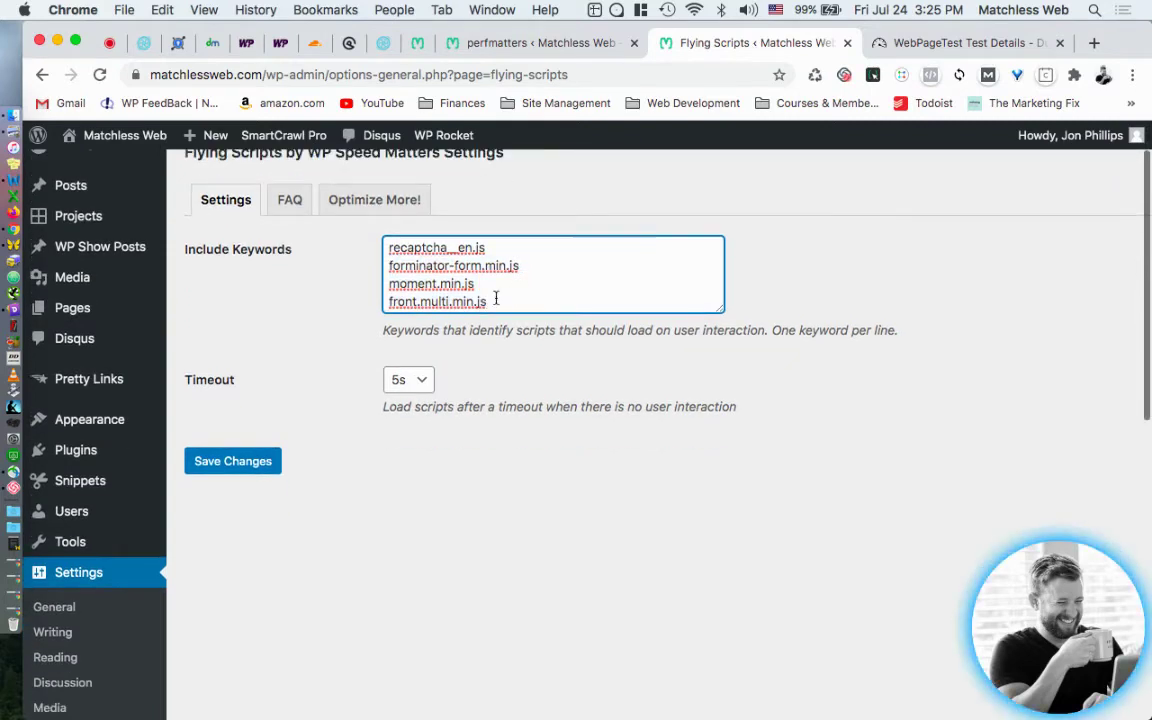
scroll(459, 294, "down", 1)
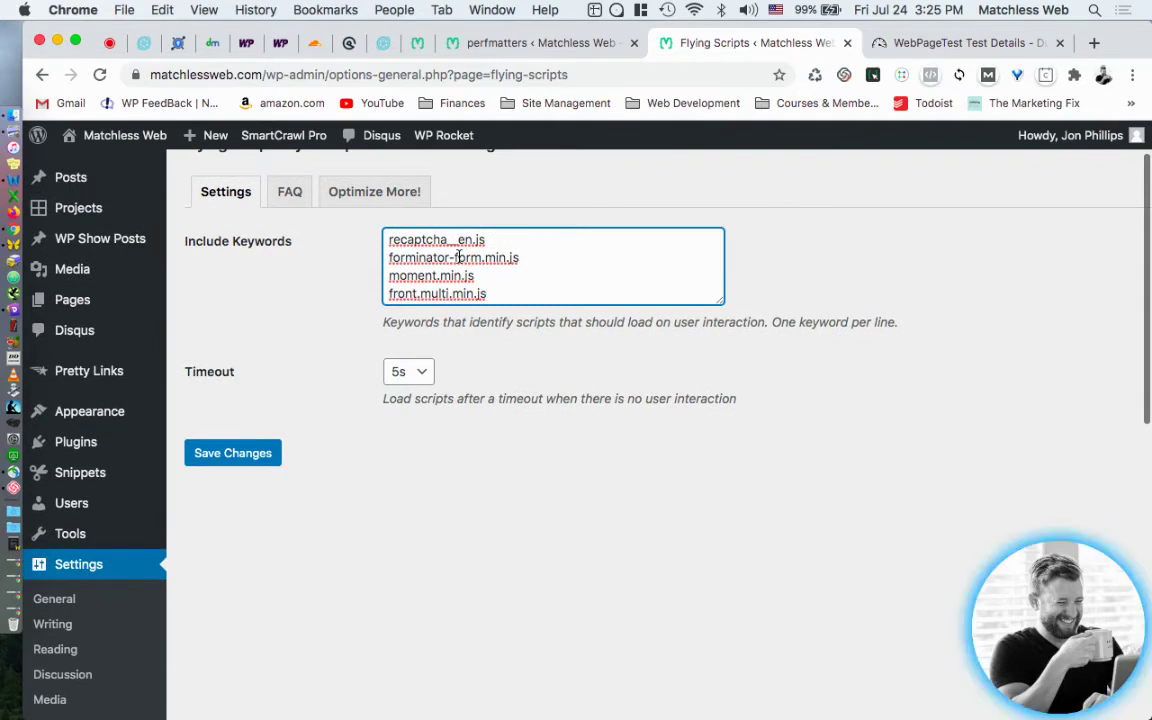
scroll(463, 245, "up", 1)
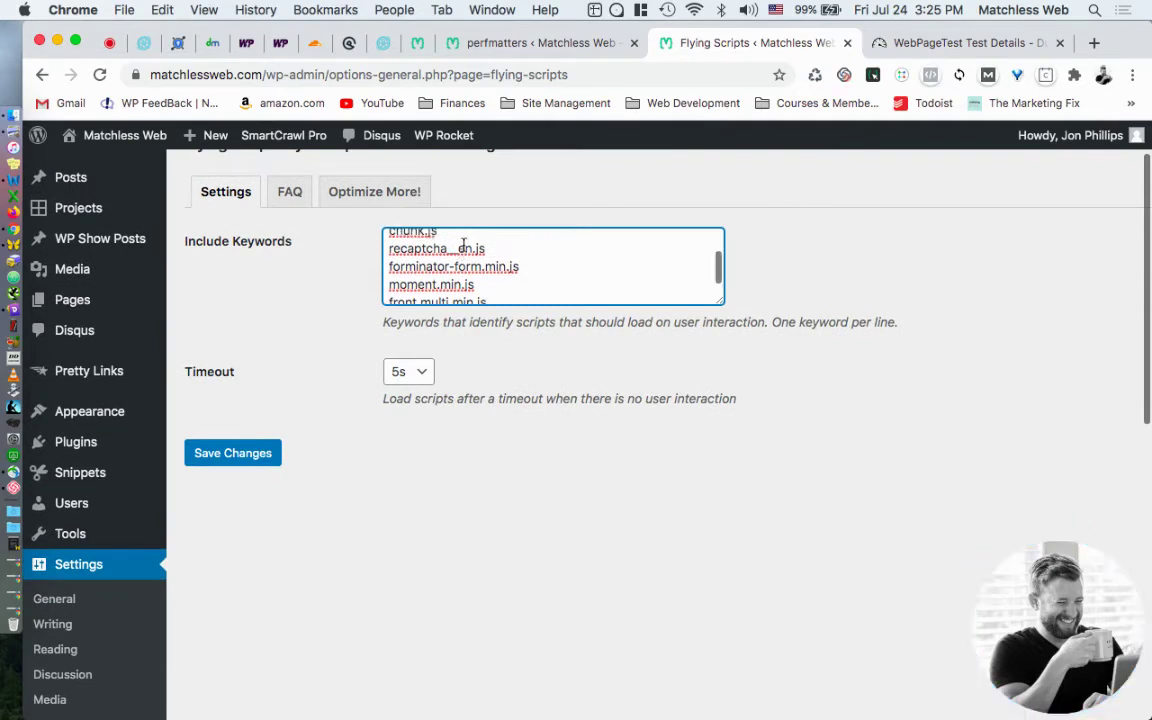
scroll(463, 245, "down", 1)
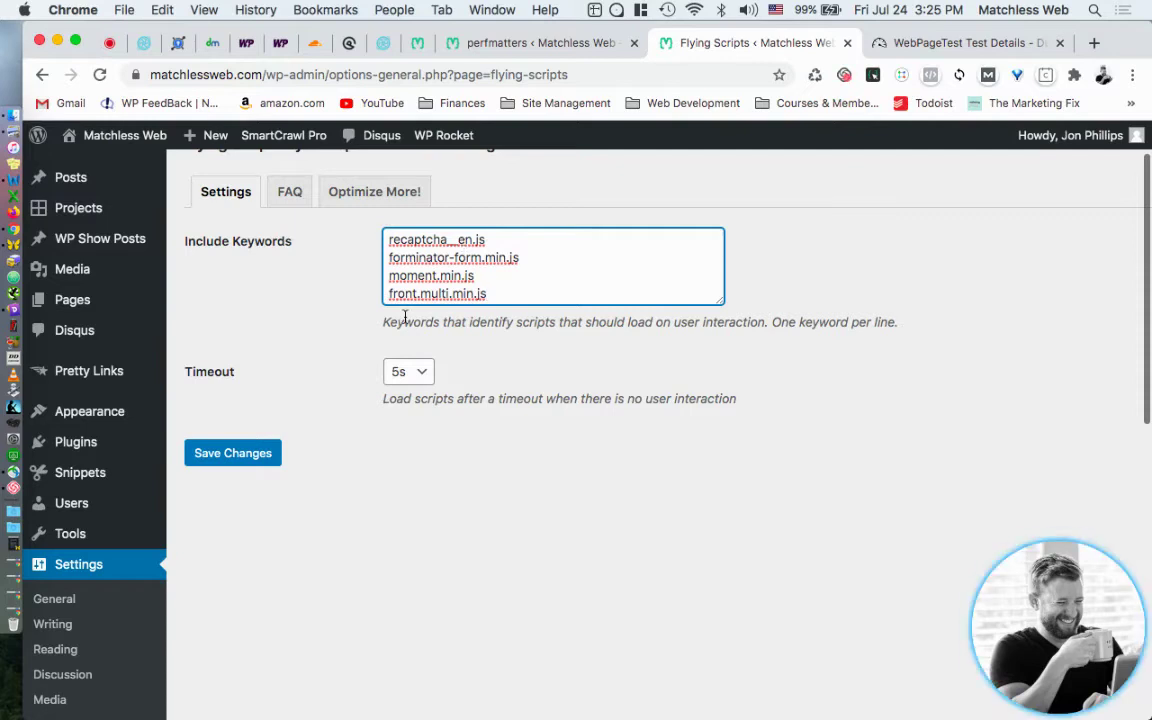
left_click(410, 374)
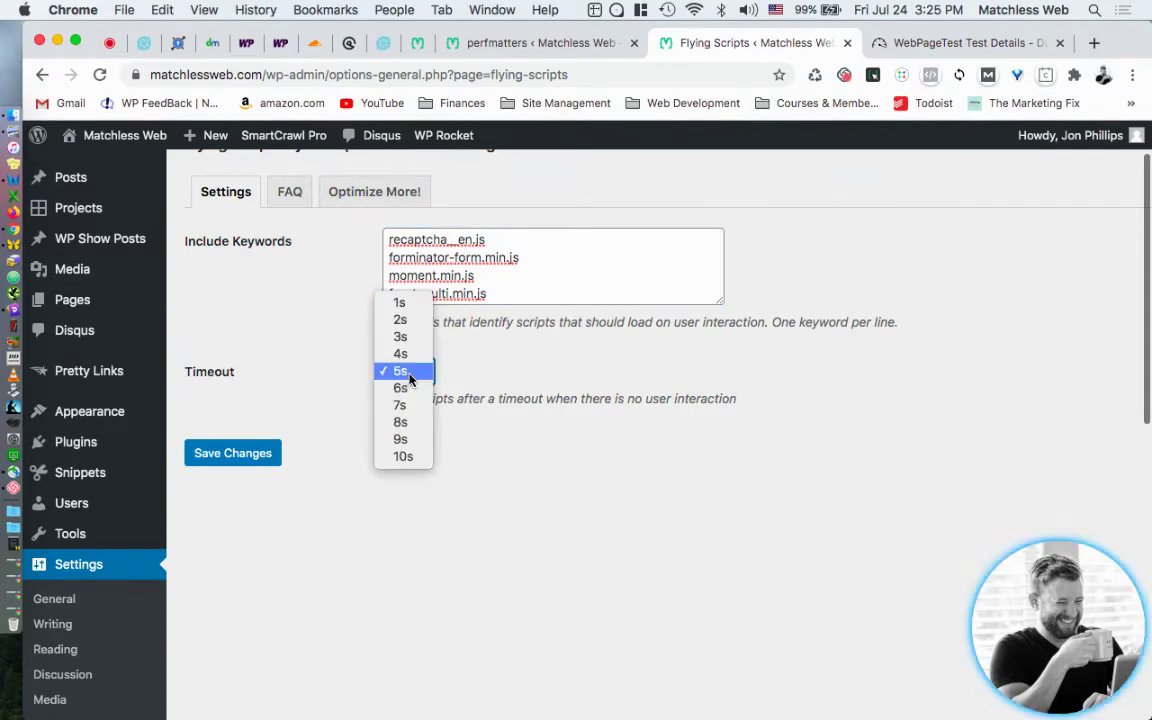
left_click(409, 372)
scroll(487, 297, "down", 1)
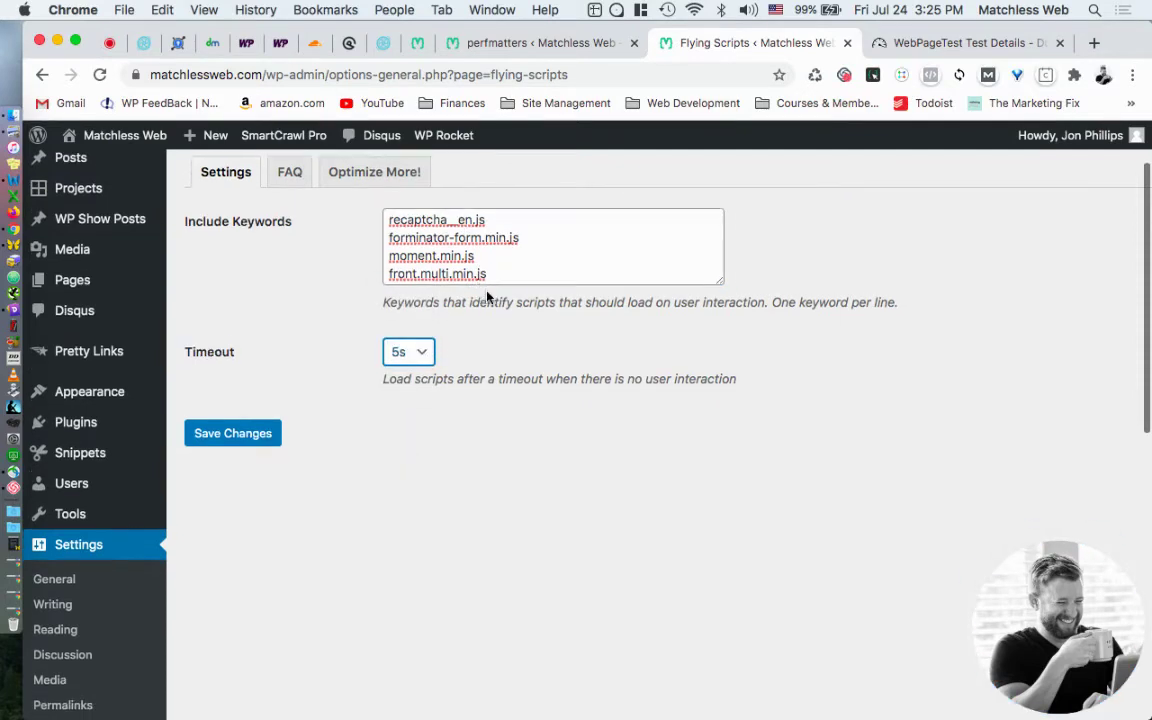
left_click_drag(495, 281, 387, 241)
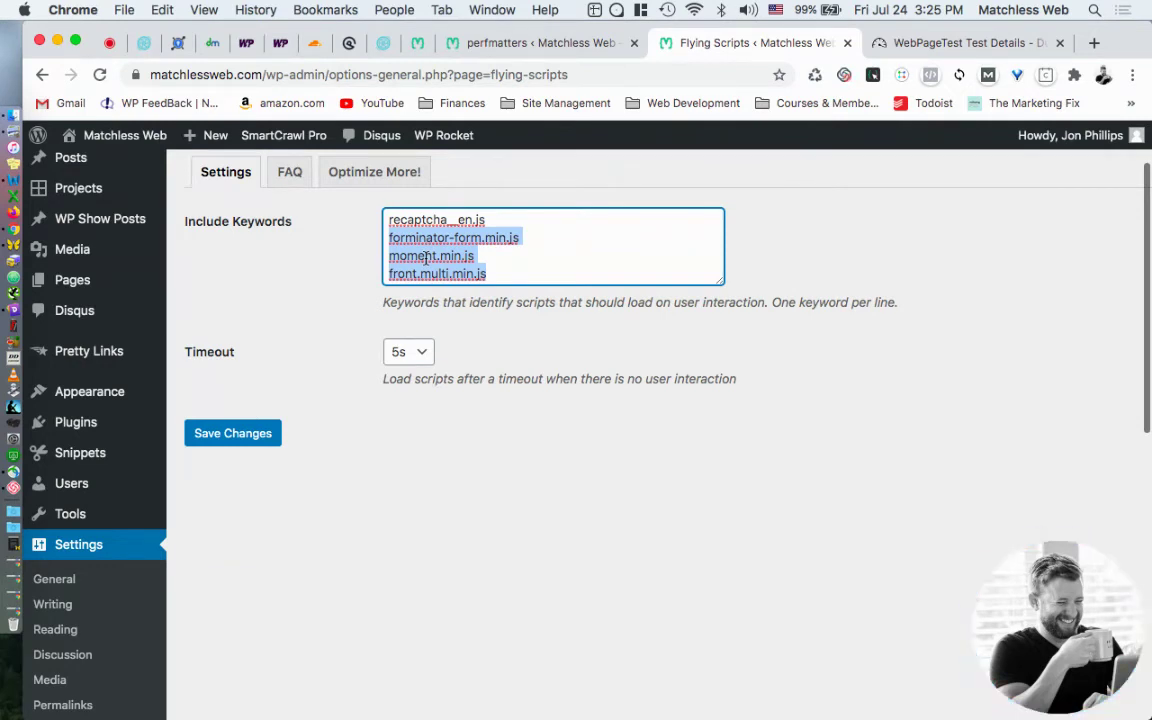
- Return to Perfmatters and examine its CDN, Google Analytics and Extras settings, including the Script Manager option
left_click(493, 45)
scroll(380, 352, "up", 10)
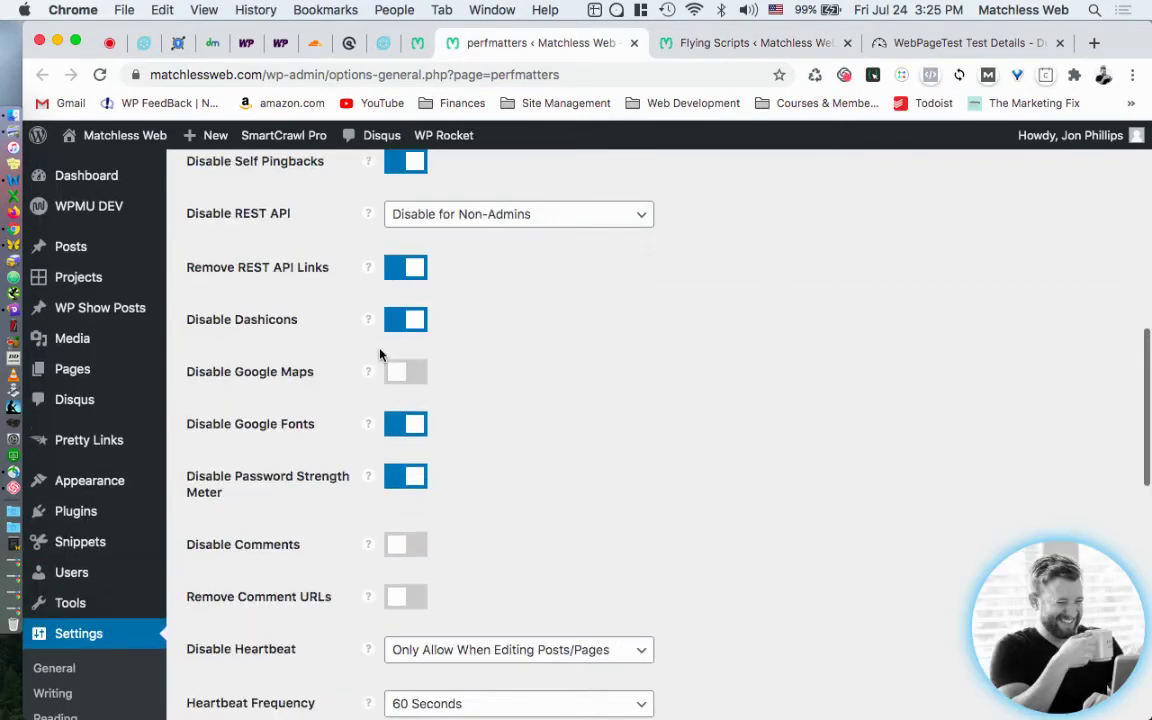
scroll(380, 357, "up", 5)
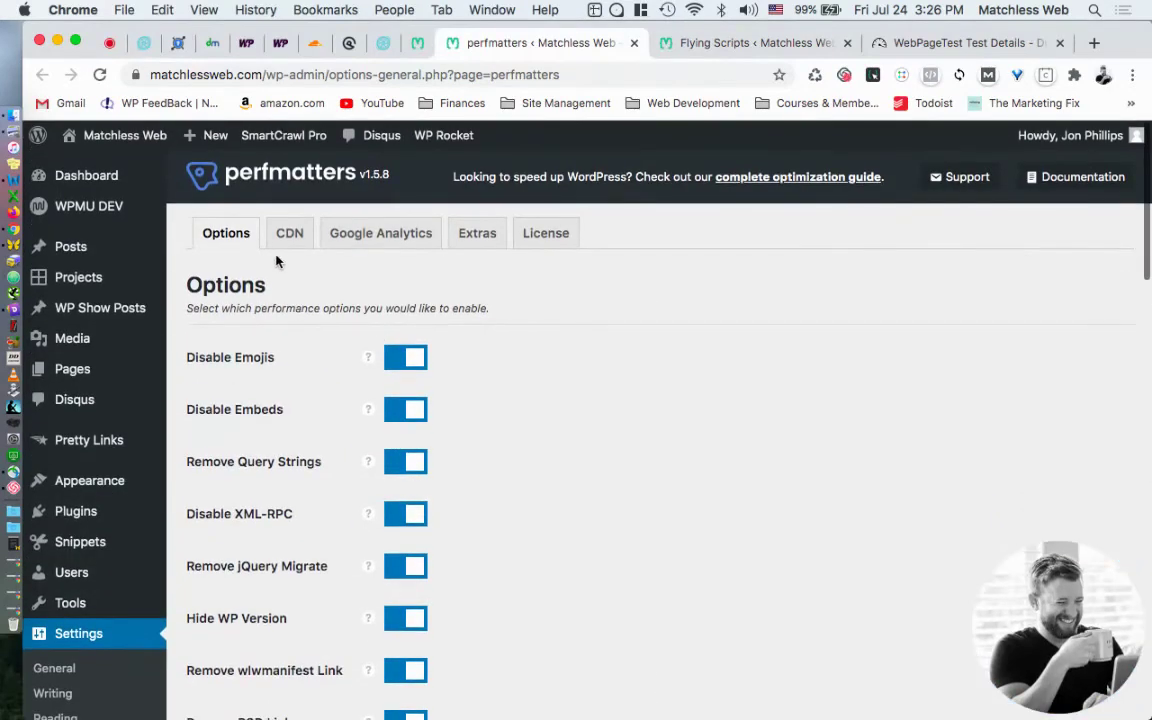
left_click(289, 238)
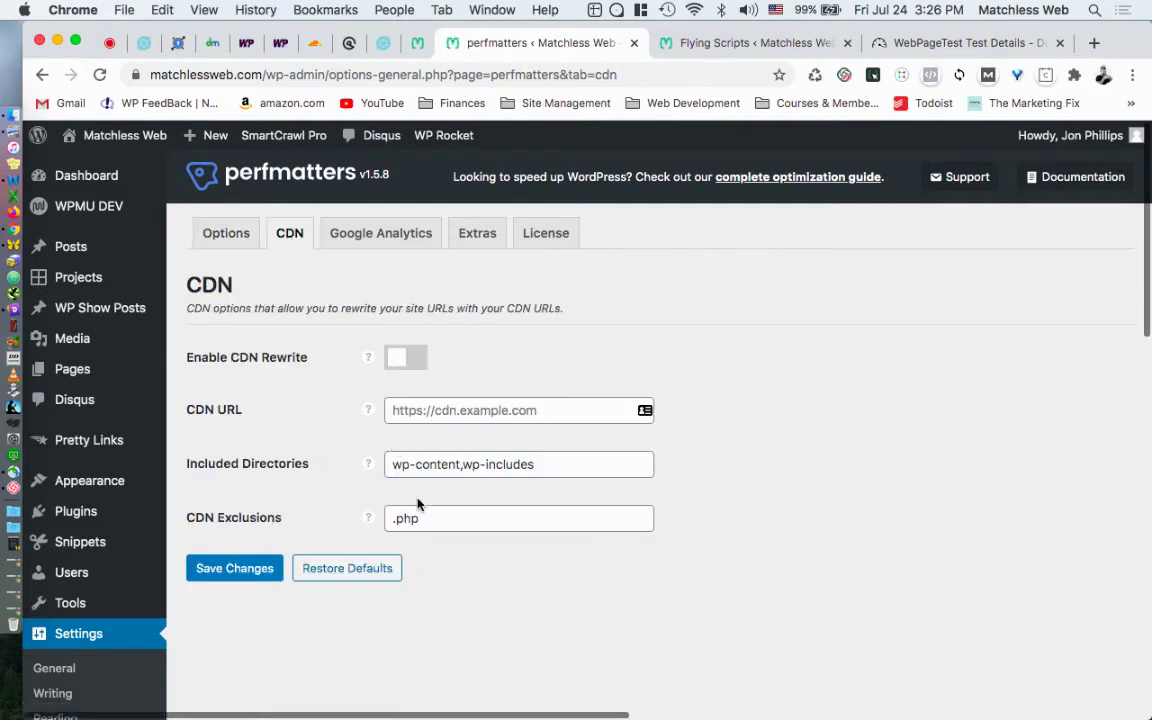
left_click(366, 236)
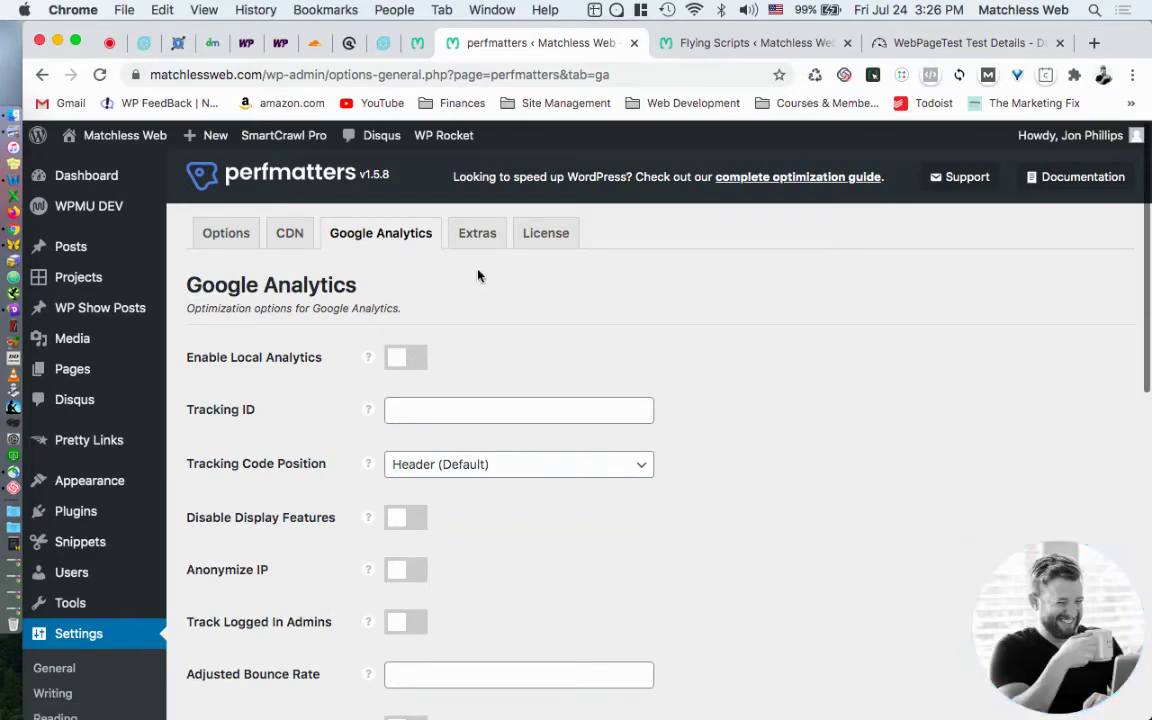
scroll(442, 306, "down", 3)
scroll(442, 306, "up", 2)
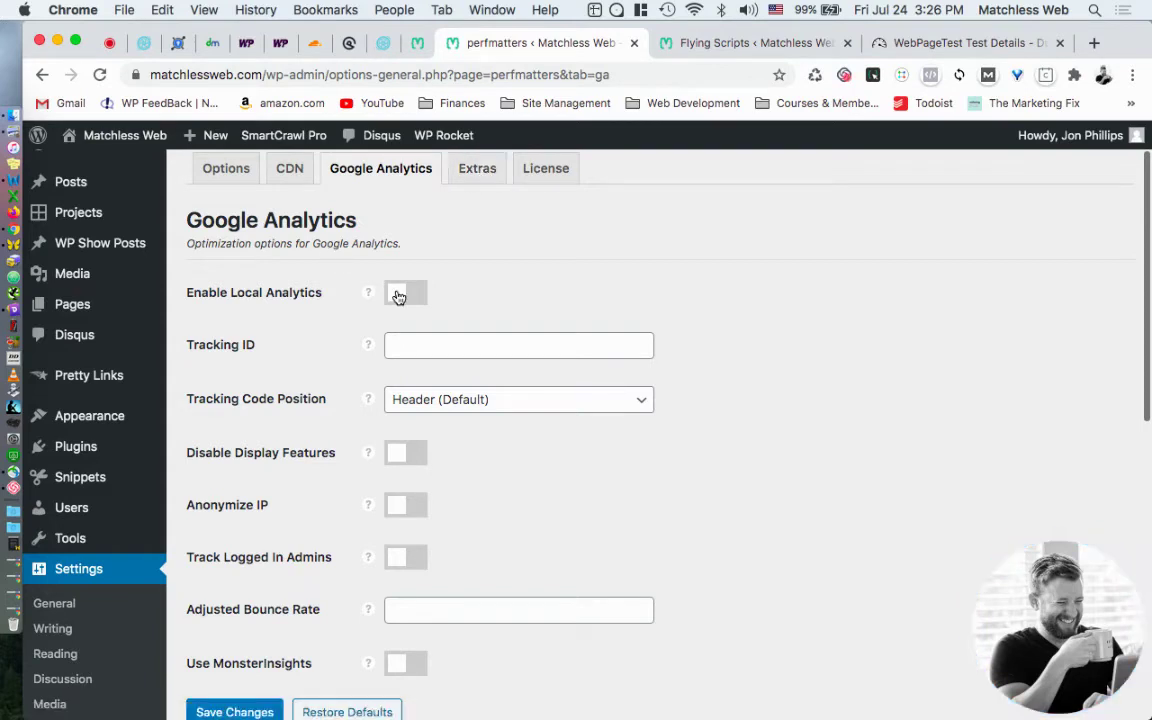
left_click(478, 172)
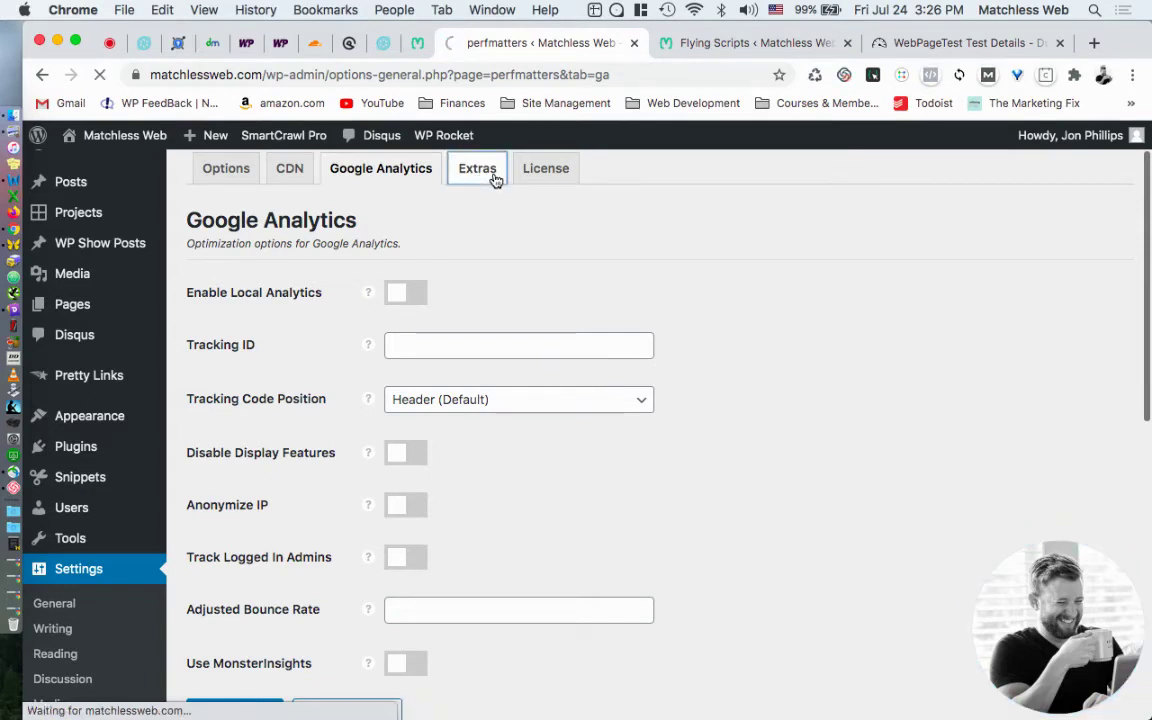
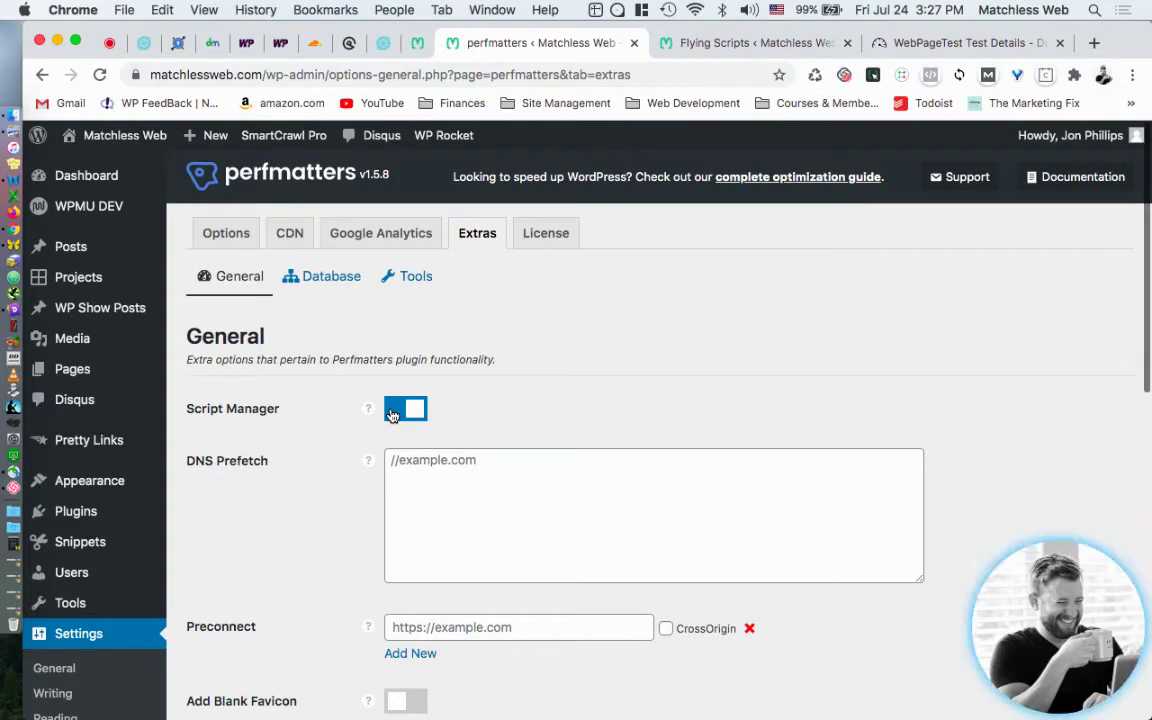
- Highlight the last three Flying Scripts keywords again and return to the Script Manager option in Perfmatters' Extras
left_click(698, 53)
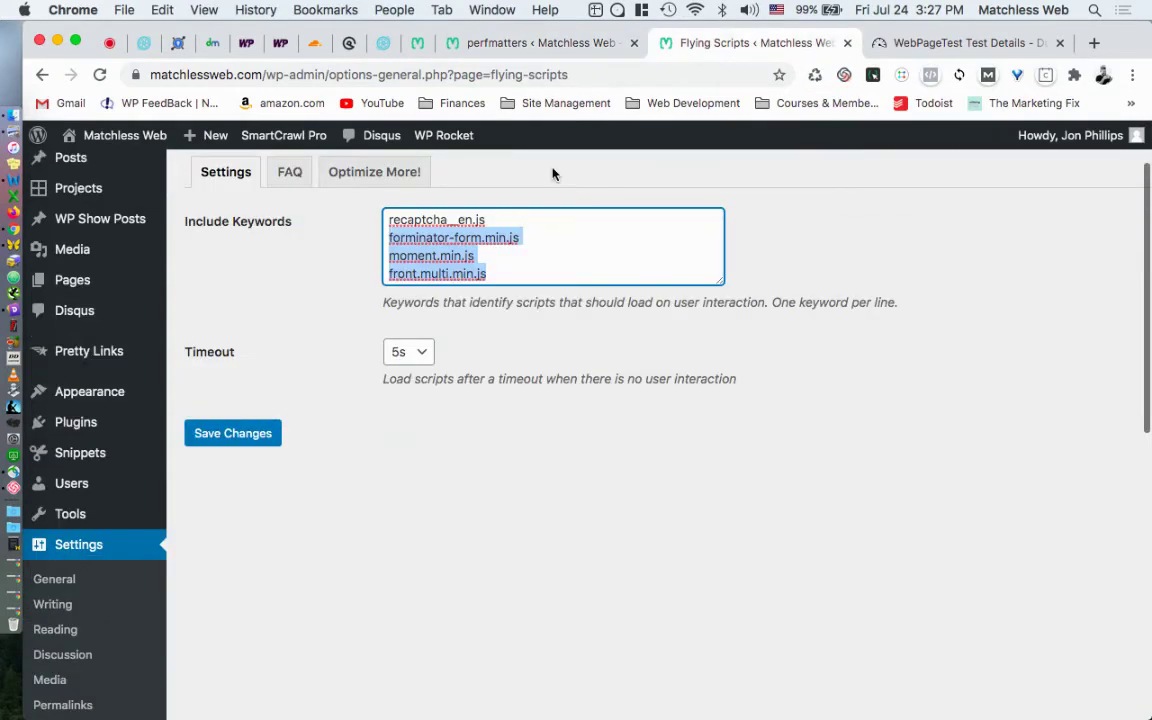
left_click(493, 269)
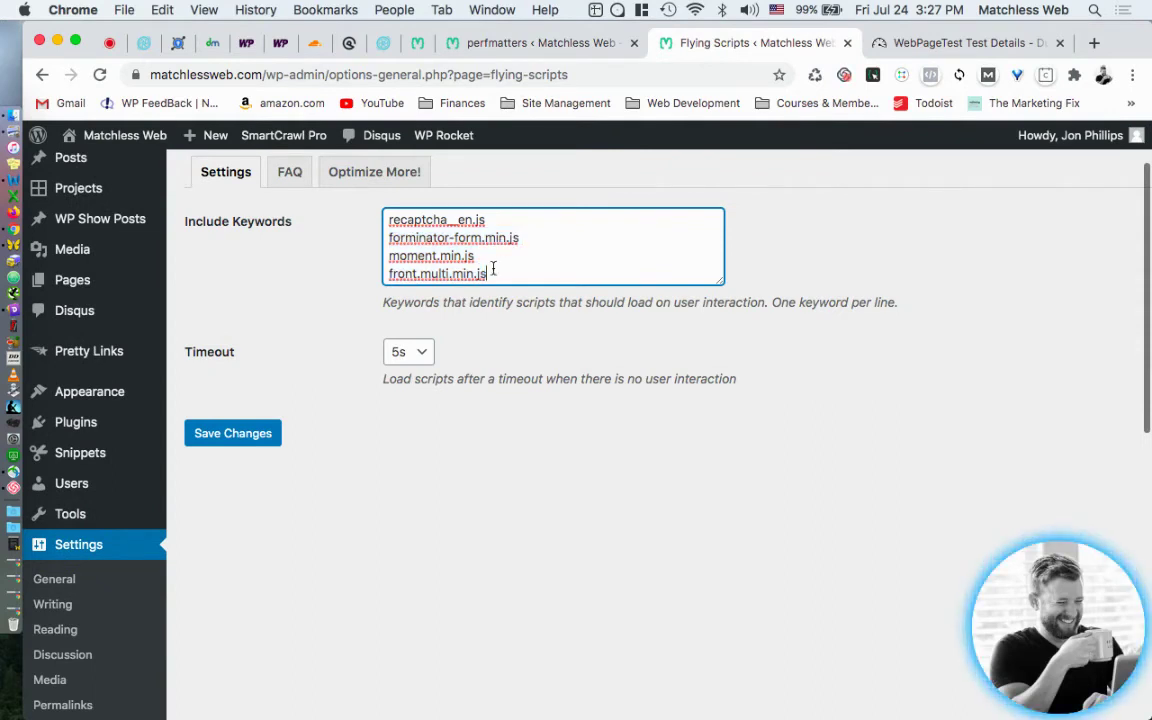
left_click_drag(493, 269, 370, 234)
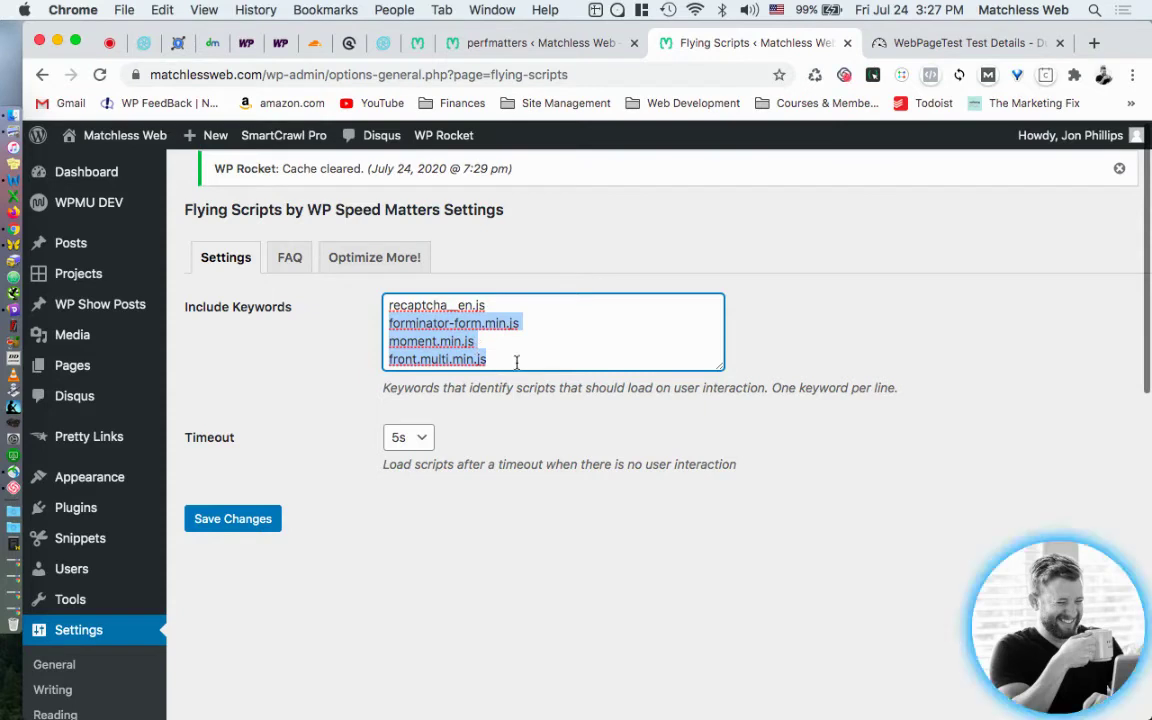
left_click(490, 44)
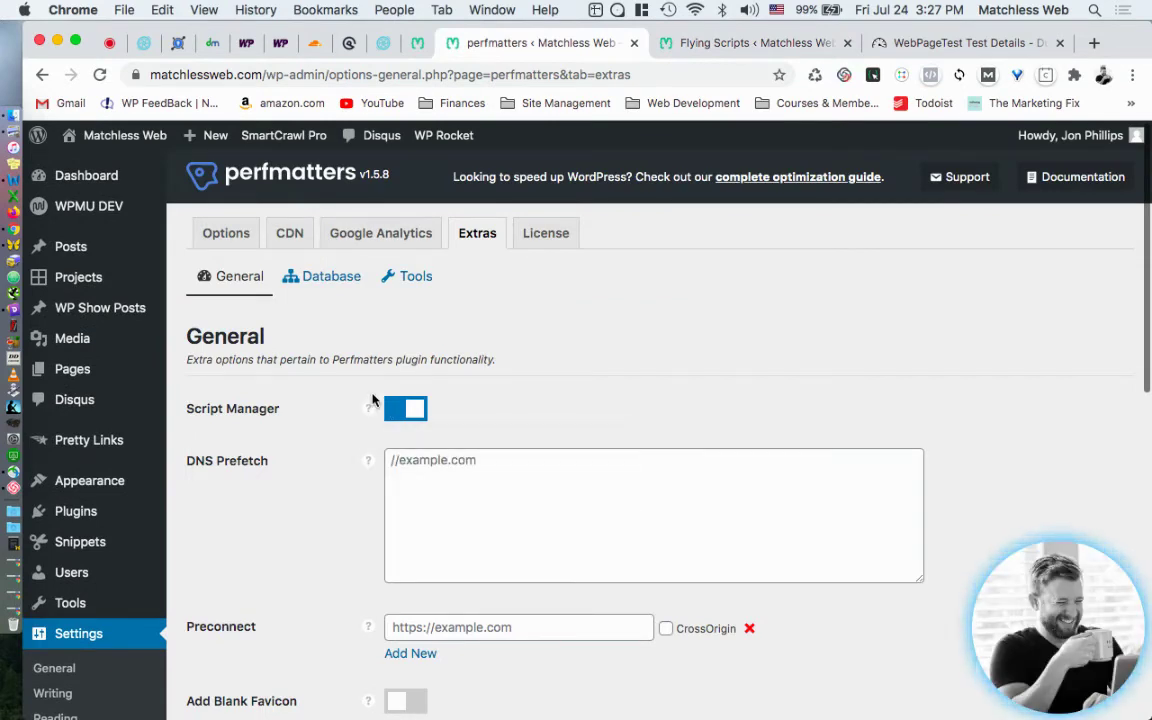
mouse_move(127, 509)
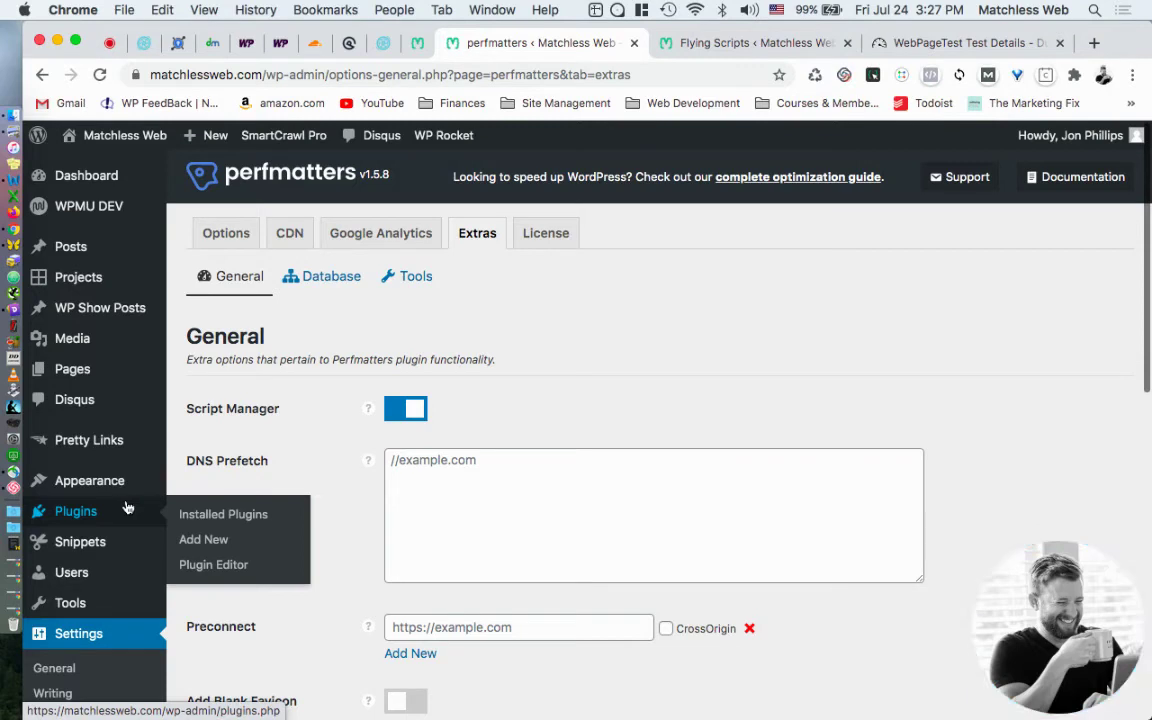
- Open the Perfmatters Script Manager for the Home front page from the list of all pages
mouse_move(105, 370)
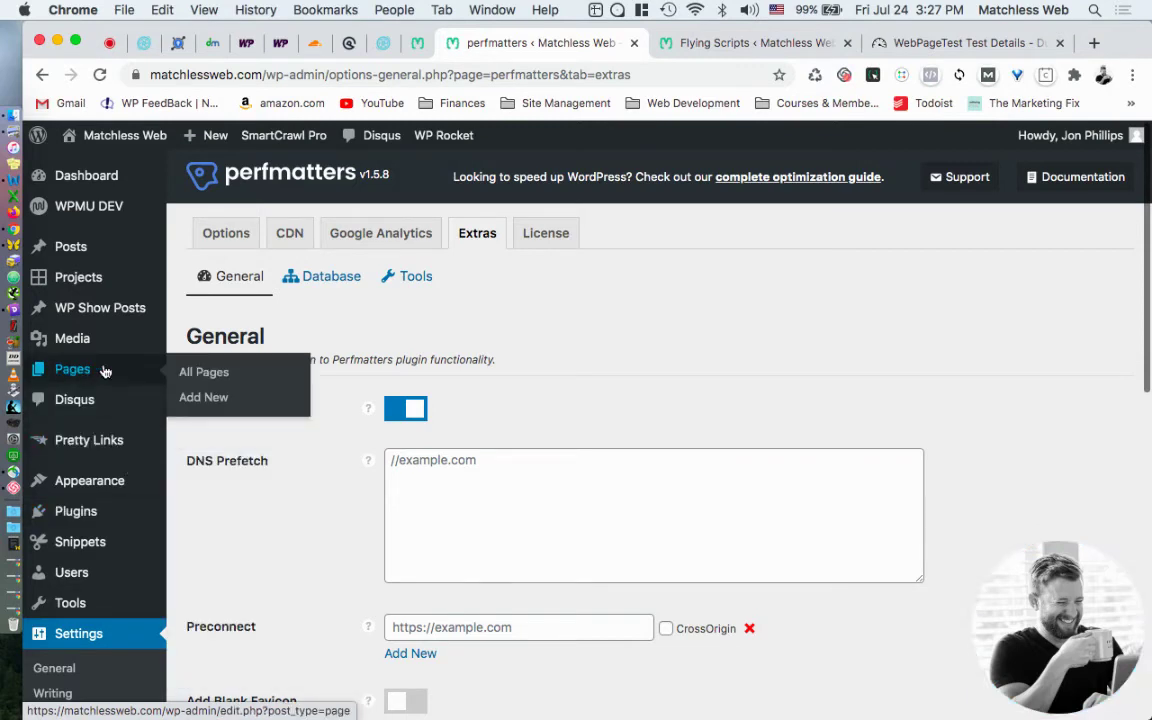
left_click(207, 375)
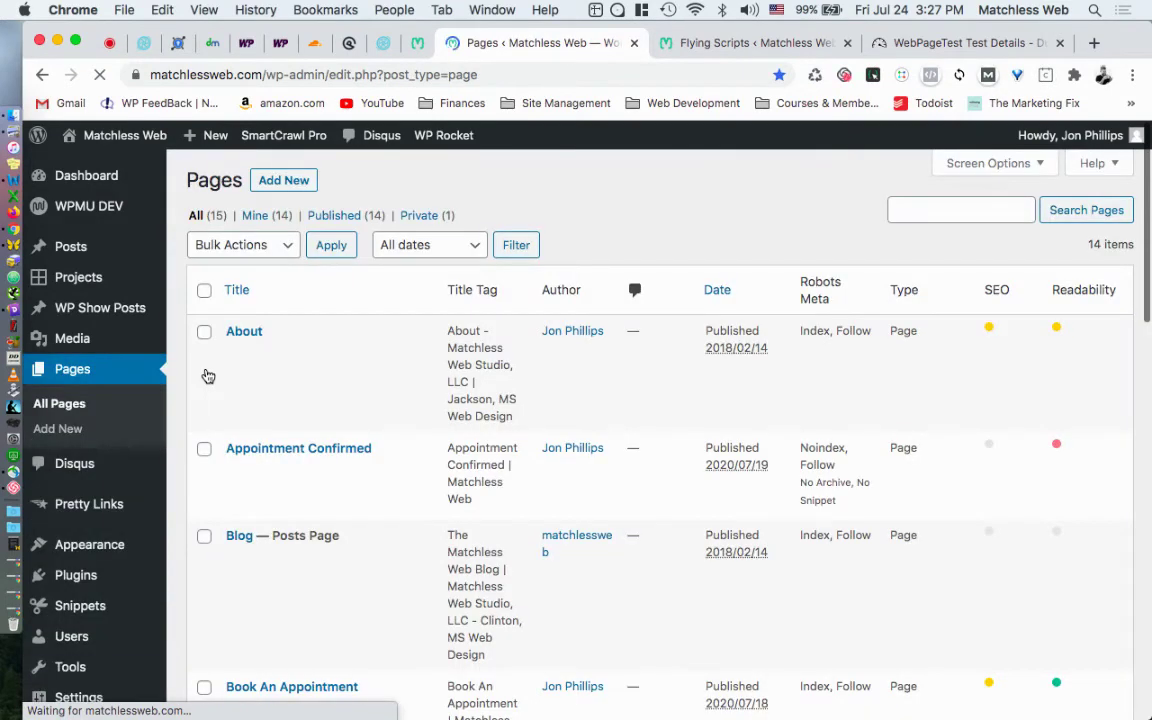
scroll(283, 424, "down", 5)
scroll(285, 427, "down", 5)
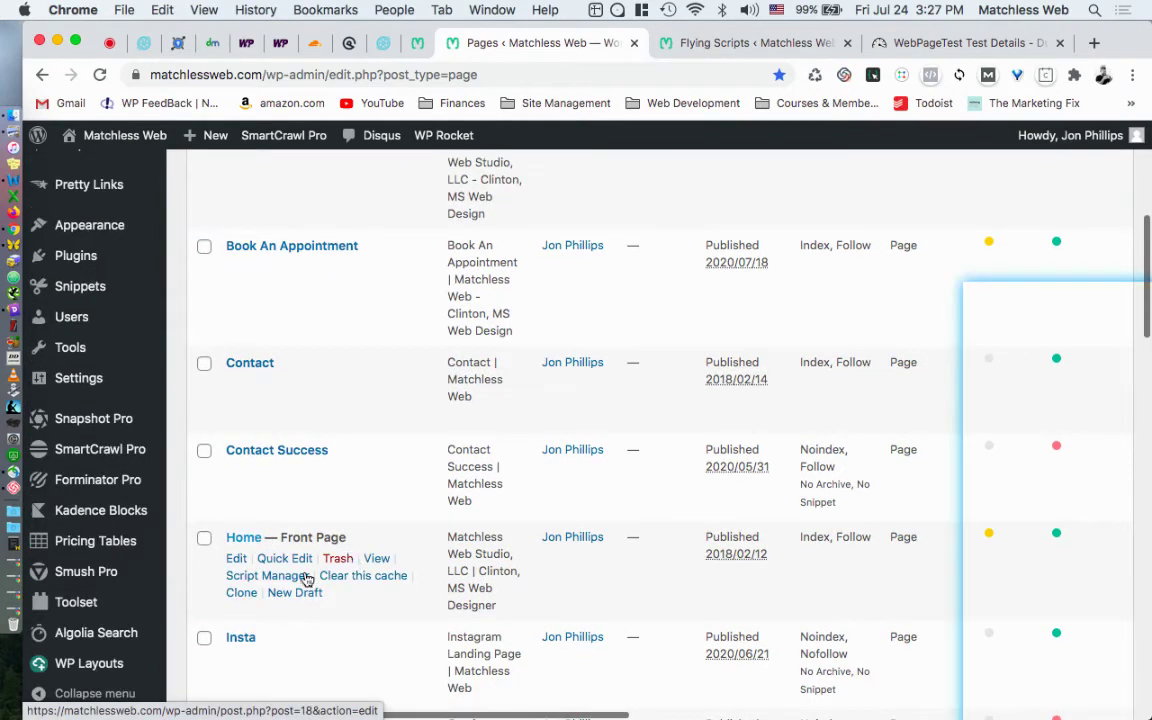
left_click(267, 577)
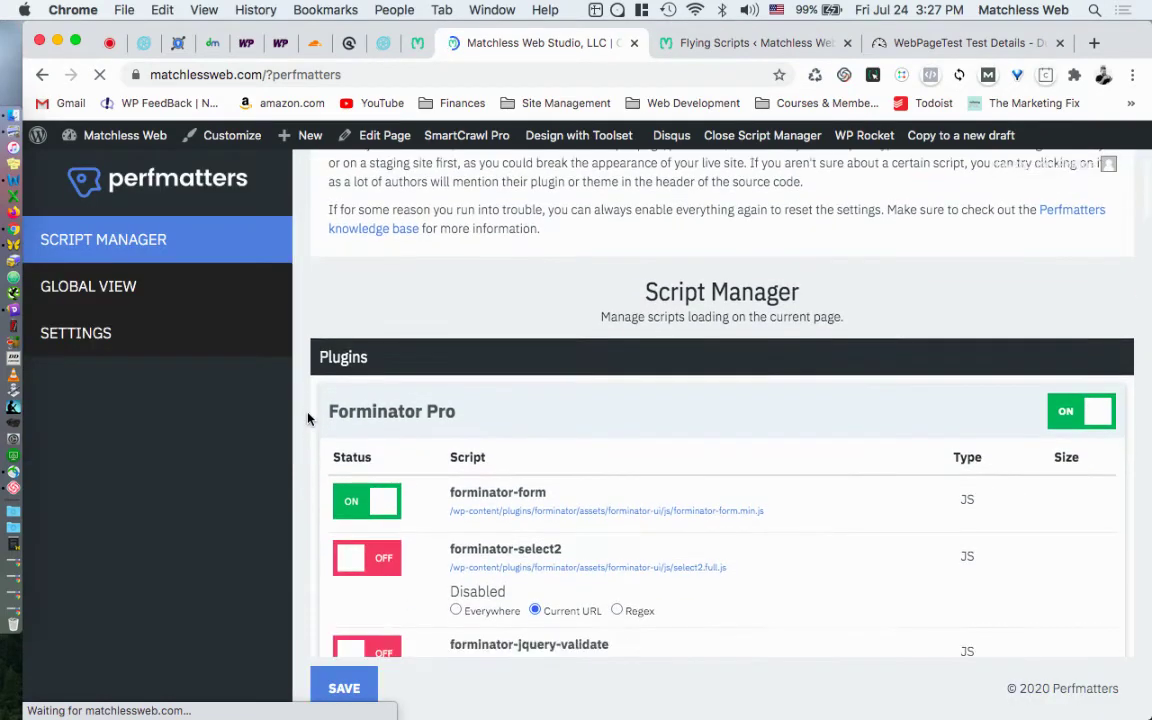
- Switch the forminator-jquery-validate and forminator-select2 scripts of Forminator Pro on, trying select2's off state once before leaving it on
scroll(308, 418, "down", 3)
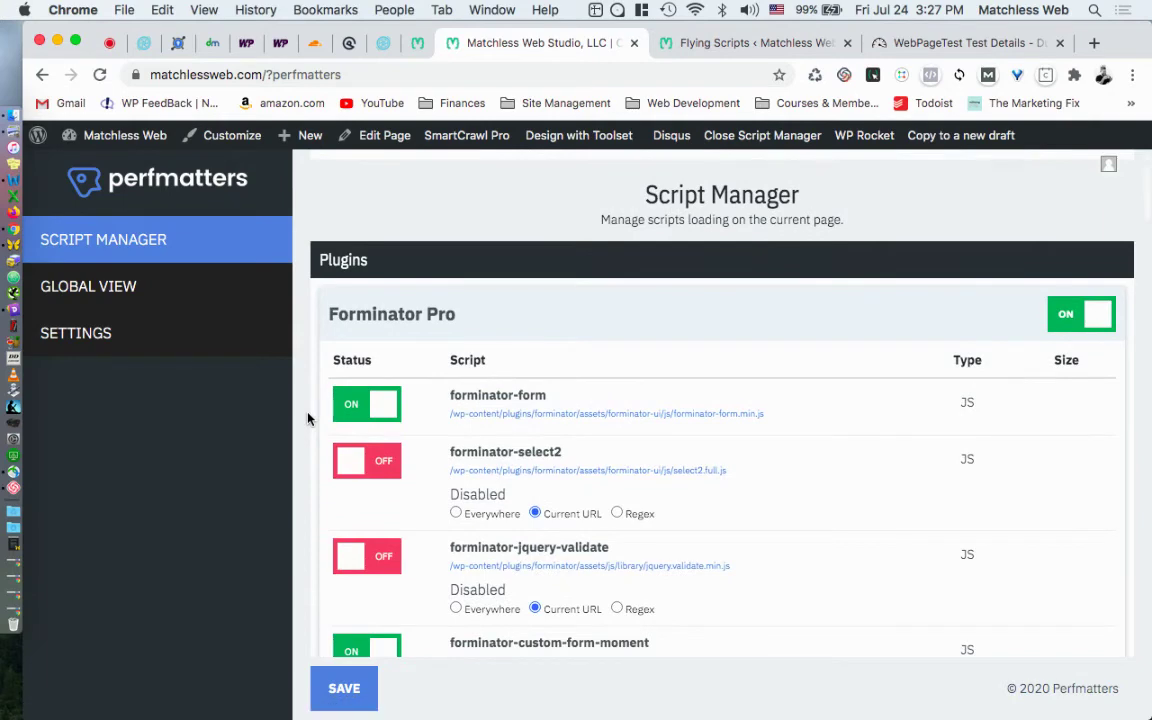
scroll(308, 418, "down", 1)
scroll(308, 418, "down", 1)
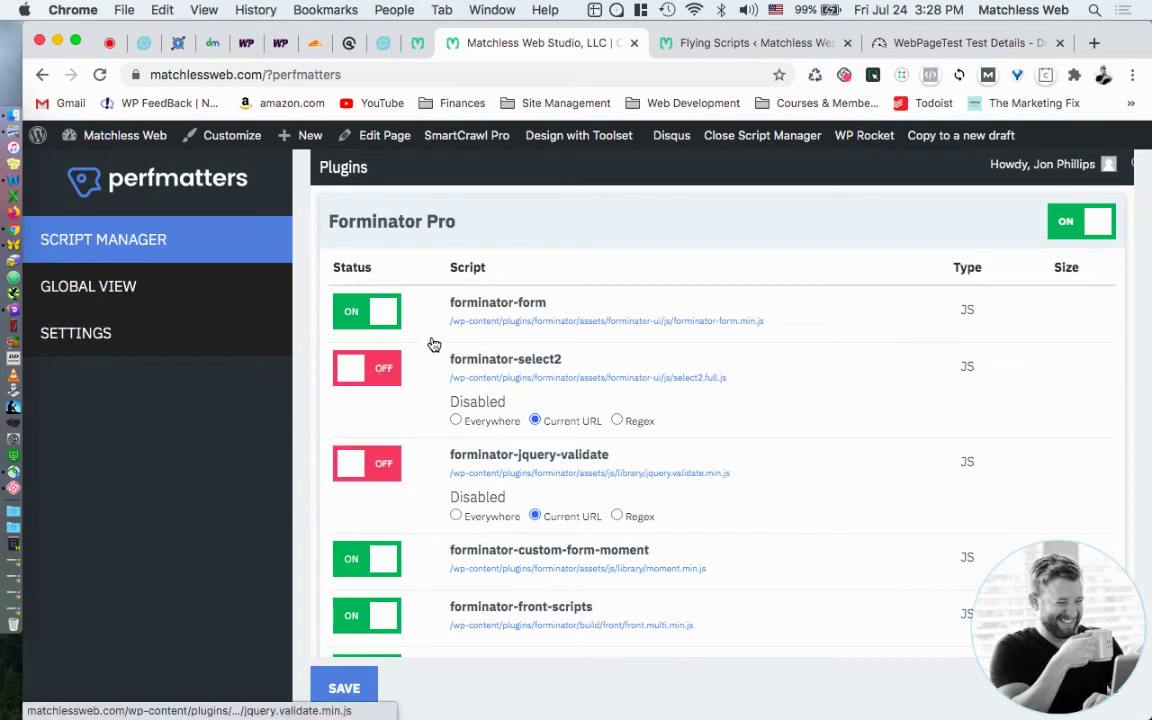
scroll(400, 312, "down", 1)
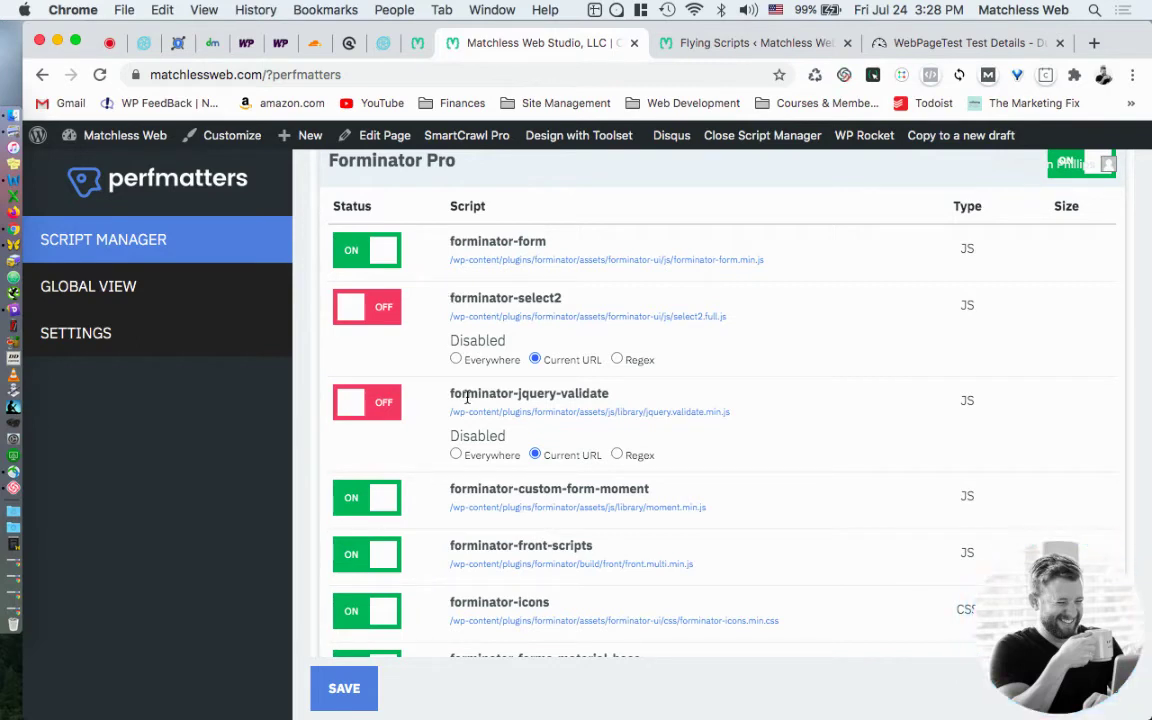
scroll(1062, 321, "up", 1)
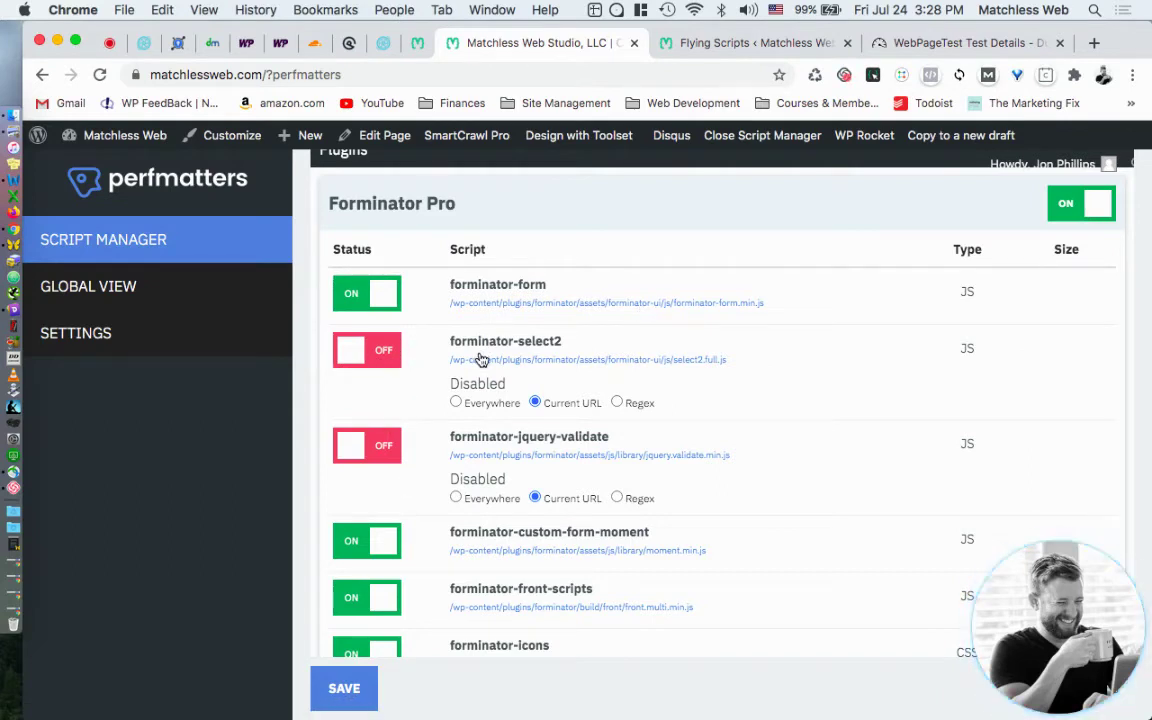
scroll(523, 389, "down", 1)
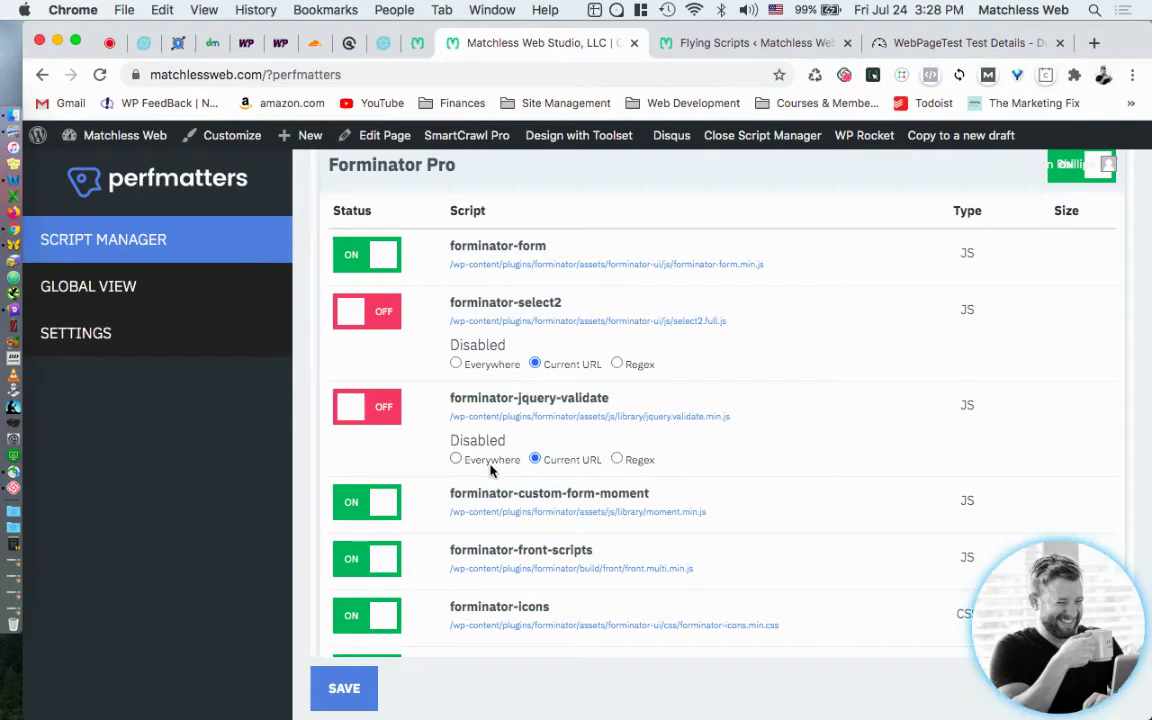
left_click(355, 416)
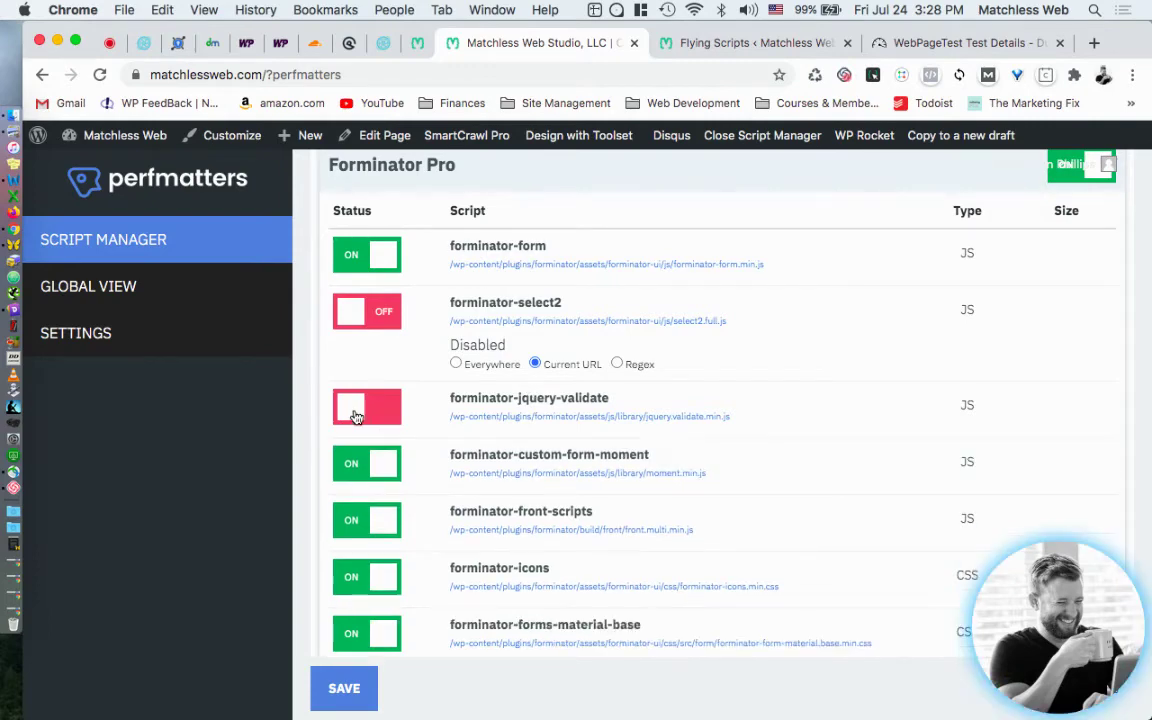
left_click(367, 334)
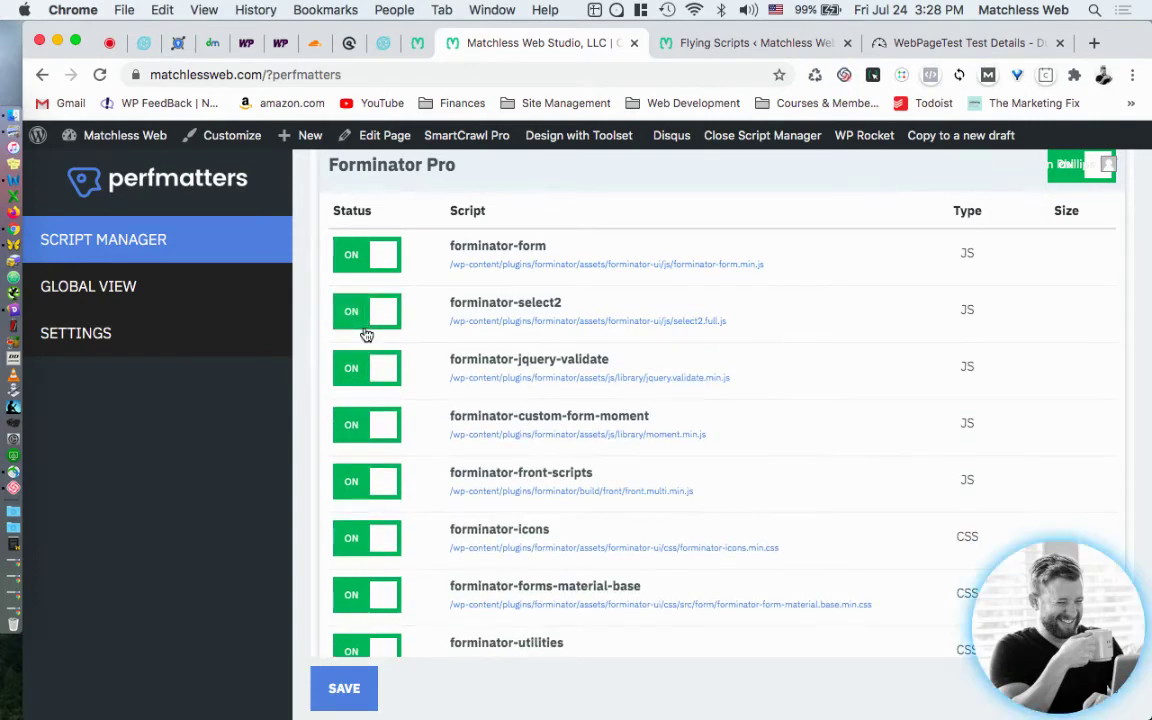
left_click(378, 322)
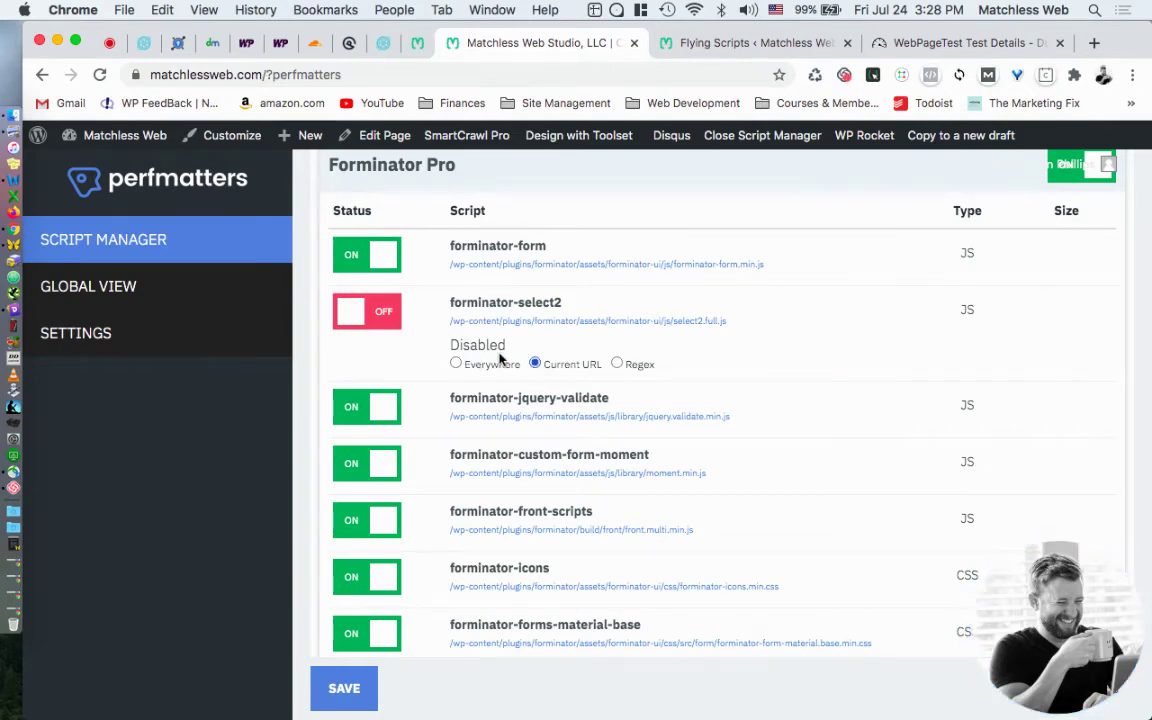
left_click(358, 320)
scroll(375, 383, "up", 1)
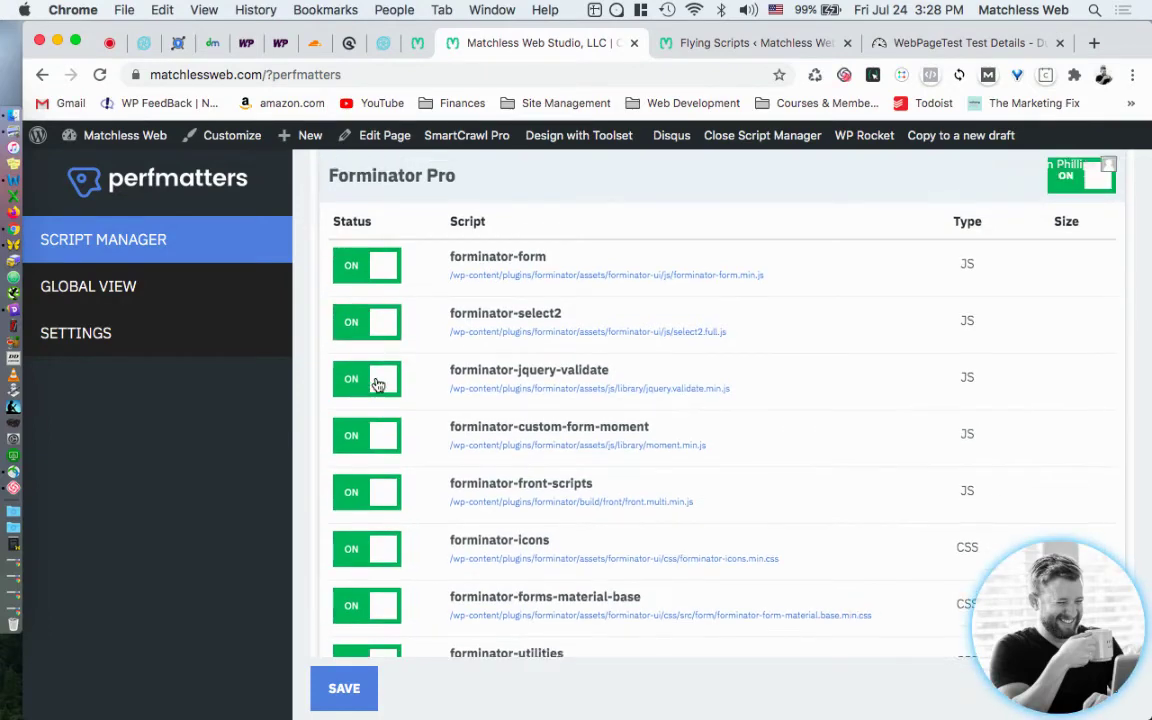
- Examine the scripts listed for Forminator Pro, GP Premium and both Kadence Blocks plugins, down to the Kadence Pricing Table group
scroll(378, 385, "down", 8)
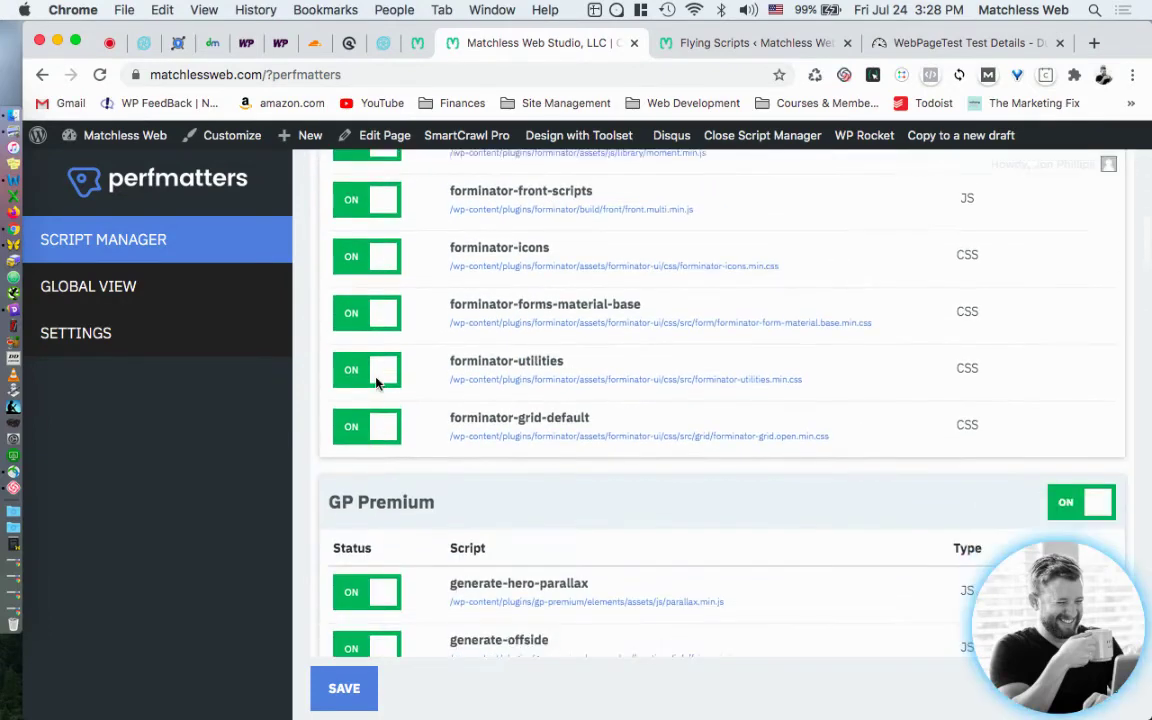
scroll(376, 383, "down", 7)
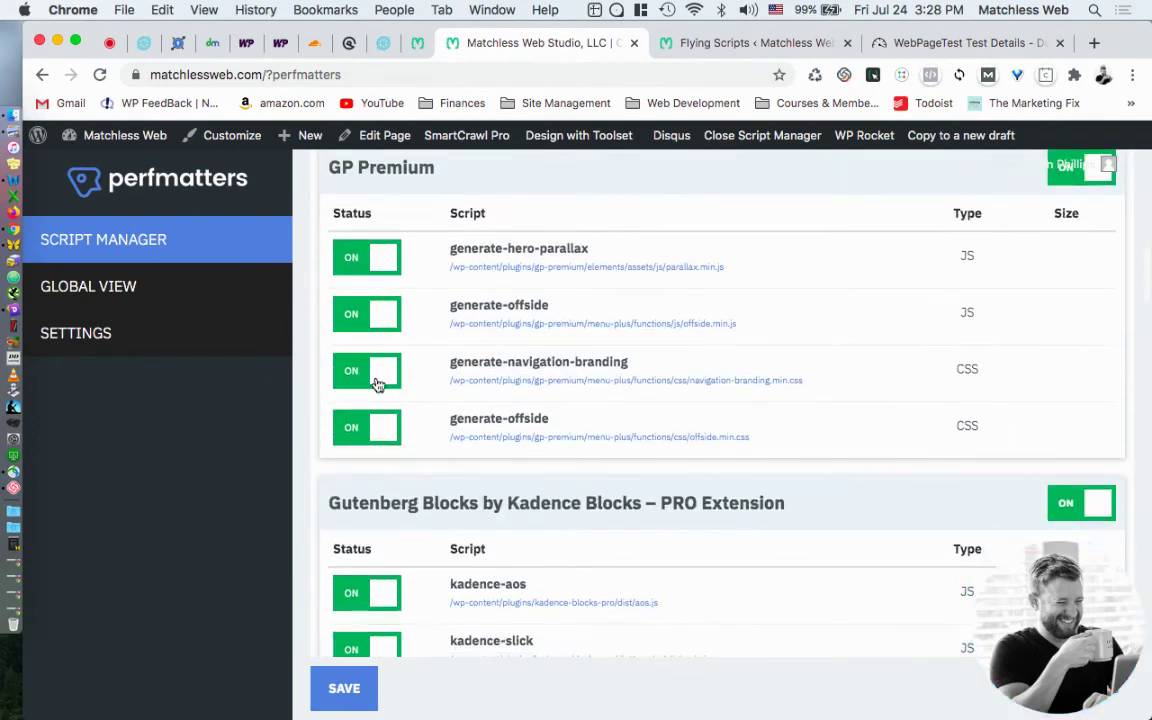
scroll(376, 383, "down", 3)
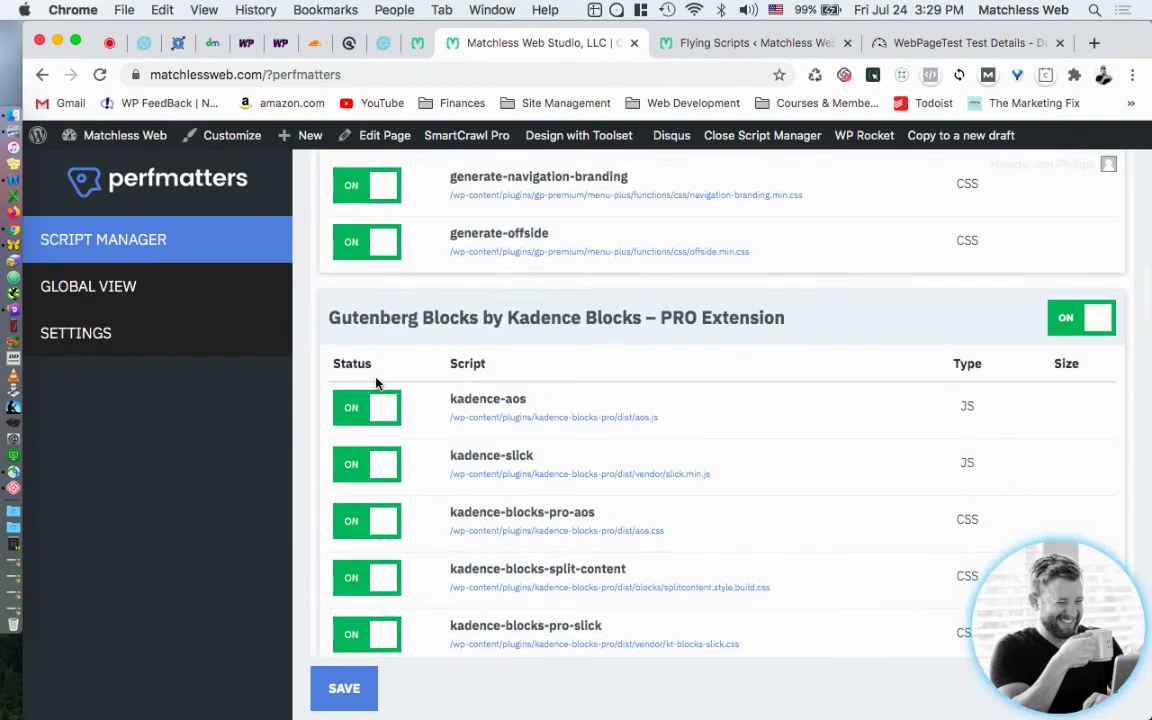
scroll(378, 385, "down", 6)
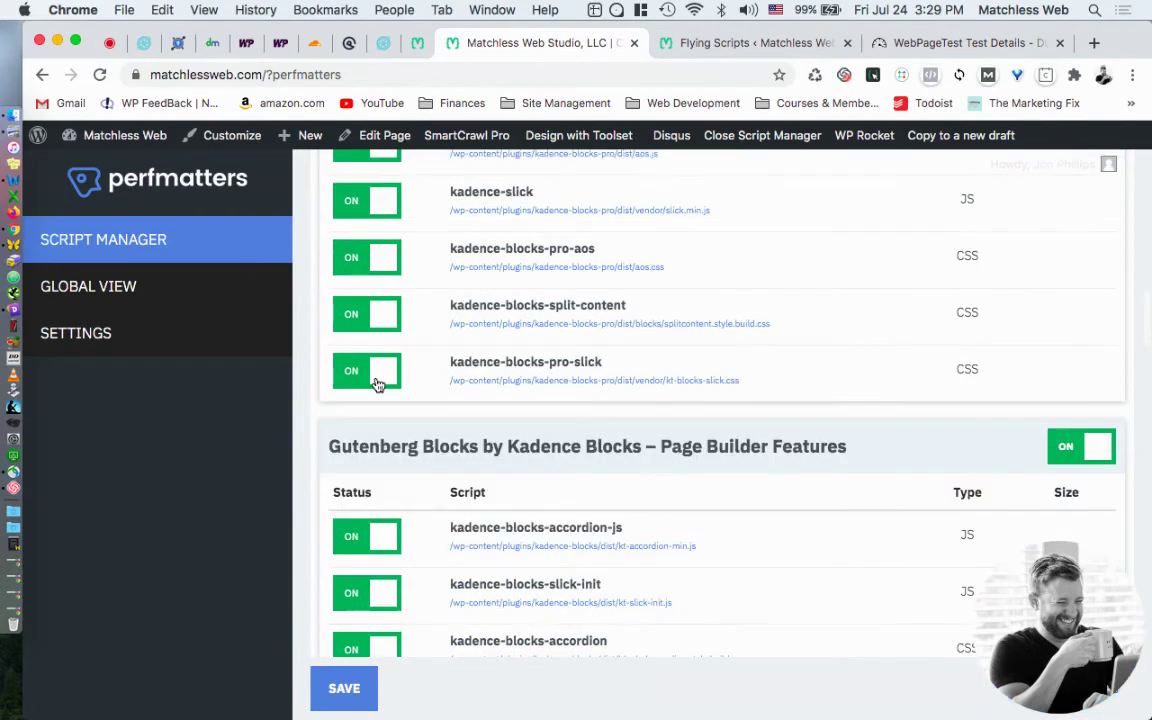
scroll(378, 385, "down", 2)
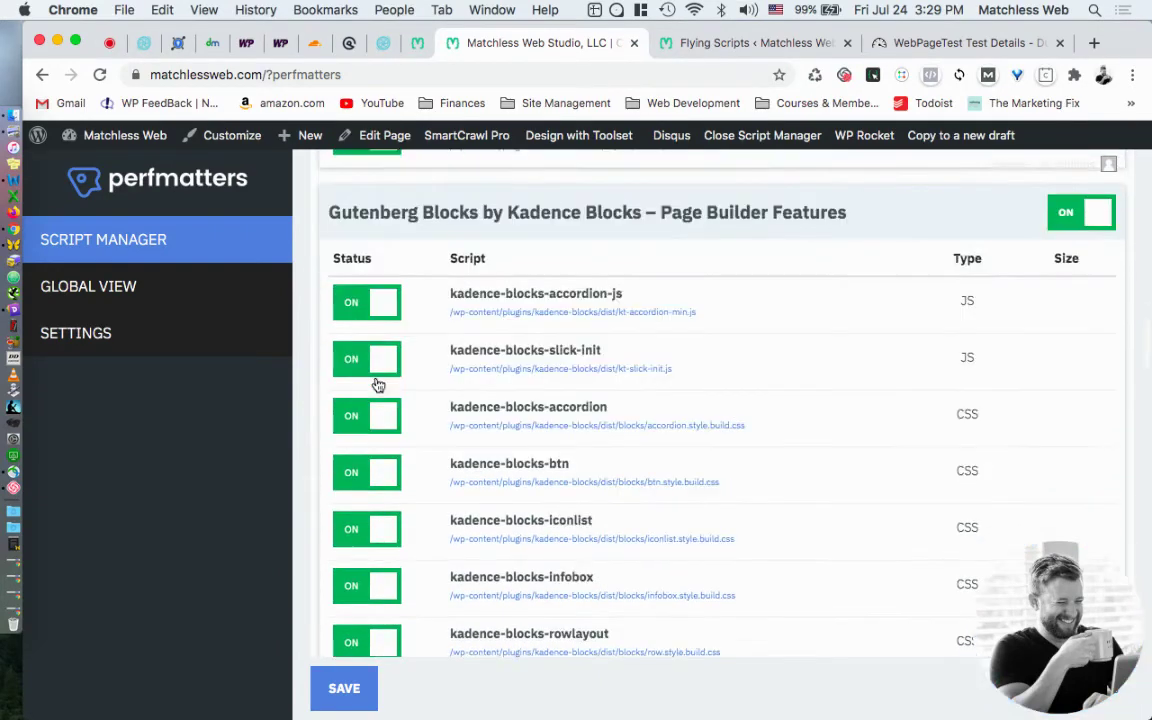
scroll(355, 375, "down", 4)
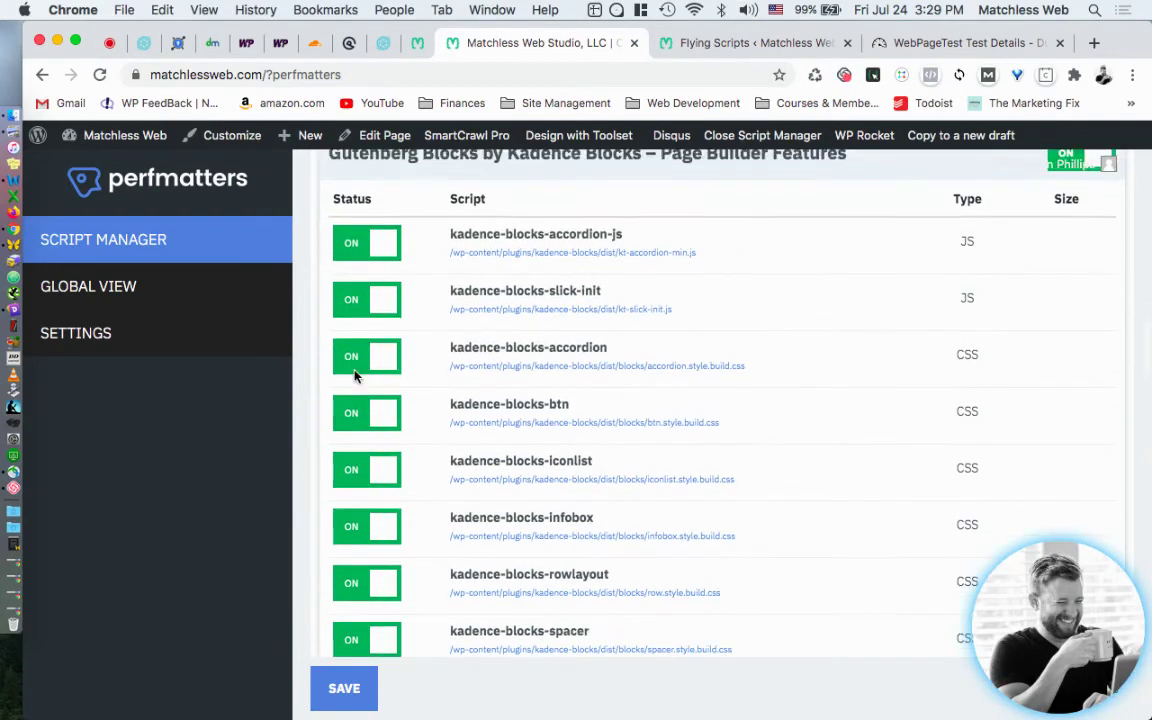
scroll(972, 447, "down", 1)
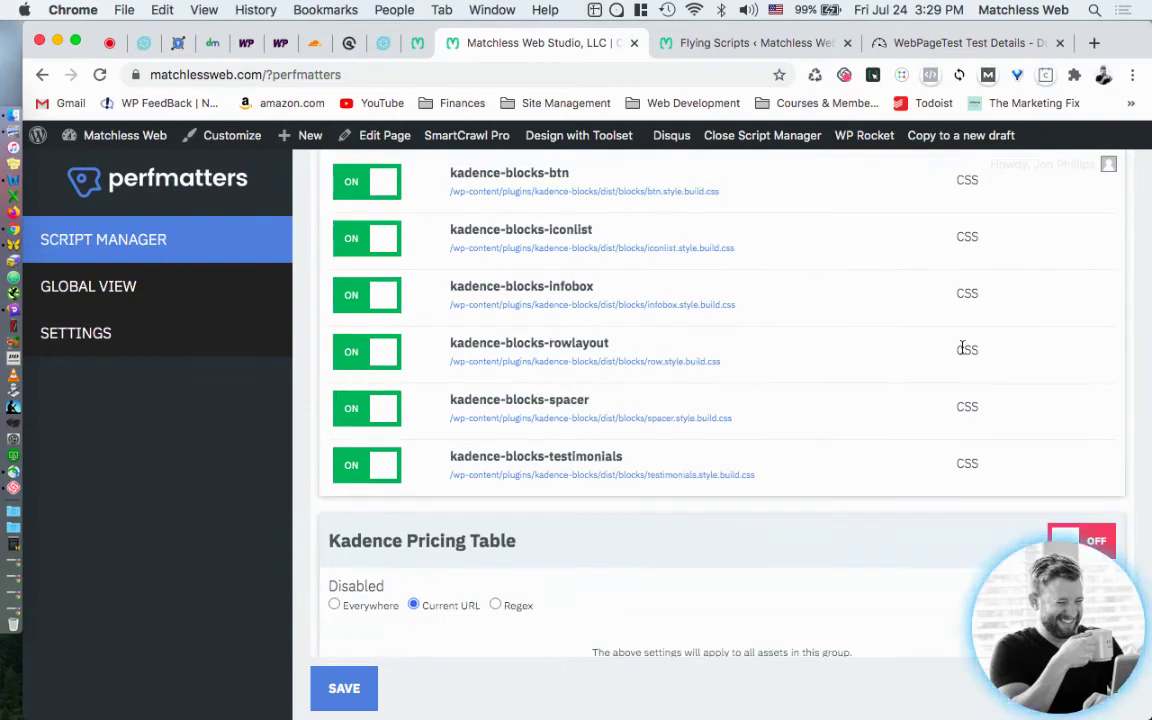
scroll(962, 342, "up", 5)
scroll(962, 347, "down", 5)
scroll(962, 347, "down", 1)
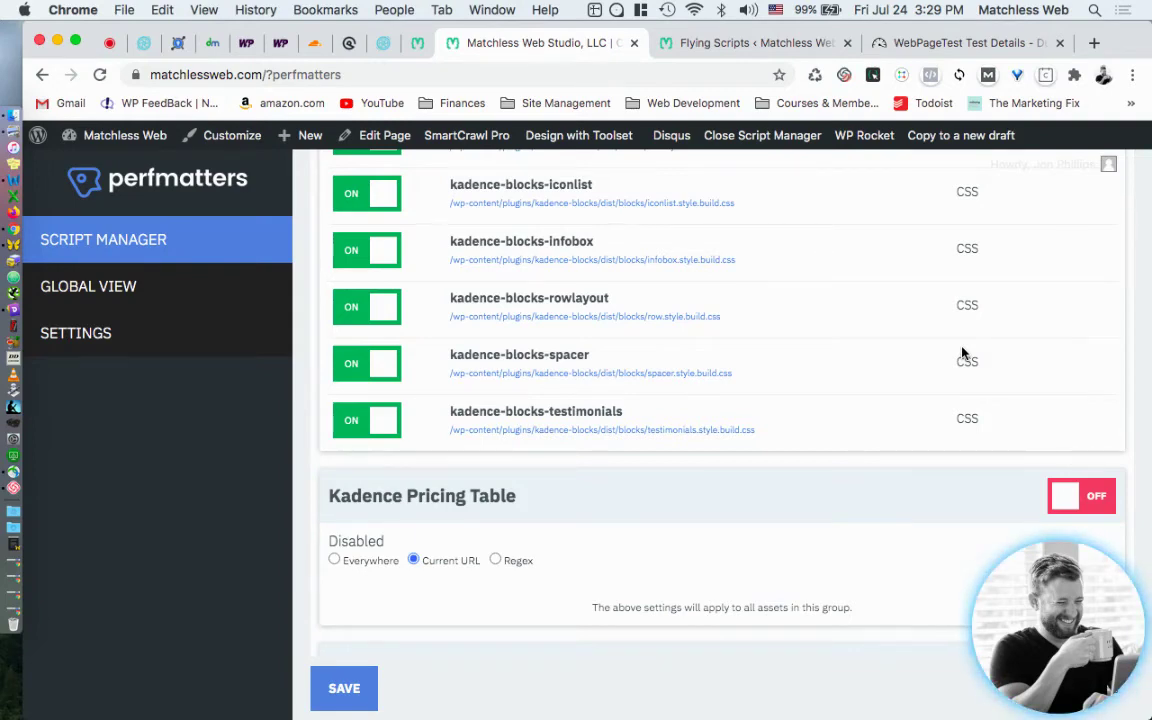
- Review the Kadence Pricing Table, Toolset Blocks and WP Featherlight groups, and switch off the entire WP Search with Algolia group
scroll(962, 352, "down", 2)
scroll(962, 352, "down", 2)
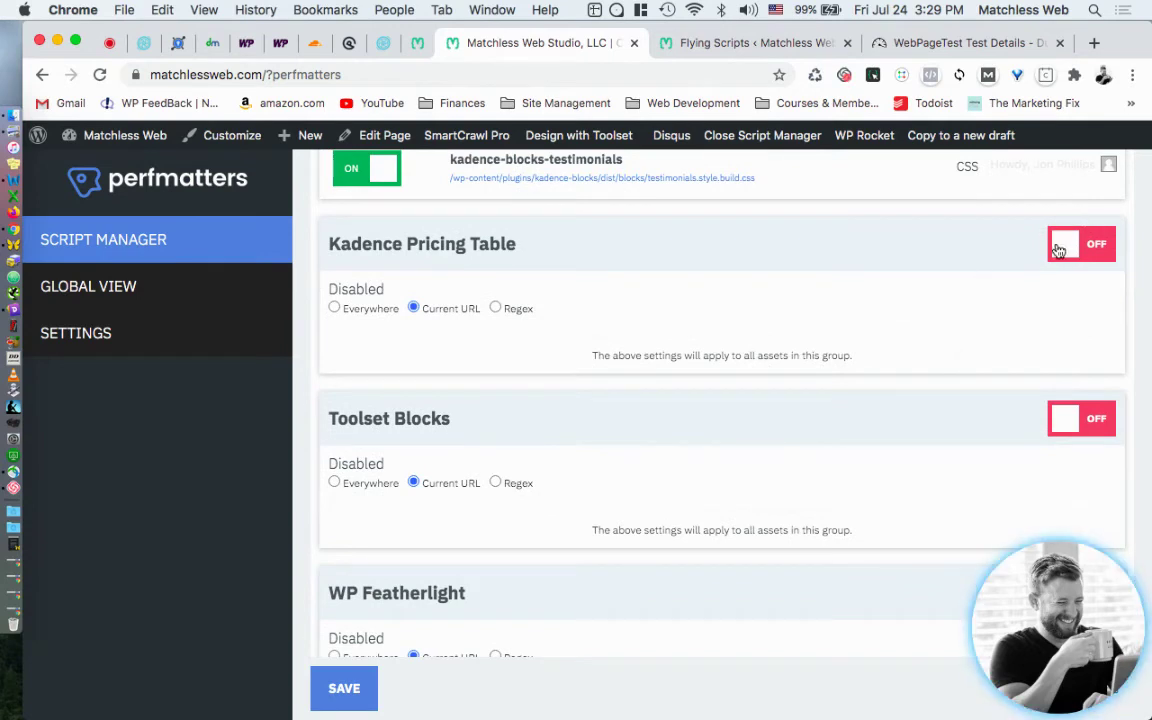
scroll(1028, 290, "down", 2)
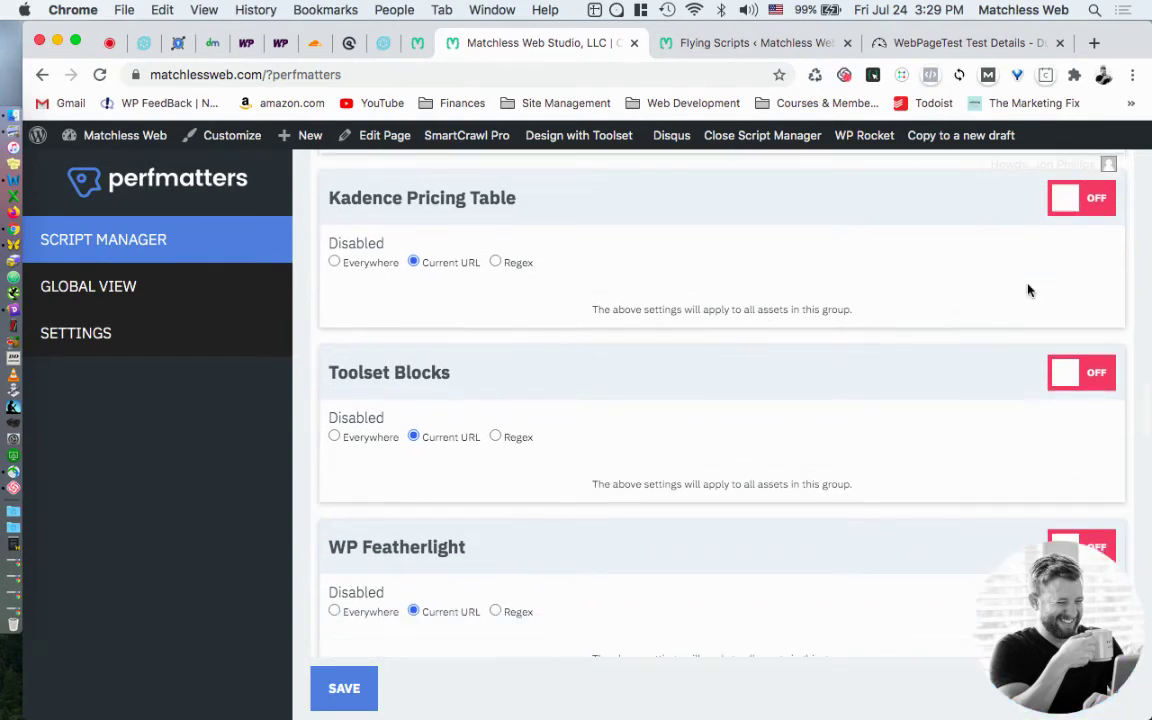
scroll(1040, 296, "down", 1)
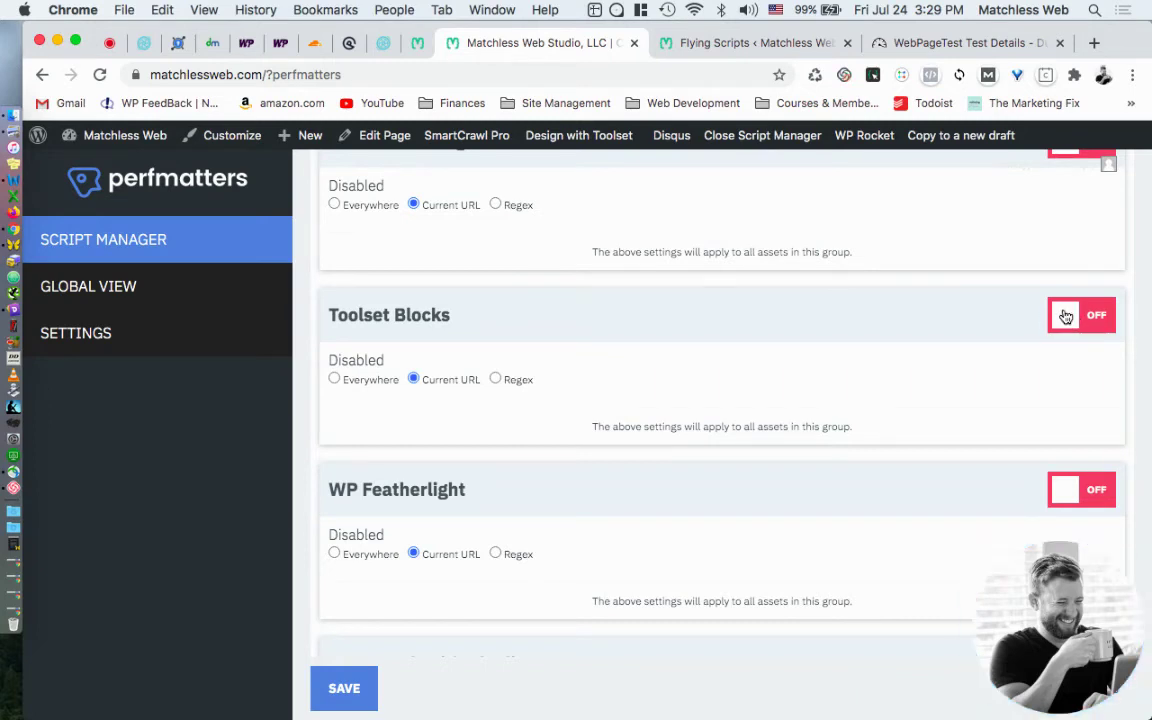
scroll(963, 357, "down", 5)
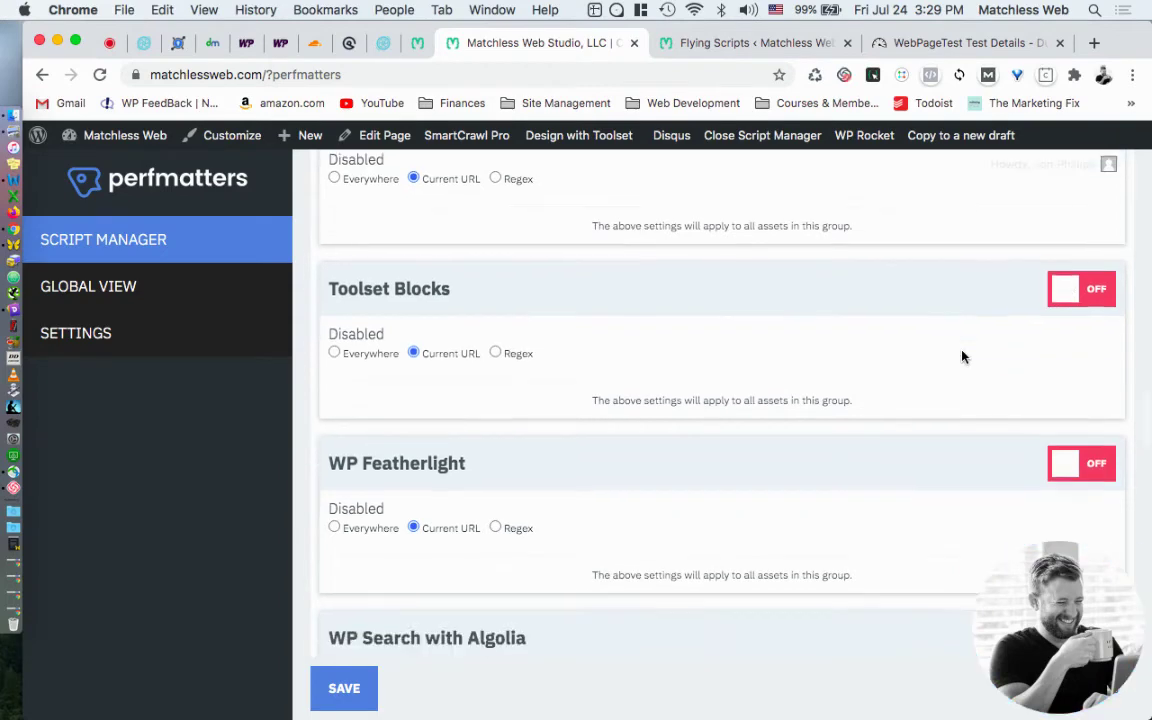
scroll(963, 357, "down", 3)
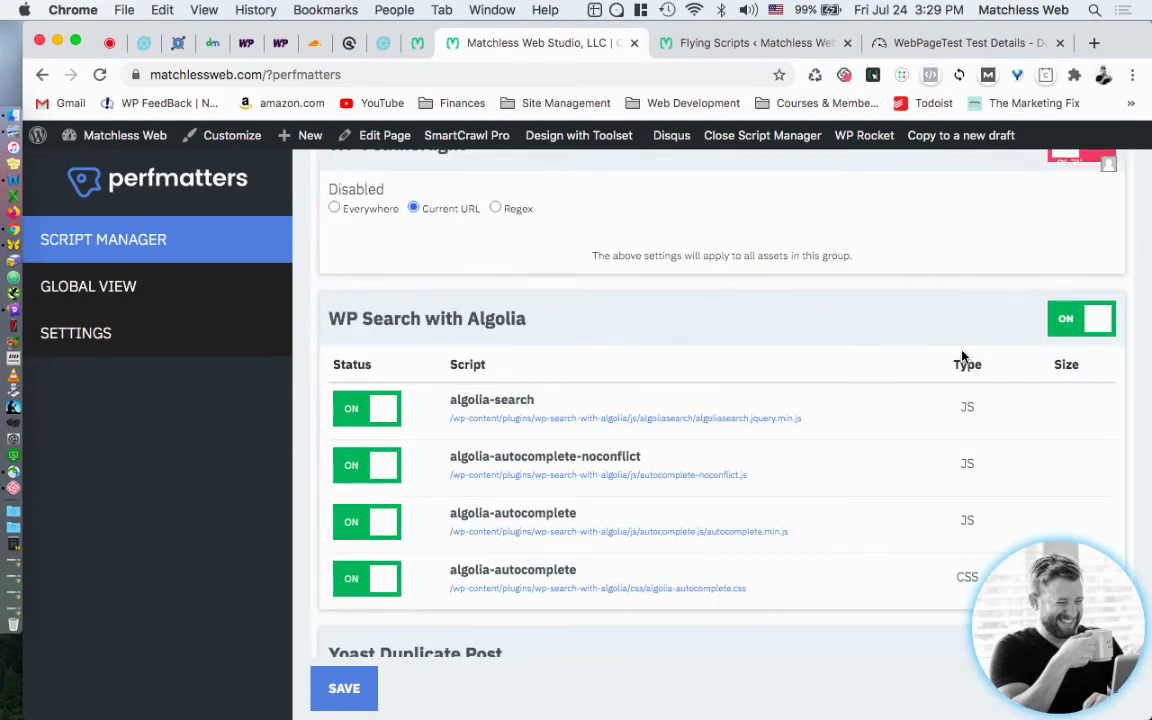
scroll(1000, 330, "down", 1)
left_click(1086, 300)
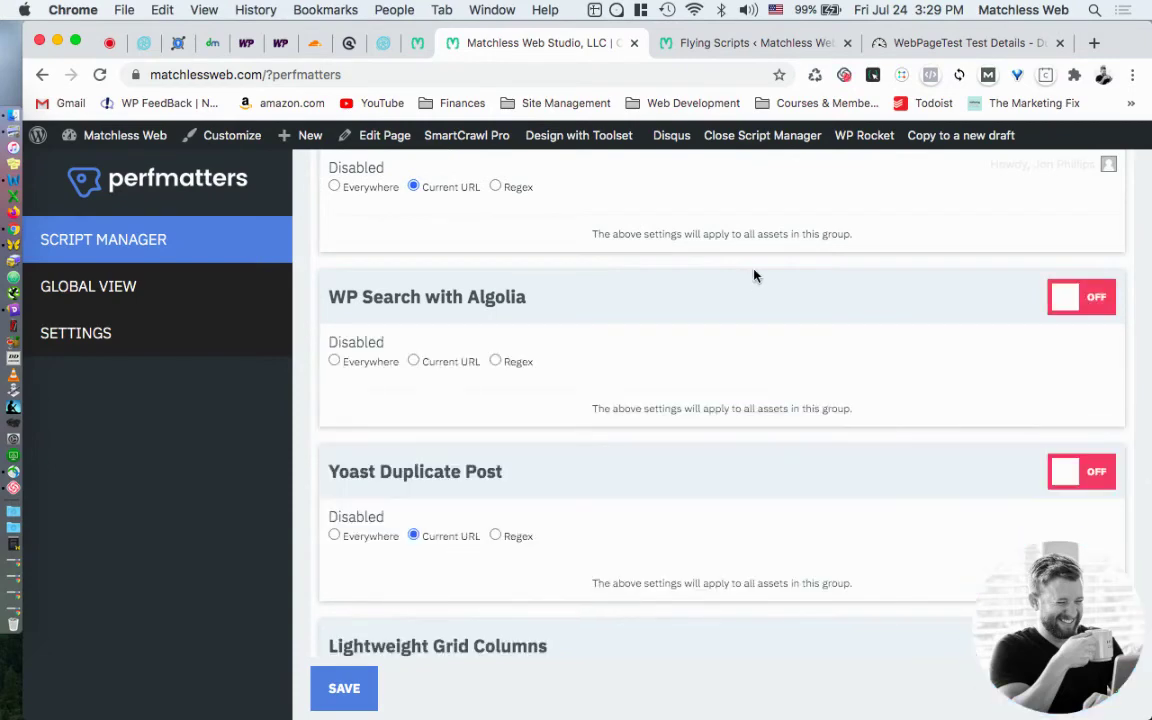
- Try switching off the entire Lightweight Social Icons group, and turn it back on
scroll(755, 276, "down", 2)
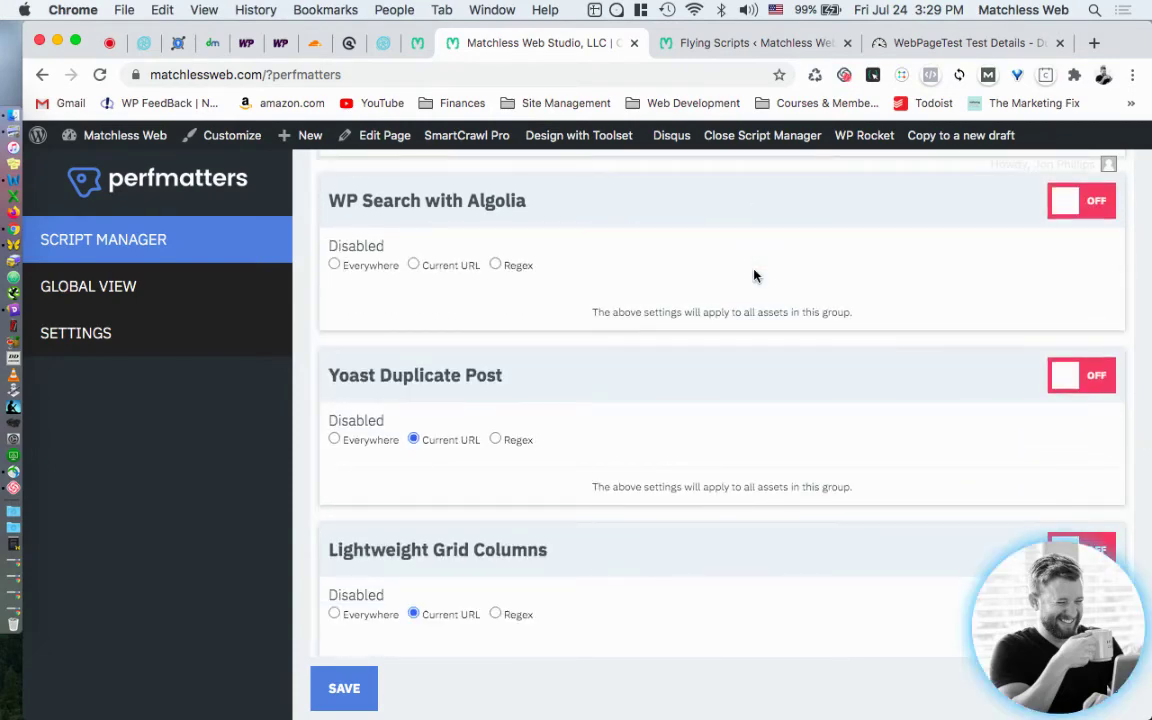
scroll(755, 276, "down", 3)
scroll(755, 276, "down", 3)
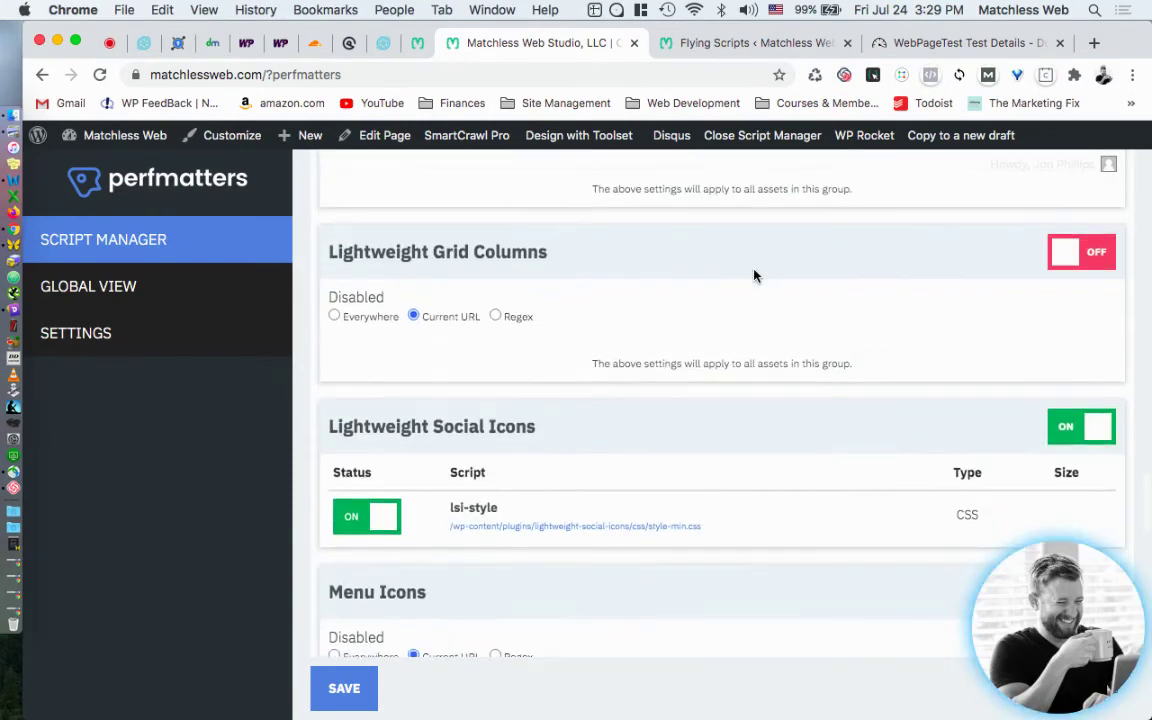
scroll(755, 276, "down", 1)
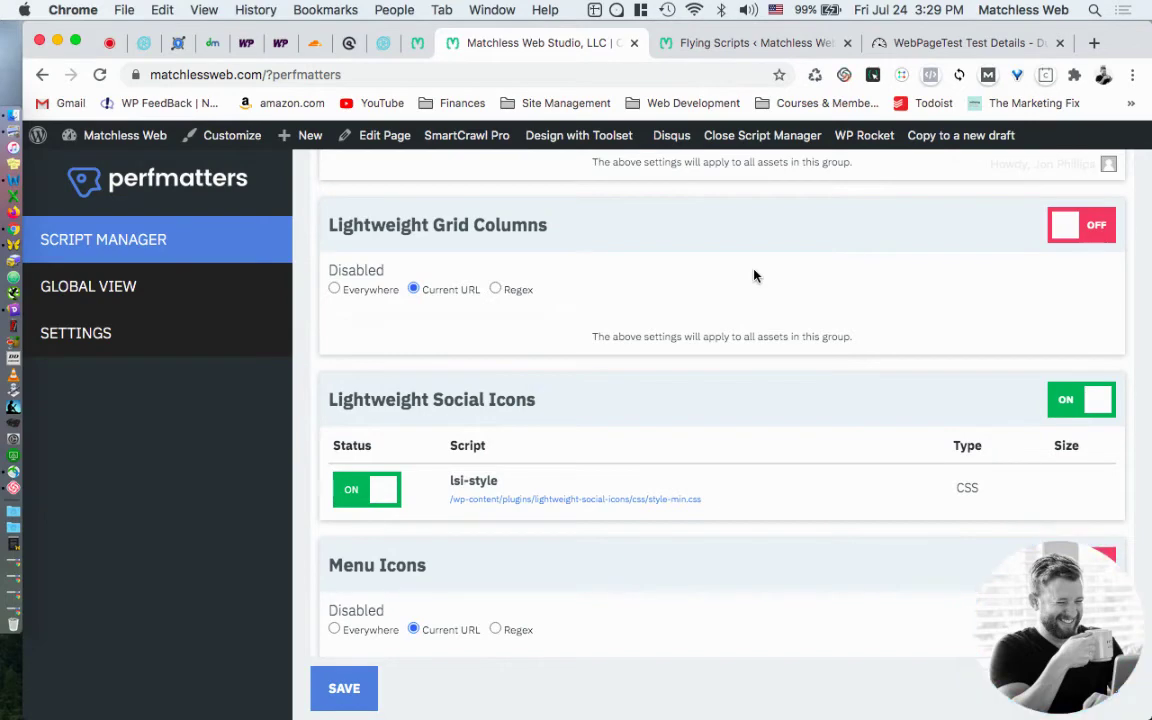
scroll(755, 276, "down", 3)
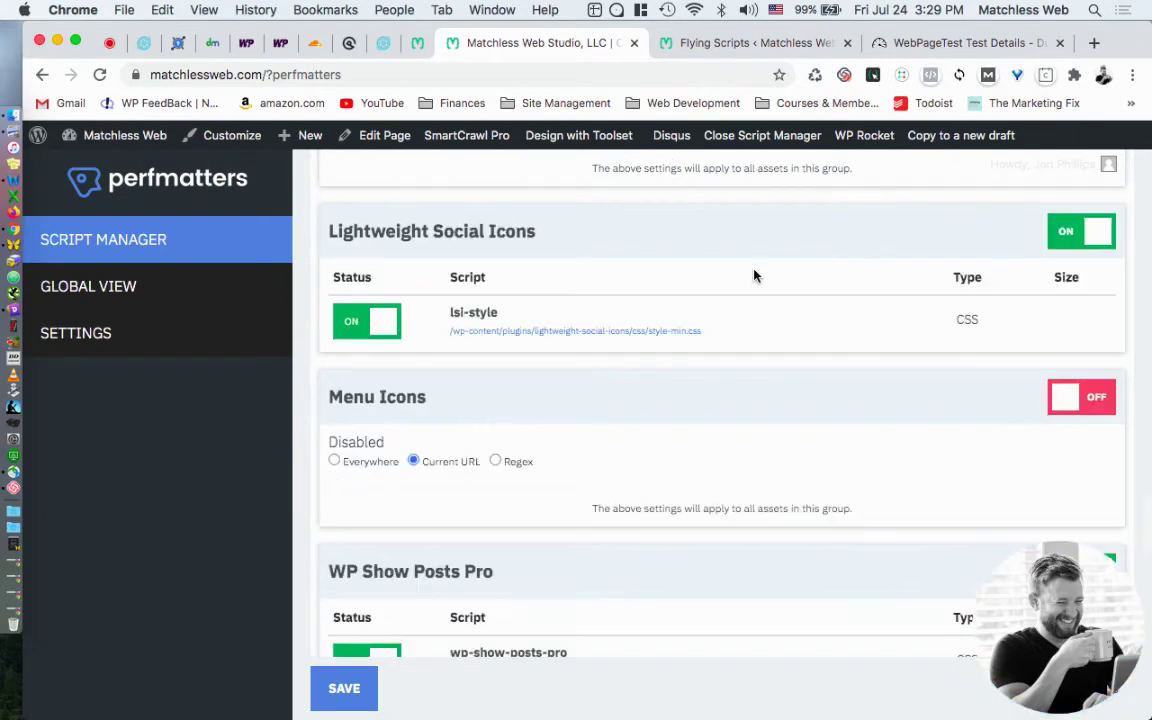
left_click(1071, 236)
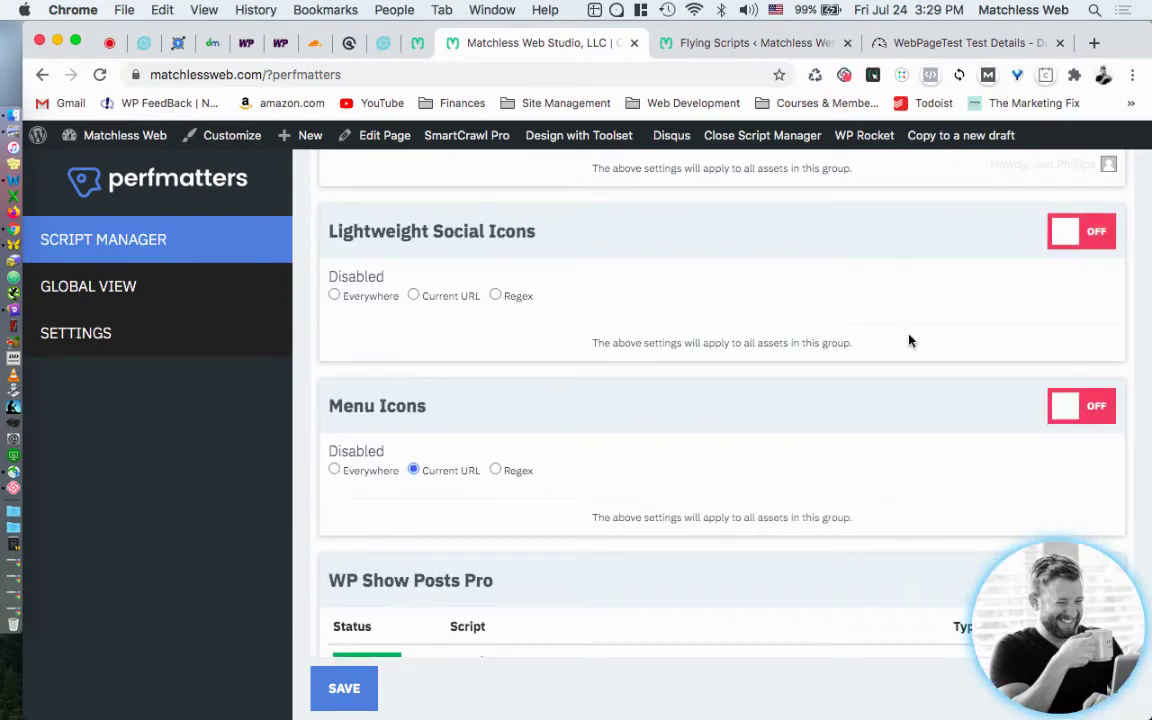
scroll(906, 316, "up", 1)
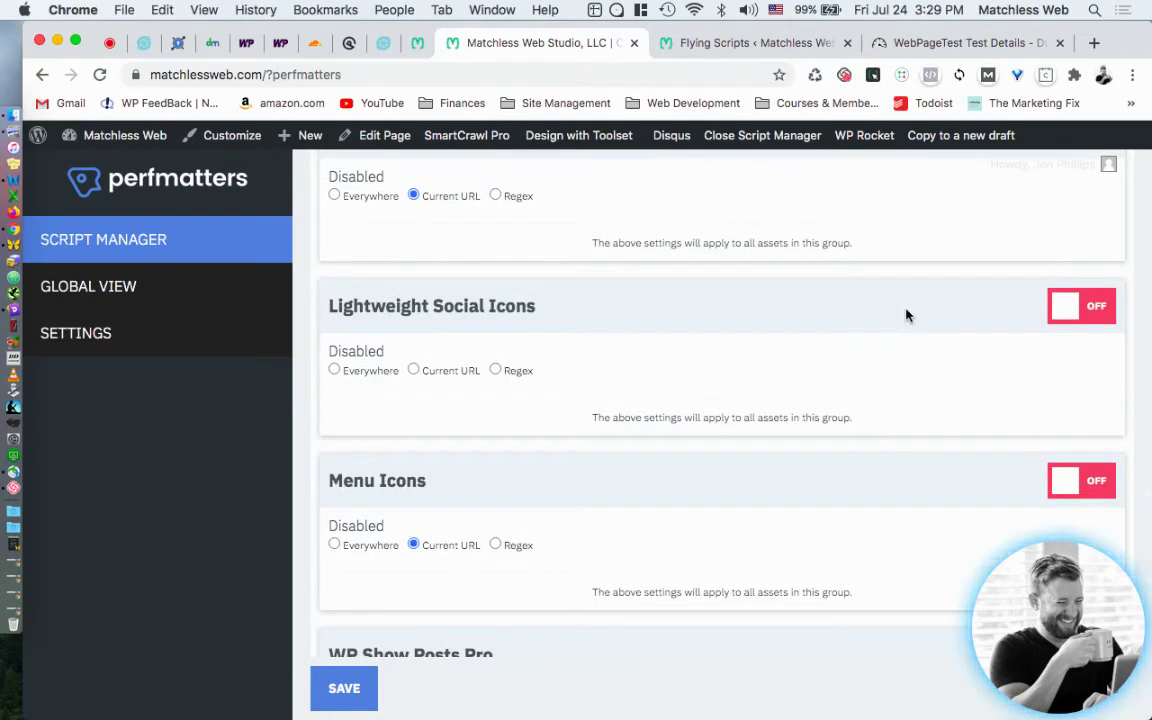
scroll(906, 316, "down", 1)
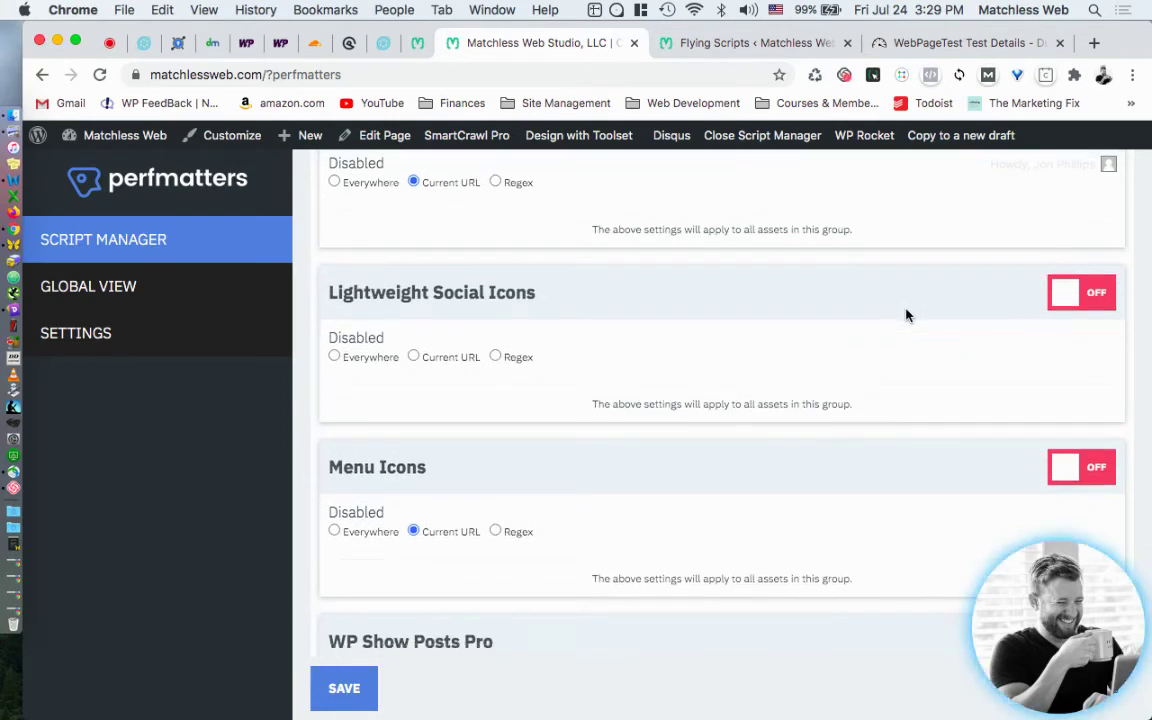
left_click(1056, 296)
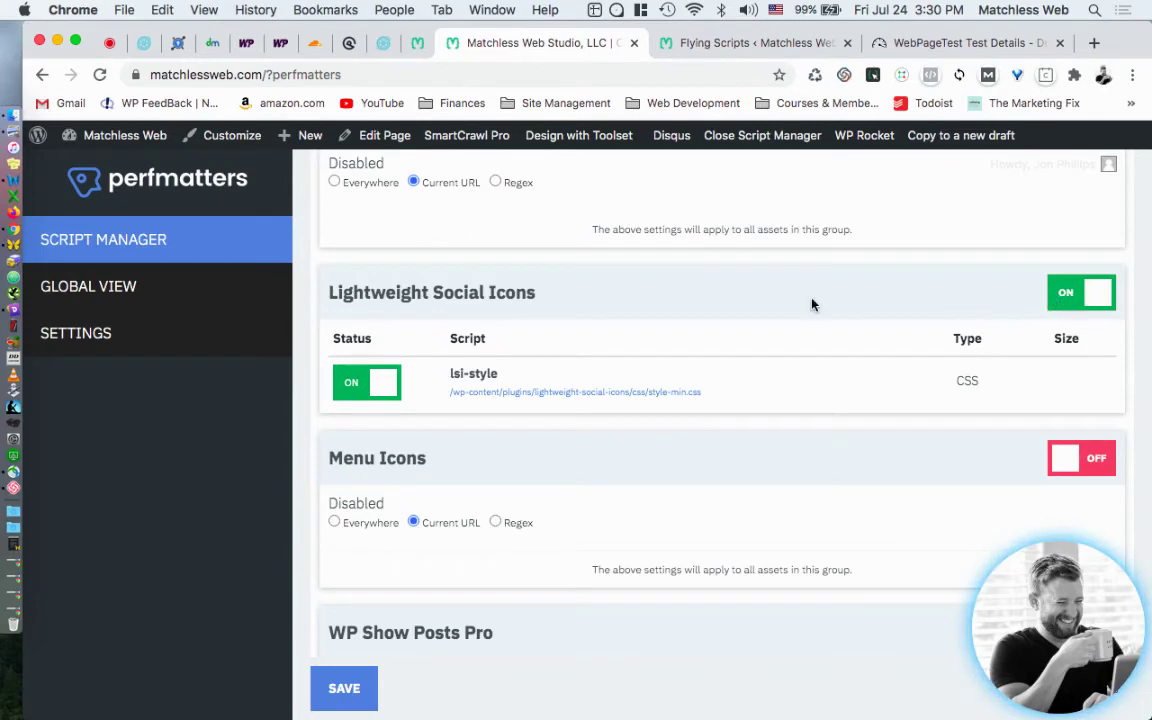
- Switch off the WP Show Posts Pro and WP Show Posts groups, disabling WP Show Posts Pro for the current URL
scroll(812, 305, "down", 5)
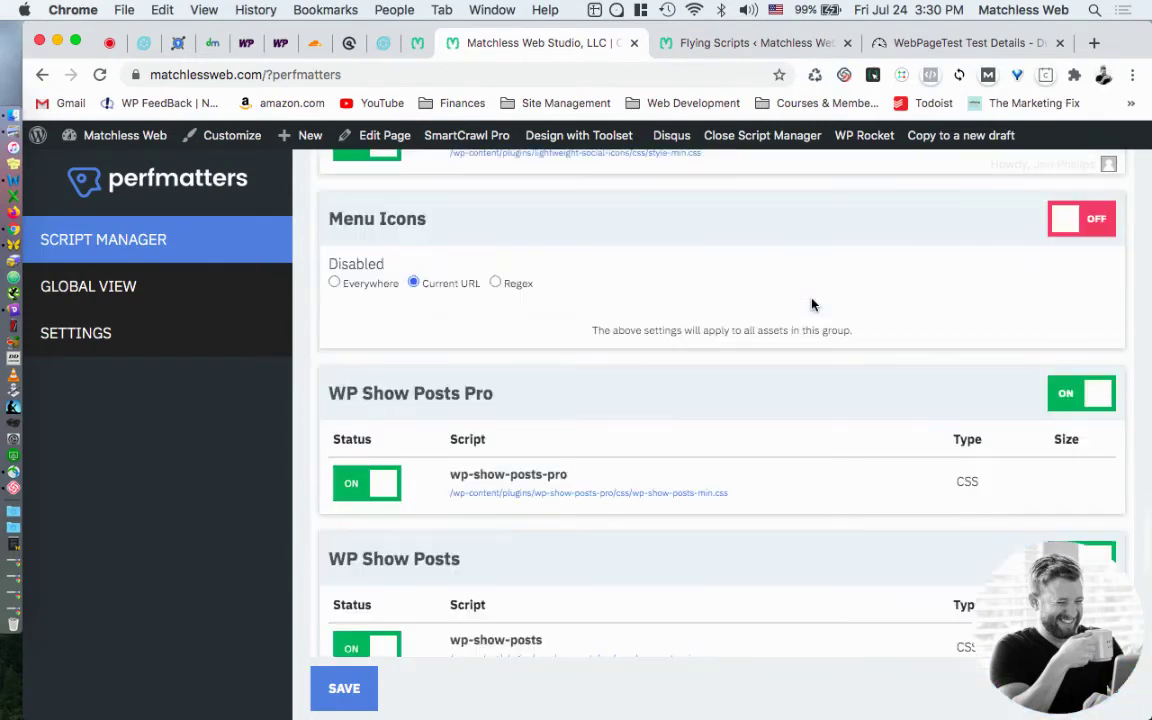
scroll(812, 305, "down", 3)
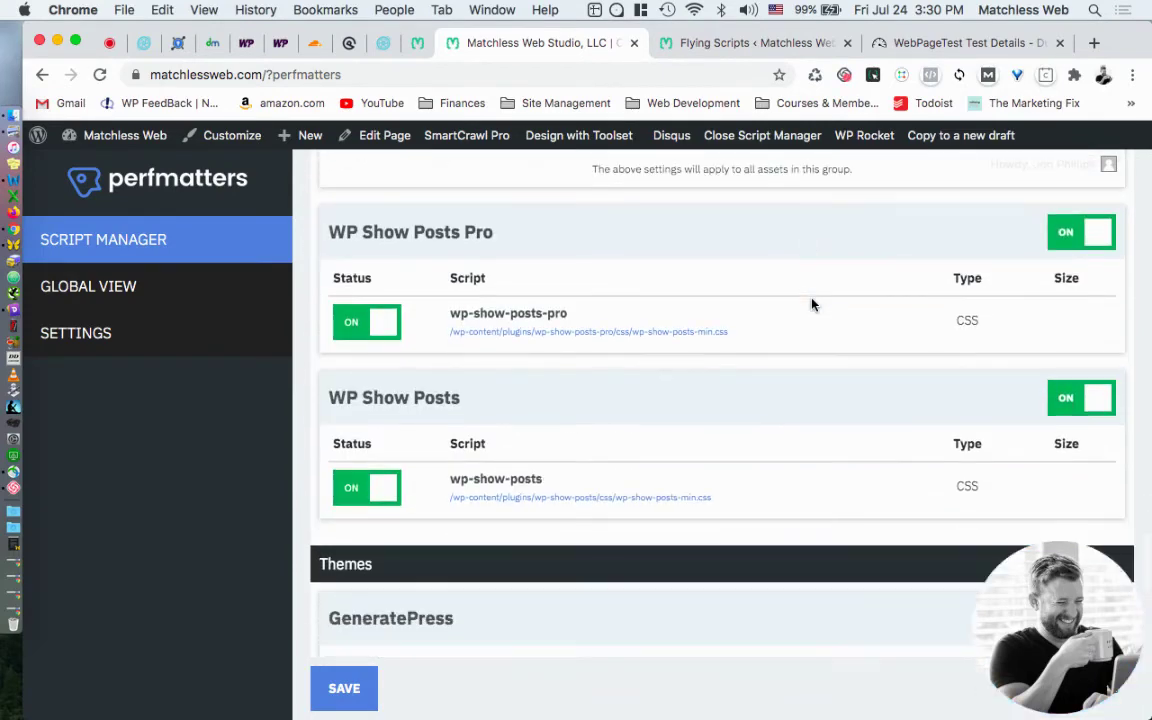
left_click(1080, 233)
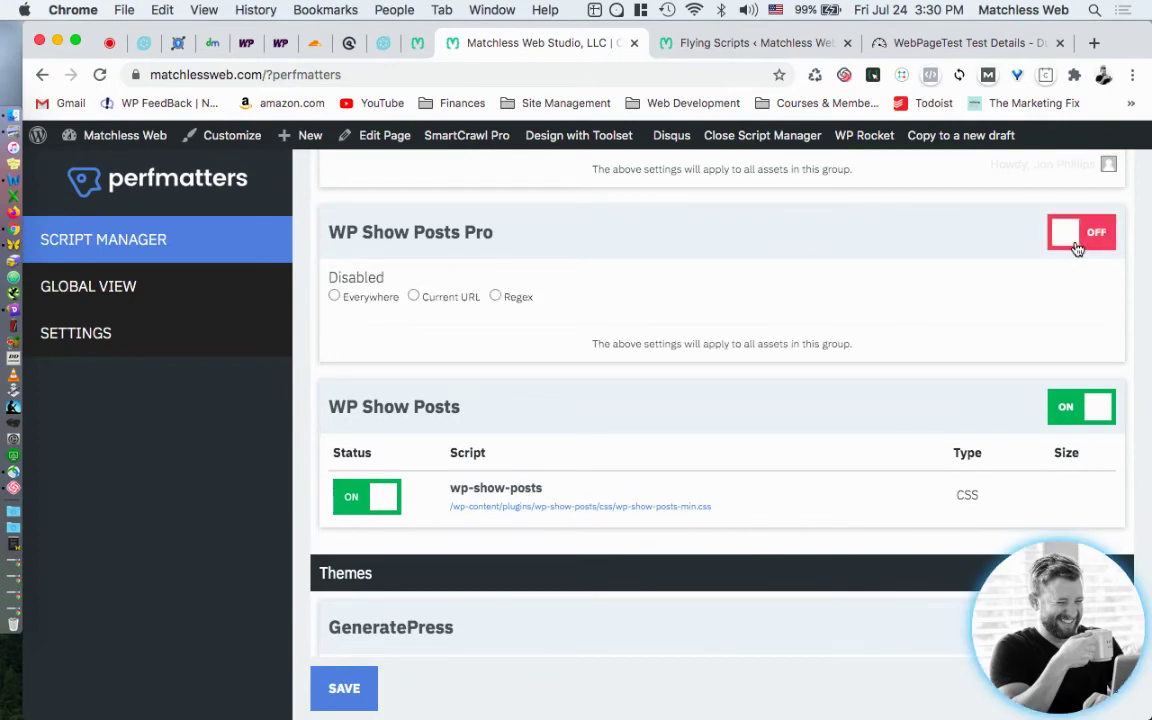
left_click(1073, 408)
scroll(1015, 296, "down", 3)
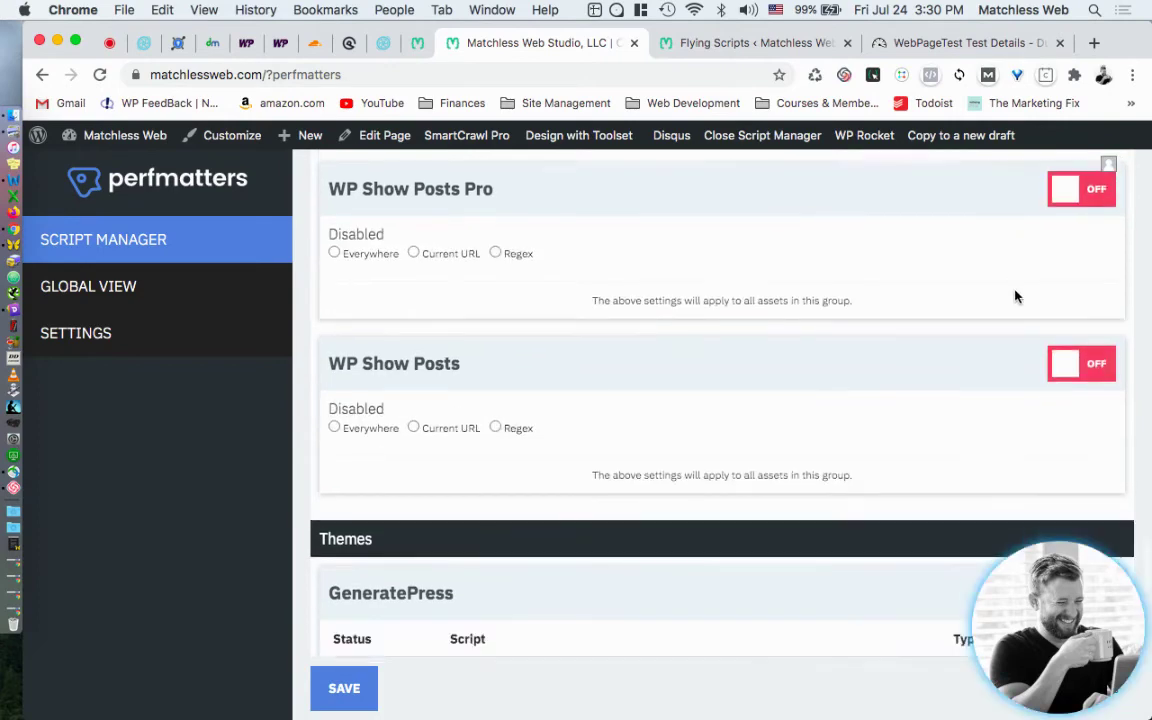
scroll(1015, 296, "up", 4)
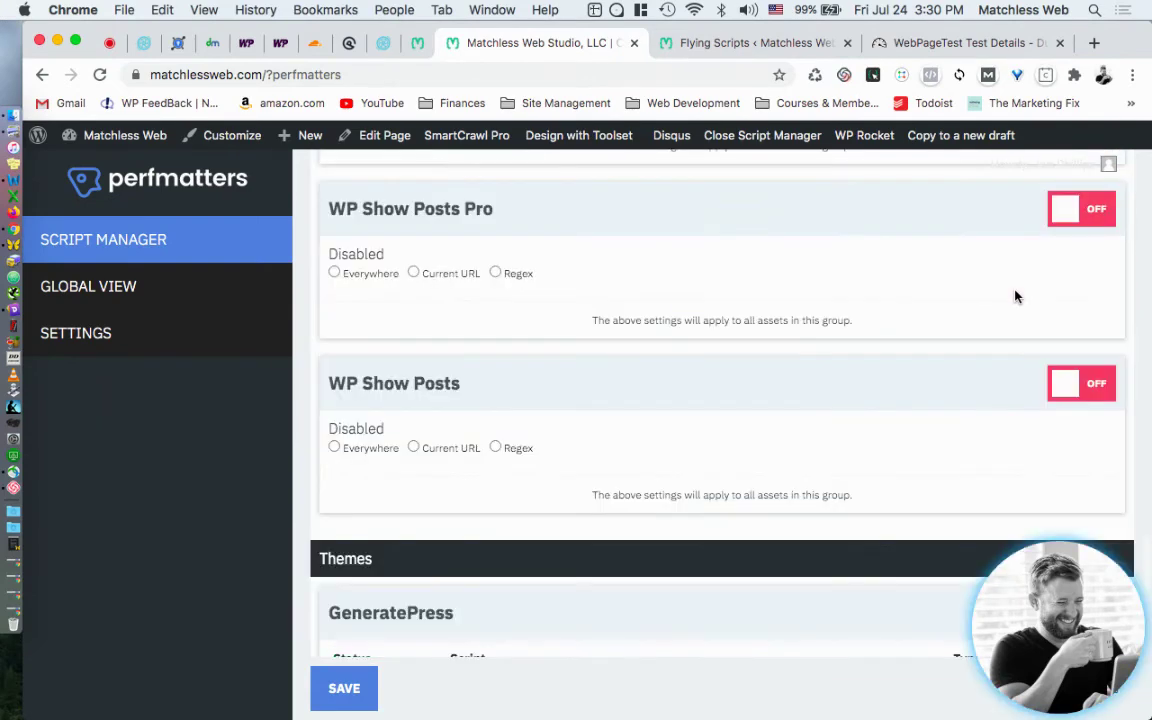
left_click(417, 347)
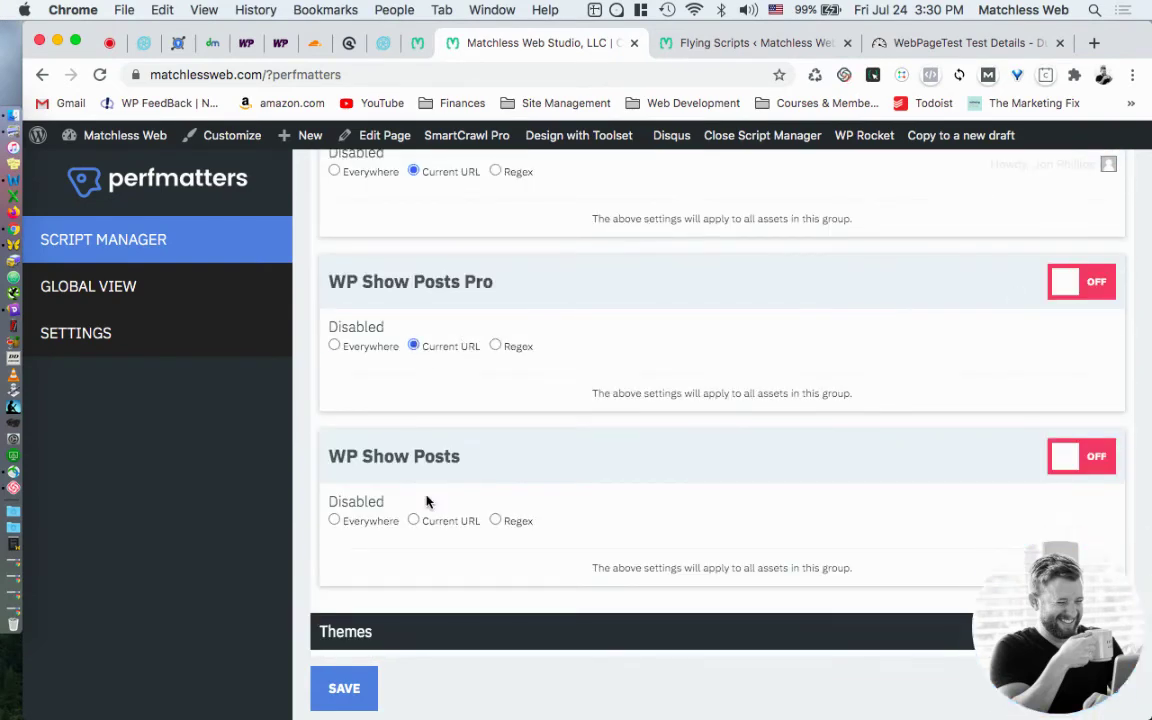
- Set the WP Search with Algolia group as disabled for the current URL only
scroll(418, 529, "up", 10)
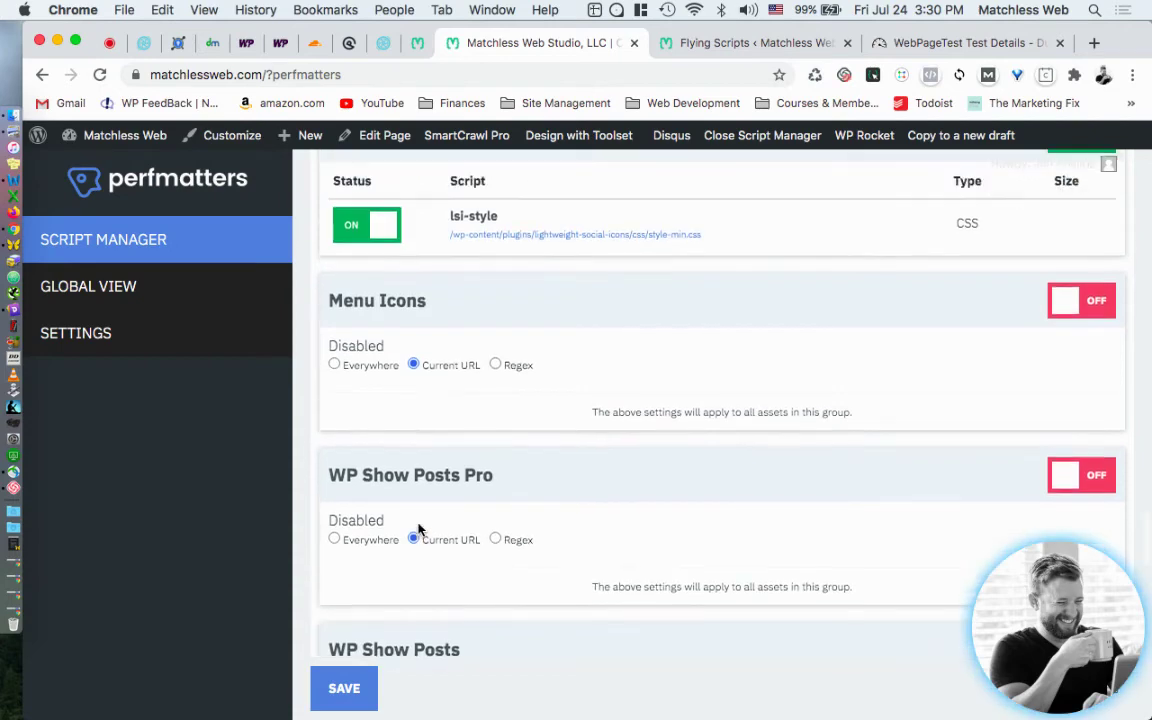
scroll(418, 449, "up", 8)
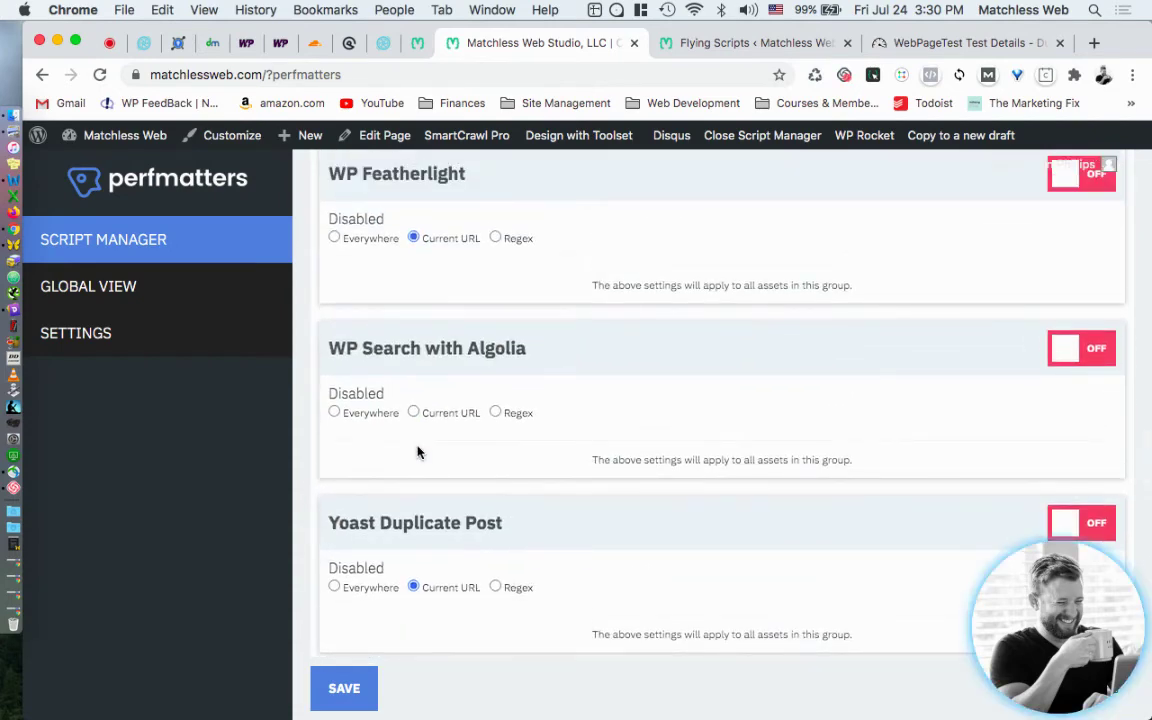
left_click(413, 412)
scroll(413, 412, "up", 1)
scroll(412, 418, "up", 13)
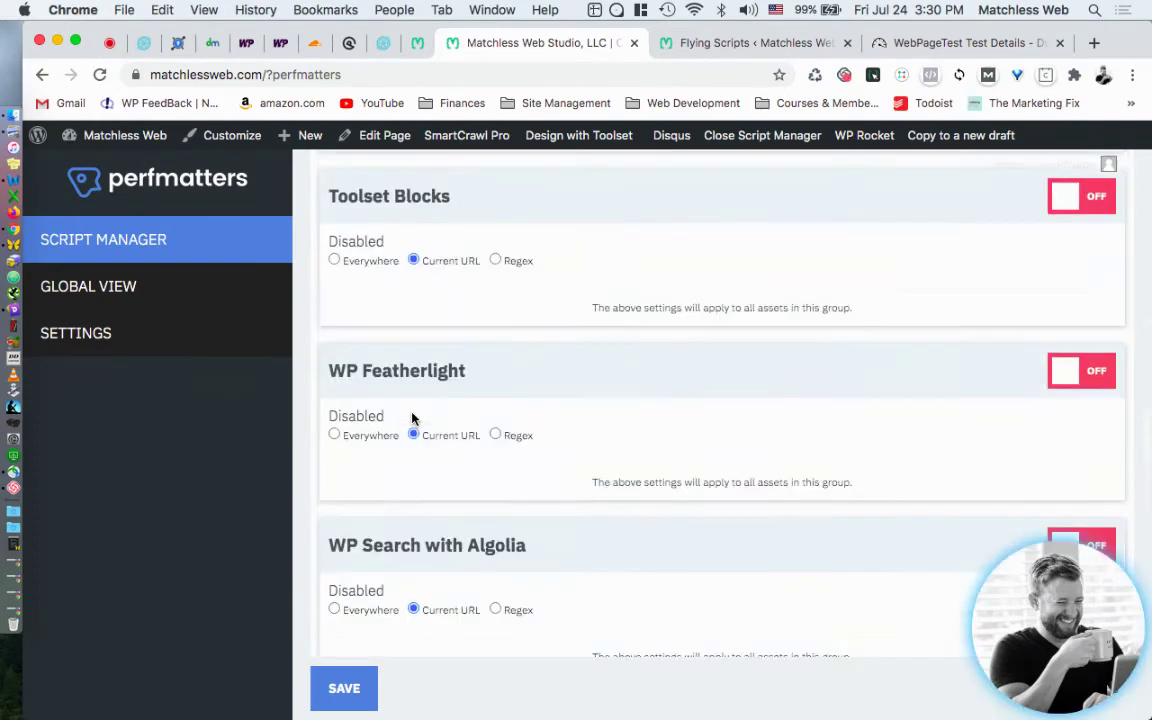
- Examine the scripts listed under the GeneratePress Child theme and the Misc section, from admin-bar down to wp-mediaelement
scroll(412, 418, "down", 14)
scroll(412, 418, "down", 20)
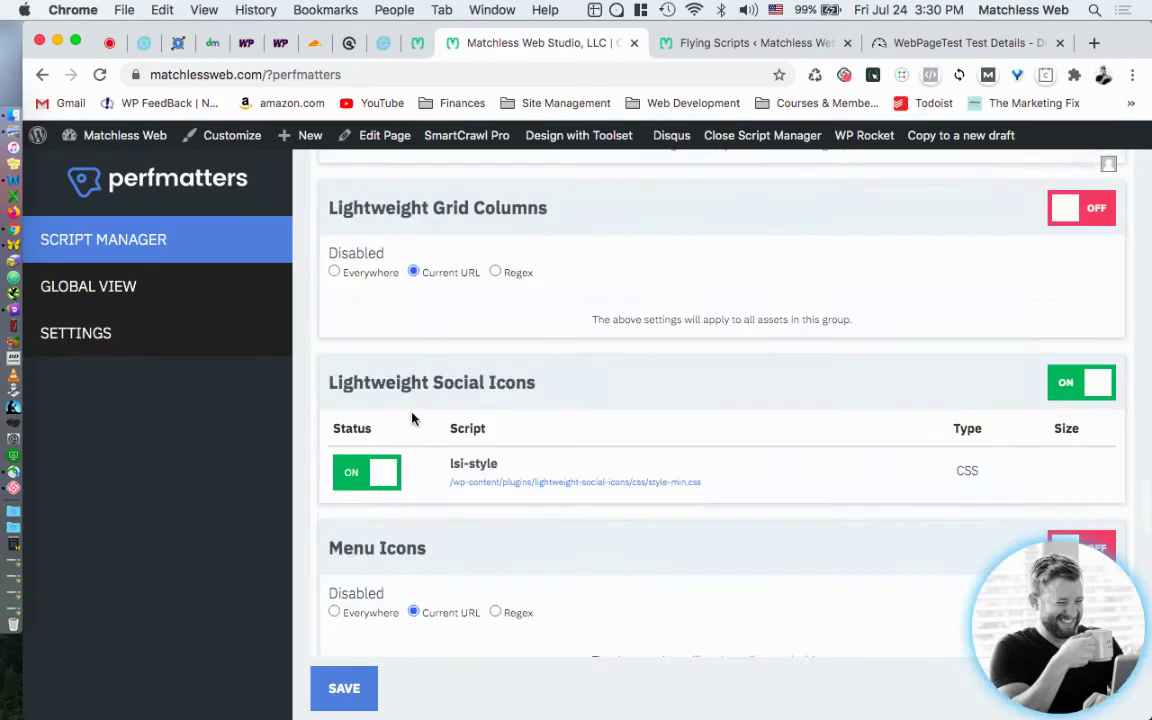
scroll(413, 418, "down", 8)
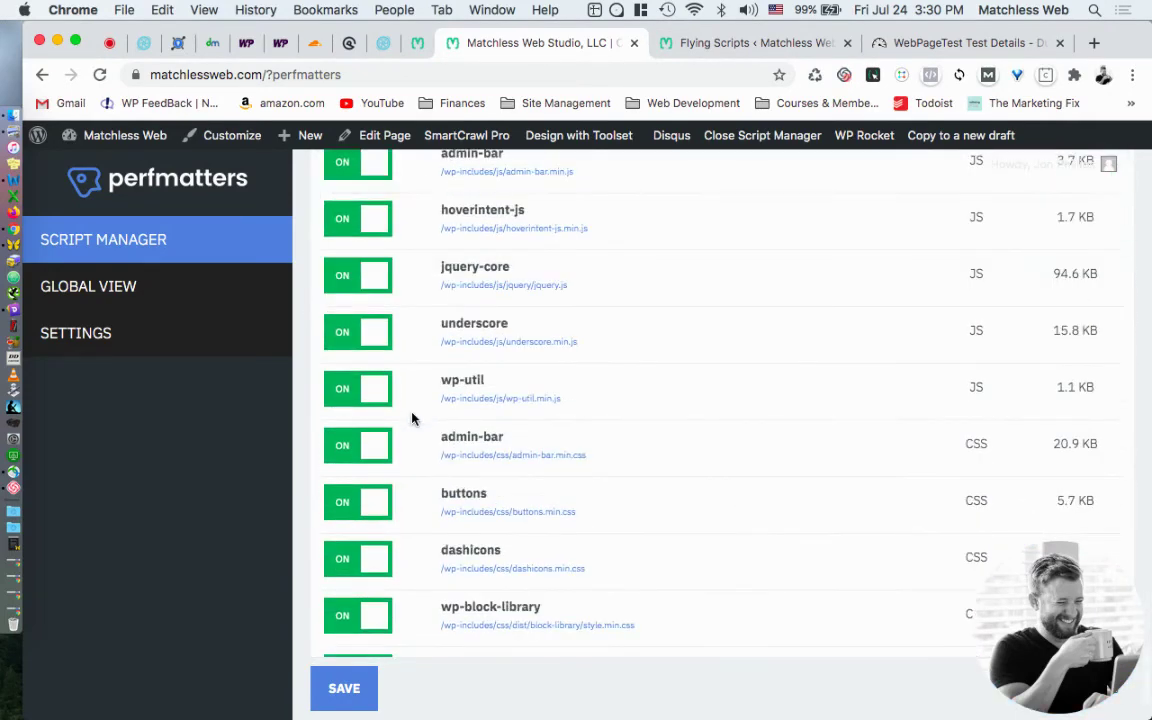
scroll(413, 418, "up", 9)
scroll(413, 418, "up", 3)
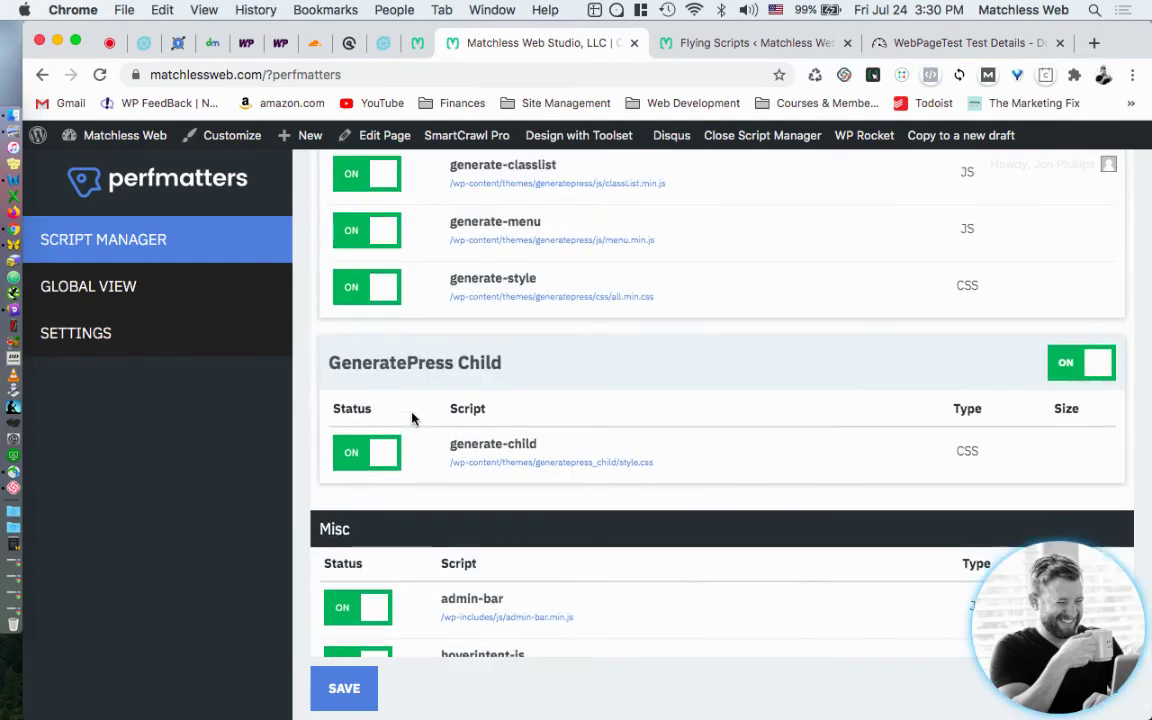
scroll(411, 416, "down", 2)
scroll(401, 399, "down", 4)
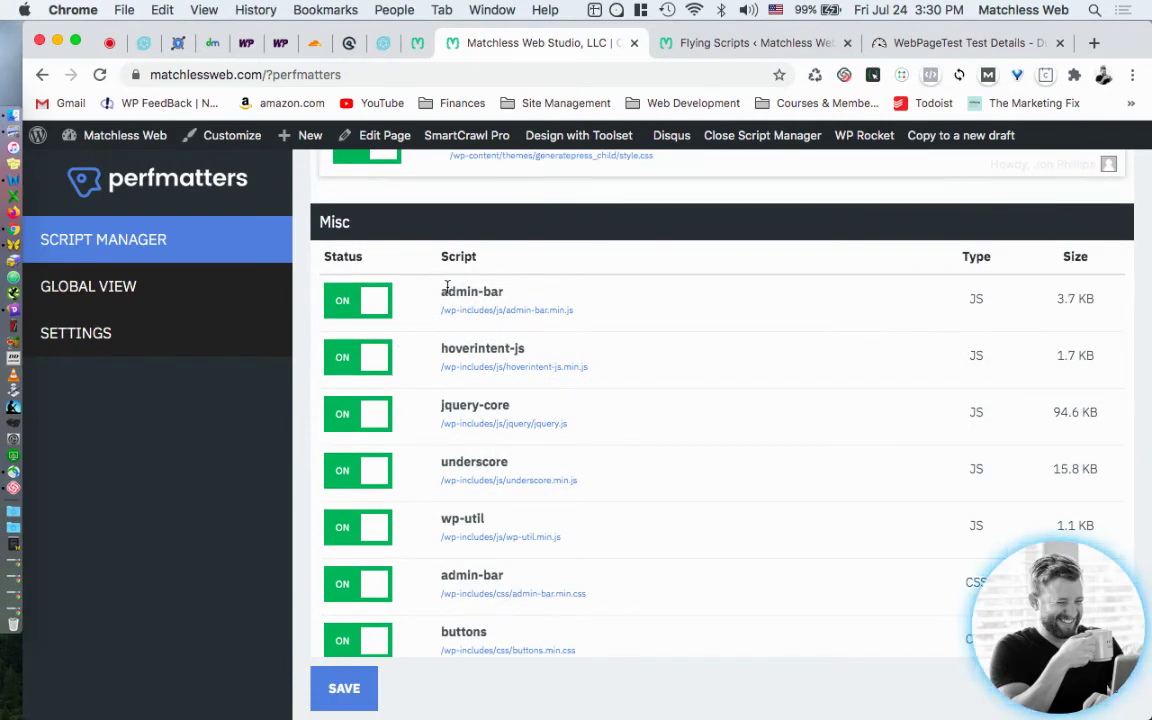
scroll(447, 287, "down", 5)
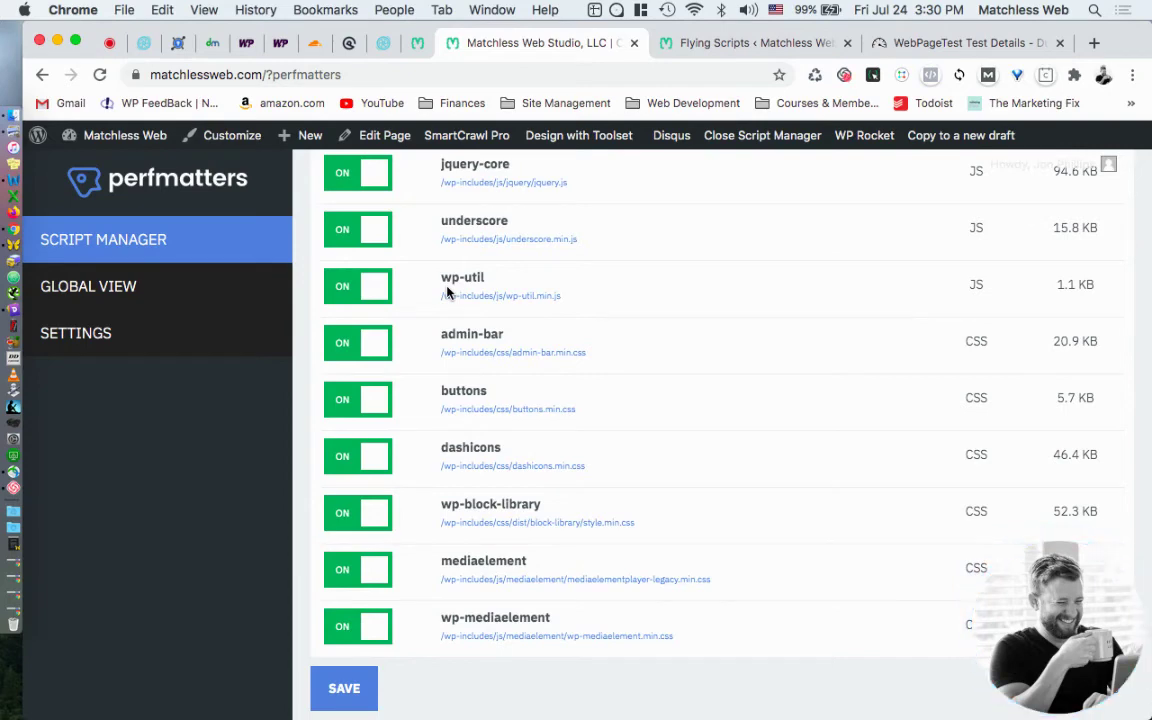
scroll(447, 291, "up", 10)
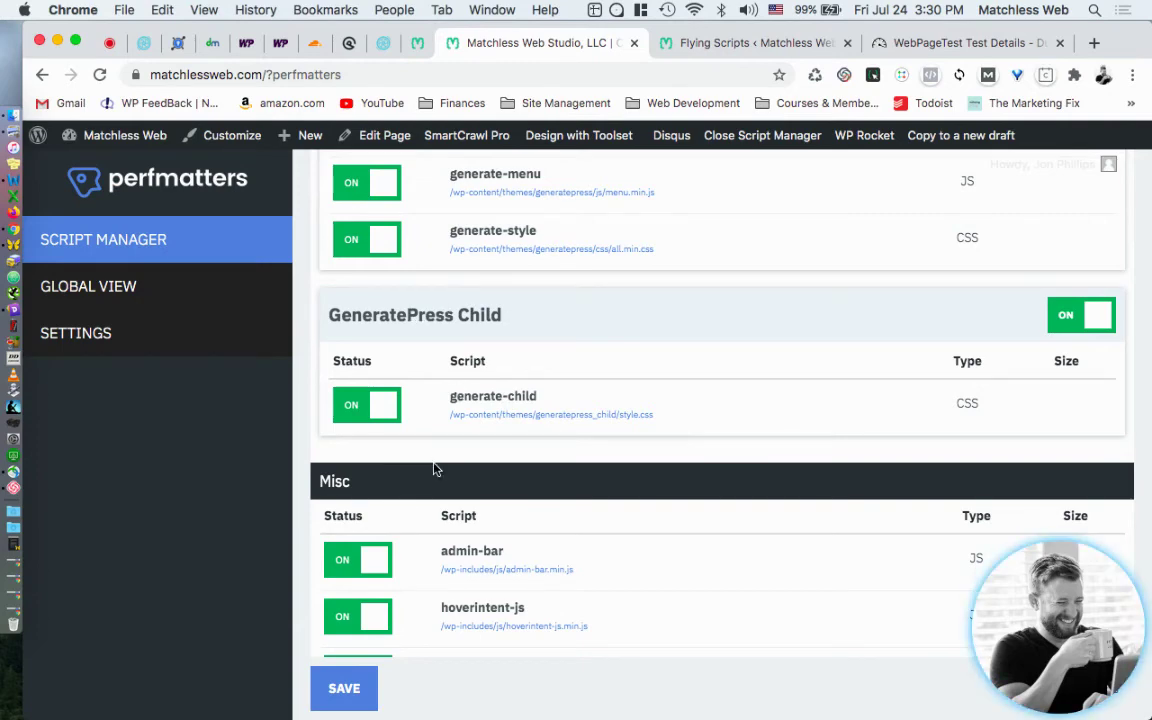
scroll(437, 571, "down", 5)
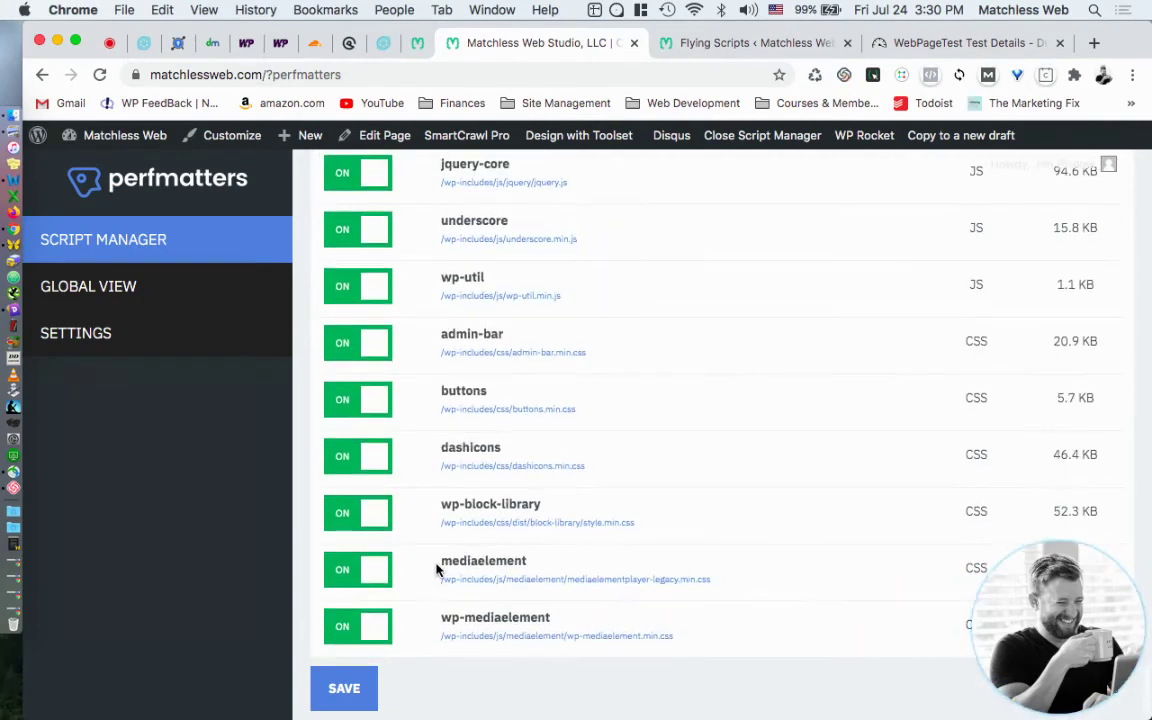
scroll(437, 545, "up", 2)
scroll(437, 540, "down", 2)
scroll(434, 546, "up", 2)
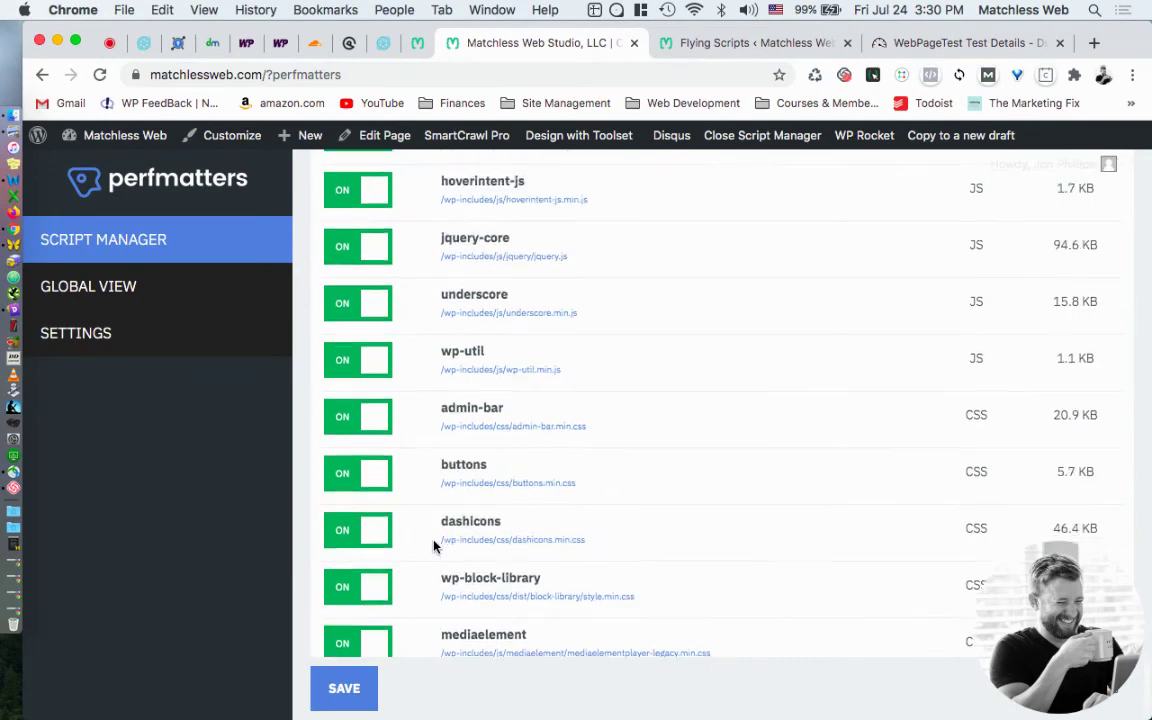
scroll(434, 546, "up", 5)
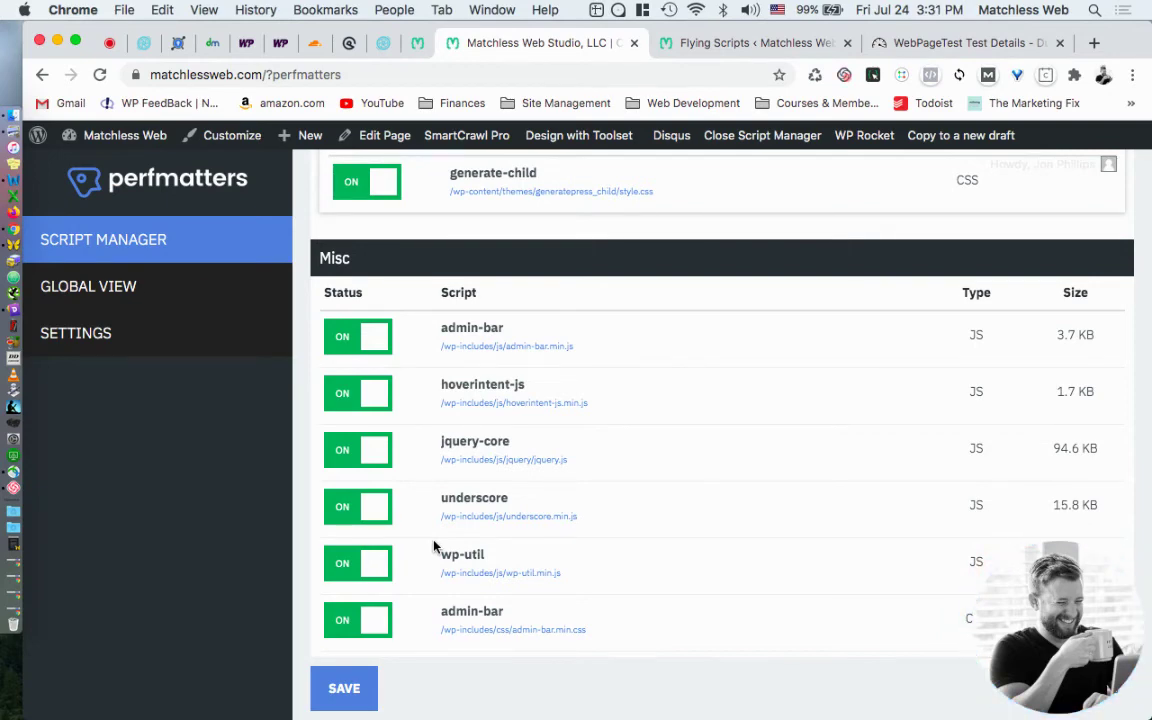
- Save the Script Manager changes and return to the Pages list in the WordPress admin
scroll(433, 545, "up", 15)
scroll(433, 545, "up", 3)
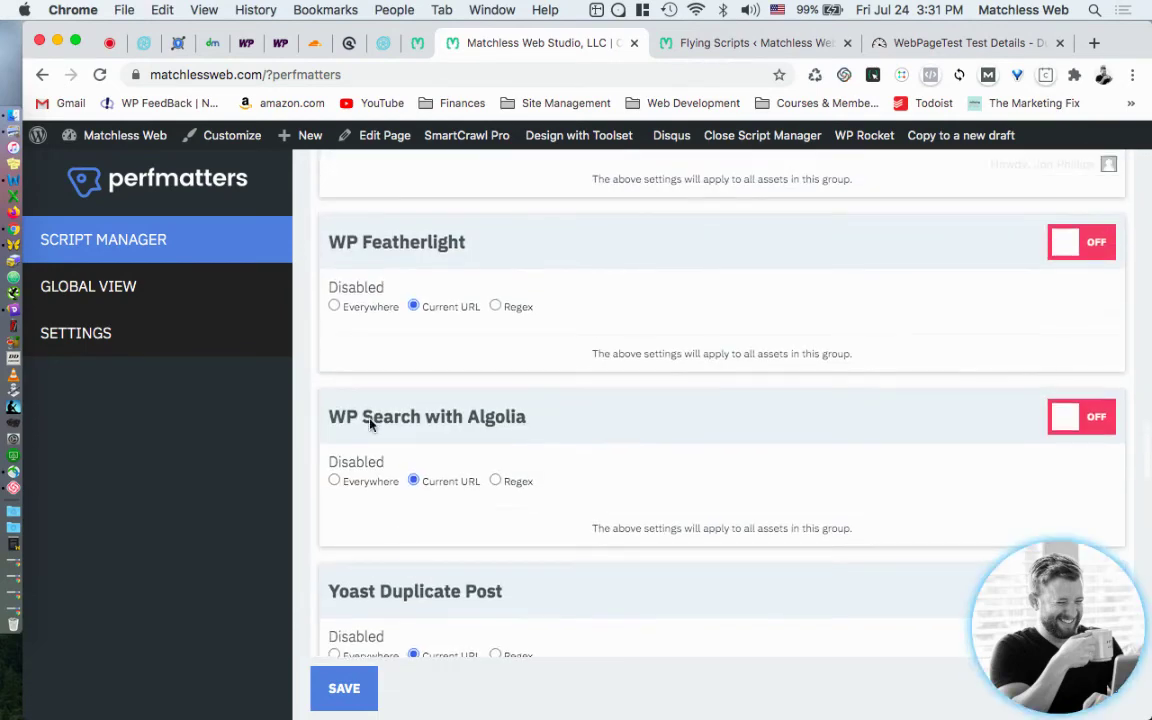
left_click(339, 686)
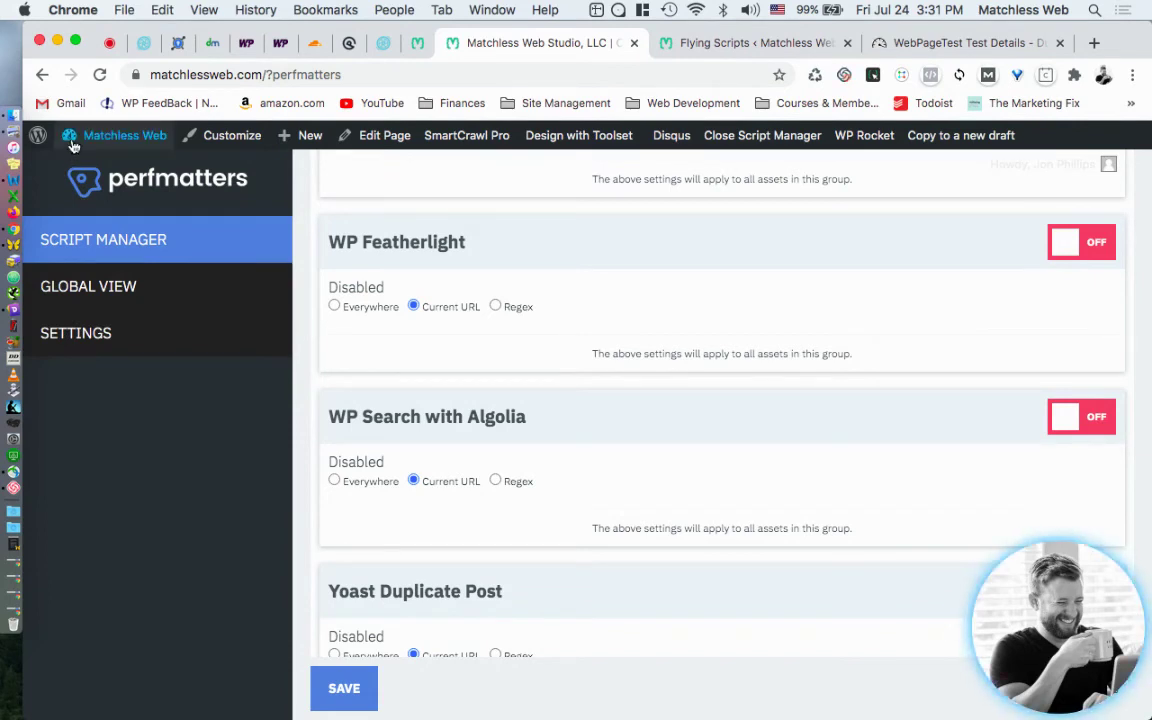
left_click(42, 75)
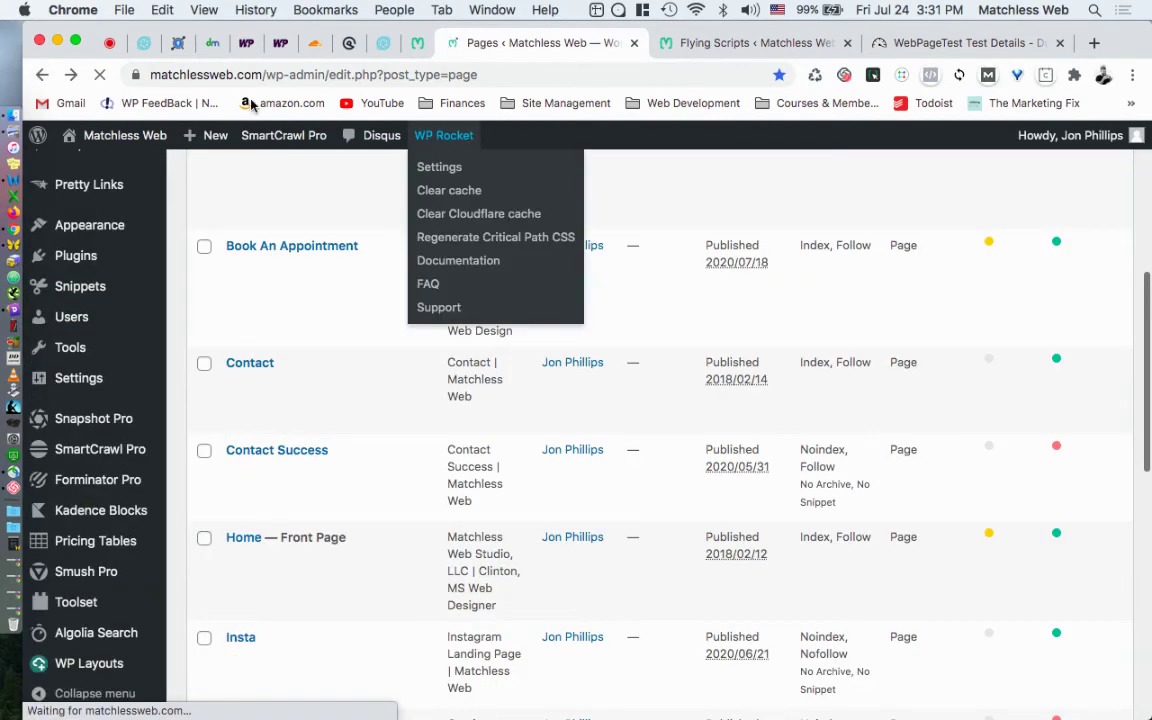
- Reload the live matchlessweb.com homepage and check its sections down to the "4 Easy-to-Avoid Mistakes When Hiring A Web Designer" guide
left_click(109, 42)
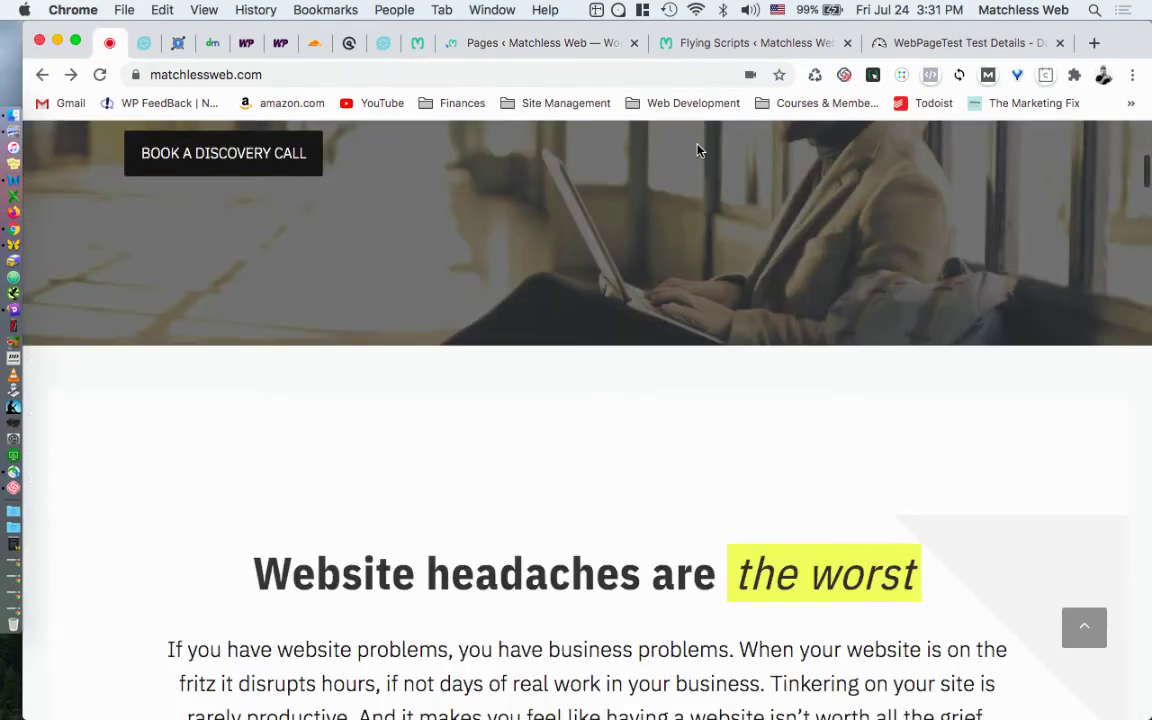
left_click(816, 76)
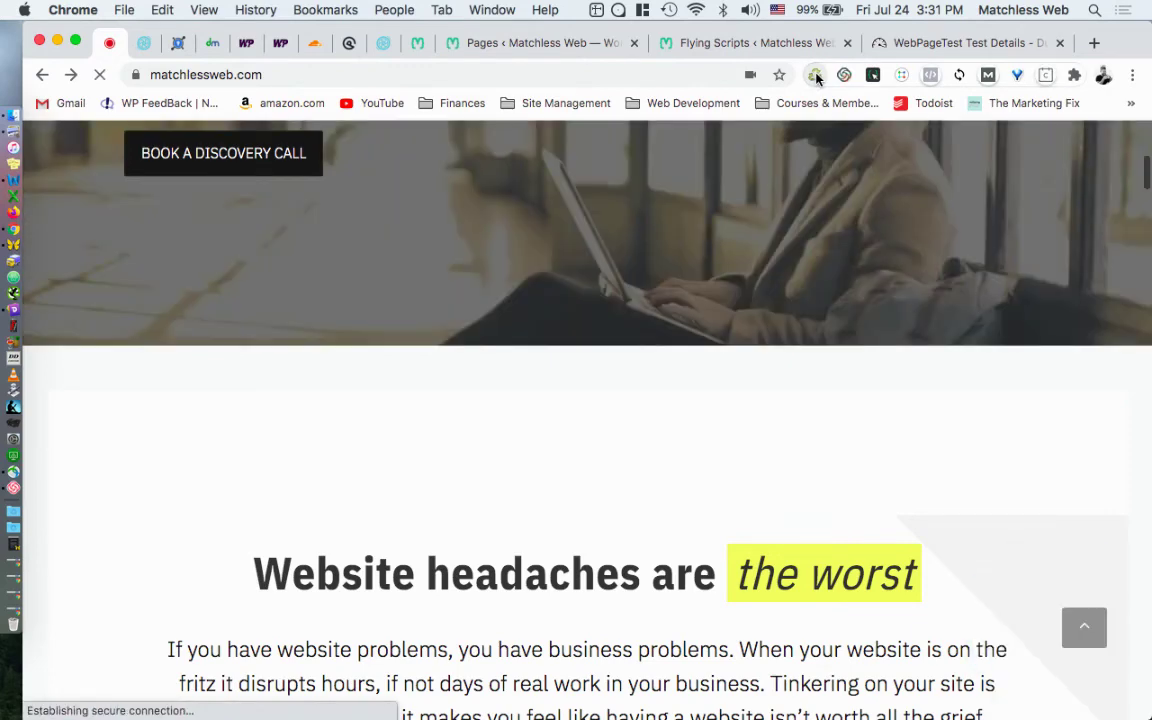
scroll(977, 200, "down", 10)
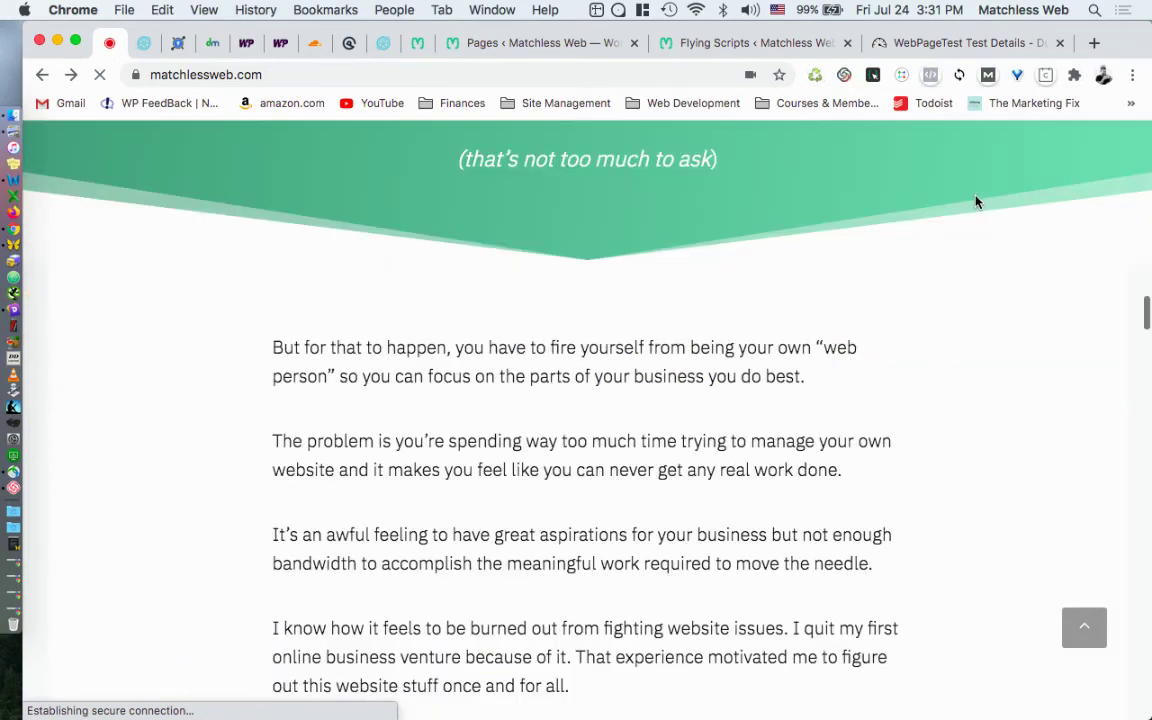
scroll(846, 381, "down", 10)
scroll(846, 383, "down", 15)
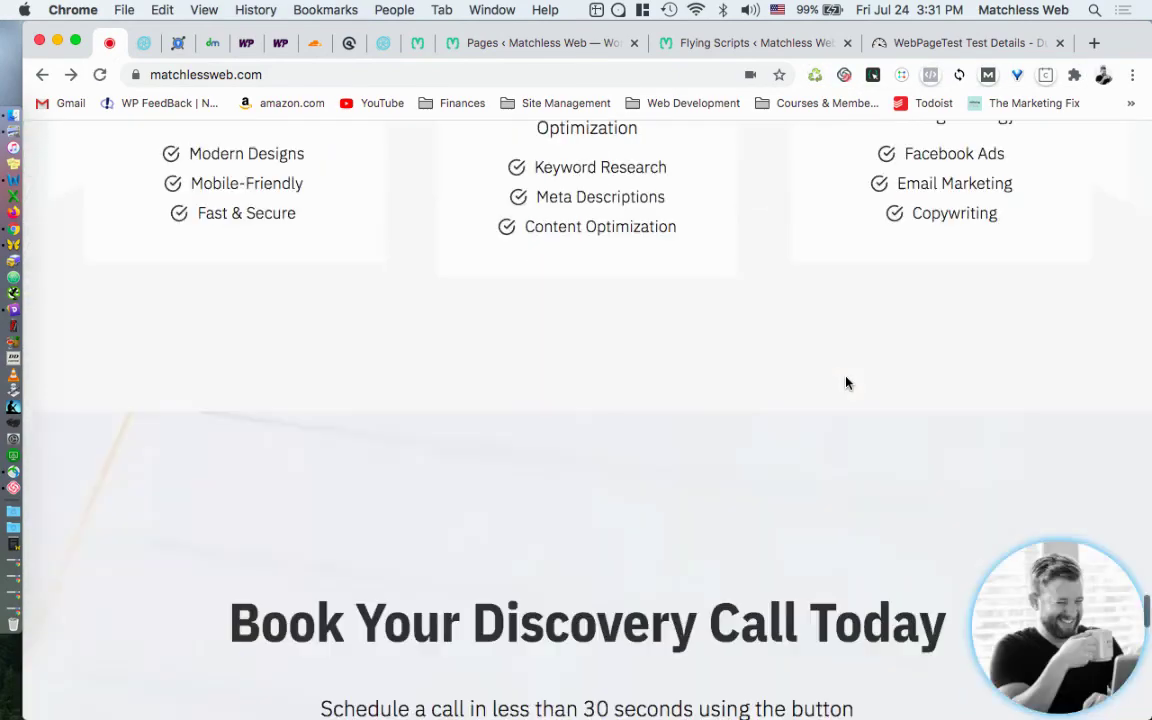
scroll(846, 383, "down", 15)
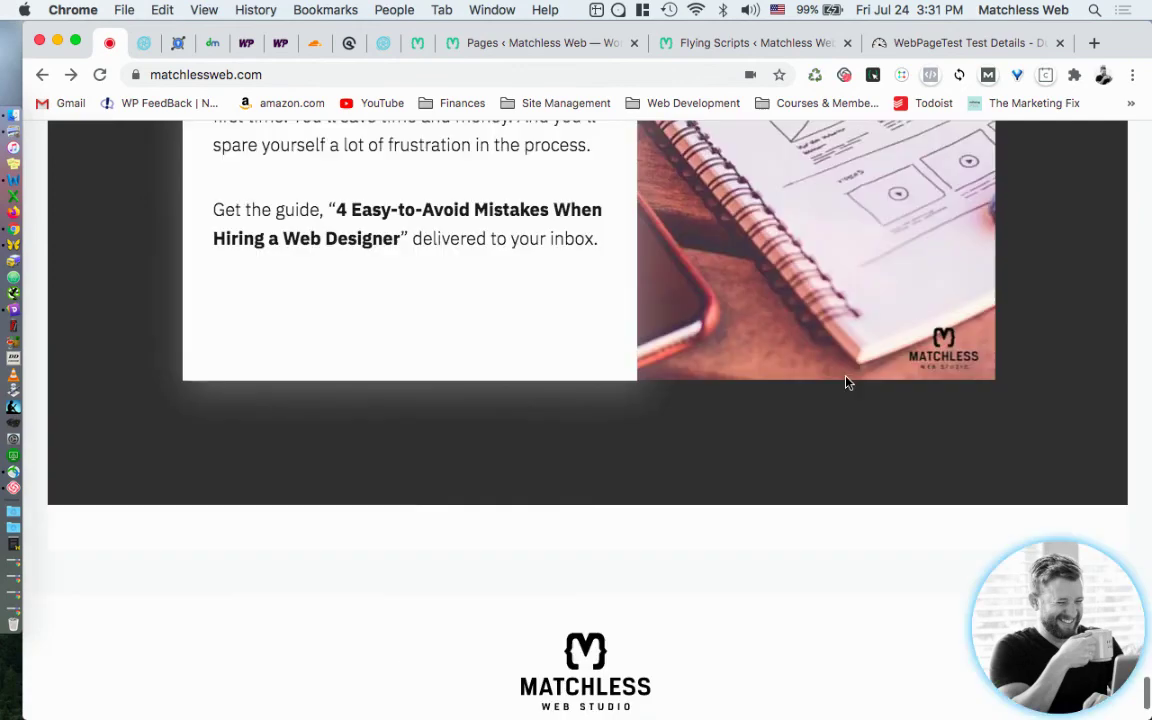
scroll(846, 383, "up", 6)
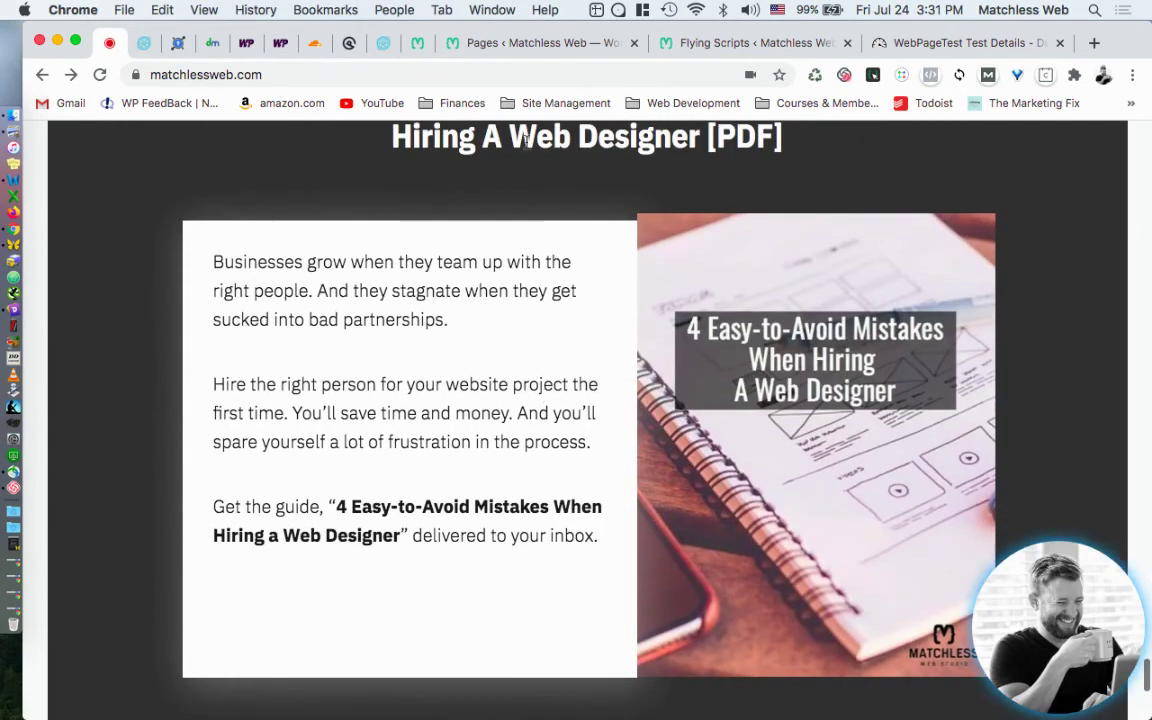
scroll(490, 168, "up", 2)
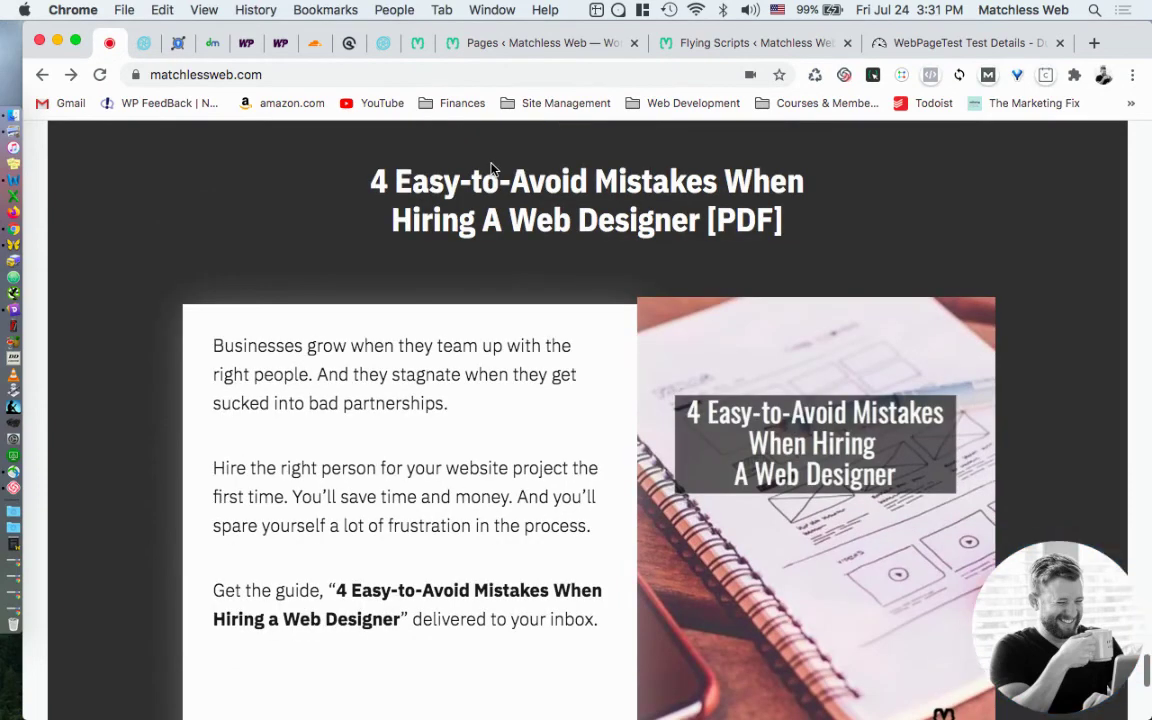
scroll(490, 168, "up", 1)
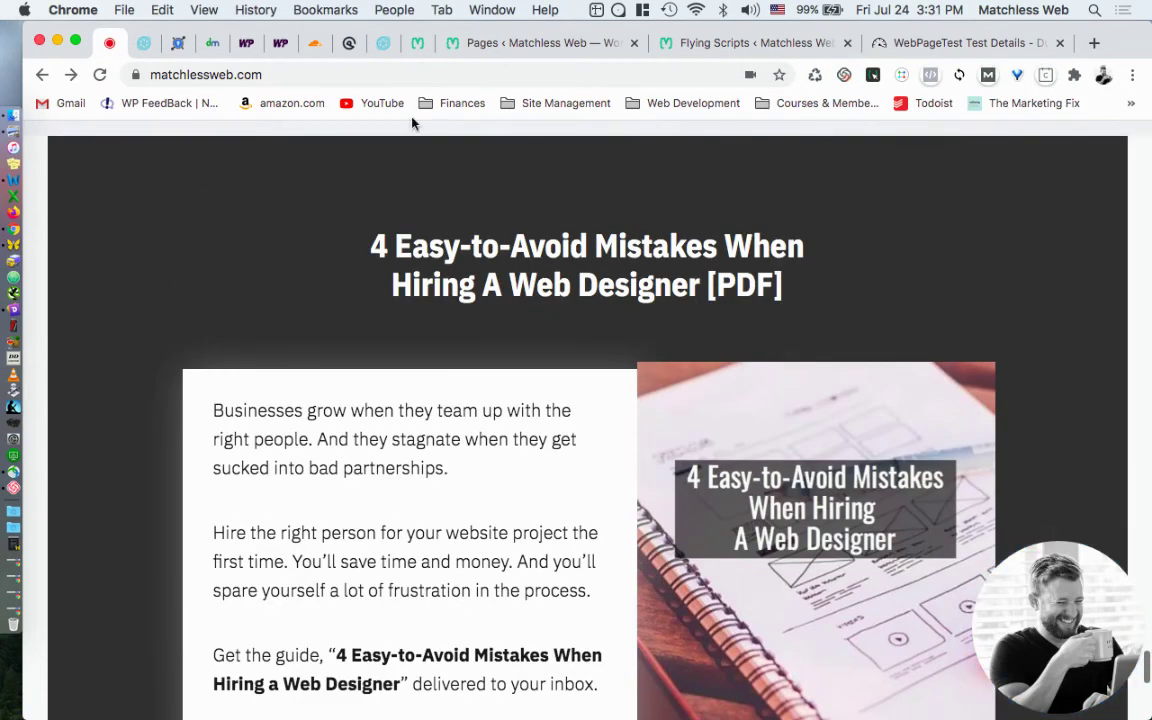
- Return to the Flying Scripts admin page and open the Flying Pages settings from there
left_click(740, 45)
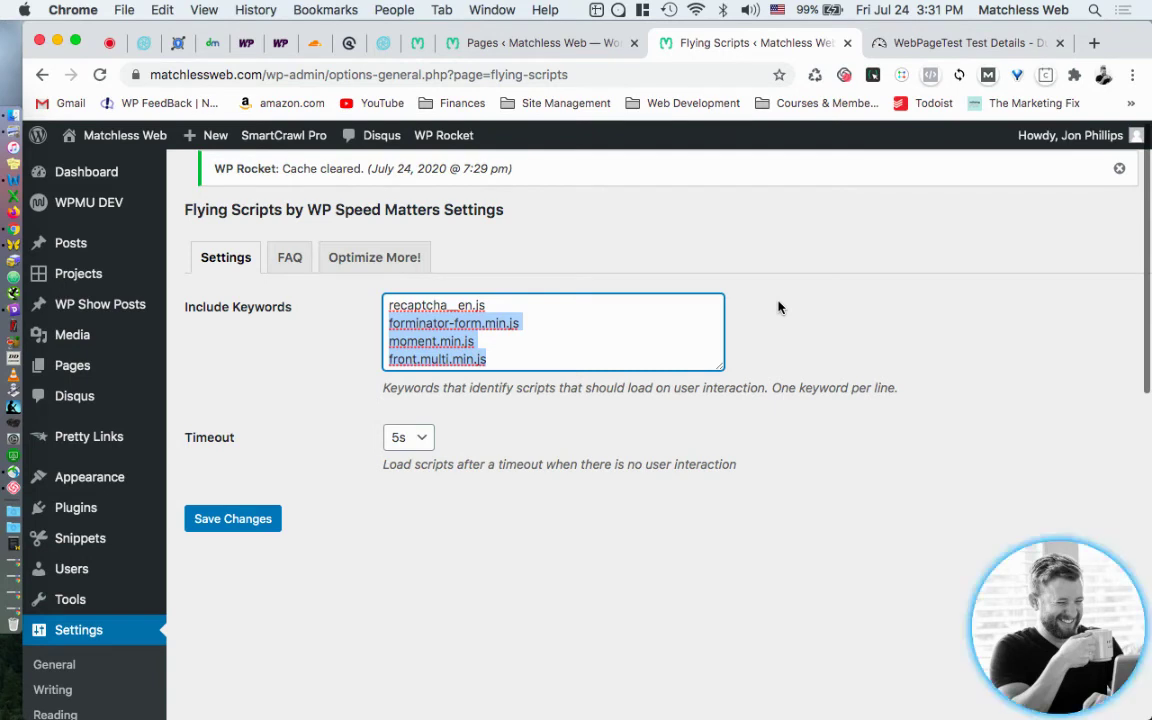
scroll(138, 488, "down", 2)
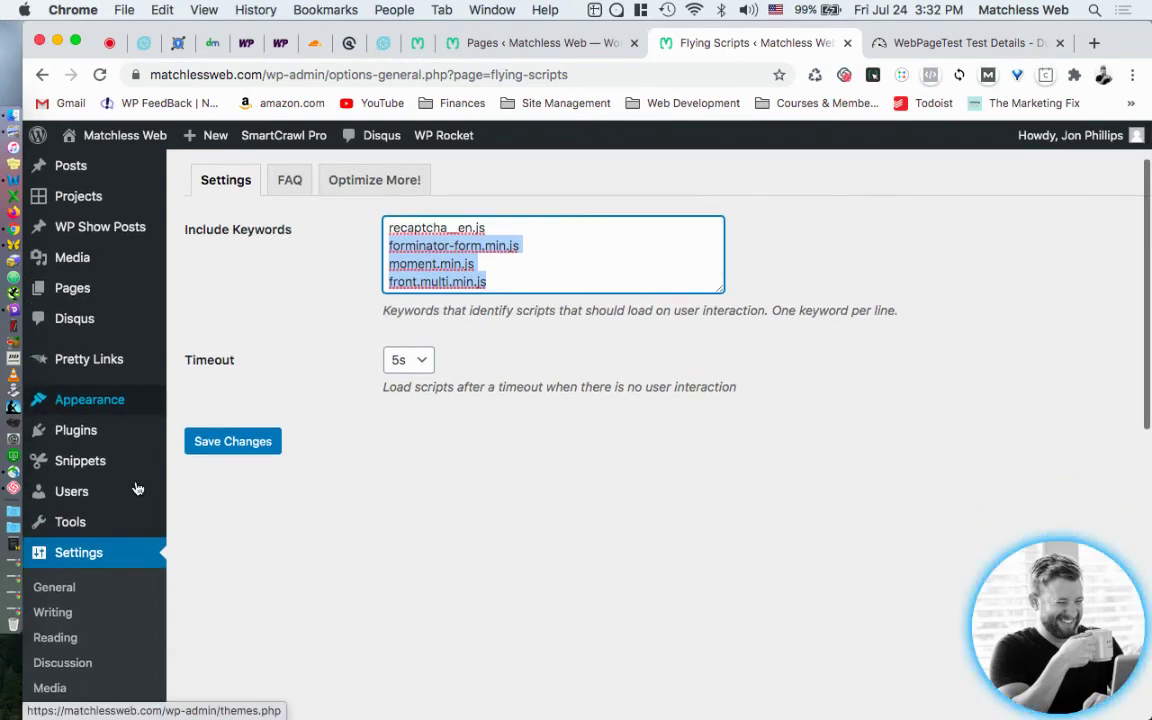
scroll(138, 488, "up", 2)
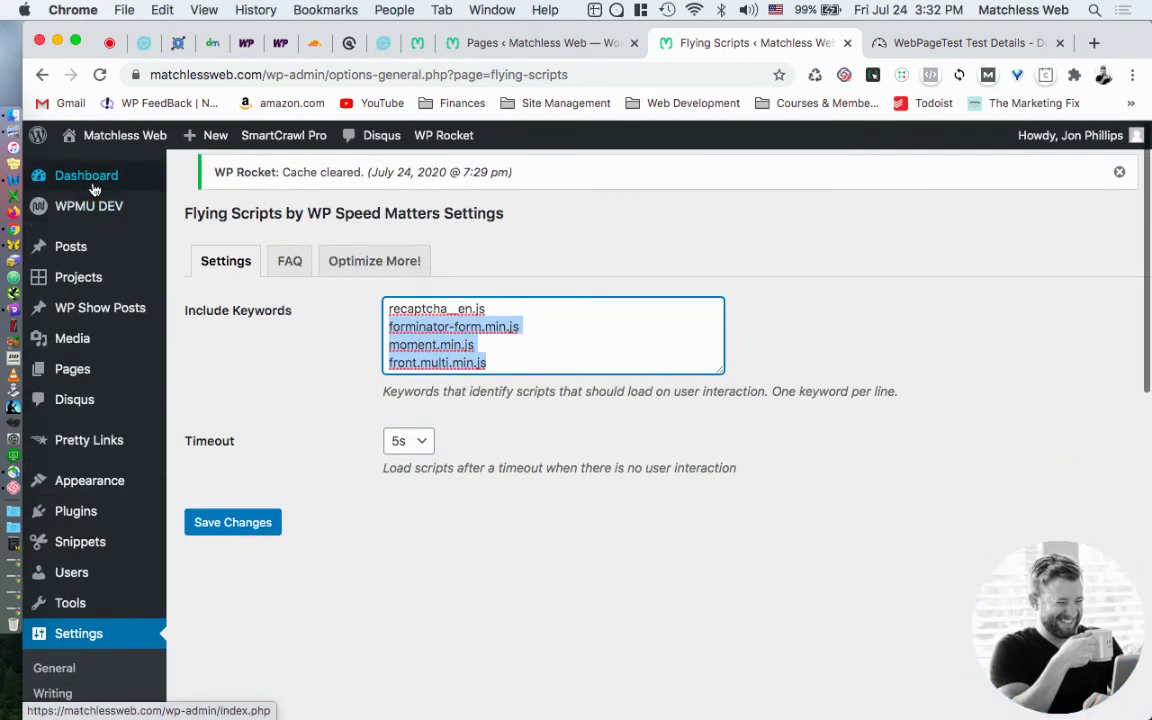
scroll(100, 480, "down", 3)
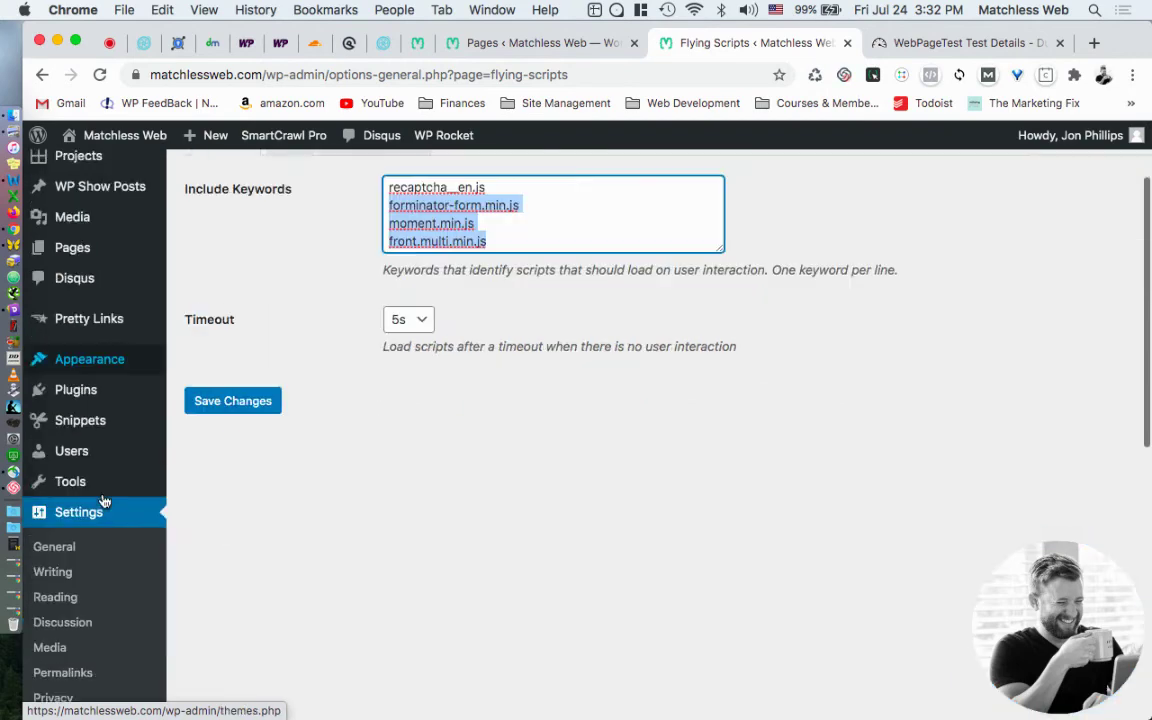
scroll(103, 500, "down", 5)
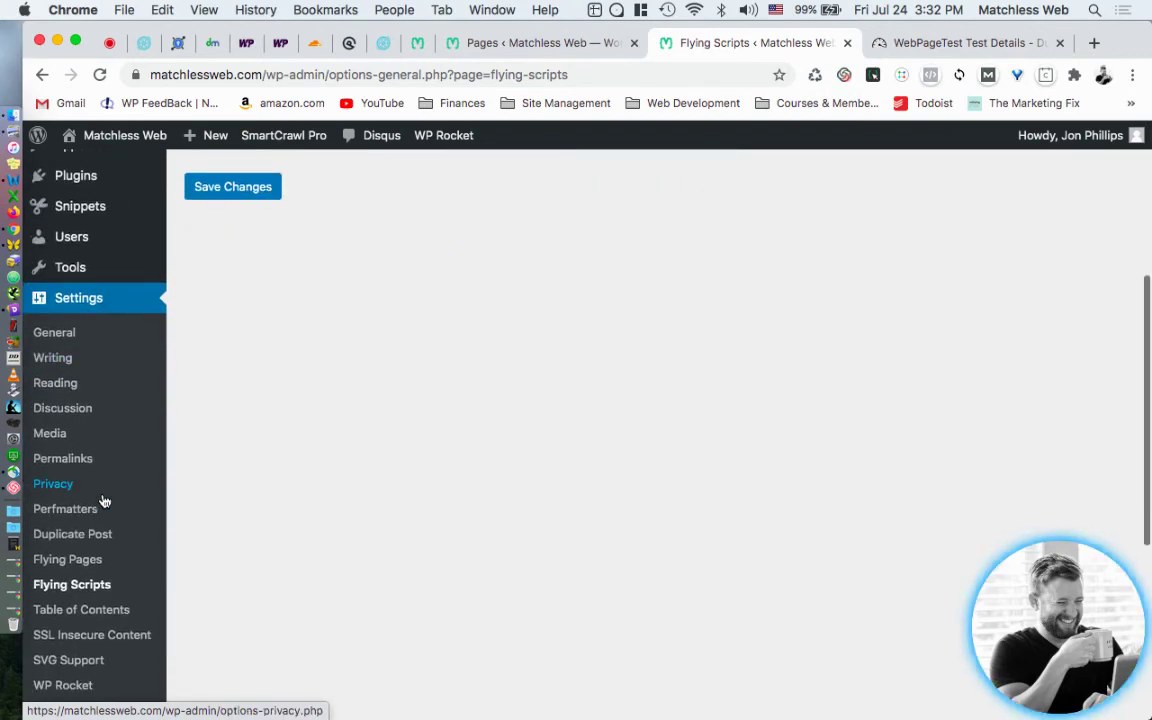
left_click(87, 561)
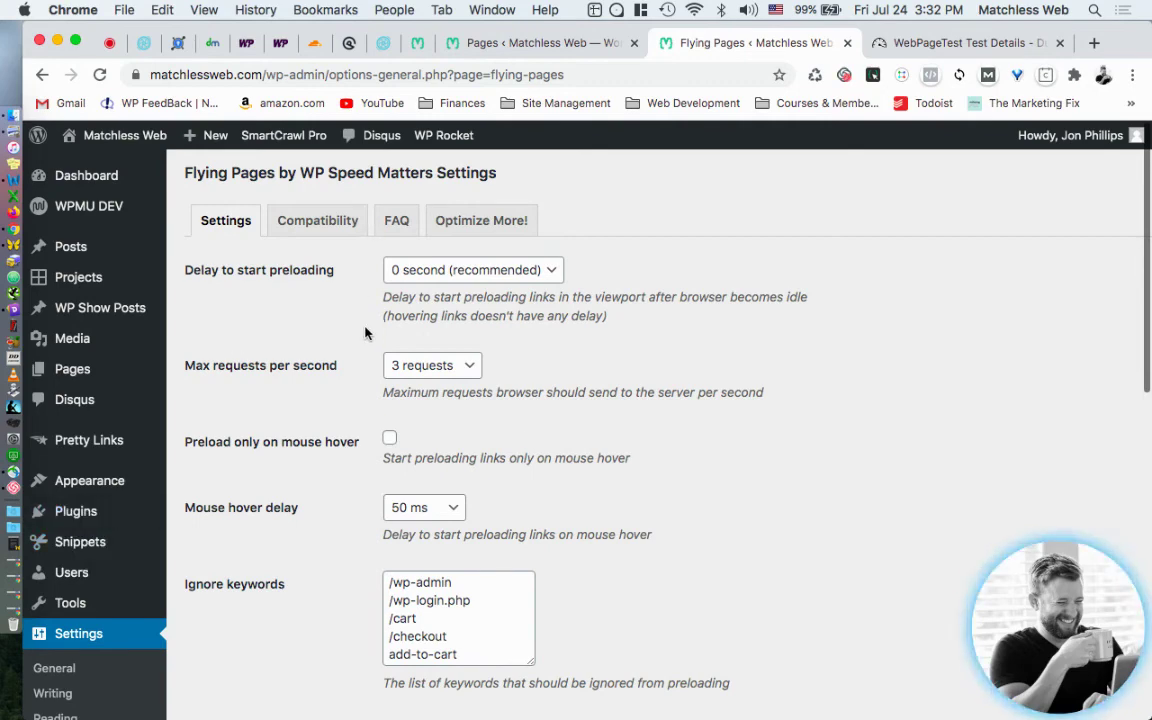
- Enable preloading only on mouse hover in the Flying Pages settings and review the mouse hover delay options, keeping 50 ms
scroll(530, 440, "down", 1)
scroll(530, 440, "down", 3)
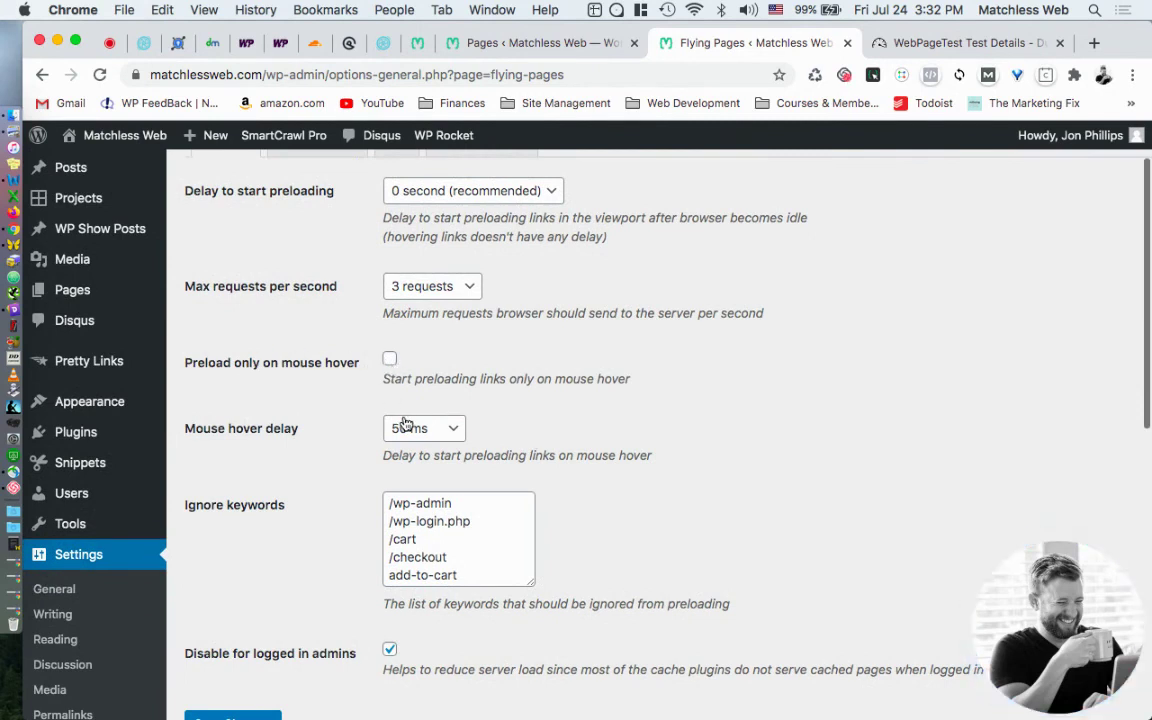
left_click(389, 361)
scroll(390, 368, "up", 1)
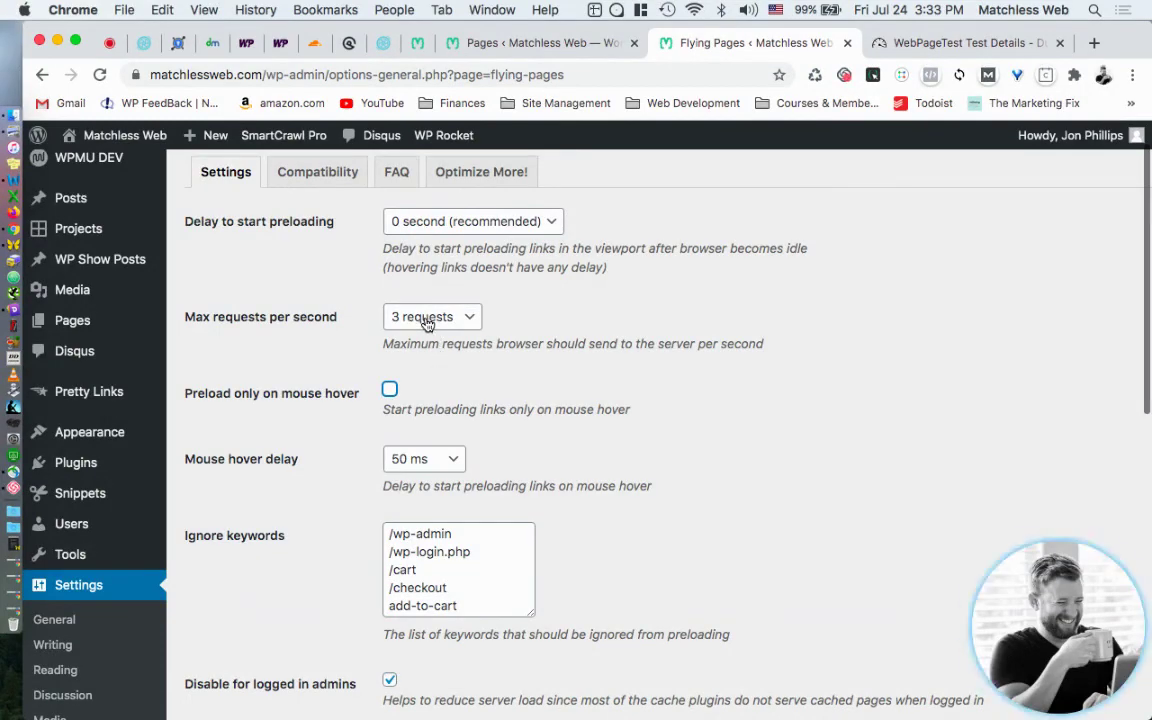
scroll(428, 321, "down", 3)
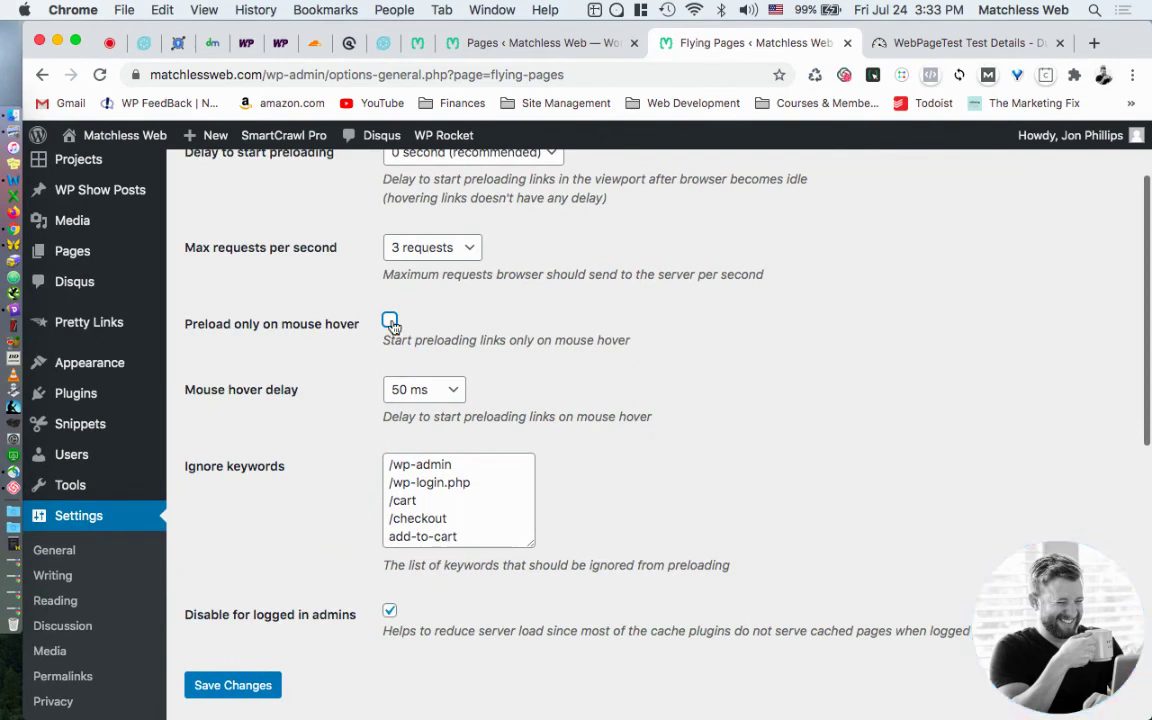
left_click(391, 322)
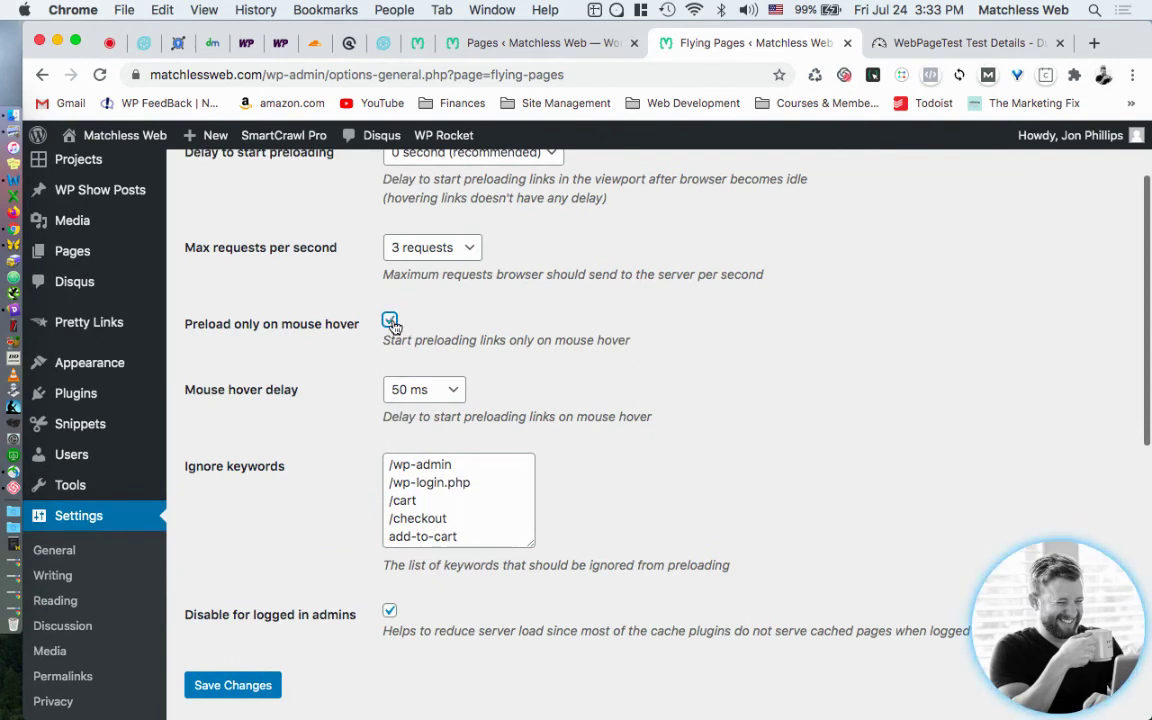
left_click(450, 396)
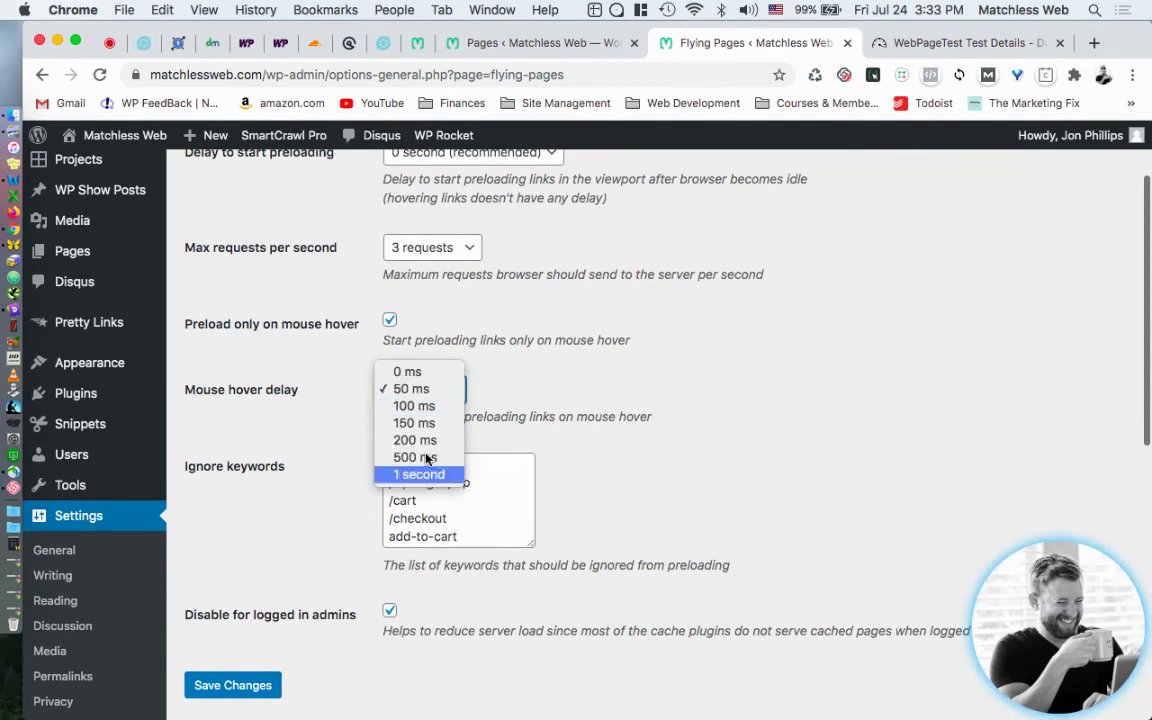
left_click(392, 320)
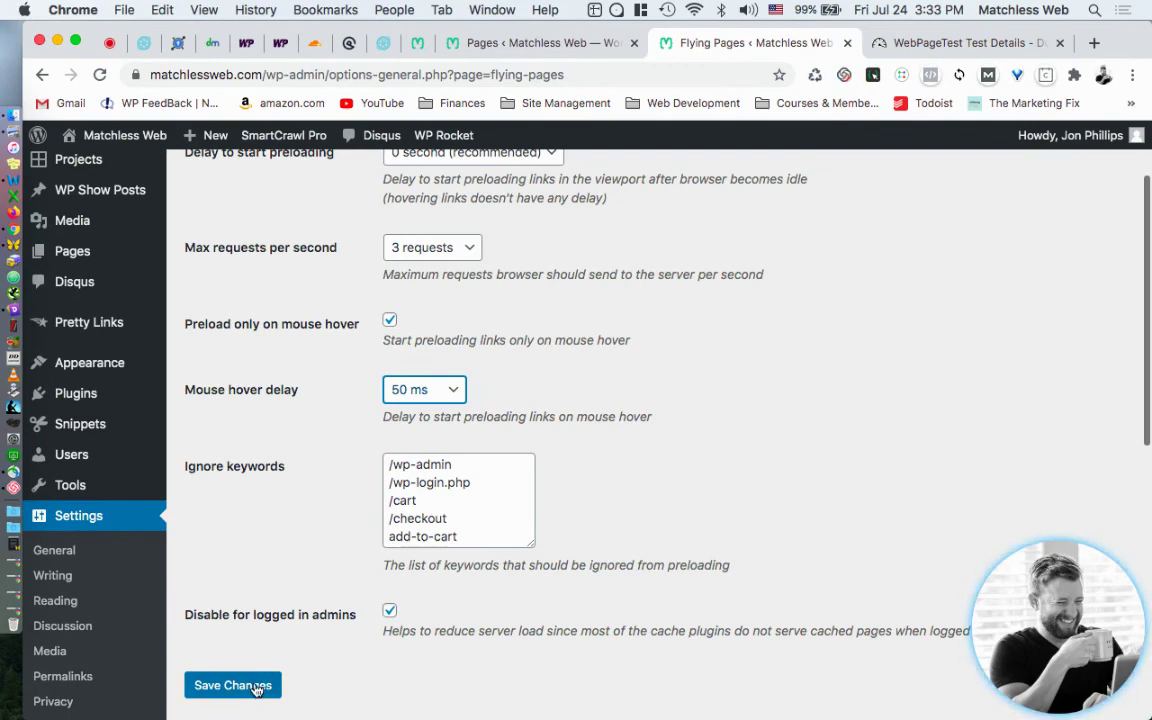
- Review the Max requests per second options, keeping 3 requests, and look over the remaining Flying Pages settings
scroll(322, 486, "up", 2)
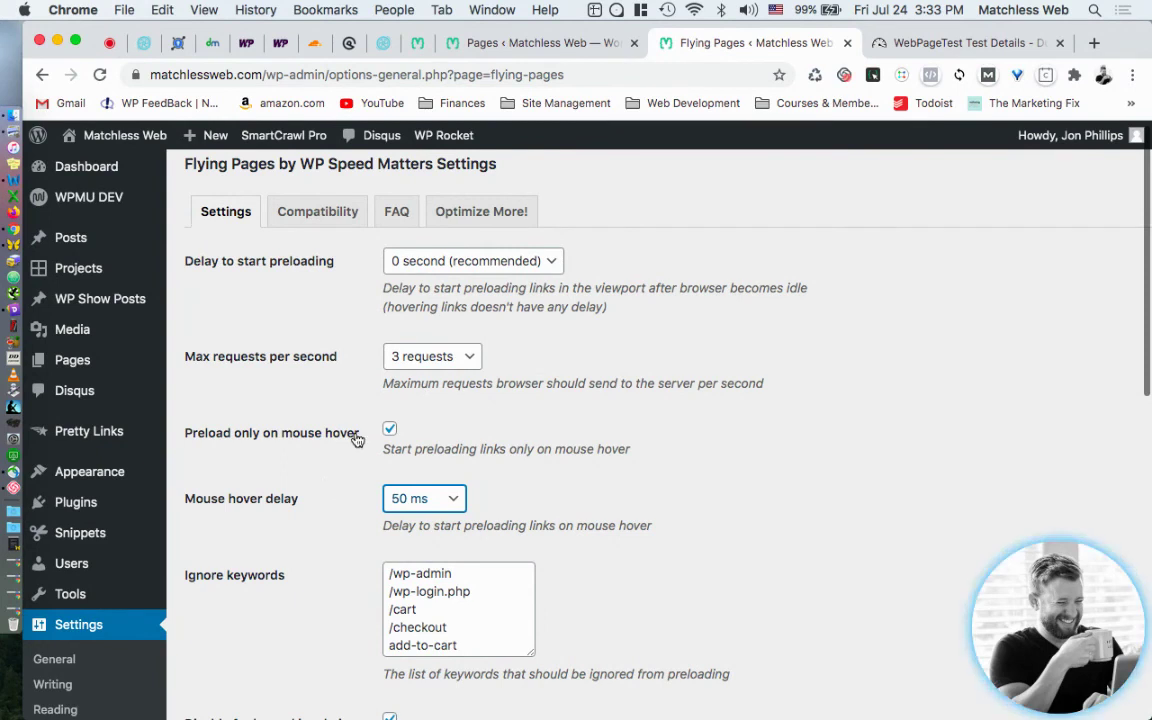
left_click(465, 358)
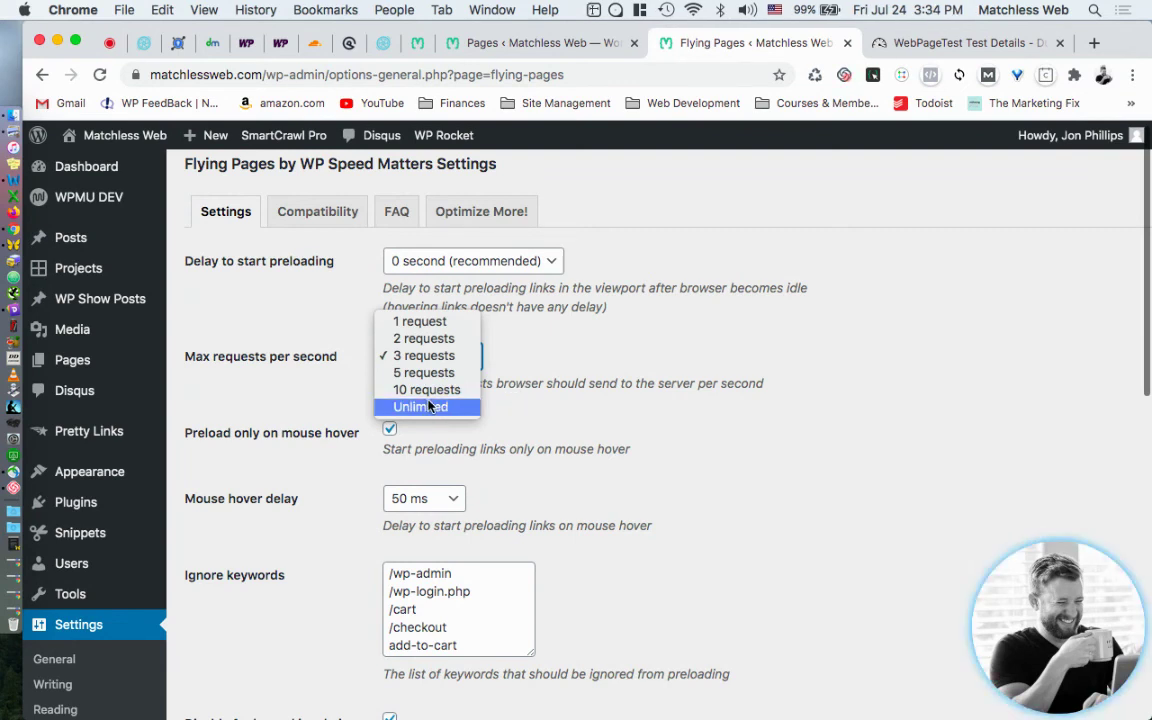
left_click(436, 356)
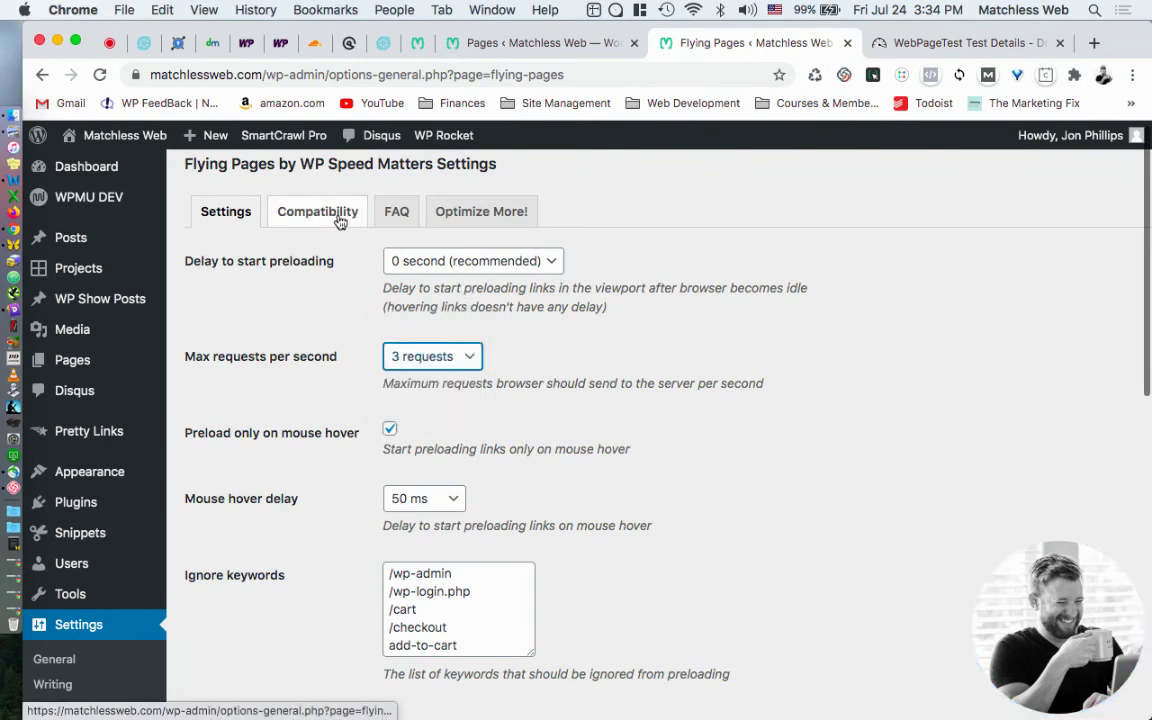
scroll(319, 443, "down", 3)
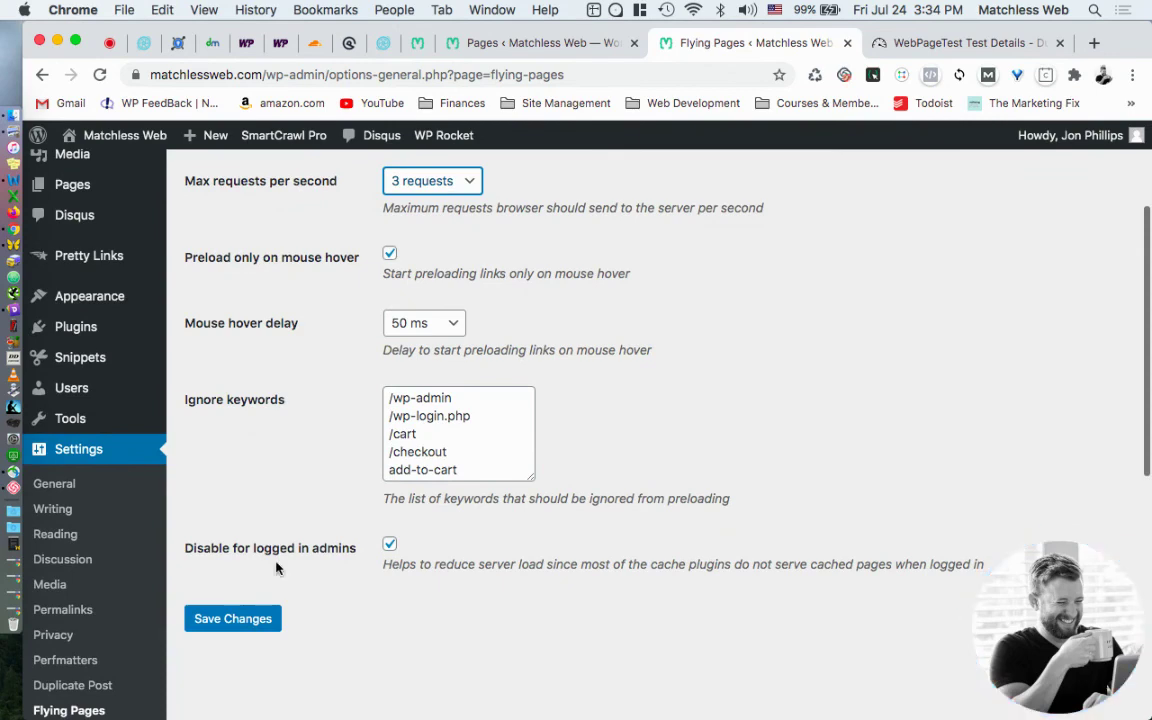
scroll(274, 548, "up", 3)
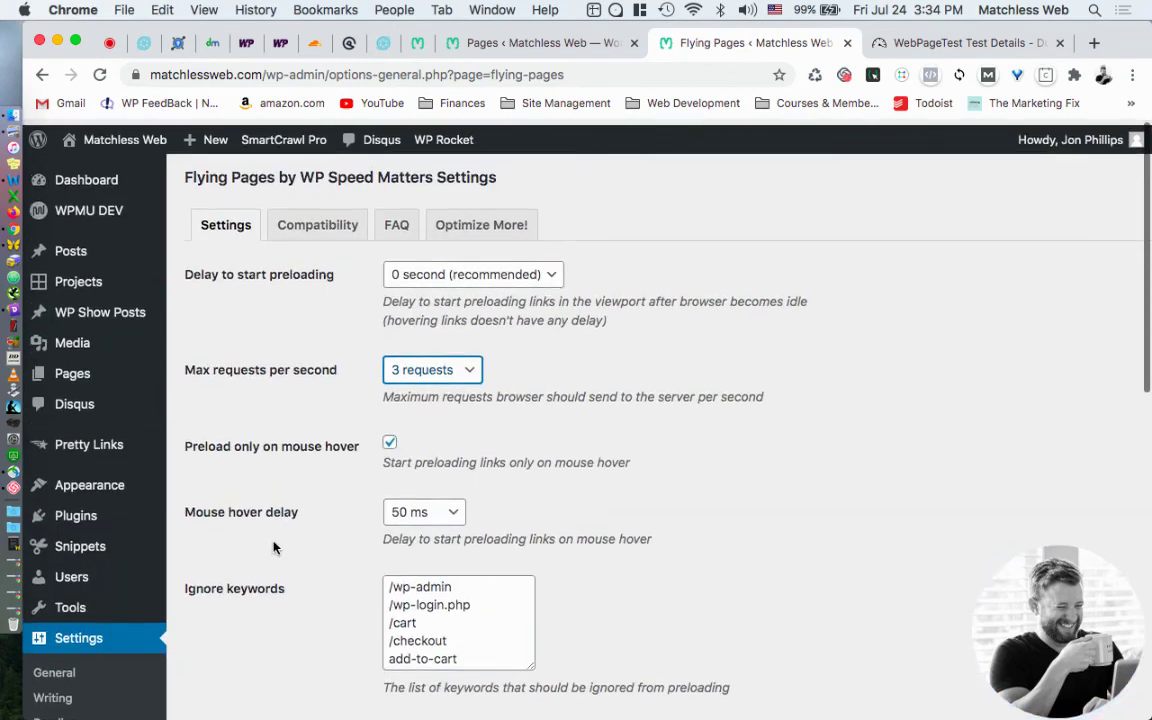
scroll(274, 548, "down", 1)
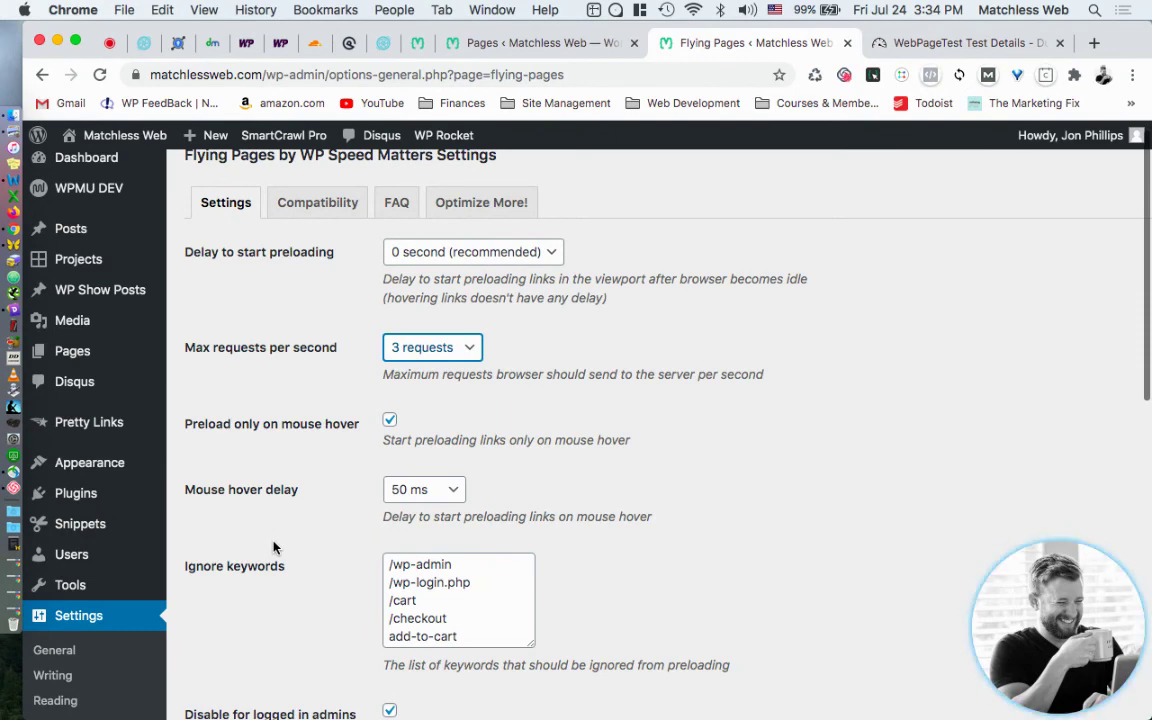
- Return to the live matchlessweb.com homepage and follow the "my story" link in the Skip the DIY Nightmare section
left_click(108, 46)
scroll(474, 330, "up", 5)
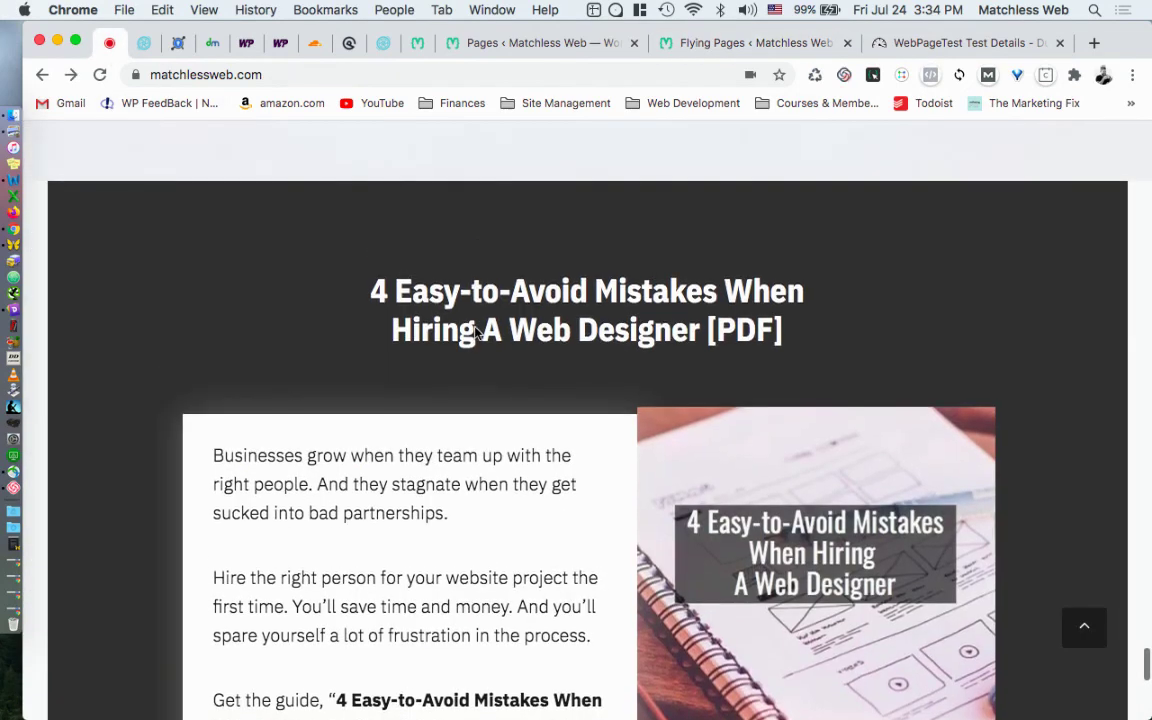
scroll(474, 333, "up", 15)
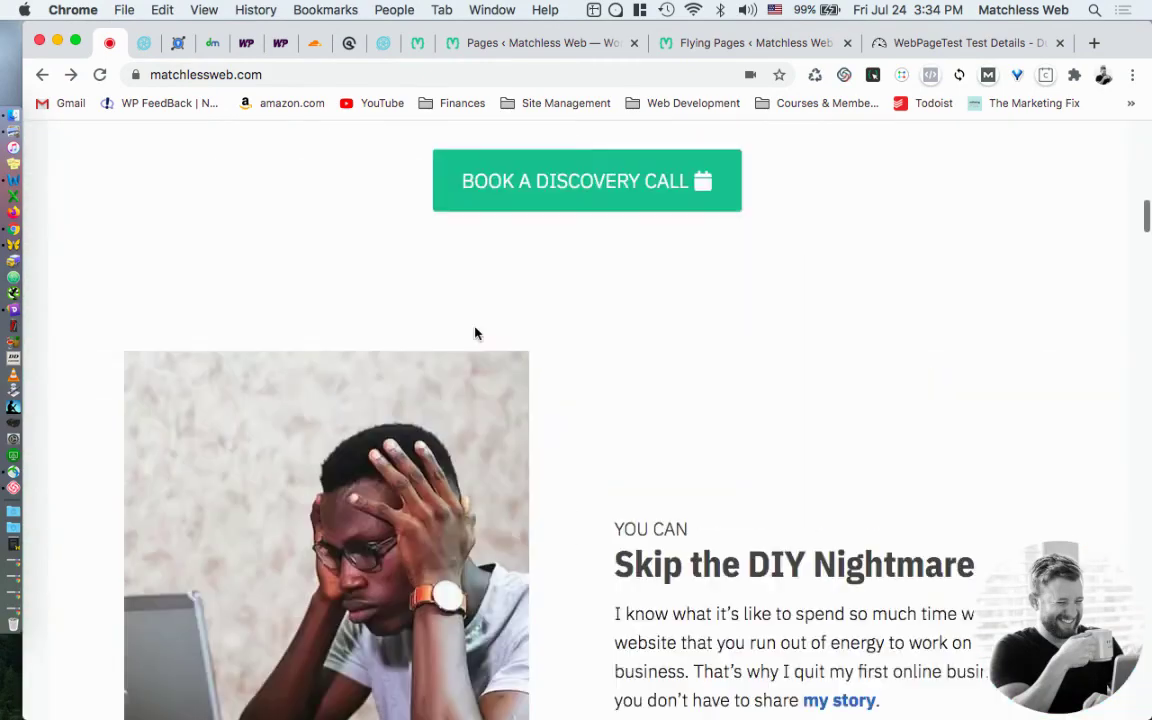
scroll(475, 333, "down", 3)
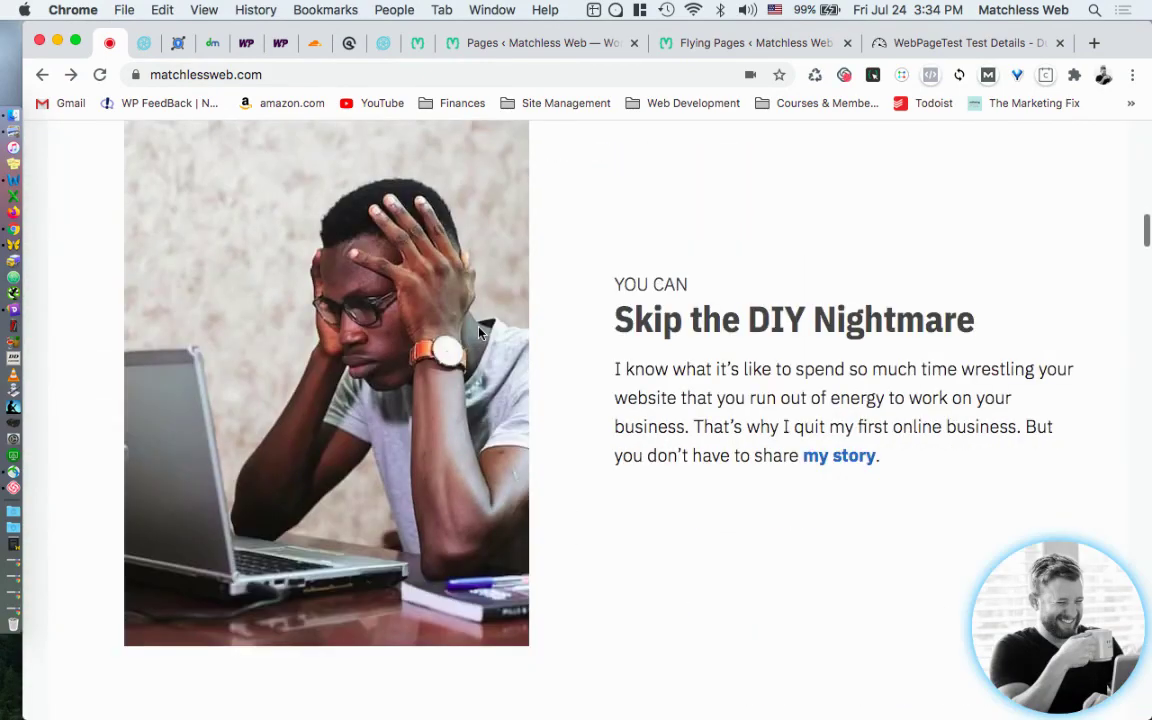
left_click(845, 457)
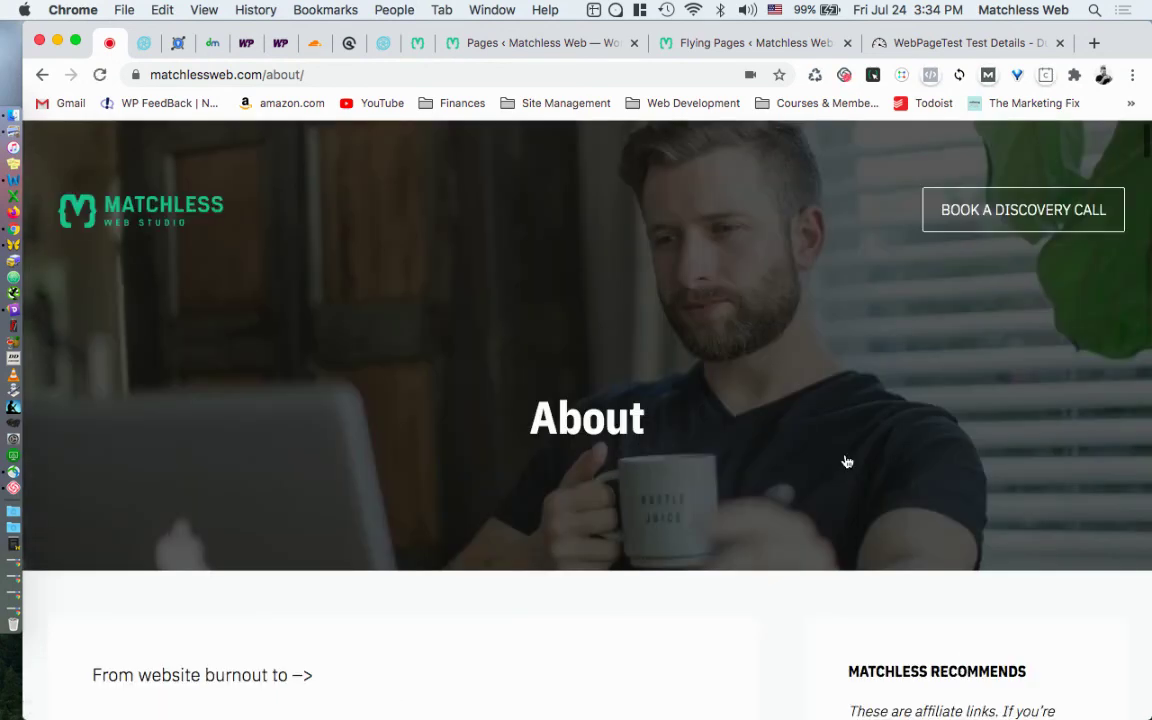
- Look through the About page from its header image down to the footer links
scroll(846, 461, "down", 4)
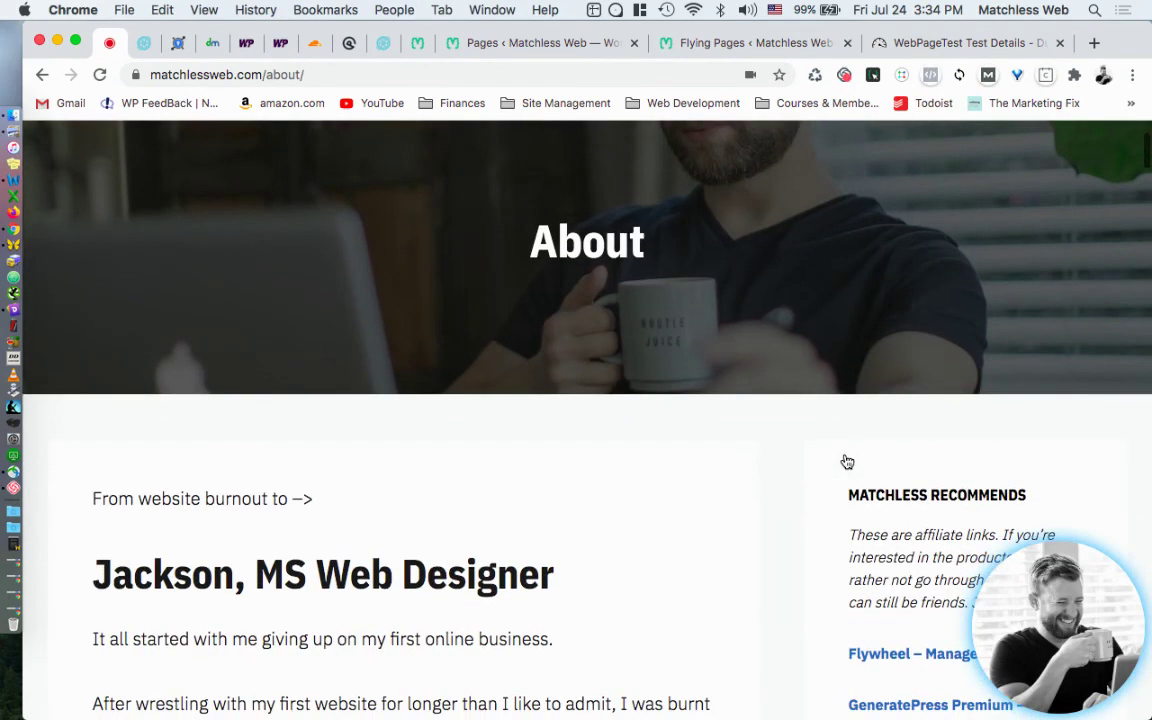
scroll(846, 461, "up", 2)
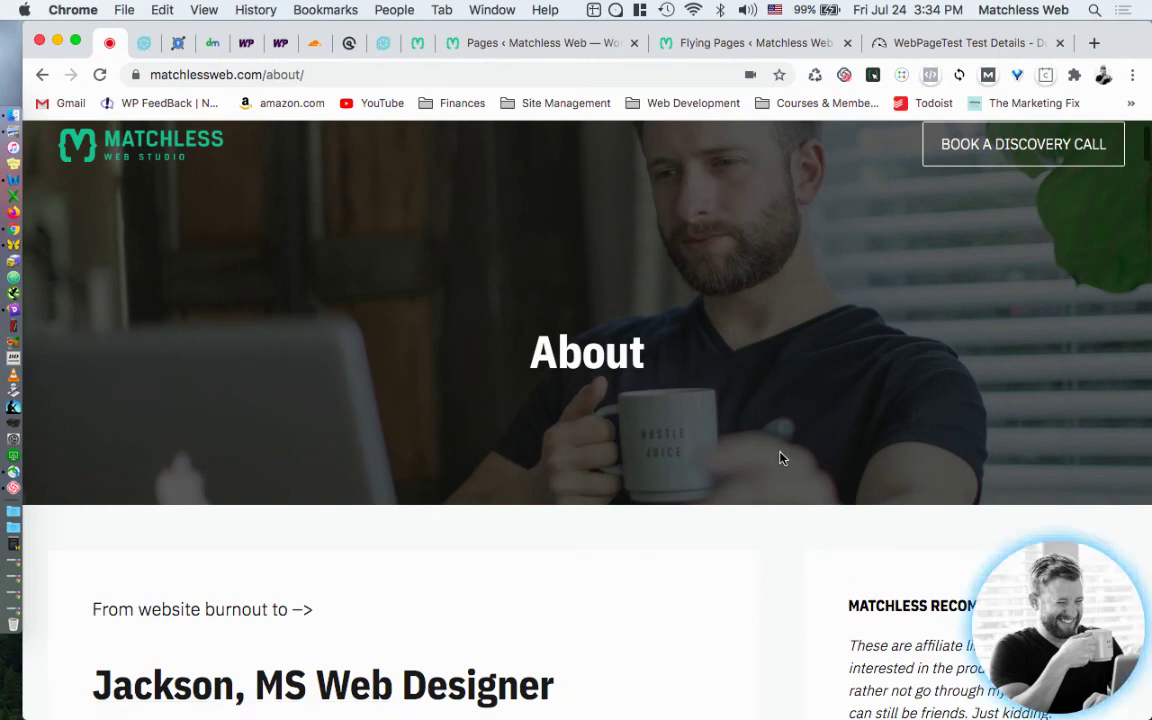
scroll(782, 458, "down", 4)
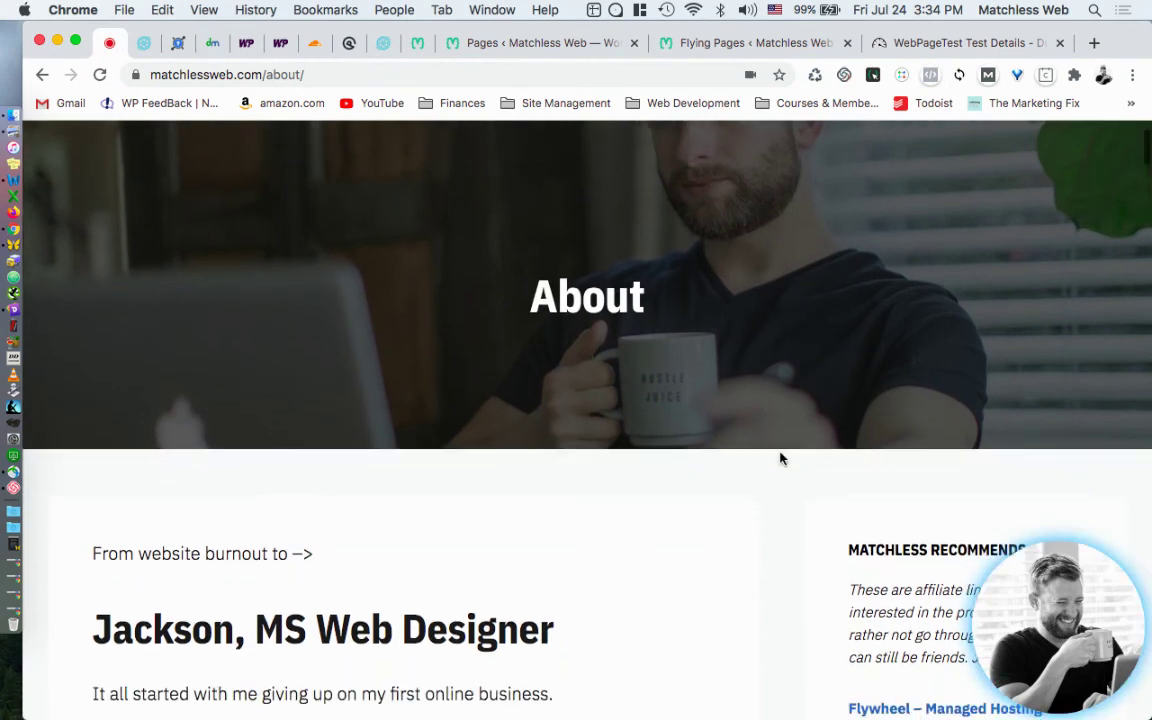
scroll(782, 458, "up", 4)
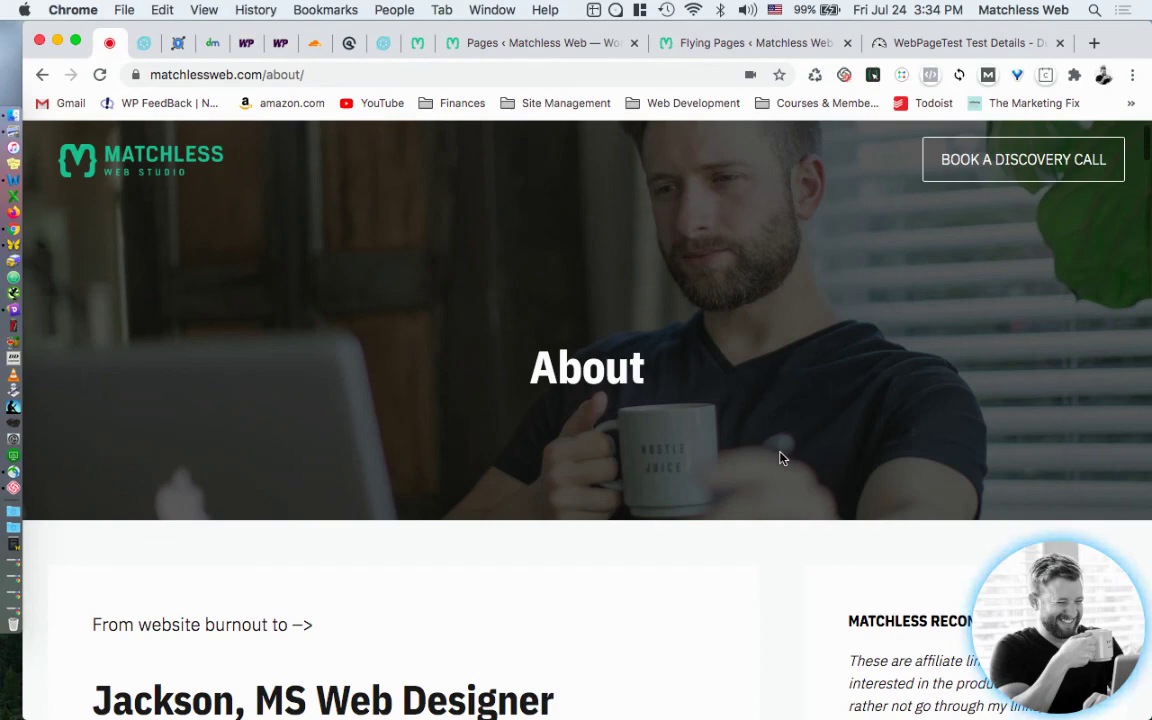
scroll(743, 543, "down", 15)
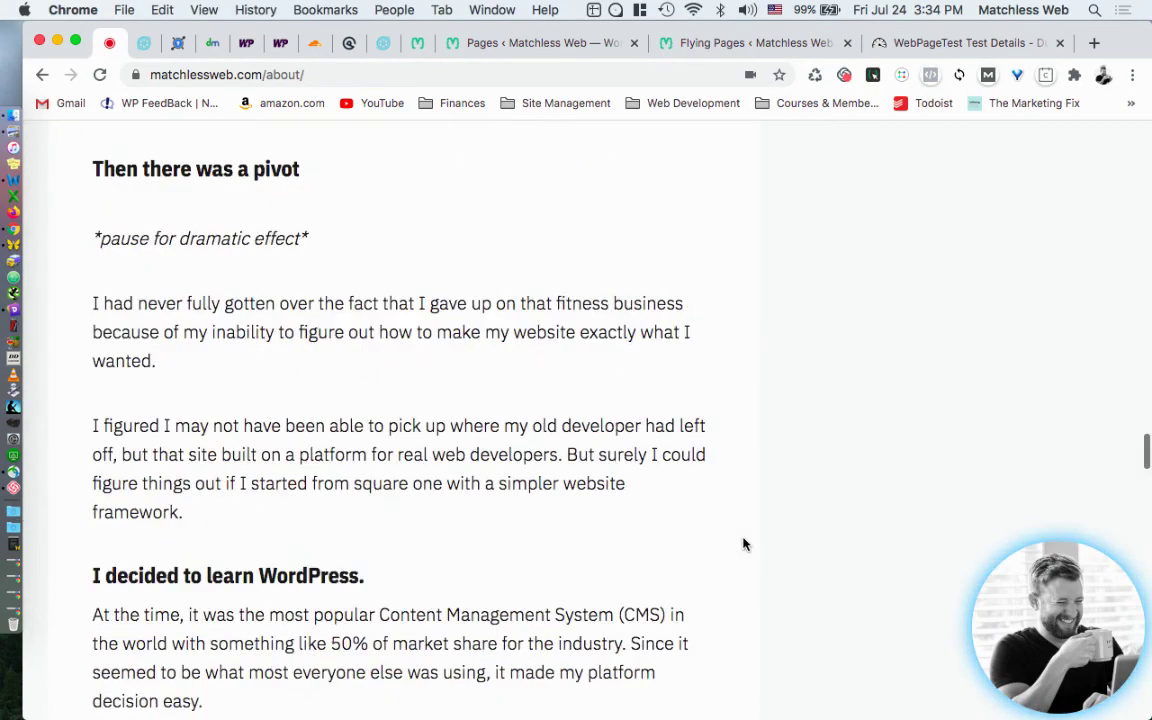
scroll(743, 543, "down", 10)
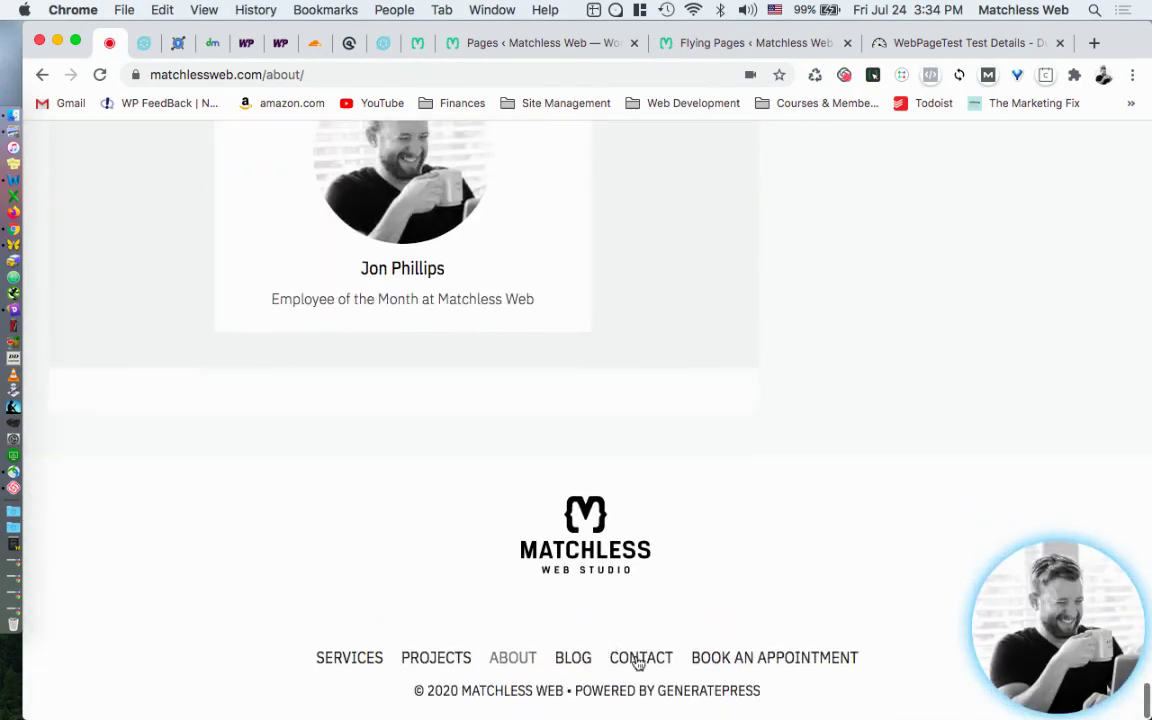
- Open the Contact page from the footer and check its content from the header to the footer and back
left_click(640, 661)
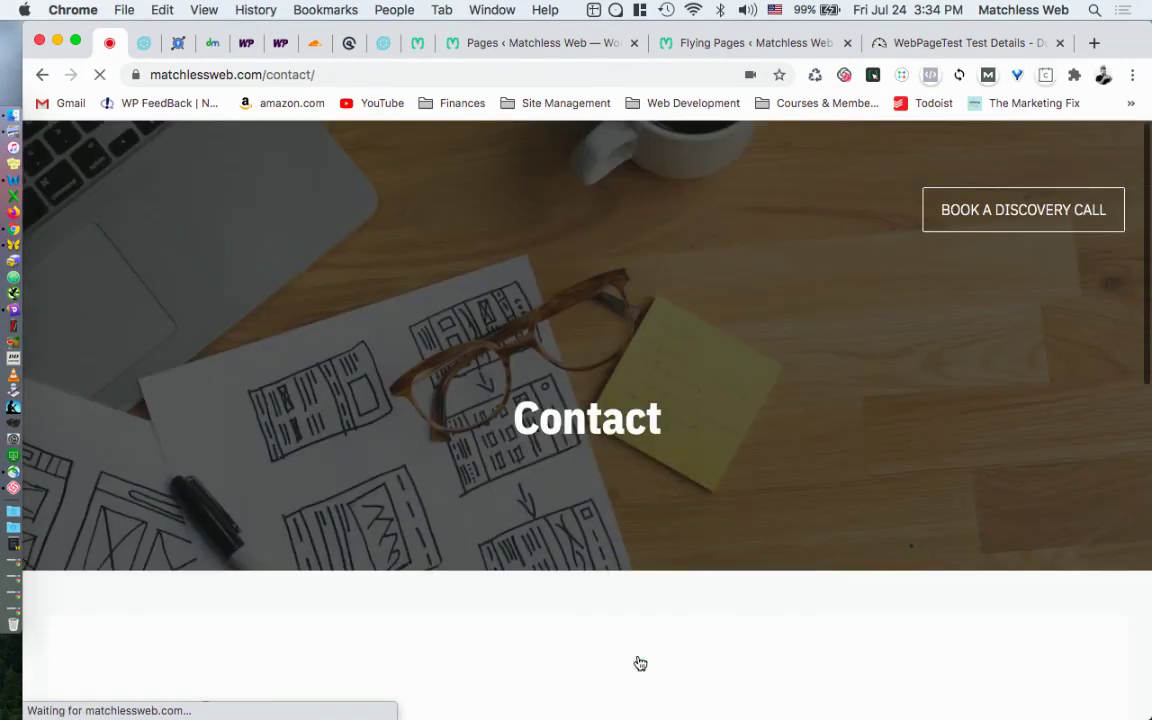
scroll(640, 663, "down", 5)
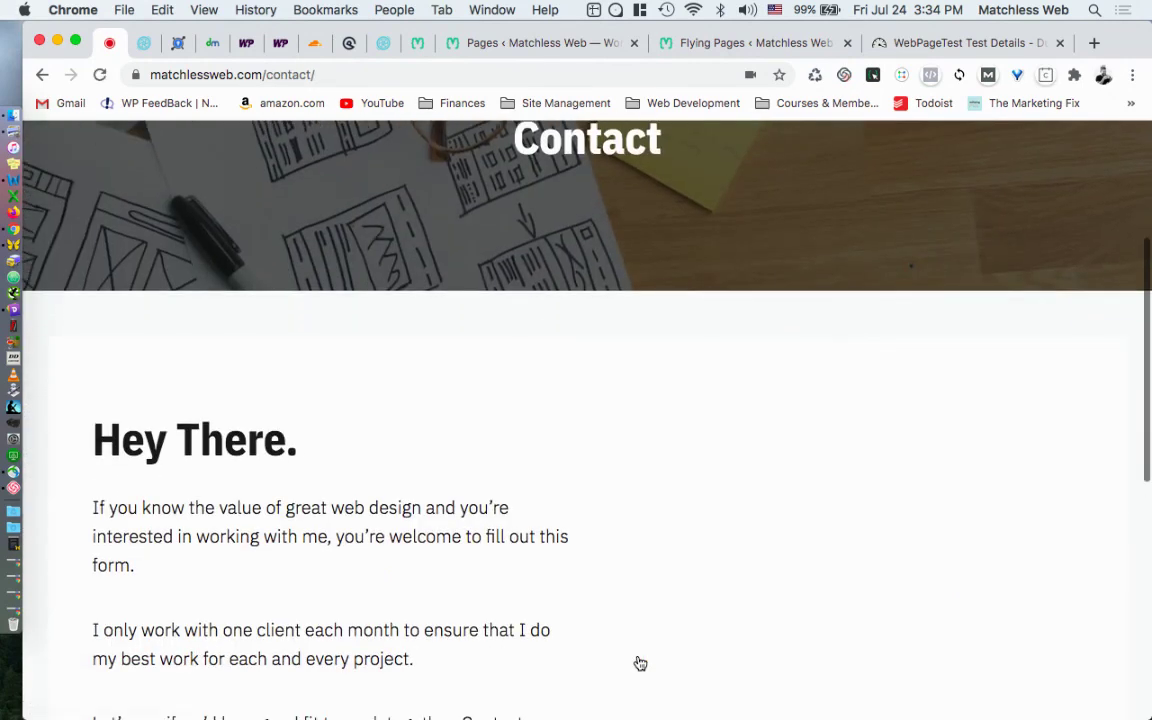
scroll(640, 663, "down", 1)
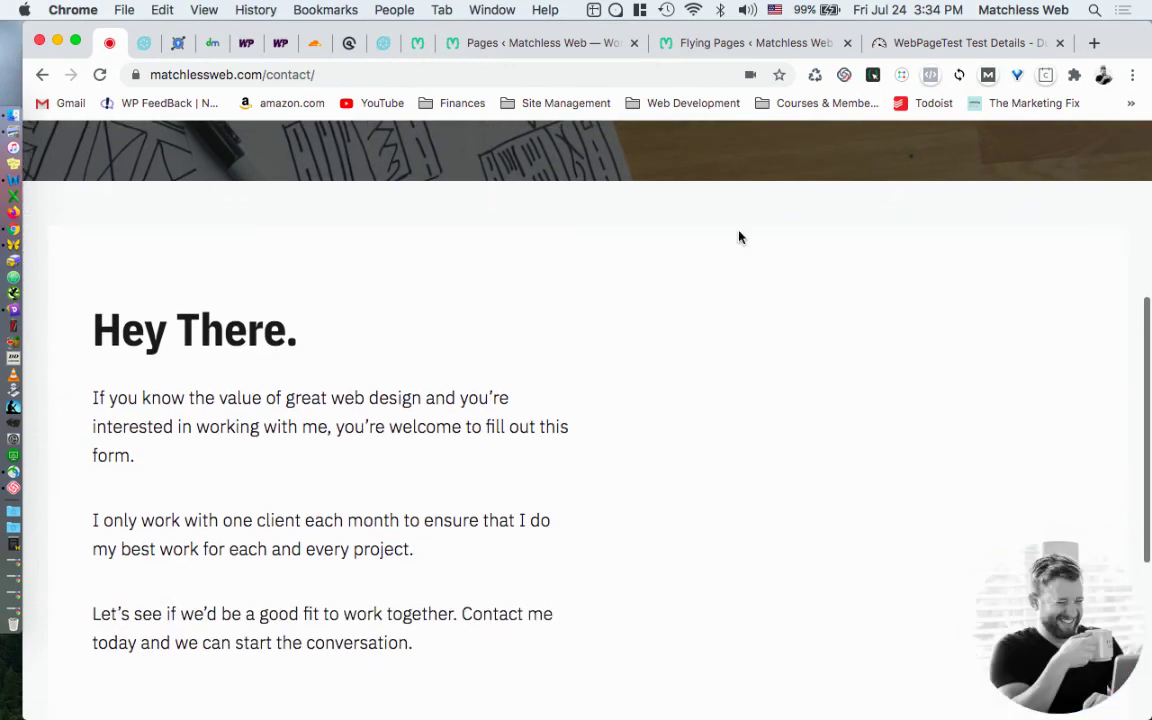
scroll(842, 315, "down", 3)
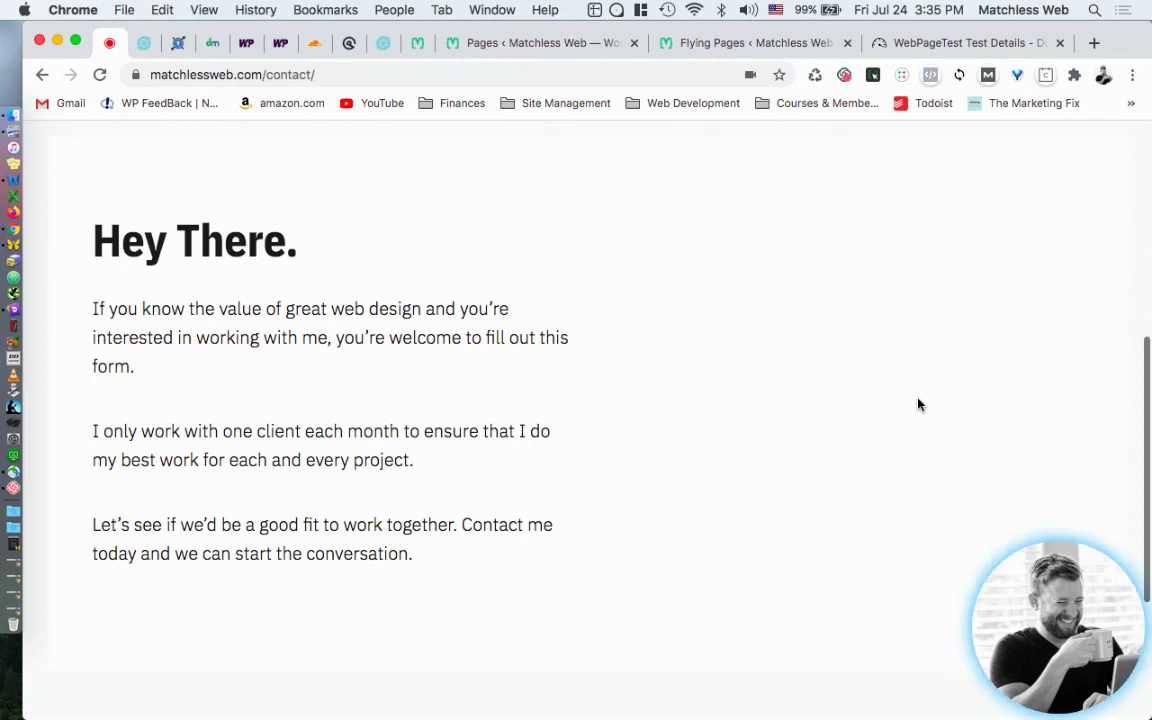
scroll(812, 489, "up", 4)
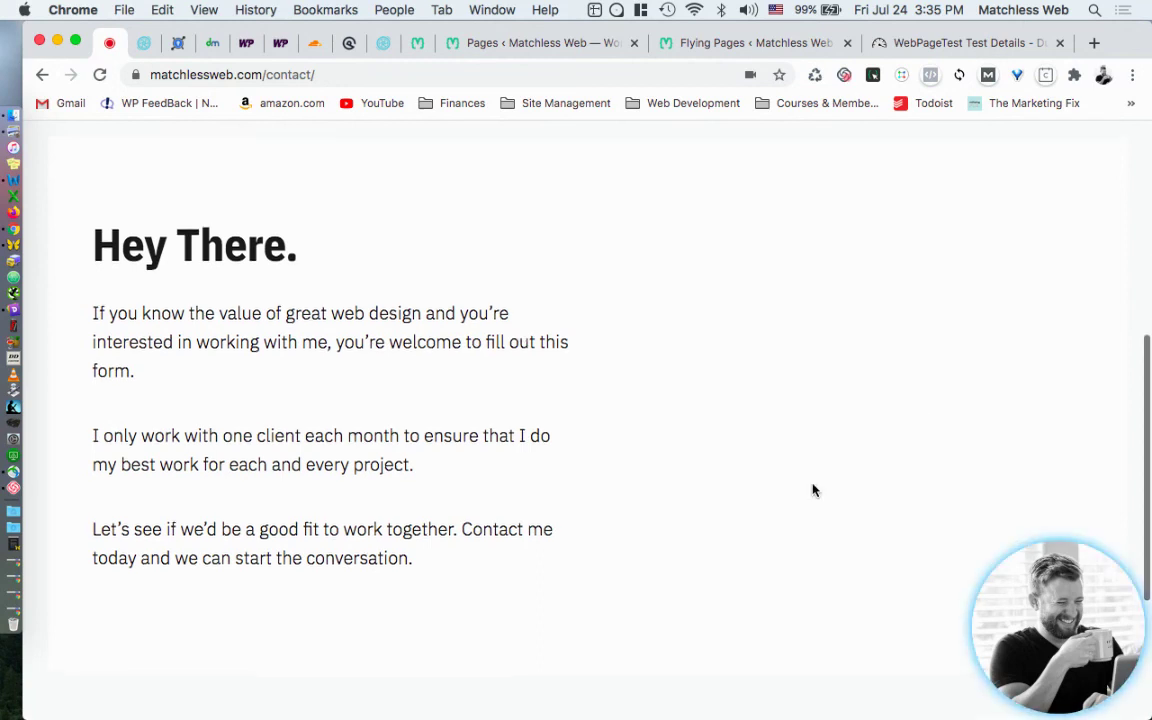
scroll(812, 489, "down", 3)
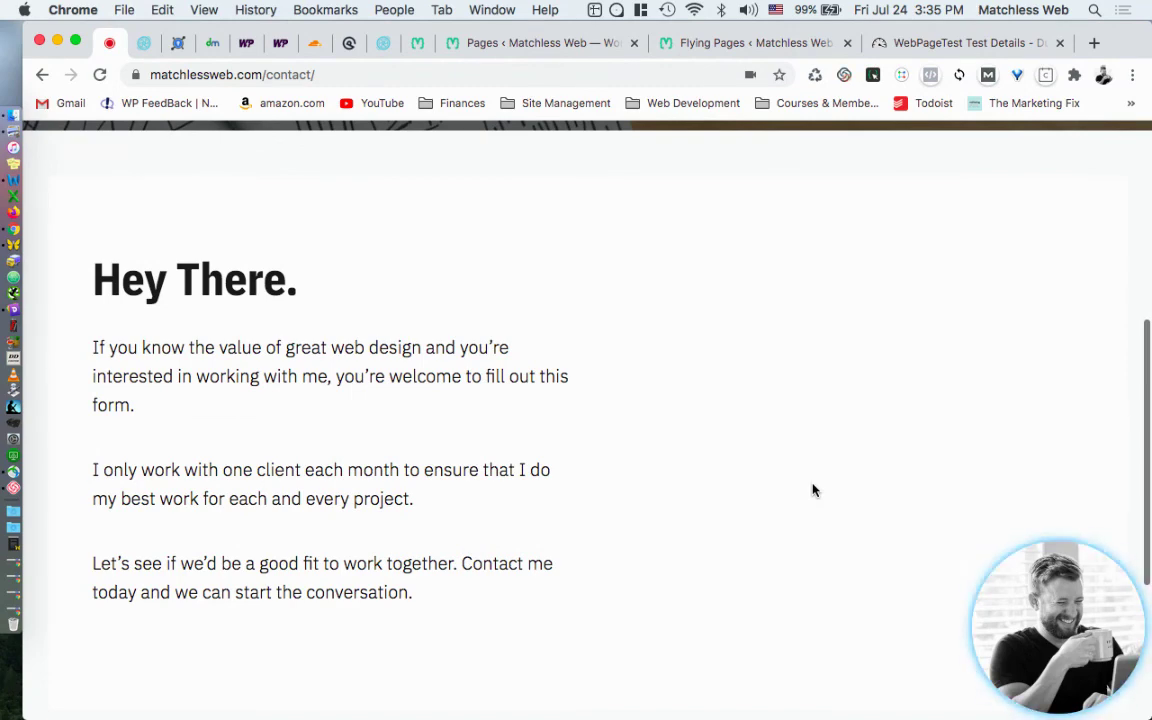
scroll(812, 489, "down", 8)
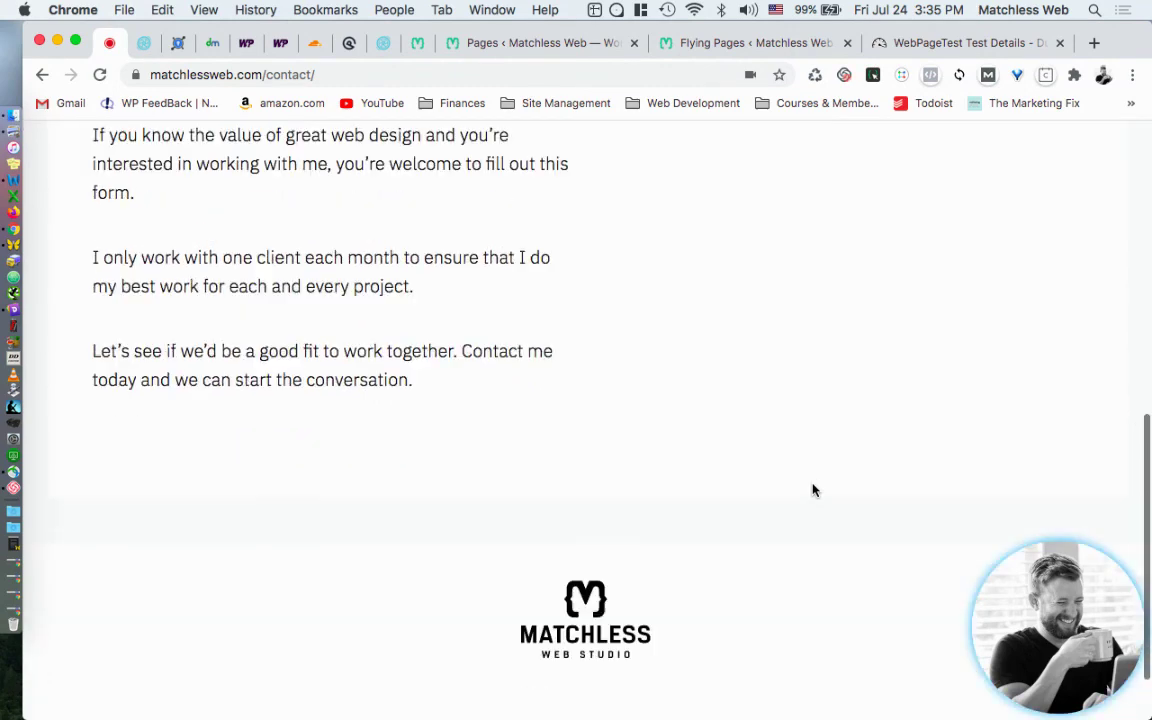
scroll(812, 489, "up", 1)
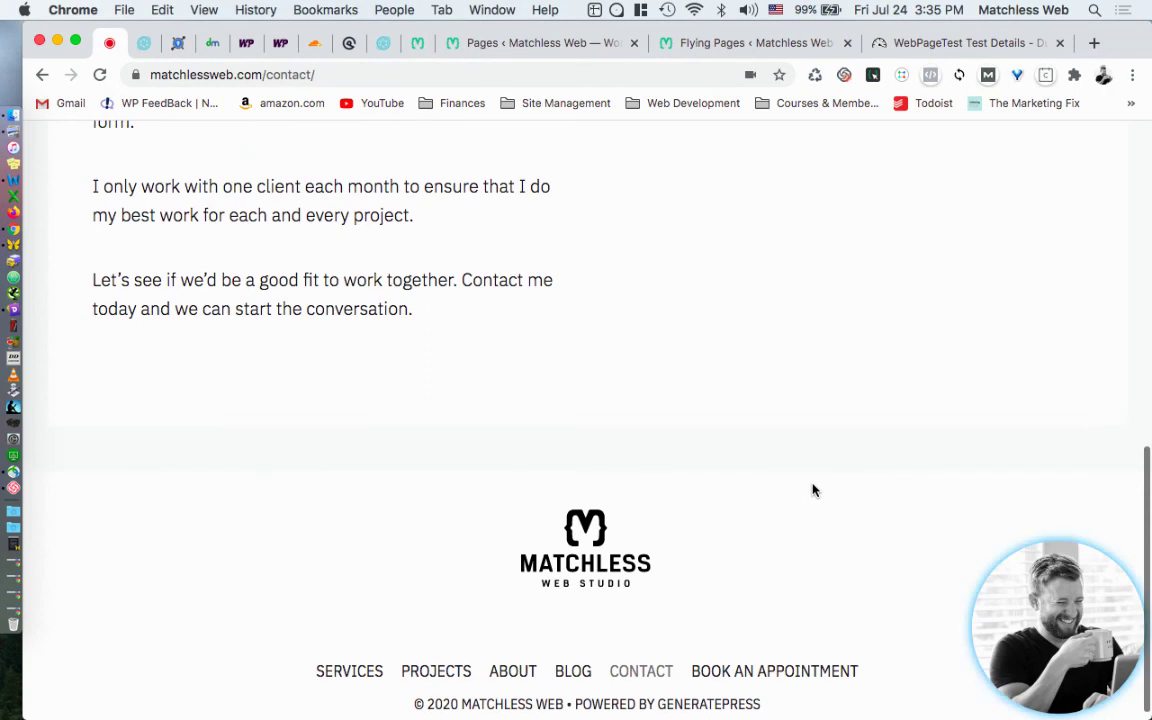
scroll(812, 489, "down", 1)
scroll(812, 489, "up", 1)
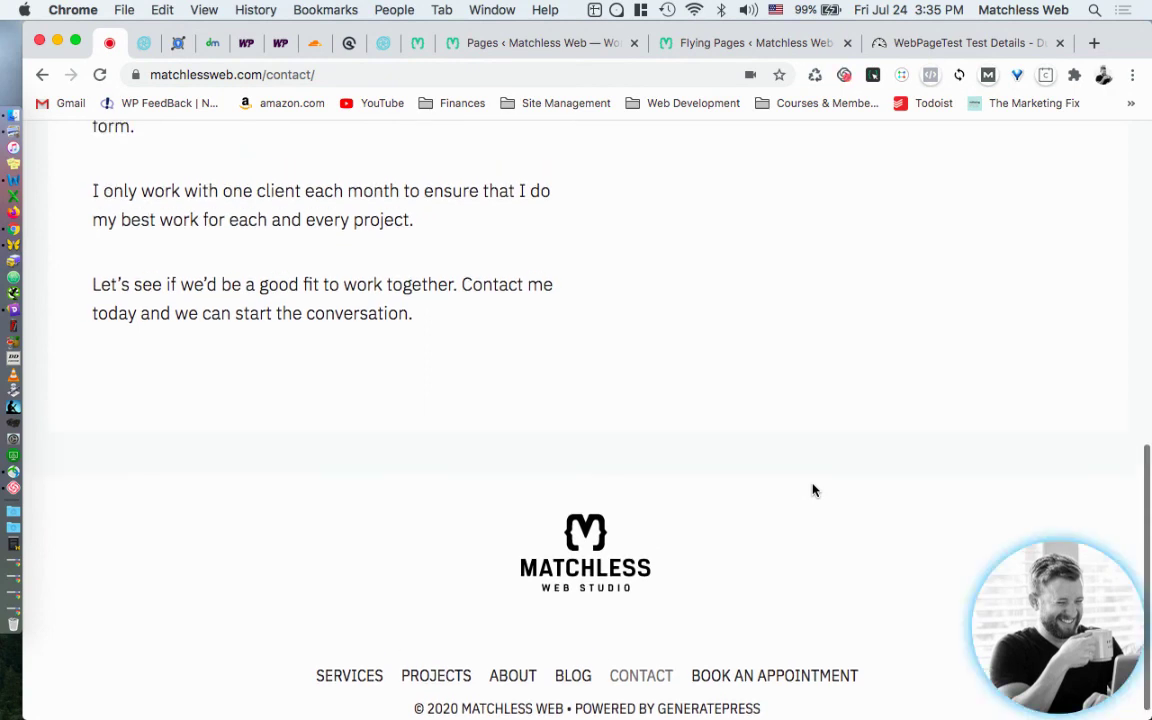
scroll(812, 489, "up", 15)
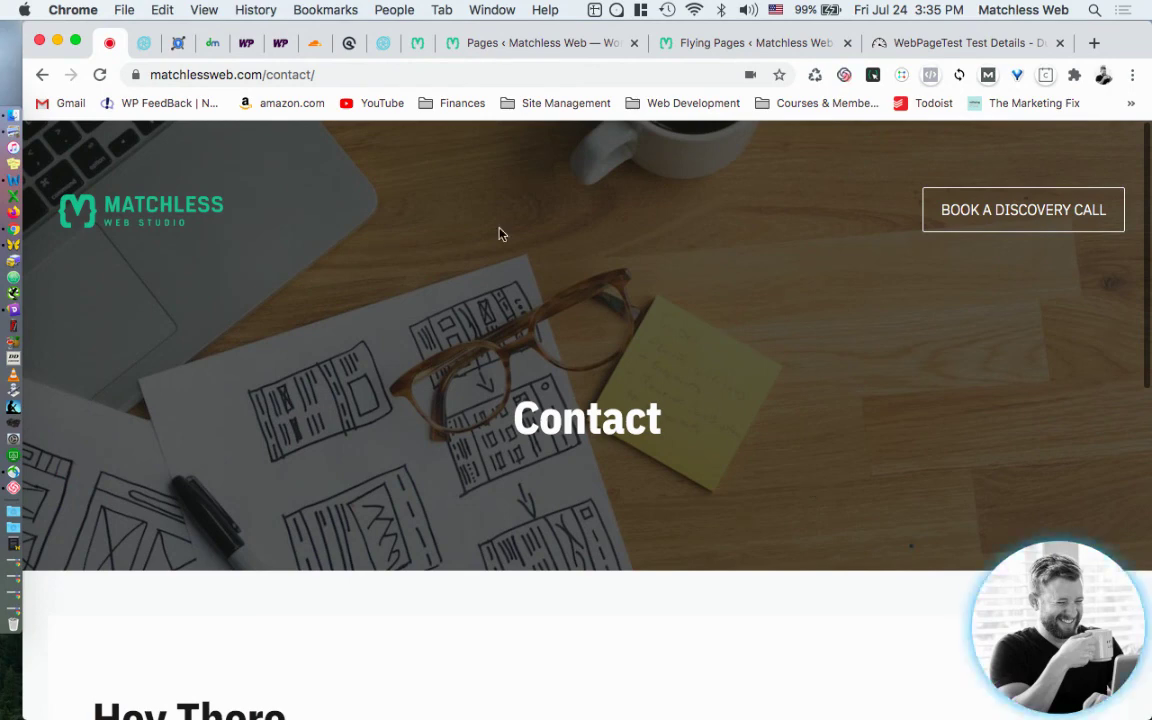
- Switch to the dotcom-tools Website Speed Test results for matchlessweb.com
left_click(214, 44)
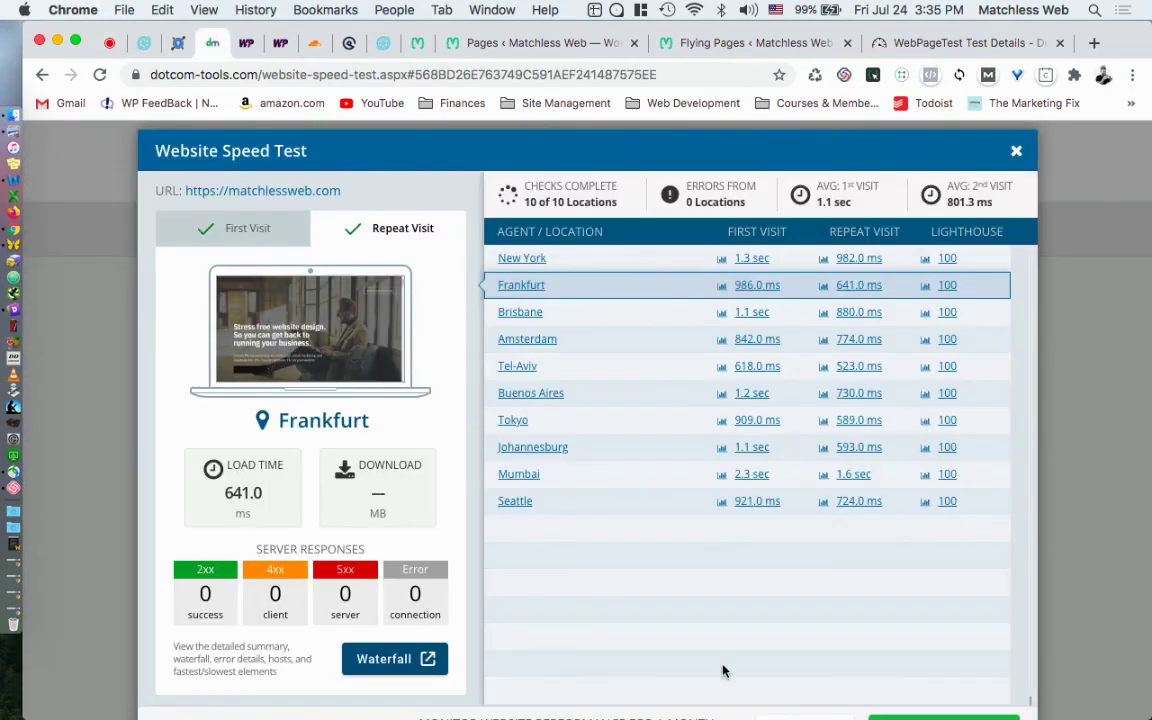